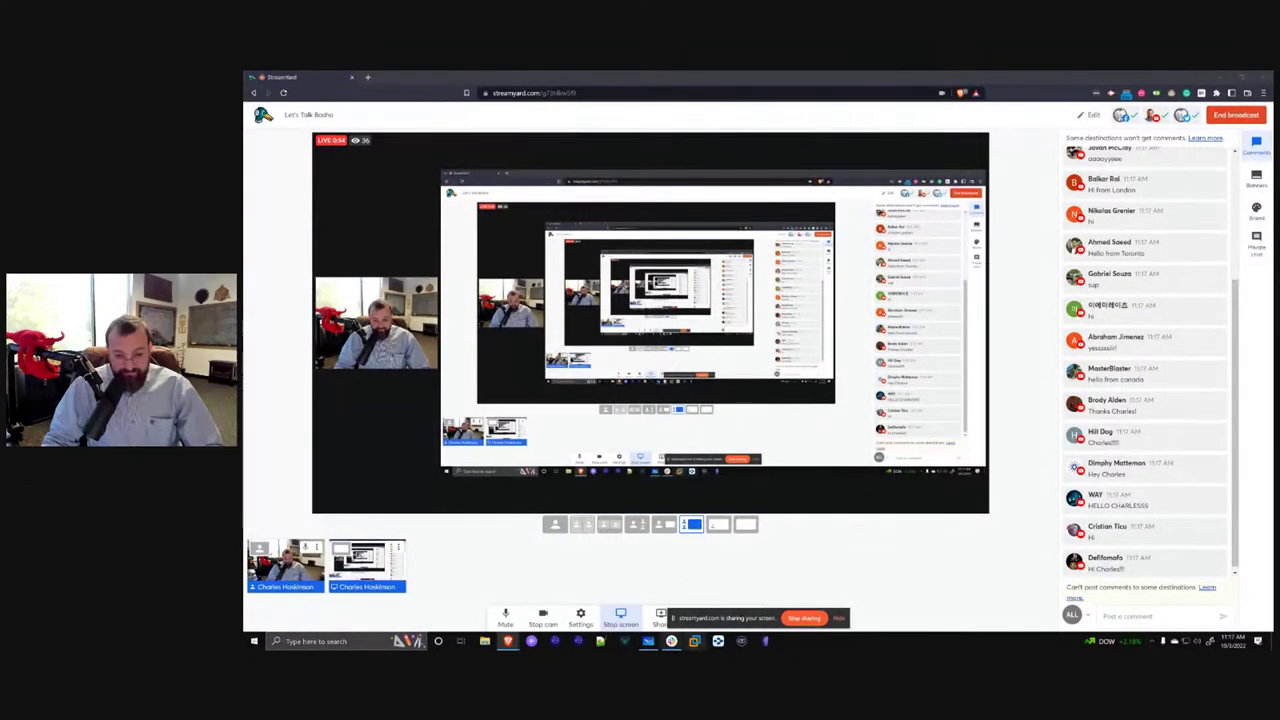
Bring the blank, untitled Microsoft Whiteboard canvas to the front of the shared screen
{"action": "left_click", "coordinate": [648, 641]}
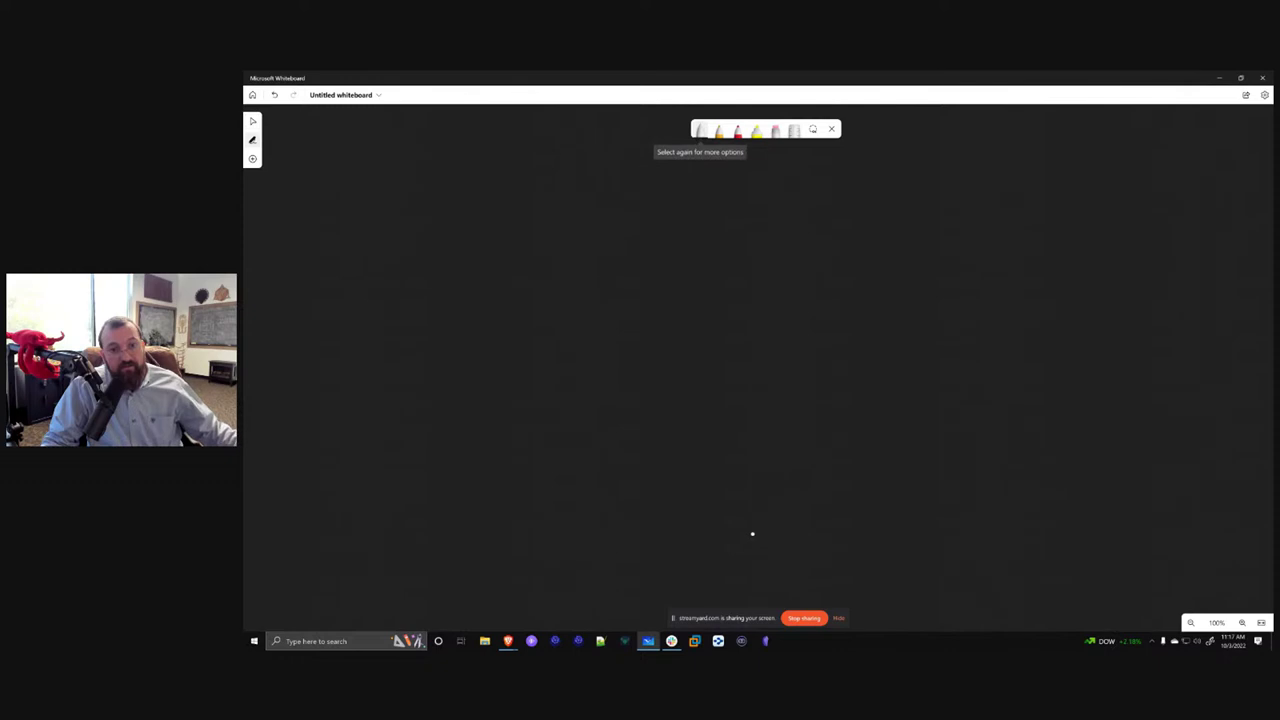
Handwrite the heading 'Voltaire ∧ Basho' across the top of the canvas
{"action": "mouse_move", "coordinate": [510, 176]}
{"action": "left_mouse_down"}
{"action": "mouse_move", "coordinate": [524, 214]}
{"action": "mouse_move", "coordinate": [547, 170]}
{"action": "mouse_move", "coordinate": [570, 220]}
{"action": "left_mouse_up"}
{"action": "mouse_move", "coordinate": [588, 182]}
{"action": "left_mouse_down"}
{"action": "mouse_move", "coordinate": [590, 218]}
{"action": "mouse_move", "coordinate": [600, 206]}
{"action": "mouse_move", "coordinate": [619, 214]}
{"action": "left_mouse_up"}
{"action": "mouse_move", "coordinate": [623, 208]}
{"action": "left_mouse_down"}
{"action": "mouse_move", "coordinate": [664, 218]}
{"action": "mouse_move", "coordinate": [729, 190]}
{"action": "mouse_move", "coordinate": [745, 222]}
{"action": "left_mouse_up"}
{"action": "mouse_move", "coordinate": [800, 188]}
{"action": "left_mouse_down"}
{"action": "mouse_move", "coordinate": [806, 224]}
{"action": "mouse_move", "coordinate": [897, 220]}
{"action": "mouse_move", "coordinate": [922, 196]}
{"action": "left_mouse_up"}
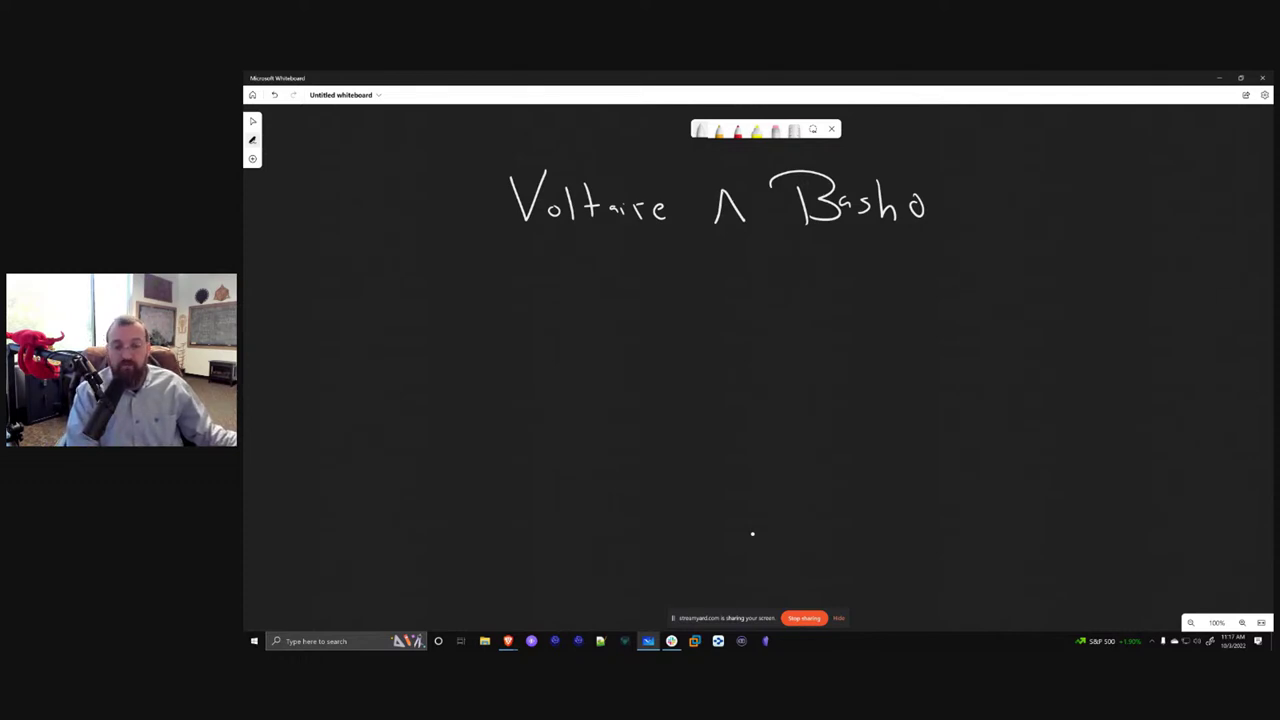
Underline Basho and Voltaire, then start writing 'Governance' beneath Voltaire
{"action": "left_click_drag", "start_coordinate": [665, 261], "coordinate": [678, 260]}
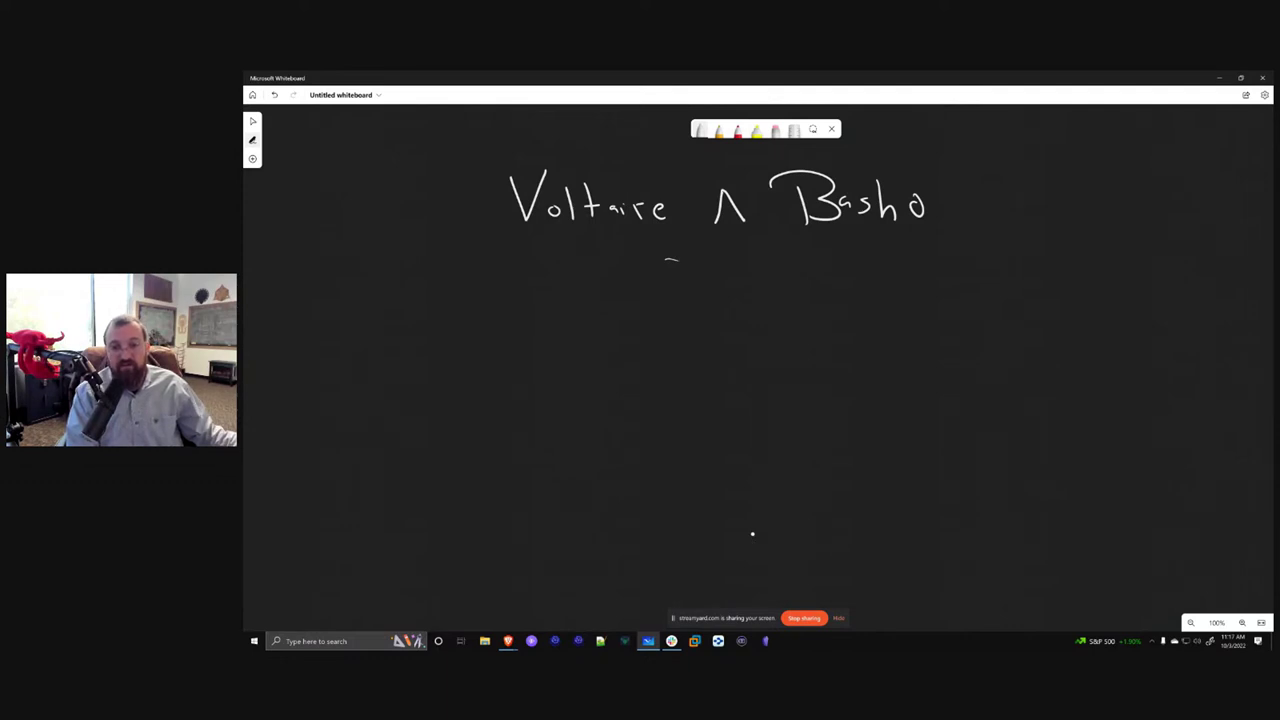
{"action": "left_click_drag", "start_coordinate": [945, 227], "coordinate": [790, 235]}
{"action": "left_click_drag", "start_coordinate": [675, 235], "coordinate": [478, 242]}
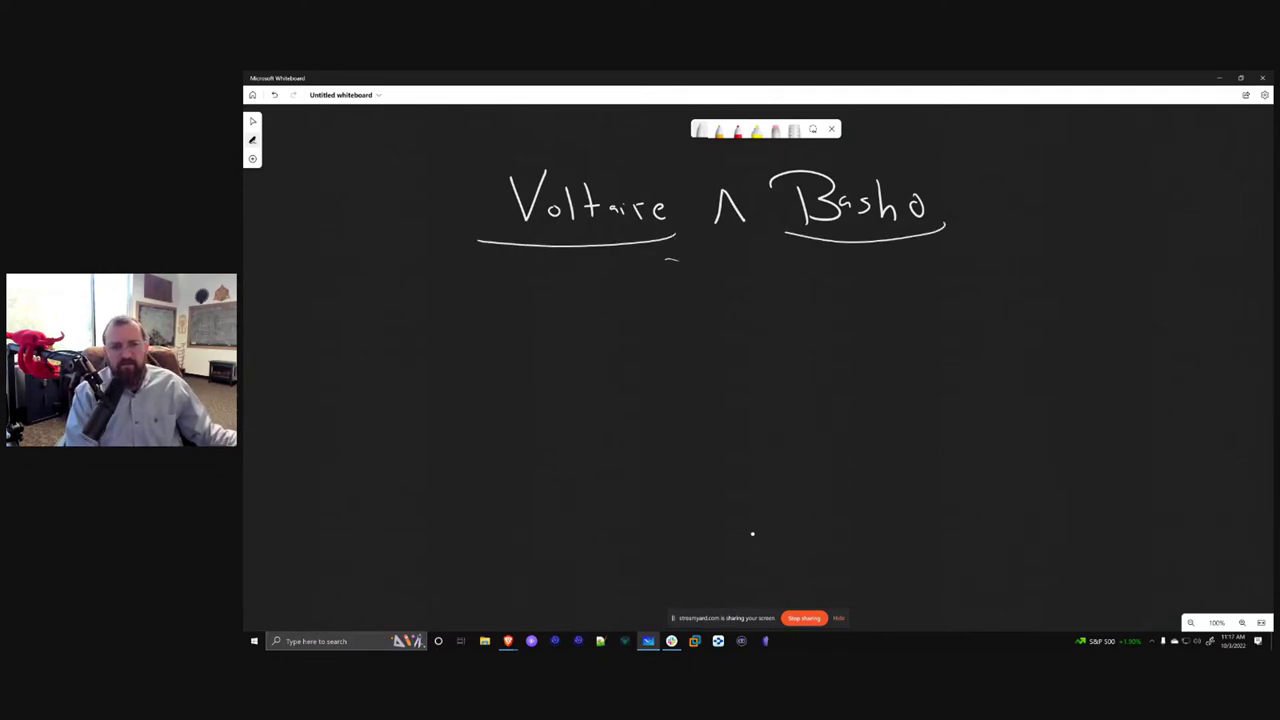
{"action": "mouse_move", "coordinate": [498, 270]}
{"action": "left_mouse_down"}
{"action": "mouse_move", "coordinate": [478, 300]}
{"action": "mouse_move", "coordinate": [640, 288]}
{"action": "left_mouse_up"}
List MBO, Constitution and CIPs under Governance and bracket them with a 'Nov' arrow
{"action": "mouse_move", "coordinate": [508, 350]}
{"action": "left_mouse_down"}
{"action": "mouse_move", "coordinate": [586, 344]}
{"action": "mouse_move", "coordinate": [612, 322]}
{"action": "left_mouse_up"}
{"action": "mouse_move", "coordinate": [498, 380]}
{"action": "left_mouse_down"}
{"action": "mouse_move", "coordinate": [516, 394]}
{"action": "mouse_move", "coordinate": [568, 392]}
{"action": "mouse_move", "coordinate": [580, 366]}
{"action": "mouse_move", "coordinate": [600, 384]}
{"action": "mouse_move", "coordinate": [648, 388]}
{"action": "left_mouse_up"}
{"action": "mouse_move", "coordinate": [504, 432]}
{"action": "left_mouse_down"}
{"action": "mouse_move", "coordinate": [544, 452]}
{"action": "mouse_move", "coordinate": [578, 446]}
{"action": "left_mouse_up"}
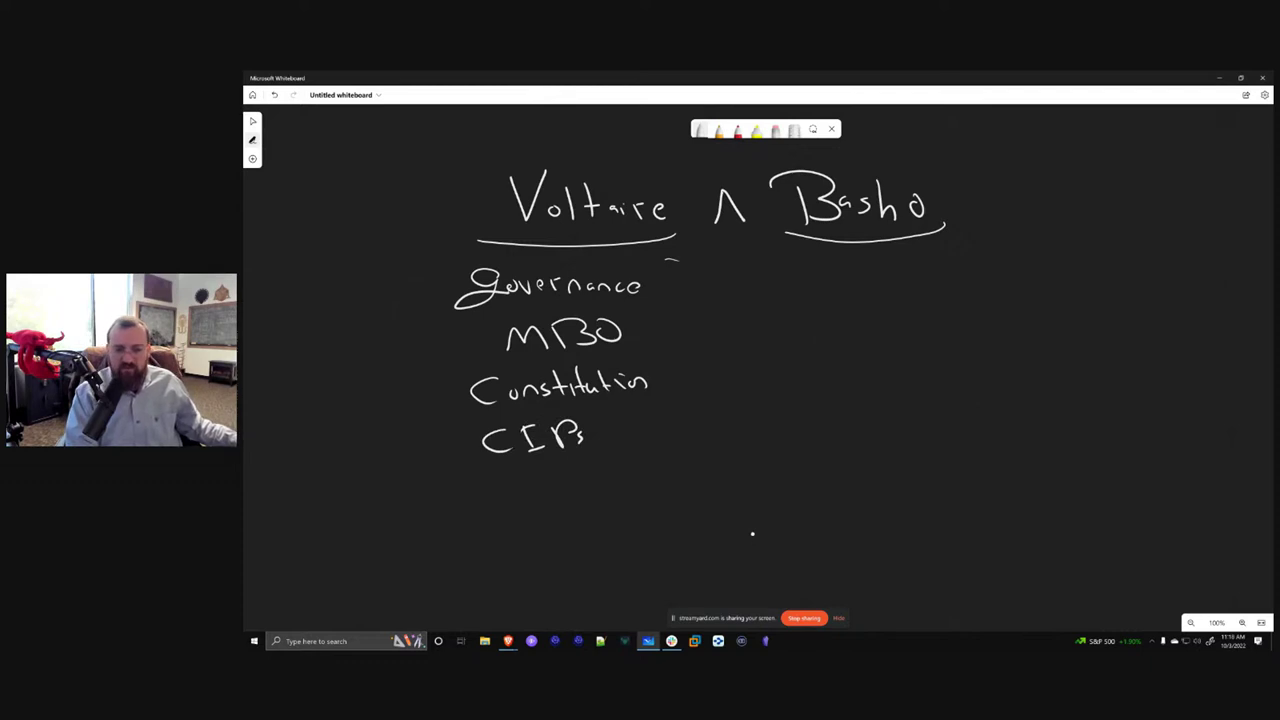
{"action": "left_click_drag", "start_coordinate": [531, 487], "coordinate": [531, 492]}
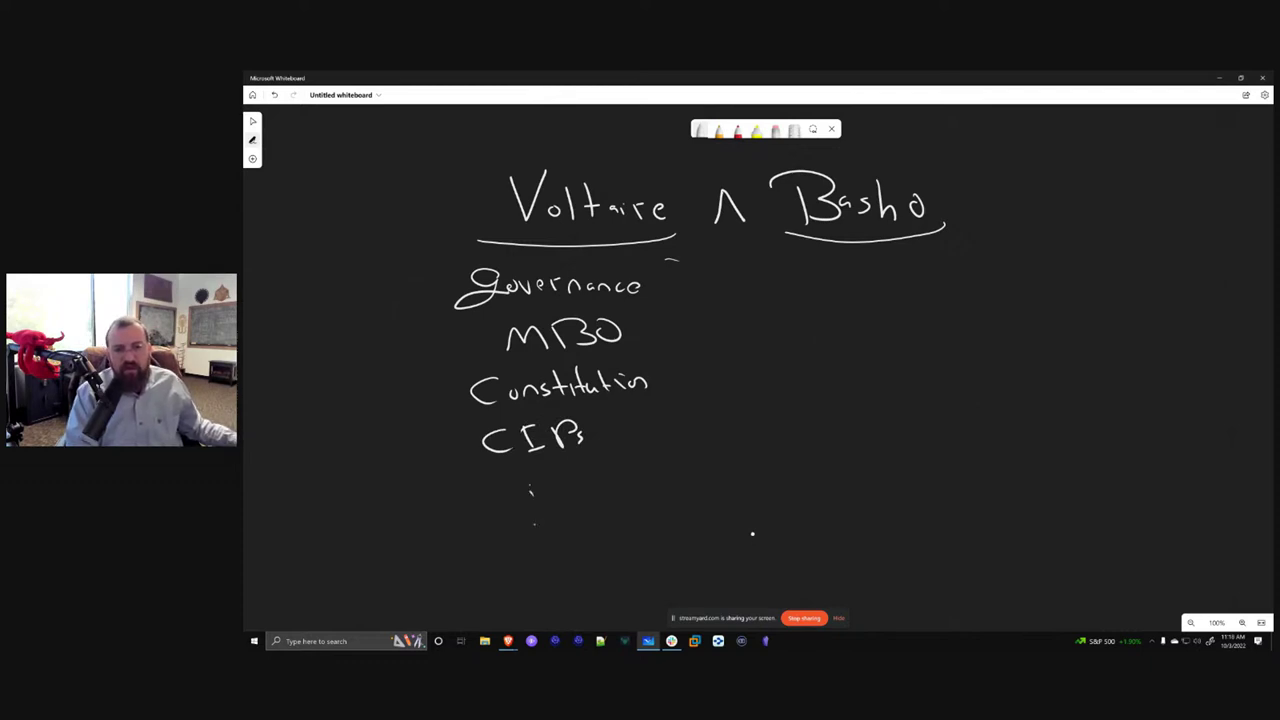
{"action": "mouse_move", "coordinate": [420, 198]}
{"action": "left_mouse_down"}
{"action": "mouse_move", "coordinate": [441, 516]}
{"action": "mouse_move", "coordinate": [418, 182]}
{"action": "mouse_move", "coordinate": [454, 176]}
{"action": "left_mouse_up"}
{"action": "left_click_drag", "start_coordinate": [412, 222], "coordinate": [450, 212]}
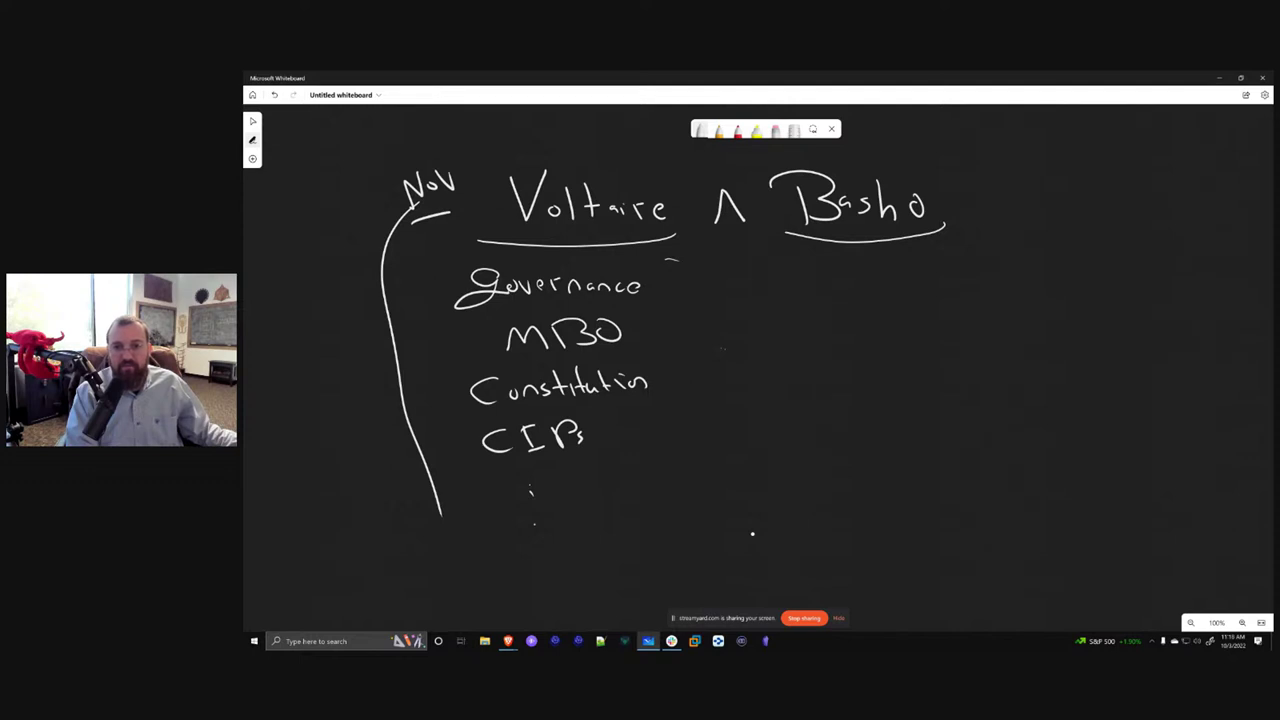
Draw a divider line down from the ∧ and start writing 'Pipelining' under Basho
{"action": "left_click_drag", "start_coordinate": [721, 244], "coordinate": [710, 540]}
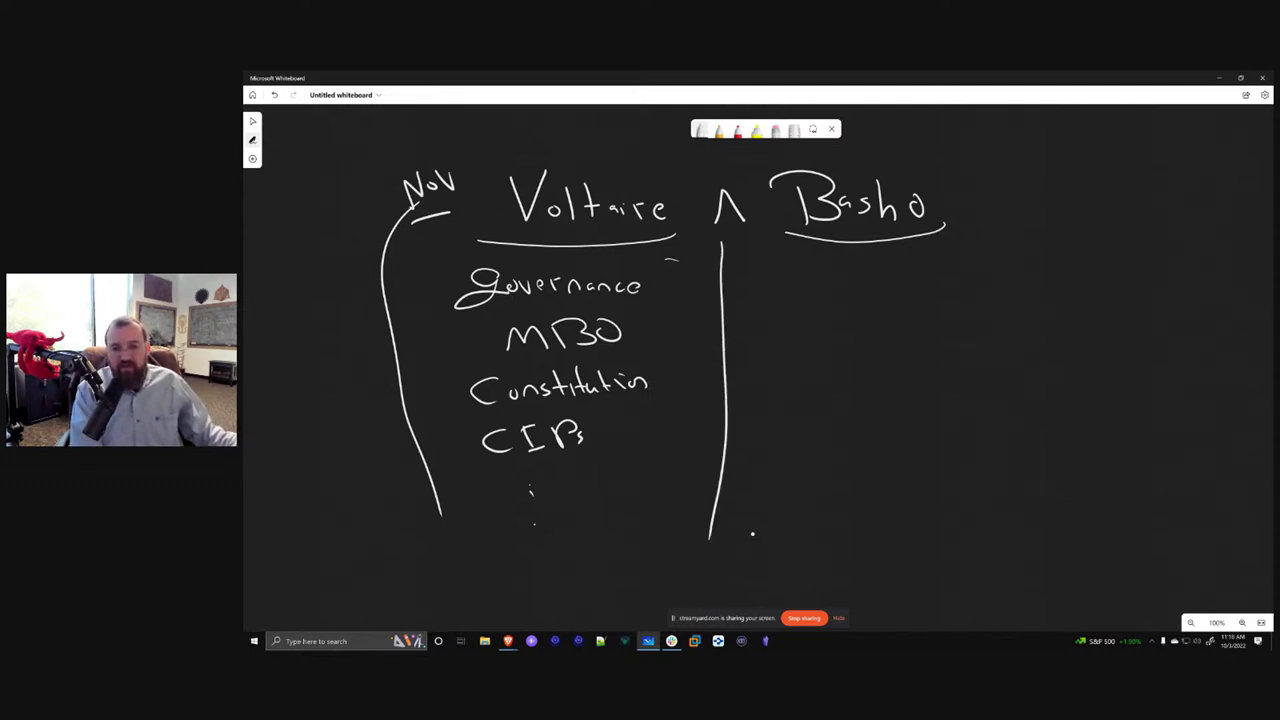
{"action": "mouse_move", "coordinate": [770, 265]}
{"action": "left_mouse_down"}
{"action": "mouse_move", "coordinate": [776, 300]}
{"action": "mouse_move", "coordinate": [776, 282]}
{"action": "left_mouse_up"}
{"action": "mouse_move", "coordinate": [790, 285]}
{"action": "left_mouse_down"}
{"action": "mouse_move", "coordinate": [792, 300]}
{"action": "mouse_move", "coordinate": [888, 294]}
{"action": "mouse_move", "coordinate": [912, 310]}
{"action": "mouse_move", "coordinate": [988, 288]}
{"action": "mouse_move", "coordinate": [1097, 293]}
{"action": "mouse_move", "coordinate": [1080, 302]}
{"action": "left_mouse_up"}
Add '<1.0' after Pipelining with 'Vasil' written above it
{"action": "left_click", "coordinate": [975, 297]}
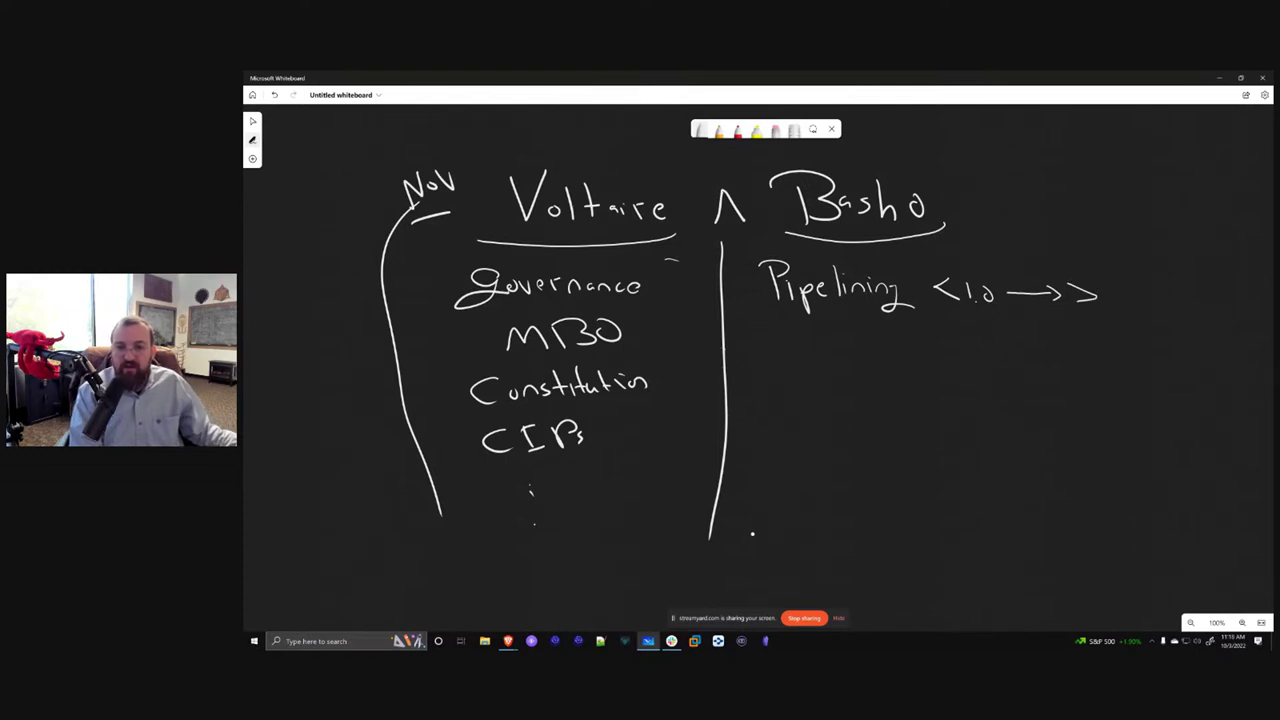
{"action": "left_click_drag", "start_coordinate": [953, 246], "coordinate": [996, 265]}
{"action": "left_click_drag", "start_coordinate": [996, 249], "coordinate": [996, 250]}
{"action": "left_click_drag", "start_coordinate": [1008, 246], "coordinate": [1008, 266]}
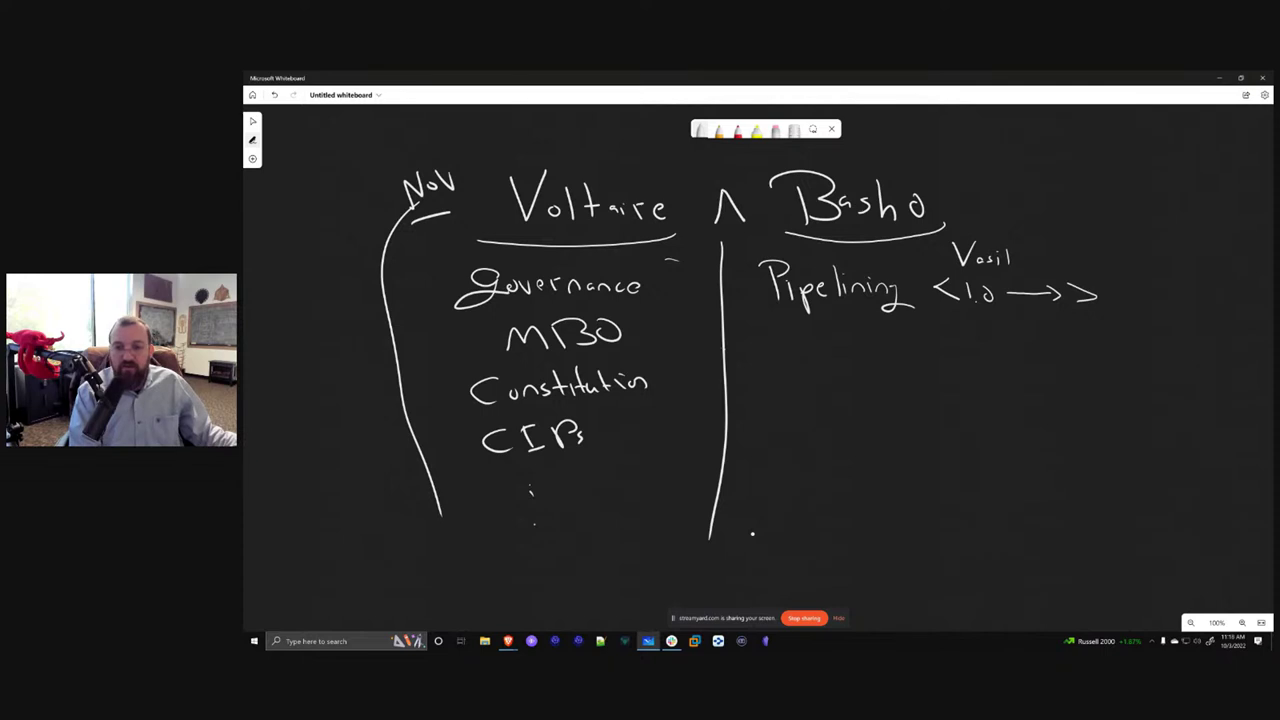
Write 'Improvements to' below Pipelining
{"action": "mouse_move", "coordinate": [774, 336]}
{"action": "left_mouse_down"}
{"action": "mouse_move", "coordinate": [774, 354]}
{"action": "mouse_move", "coordinate": [798, 334]}
{"action": "left_mouse_up"}
{"action": "mouse_move", "coordinate": [772, 357]}
{"action": "left_mouse_down"}
{"action": "mouse_move", "coordinate": [826, 356]}
{"action": "mouse_move", "coordinate": [829, 370]}
{"action": "left_mouse_up"}
{"action": "left_click_drag", "start_coordinate": [830, 352], "coordinate": [852, 348]}
{"action": "left_click_drag", "start_coordinate": [857, 352], "coordinate": [888, 350]}
{"action": "left_click_drag", "start_coordinate": [888, 356], "coordinate": [920, 352]}
{"action": "left_click_drag", "start_coordinate": [912, 342], "coordinate": [930, 344]}
{"action": "mouse_move", "coordinate": [820, 368]}
{"action": "left_mouse_down"}
{"action": "mouse_move", "coordinate": [822, 398]}
{"action": "mouse_move", "coordinate": [832, 386]}
{"action": "left_mouse_up"}
{"action": "mouse_move", "coordinate": [836, 390]}
{"action": "left_mouse_down"}
{"action": "mouse_move", "coordinate": [876, 402]}
{"action": "mouse_move", "coordinate": [878, 386]}
{"action": "left_mouse_up"}
Continue with 'Plutus V.2 → V.3' and underline V.2
{"action": "mouse_move", "coordinate": [894, 366]}
{"action": "left_mouse_down"}
{"action": "mouse_move", "coordinate": [896, 400]}
{"action": "mouse_move", "coordinate": [926, 396]}
{"action": "left_mouse_up"}
{"action": "left_click_drag", "start_coordinate": [918, 385], "coordinate": [950, 392]}
{"action": "mouse_move", "coordinate": [958, 380]}
{"action": "left_mouse_down"}
{"action": "mouse_move", "coordinate": [954, 394]}
{"action": "mouse_move", "coordinate": [1006, 350]}
{"action": "mouse_move", "coordinate": [1021, 373]}
{"action": "left_mouse_up"}
{"action": "mouse_move", "coordinate": [1026, 360]}
{"action": "left_mouse_down"}
{"action": "mouse_move", "coordinate": [1046, 374]}
{"action": "mouse_move", "coordinate": [1074, 364]}
{"action": "left_mouse_up"}
{"action": "mouse_move", "coordinate": [1062, 356]}
{"action": "left_mouse_down"}
{"action": "mouse_move", "coordinate": [1076, 364]}
{"action": "mouse_move", "coordinate": [1064, 372]}
{"action": "left_mouse_up"}
{"action": "mouse_move", "coordinate": [1090, 356]}
{"action": "left_mouse_down"}
{"action": "mouse_move", "coordinate": [1098, 380]}
{"action": "mouse_move", "coordinate": [1108, 358]}
{"action": "mouse_move", "coordinate": [1122, 380]}
{"action": "left_mouse_up"}
{"action": "left_click", "coordinate": [1112, 376]}
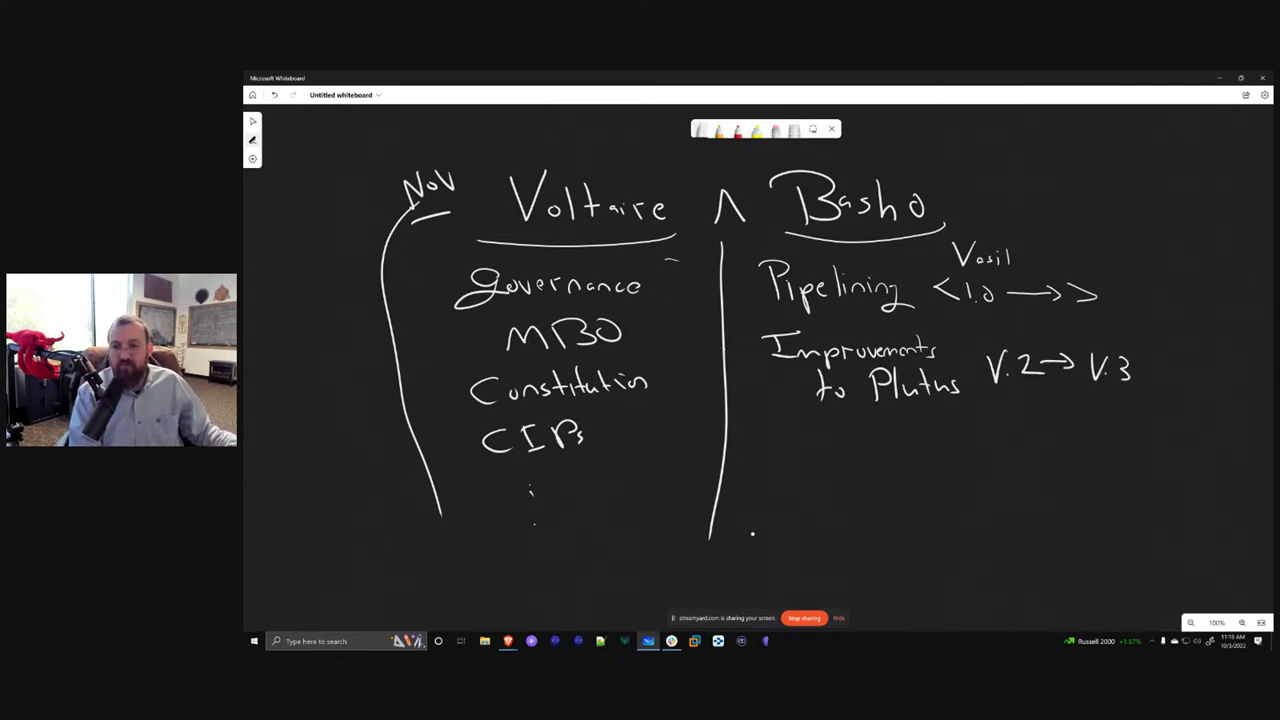
{"action": "left_click_drag", "start_coordinate": [990, 392], "coordinate": [1038, 392]}
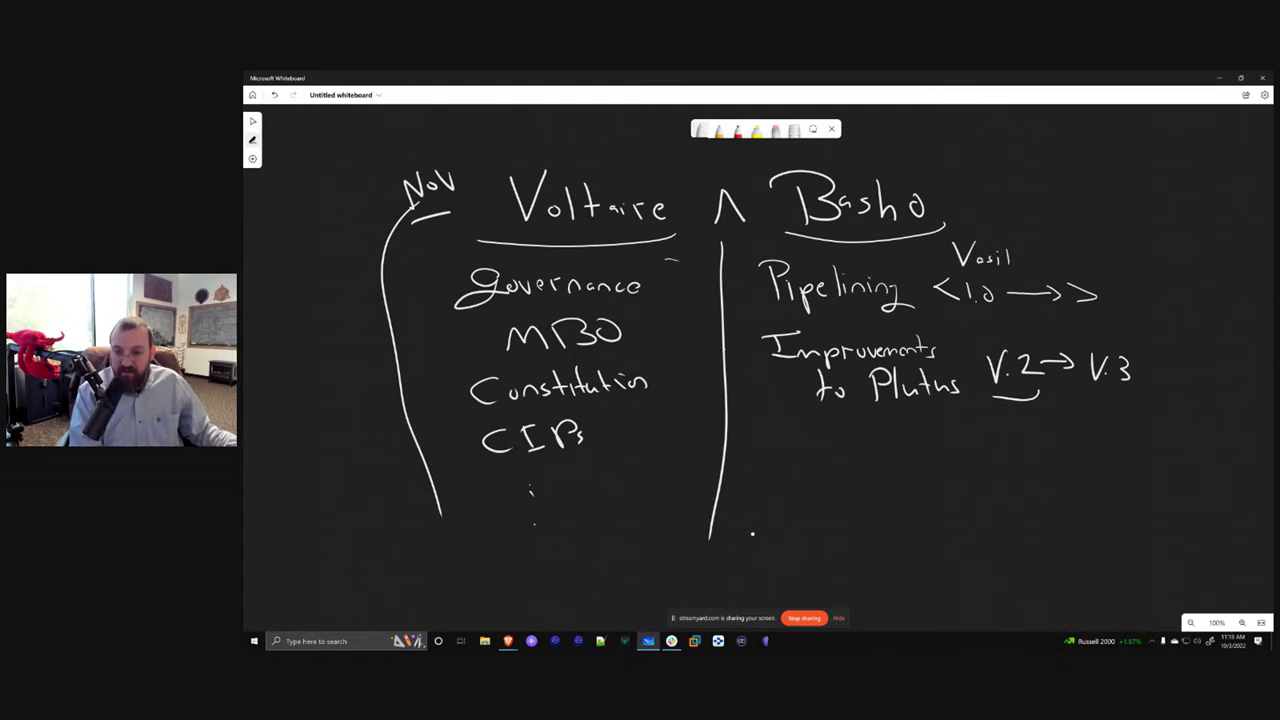
Write '10x Reduction Script size' under V.2
{"action": "mouse_move", "coordinate": [992, 416]}
{"action": "left_mouse_down"}
{"action": "mouse_move", "coordinate": [993, 437]}
{"action": "mouse_move", "coordinate": [1001, 422]}
{"action": "left_mouse_up"}
{"action": "mouse_move", "coordinate": [1014, 420]}
{"action": "left_mouse_down"}
{"action": "mouse_move", "coordinate": [1024, 436]}
{"action": "mouse_move", "coordinate": [1012, 436]}
{"action": "mouse_move", "coordinate": [1062, 437]}
{"action": "mouse_move", "coordinate": [1084, 412]}
{"action": "mouse_move", "coordinate": [1098, 436]}
{"action": "left_mouse_up"}
{"action": "mouse_move", "coordinate": [1112, 412]}
{"action": "left_mouse_down"}
{"action": "mouse_move", "coordinate": [1114, 436]}
{"action": "mouse_move", "coordinate": [1146, 432]}
{"action": "left_mouse_up"}
{"action": "mouse_move", "coordinate": [1024, 444]}
{"action": "left_mouse_down"}
{"action": "mouse_move", "coordinate": [1016, 456]}
{"action": "mouse_move", "coordinate": [1055, 451]}
{"action": "mouse_move", "coordinate": [1066, 470]}
{"action": "mouse_move", "coordinate": [1078, 460]}
{"action": "left_mouse_up"}
{"action": "mouse_move", "coordinate": [1102, 450]}
{"action": "left_mouse_down"}
{"action": "mouse_move", "coordinate": [1096, 462]}
{"action": "mouse_move", "coordinate": [1121, 466]}
{"action": "left_mouse_up"}
{"action": "left_click_drag", "start_coordinate": [1126, 462], "coordinate": [1136, 462]}
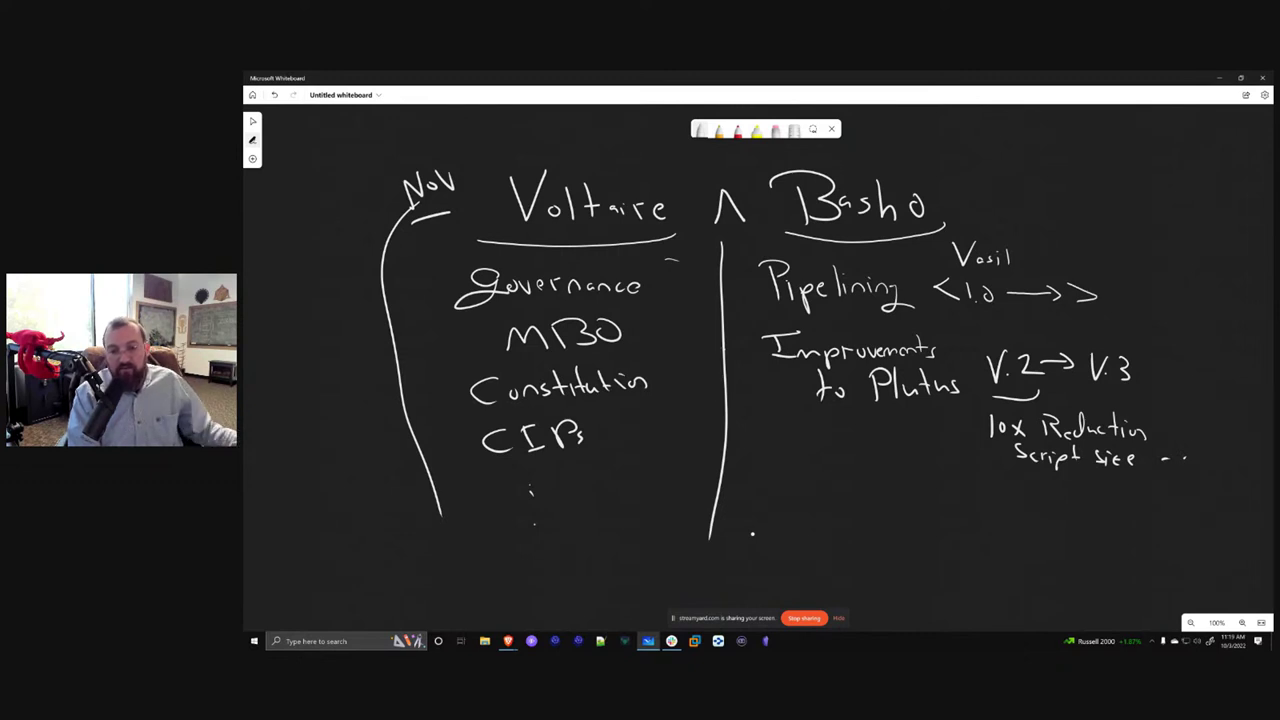
Label V.2 'Vasil', tick above Basho, and begin writing 'Mithril' below the Plutus notes
{"action": "mouse_move", "coordinate": [976, 325]}
{"action": "left_mouse_down"}
{"action": "mouse_move", "coordinate": [997, 323]}
{"action": "mouse_move", "coordinate": [1012, 343]}
{"action": "left_mouse_up"}
{"action": "left_click_drag", "start_coordinate": [1020, 336], "coordinate": [1020, 343]}
{"action": "left_click_drag", "start_coordinate": [1026, 323], "coordinate": [1027, 343]}
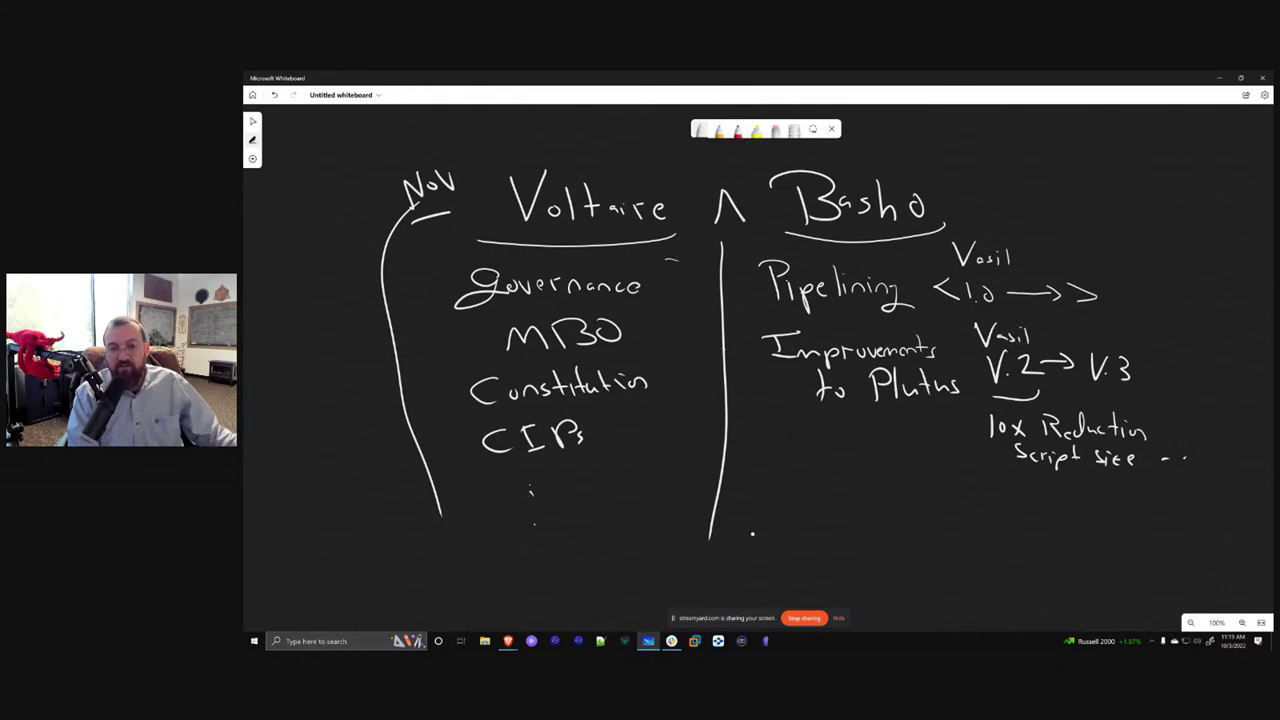
{"action": "left_click_drag", "start_coordinate": [900, 143], "coordinate": [901, 171]}
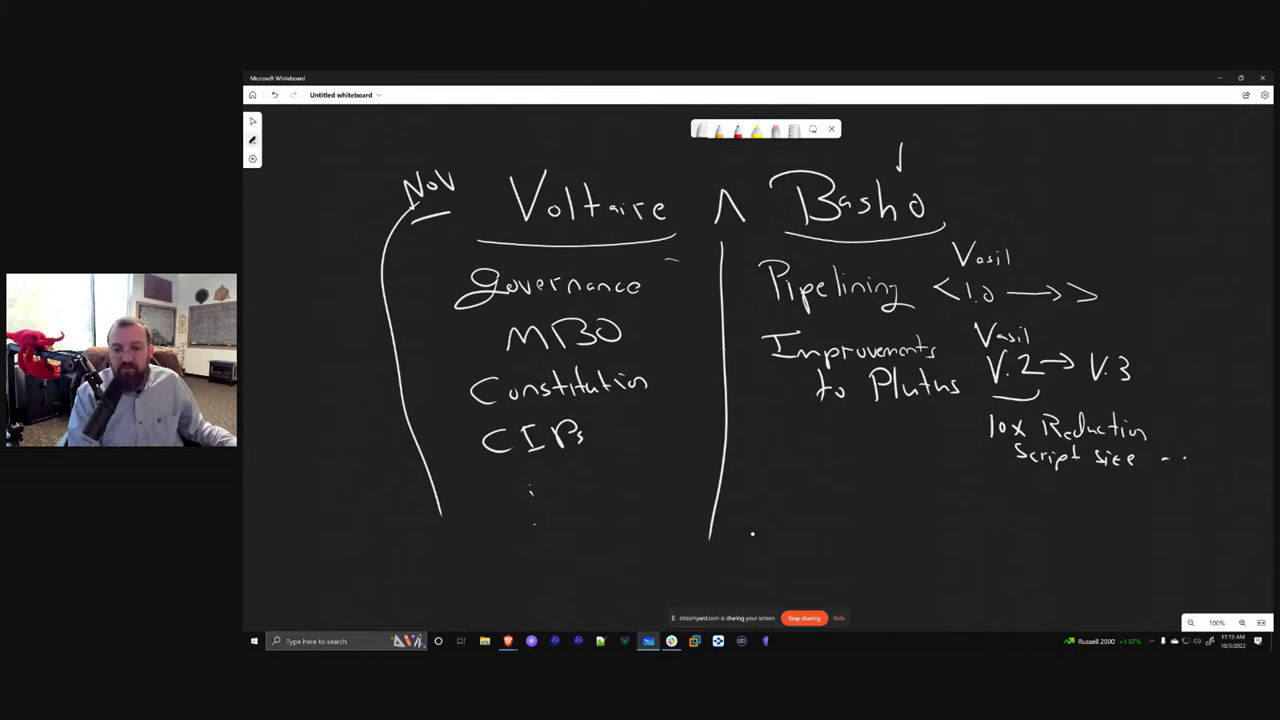
{"action": "left_click_drag", "start_coordinate": [779, 490], "coordinate": [838, 490]}
{"action": "mouse_move", "coordinate": [842, 488]}
{"action": "left_mouse_down"}
{"action": "mouse_move", "coordinate": [922, 492]}
{"action": "mouse_move", "coordinate": [929, 472]}
{"action": "mouse_move", "coordinate": [941, 496]}
{"action": "mouse_move", "coordinate": [990, 484]}
{"action": "mouse_move", "coordinate": [985, 500]}
{"action": "mouse_move", "coordinate": [972, 474]}
{"action": "left_mouse_up"}
Complete the note 'Mithril V.1 (?) SPO testing' with a circled question mark
{"action": "left_click", "coordinate": [933, 490]}
{"action": "left_click", "coordinate": [985, 508]}
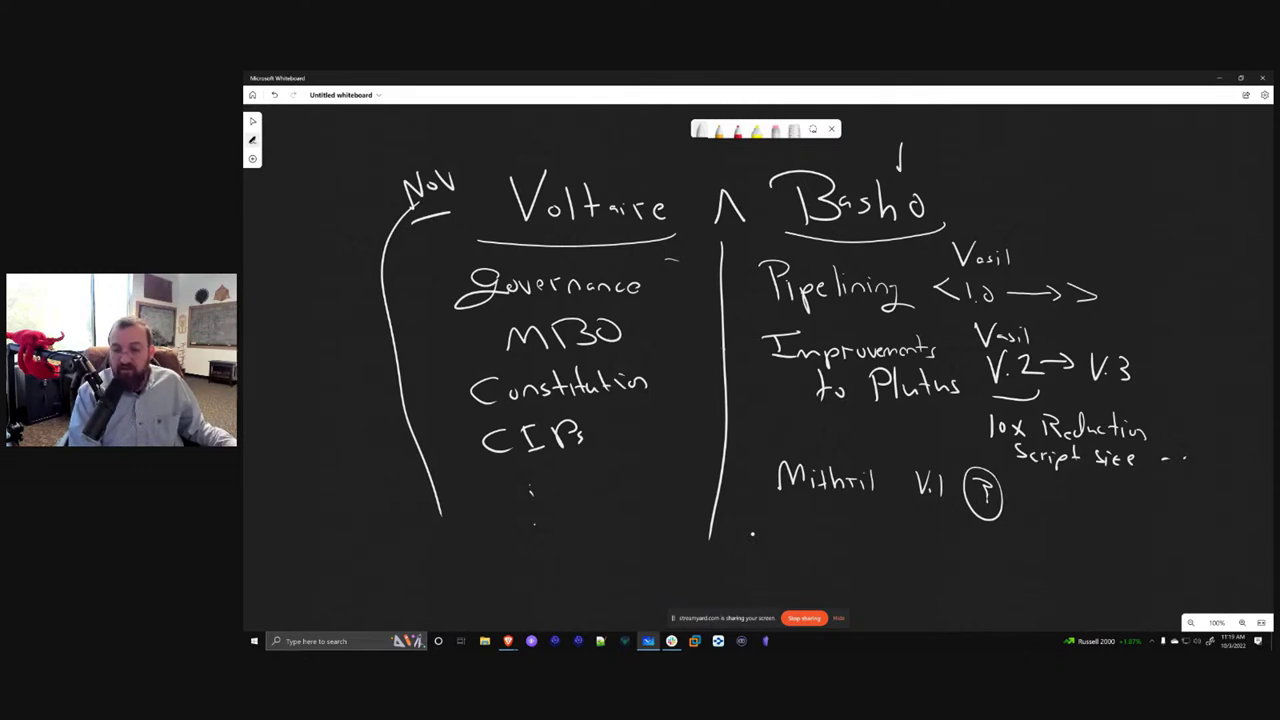
{"action": "left_click_drag", "start_coordinate": [1052, 495], "coordinate": [1041, 513]}
{"action": "mouse_move", "coordinate": [1060, 499]}
{"action": "left_mouse_down"}
{"action": "mouse_move", "coordinate": [1063, 519]}
{"action": "mouse_move", "coordinate": [1068, 504]}
{"action": "left_mouse_up"}
{"action": "left_click_drag", "start_coordinate": [1082, 497], "coordinate": [1121, 515]}
{"action": "left_click_drag", "start_coordinate": [1114, 500], "coordinate": [1155, 516]}
{"action": "left_click_drag", "start_coordinate": [1147, 504], "coordinate": [1159, 514]}
{"action": "left_click_drag", "start_coordinate": [1162, 514], "coordinate": [1172, 526]}
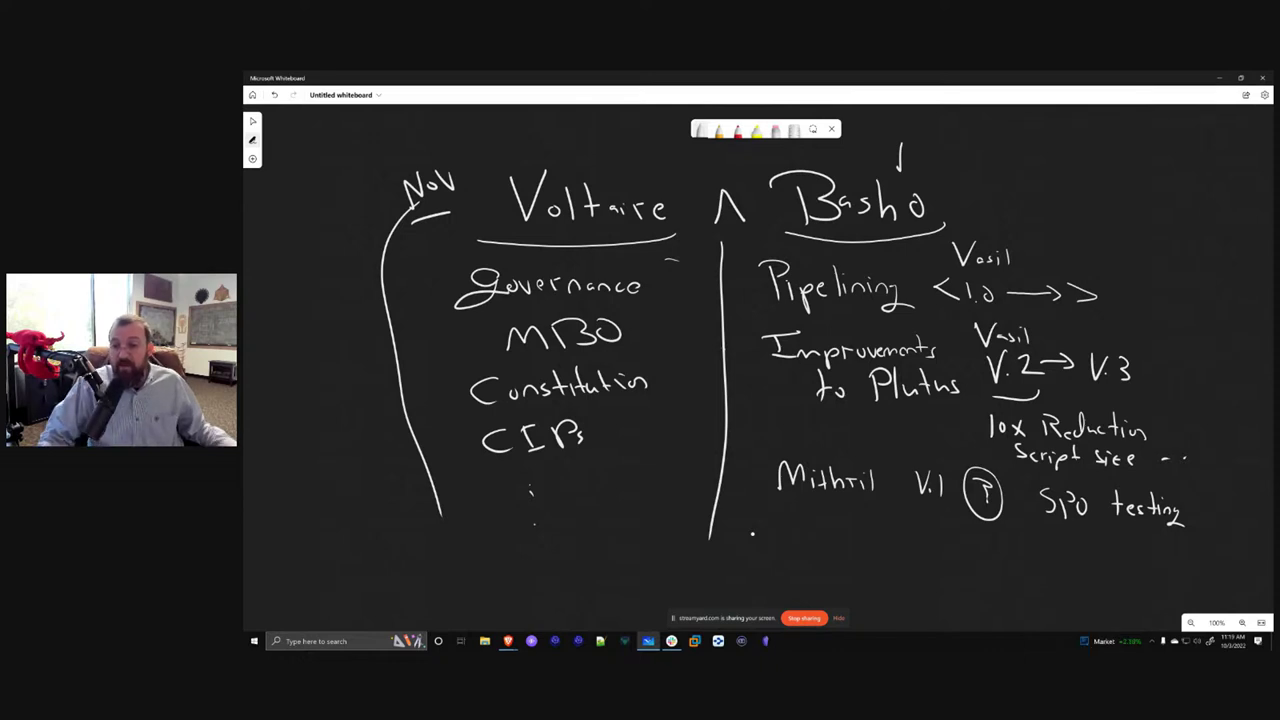
Pan the canvas, write and cross out 'Idiots', then draw a baseline labelled L.1
{"action": "mouse_move", "coordinate": [1180, 371]}
{"action": "left_mouse_down"}
{"action": "mouse_move", "coordinate": [1045, 270]}
{"action": "mouse_move", "coordinate": [997, 278]}
{"action": "mouse_move", "coordinate": [1007, 308]}
{"action": "mouse_move", "coordinate": [997, 298]}
{"action": "left_mouse_up"}
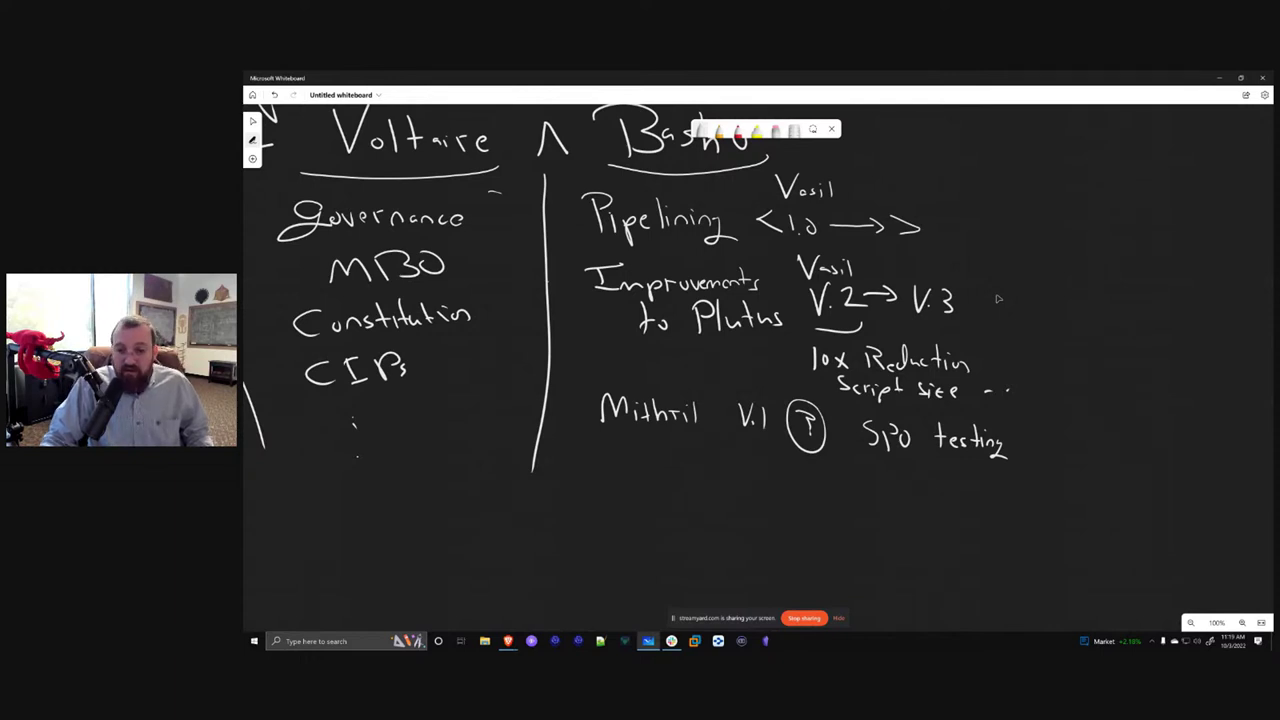
{"action": "left_click_drag", "start_coordinate": [604, 452], "coordinate": [602, 474]}
{"action": "mouse_move", "coordinate": [580, 450]}
{"action": "left_mouse_down"}
{"action": "mouse_move", "coordinate": [620, 447]}
{"action": "mouse_move", "coordinate": [622, 479]}
{"action": "left_mouse_up"}
{"action": "mouse_move", "coordinate": [630, 468]}
{"action": "left_mouse_down"}
{"action": "mouse_move", "coordinate": [624, 478]}
{"action": "mouse_move", "coordinate": [684, 472]}
{"action": "left_mouse_up"}
{"action": "mouse_move", "coordinate": [674, 459]}
{"action": "left_mouse_down"}
{"action": "mouse_move", "coordinate": [690, 458]}
{"action": "mouse_move", "coordinate": [694, 474]}
{"action": "left_mouse_up"}
{"action": "left_click_drag", "start_coordinate": [706, 488], "coordinate": [619, 504]}
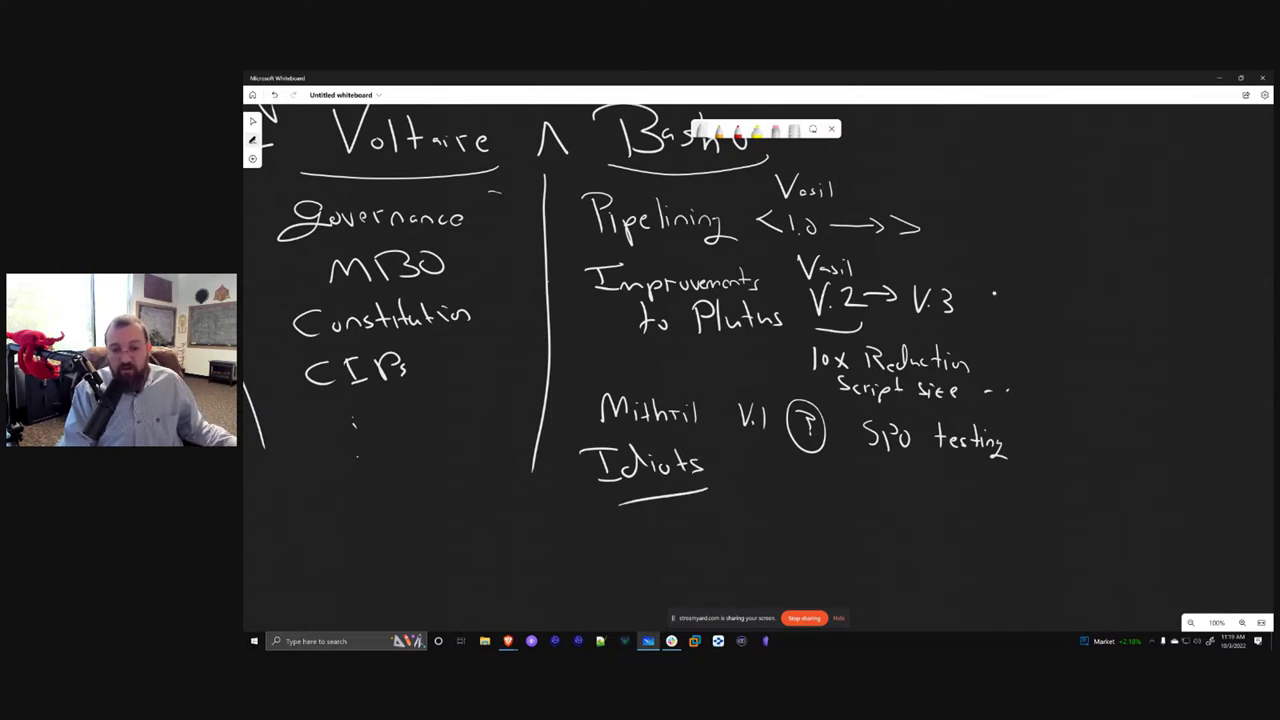
{"action": "left_click_drag", "start_coordinate": [598, 484], "coordinate": [678, 450]}
{"action": "left_click_drag", "start_coordinate": [566, 446], "coordinate": [704, 494]}
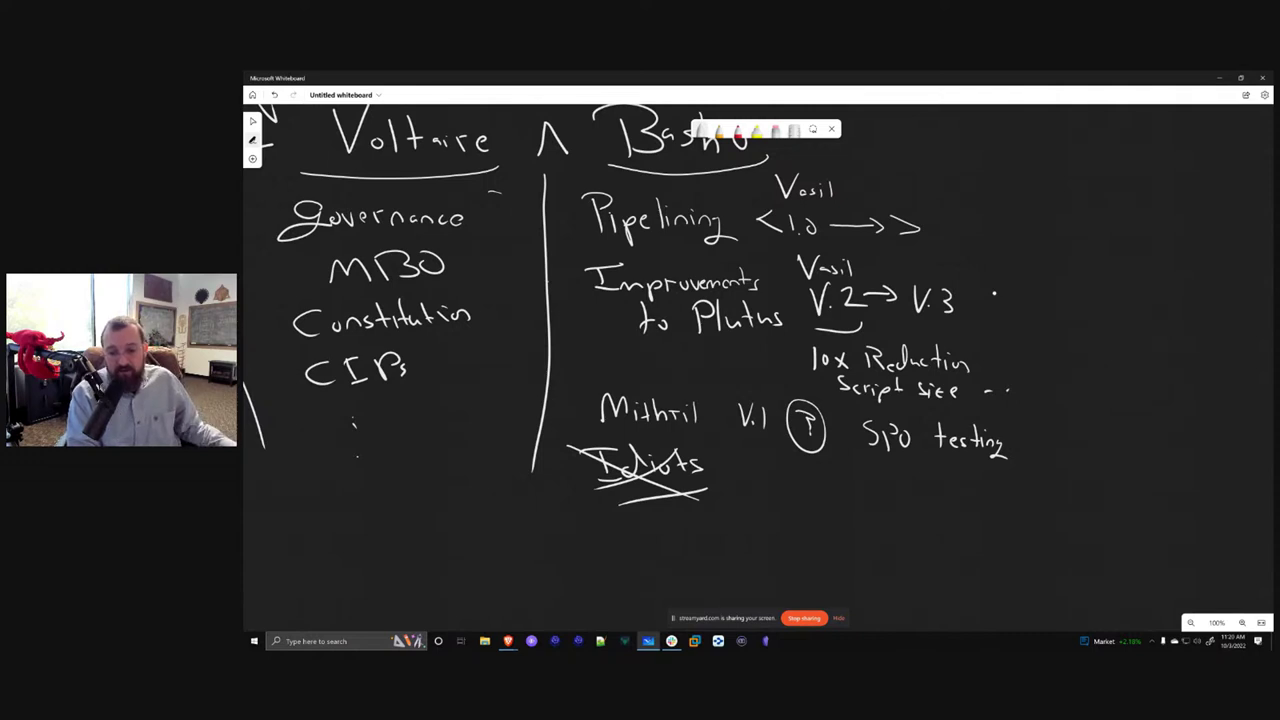
{"action": "mouse_move", "coordinate": [986, 550]}
{"action": "left_mouse_down"}
{"action": "mouse_move", "coordinate": [736, 553]}
{"action": "mouse_move", "coordinate": [1031, 559]}
{"action": "left_mouse_up"}
{"action": "left_click", "coordinate": [1016, 556]}
Sketch a row of small brackets above the baseline, labelled 'L.1.x ish'
{"action": "mouse_move", "coordinate": [762, 500]}
{"action": "left_mouse_down"}
{"action": "mouse_move", "coordinate": [758, 514]}
{"action": "mouse_move", "coordinate": [867, 518]}
{"action": "left_mouse_up"}
{"action": "mouse_move", "coordinate": [887, 503]}
{"action": "left_mouse_down"}
{"action": "mouse_move", "coordinate": [890, 518]}
{"action": "mouse_move", "coordinate": [929, 519]}
{"action": "left_mouse_up"}
{"action": "mouse_move", "coordinate": [946, 503]}
{"action": "left_mouse_down"}
{"action": "mouse_move", "coordinate": [950, 517]}
{"action": "mouse_move", "coordinate": [1031, 519]}
{"action": "left_mouse_up"}
{"action": "mouse_move", "coordinate": [1057, 509]}
{"action": "left_mouse_down"}
{"action": "mouse_move", "coordinate": [1057, 520]}
{"action": "mouse_move", "coordinate": [1078, 517]}
{"action": "left_mouse_up"}
Write 'Overlay Construct Proof Certs' above the bracket row
{"action": "mouse_move", "coordinate": [820, 478]}
{"action": "left_mouse_down"}
{"action": "mouse_move", "coordinate": [822, 490]}
{"action": "mouse_move", "coordinate": [836, 482]}
{"action": "left_mouse_up"}
{"action": "left_click_drag", "start_coordinate": [840, 486], "coordinate": [877, 490]}
{"action": "mouse_move", "coordinate": [880, 483]}
{"action": "left_mouse_down"}
{"action": "mouse_move", "coordinate": [882, 500]}
{"action": "mouse_move", "coordinate": [942, 490]}
{"action": "left_mouse_up"}
{"action": "left_click_drag", "start_coordinate": [951, 484], "coordinate": [970, 488]}
{"action": "mouse_move", "coordinate": [976, 480]}
{"action": "left_mouse_down"}
{"action": "mouse_move", "coordinate": [972, 490]}
{"action": "mouse_move", "coordinate": [996, 482]}
{"action": "left_mouse_up"}
{"action": "left_click_drag", "start_coordinate": [999, 482], "coordinate": [1001, 490]}
{"action": "mouse_move", "coordinate": [1013, 471]}
{"action": "left_mouse_down"}
{"action": "mouse_move", "coordinate": [1014, 490]}
{"action": "mouse_move", "coordinate": [1050, 482]}
{"action": "left_mouse_up"}
{"action": "left_click_drag", "start_coordinate": [1060, 480], "coordinate": [1084, 488]}
{"action": "mouse_move", "coordinate": [1098, 472]}
{"action": "left_mouse_down"}
{"action": "mouse_move", "coordinate": [1093, 496]}
{"action": "mouse_move", "coordinate": [1152, 490]}
{"action": "left_mouse_up"}
{"action": "mouse_move", "coordinate": [1158, 470]}
{"action": "left_mouse_down"}
{"action": "mouse_move", "coordinate": [1158, 492]}
{"action": "mouse_move", "coordinate": [1174, 494]}
{"action": "left_mouse_up"}
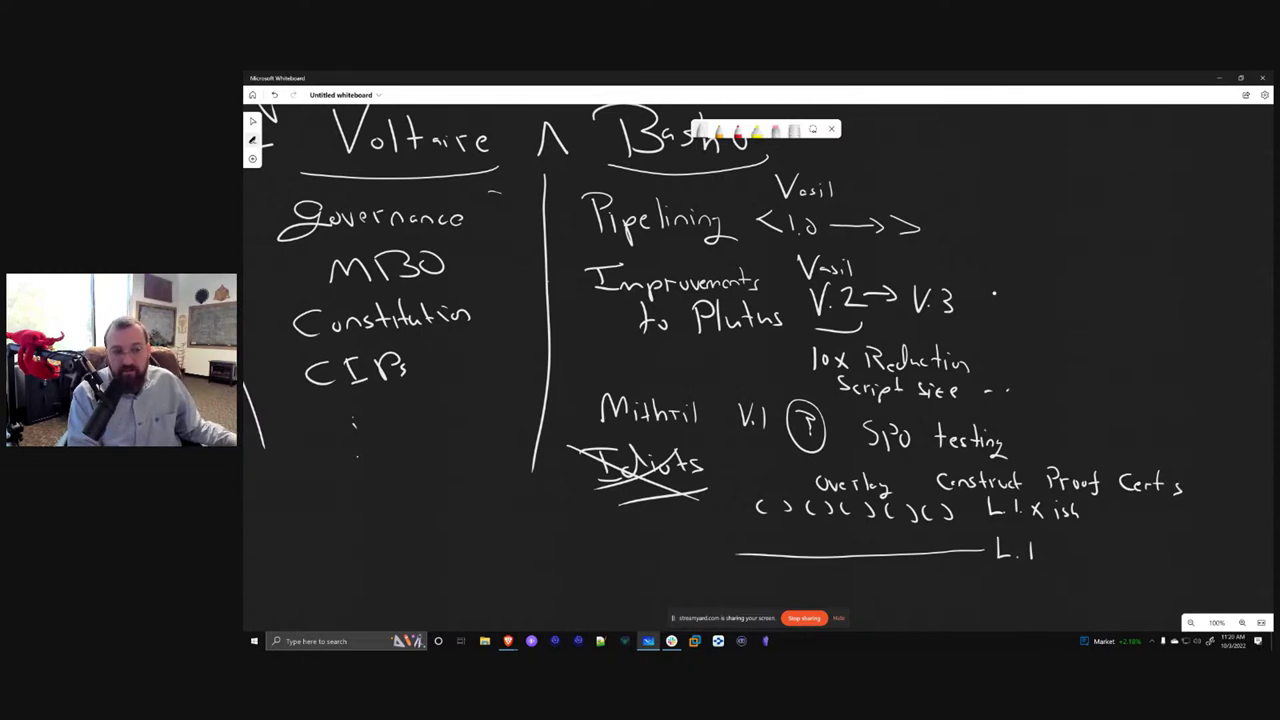
Underline CIPs and note 'onchain gov', 'everybody Vote', '3 million Votes?' beneath it
{"action": "mouse_move", "coordinate": [294, 406]}
{"action": "left_mouse_down"}
{"action": "mouse_move", "coordinate": [400, 395]}
{"action": "mouse_move", "coordinate": [388, 418]}
{"action": "left_mouse_up"}
{"action": "mouse_move", "coordinate": [398, 426]}
{"action": "left_mouse_down"}
{"action": "mouse_move", "coordinate": [408, 418]}
{"action": "mouse_move", "coordinate": [412, 444]}
{"action": "mouse_move", "coordinate": [426, 424]}
{"action": "mouse_move", "coordinate": [466, 420]}
{"action": "mouse_move", "coordinate": [428, 462]}
{"action": "mouse_move", "coordinate": [456, 440]}
{"action": "left_mouse_up"}
{"action": "left_click_drag", "start_coordinate": [418, 490], "coordinate": [428, 492]}
{"action": "mouse_move", "coordinate": [432, 484]}
{"action": "left_mouse_down"}
{"action": "mouse_move", "coordinate": [466, 486]}
{"action": "mouse_move", "coordinate": [478, 512]}
{"action": "mouse_move", "coordinate": [504, 490]}
{"action": "mouse_move", "coordinate": [516, 510]}
{"action": "left_mouse_up"}
{"action": "left_click_drag", "start_coordinate": [416, 522], "coordinate": [430, 542]}
{"action": "left_click_drag", "start_coordinate": [438, 532], "coordinate": [468, 538]}
{"action": "left_click_drag", "start_coordinate": [398, 564], "coordinate": [420, 582]}
{"action": "mouse_move", "coordinate": [434, 582]}
{"action": "left_mouse_down"}
{"action": "mouse_move", "coordinate": [516, 550]}
{"action": "mouse_move", "coordinate": [546, 562]}
{"action": "mouse_move", "coordinate": [553, 552]}
{"action": "left_mouse_up"}
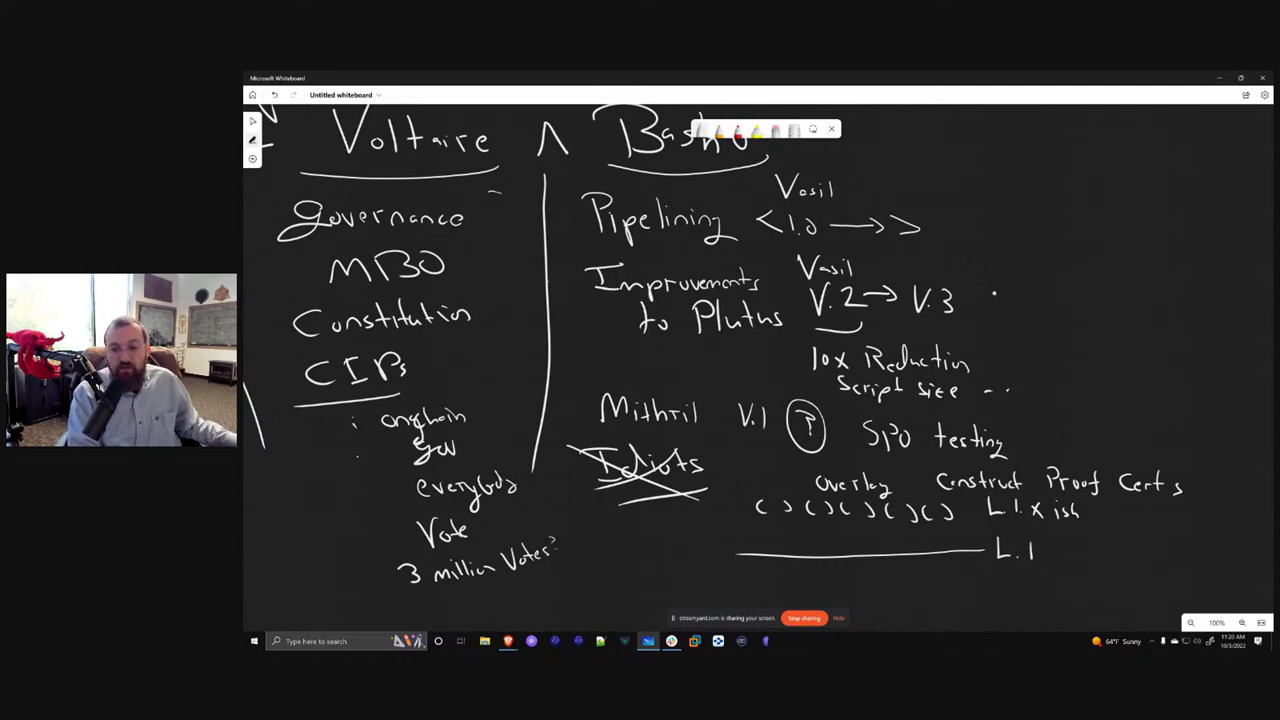
Parenthesize 'Construct Proof Certs' and mark the bracket row '<- off-chain'
{"action": "left_click_drag", "start_coordinate": [925, 474], "coordinate": [923, 495]}
{"action": "left_click_drag", "start_coordinate": [1193, 477], "coordinate": [1189, 500]}
{"action": "left_click_drag", "start_coordinate": [1106, 507], "coordinate": [1105, 516]}
{"action": "left_click_drag", "start_coordinate": [1108, 512], "coordinate": [1134, 513]}
{"action": "left_click_drag", "start_coordinate": [1146, 506], "coordinate": [1147, 514]}
{"action": "mouse_move", "coordinate": [1156, 509]}
{"action": "left_mouse_down"}
{"action": "mouse_move", "coordinate": [1150, 524]}
{"action": "mouse_move", "coordinate": [1157, 515]}
{"action": "left_mouse_up"}
{"action": "left_click_drag", "start_coordinate": [1162, 516], "coordinate": [1174, 521]}
{"action": "left_click_drag", "start_coordinate": [1185, 508], "coordinate": [1212, 522]}
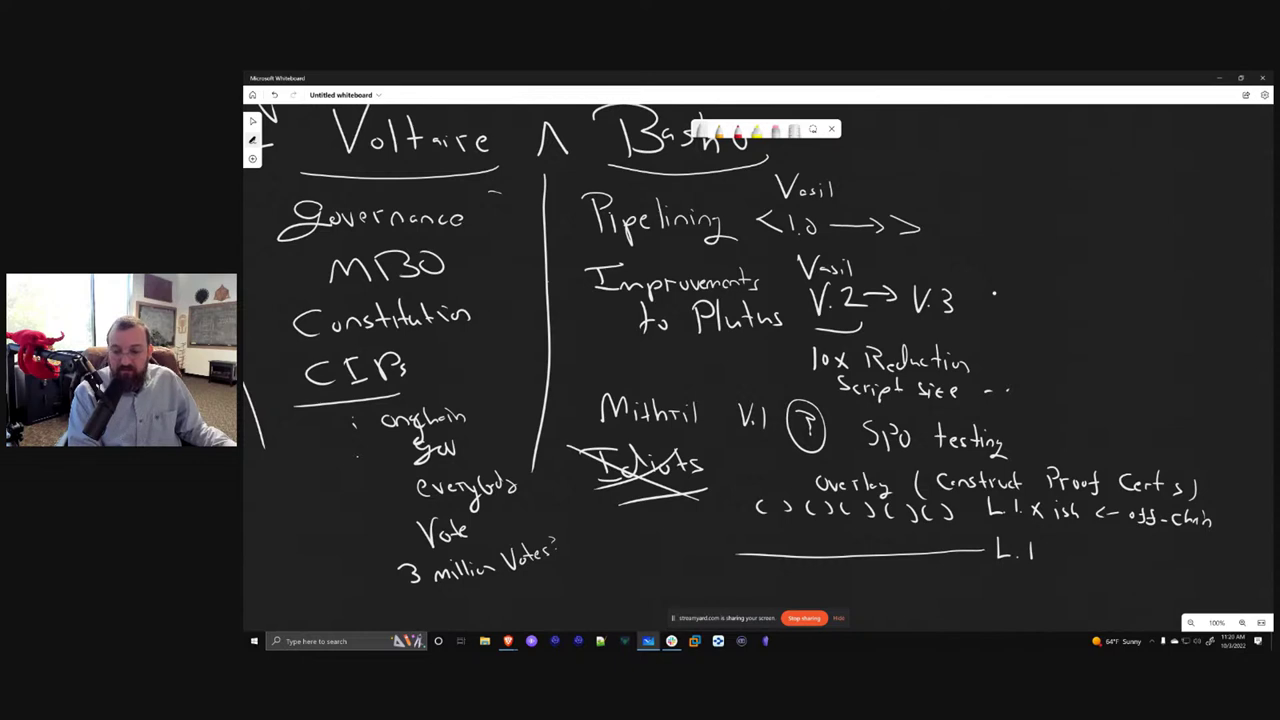
Write 'Single Tx' beside L.1, mark an x on the baseline, and underline '3 million Votes?' and Mithril
{"action": "mouse_move", "coordinate": [1085, 550]}
{"action": "left_mouse_down"}
{"action": "mouse_move", "coordinate": [1072, 568]}
{"action": "mouse_move", "coordinate": [1091, 569]}
{"action": "left_mouse_up"}
{"action": "mouse_move", "coordinate": [1096, 569]}
{"action": "left_mouse_down"}
{"action": "mouse_move", "coordinate": [1112, 585]}
{"action": "mouse_move", "coordinate": [1127, 569]}
{"action": "left_mouse_up"}
{"action": "left_click_drag", "start_coordinate": [1133, 564], "coordinate": [1164, 570]}
{"action": "mouse_move", "coordinate": [1152, 551]}
{"action": "left_mouse_down"}
{"action": "mouse_move", "coordinate": [1176, 549]}
{"action": "mouse_move", "coordinate": [1180, 570]}
{"action": "left_mouse_up"}
{"action": "left_click_drag", "start_coordinate": [1180, 557], "coordinate": [1166, 572]}
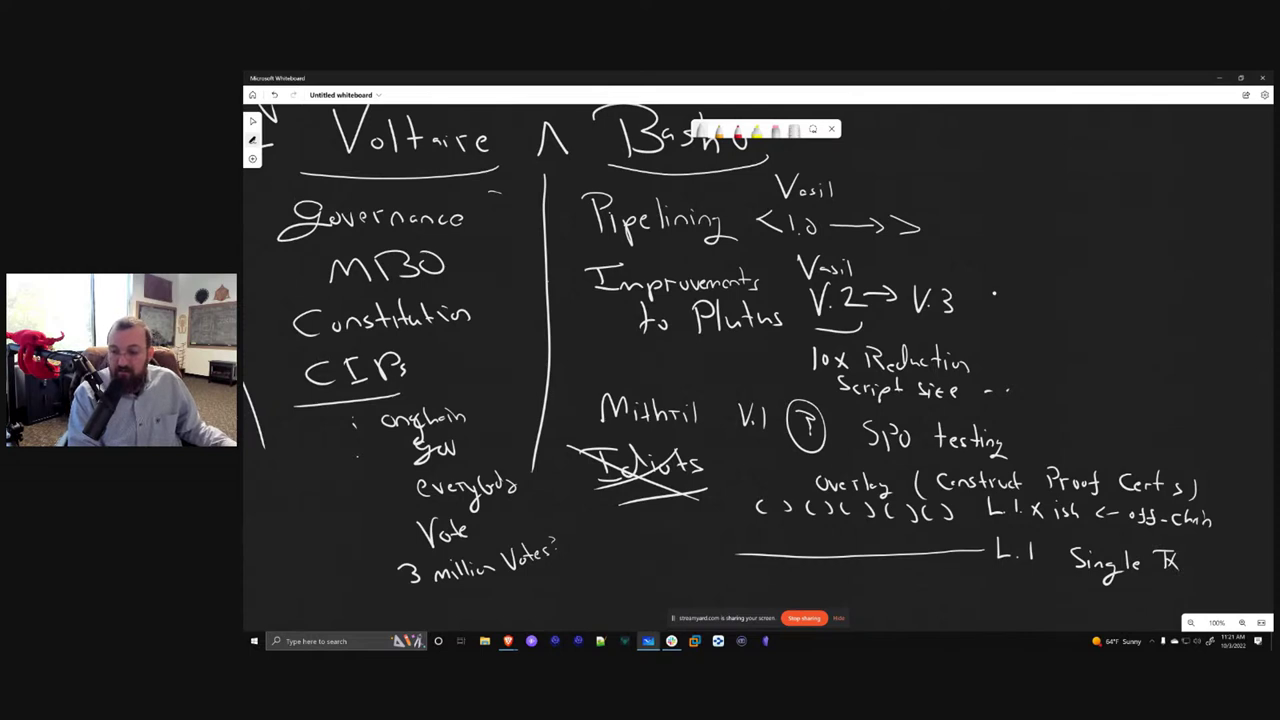
{"action": "left_click_drag", "start_coordinate": [943, 546], "coordinate": [953, 561]}
{"action": "left_click_drag", "start_coordinate": [953, 547], "coordinate": [942, 561]}
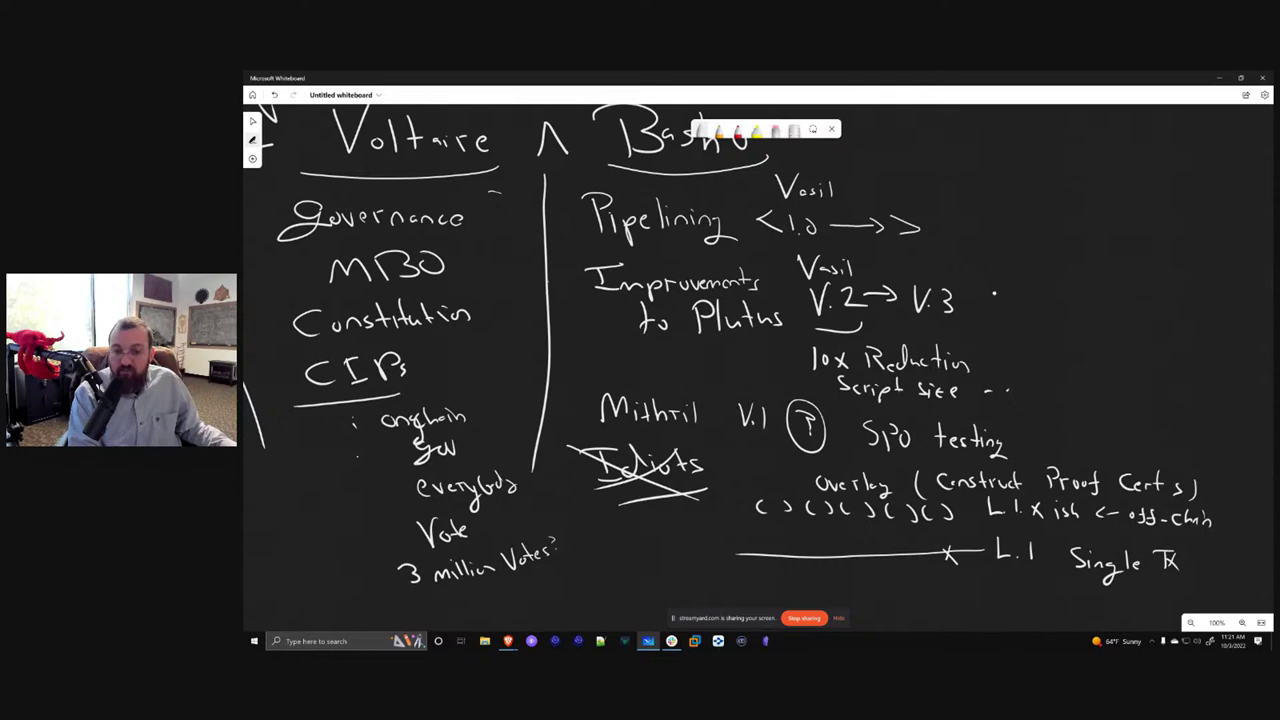
{"action": "left_click_drag", "start_coordinate": [543, 586], "coordinate": [391, 607]}
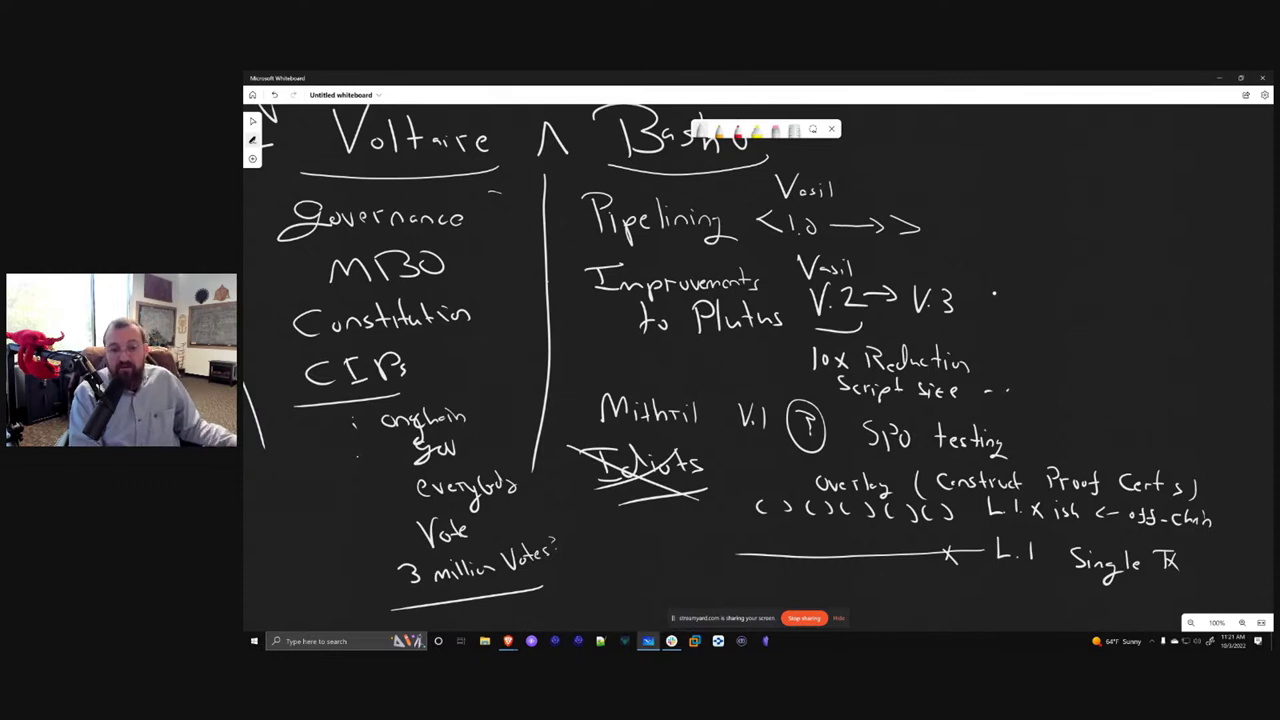
{"action": "left_click_drag", "start_coordinate": [680, 433], "coordinate": [696, 434]}
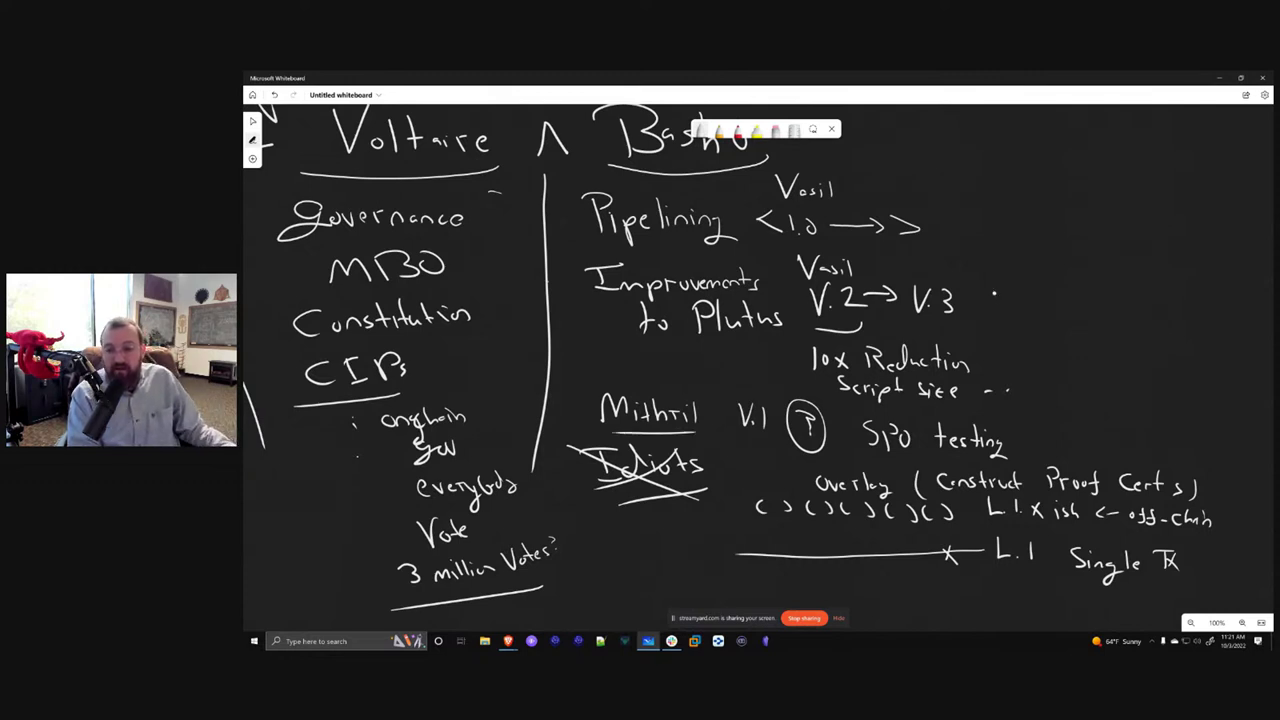
Point an arrow at SPO testing labelled 'Light Clients / Fast Bootstrap', then pan the notes left
{"action": "left_click_drag", "start_coordinate": [1100, 435], "coordinate": [1024, 438]}
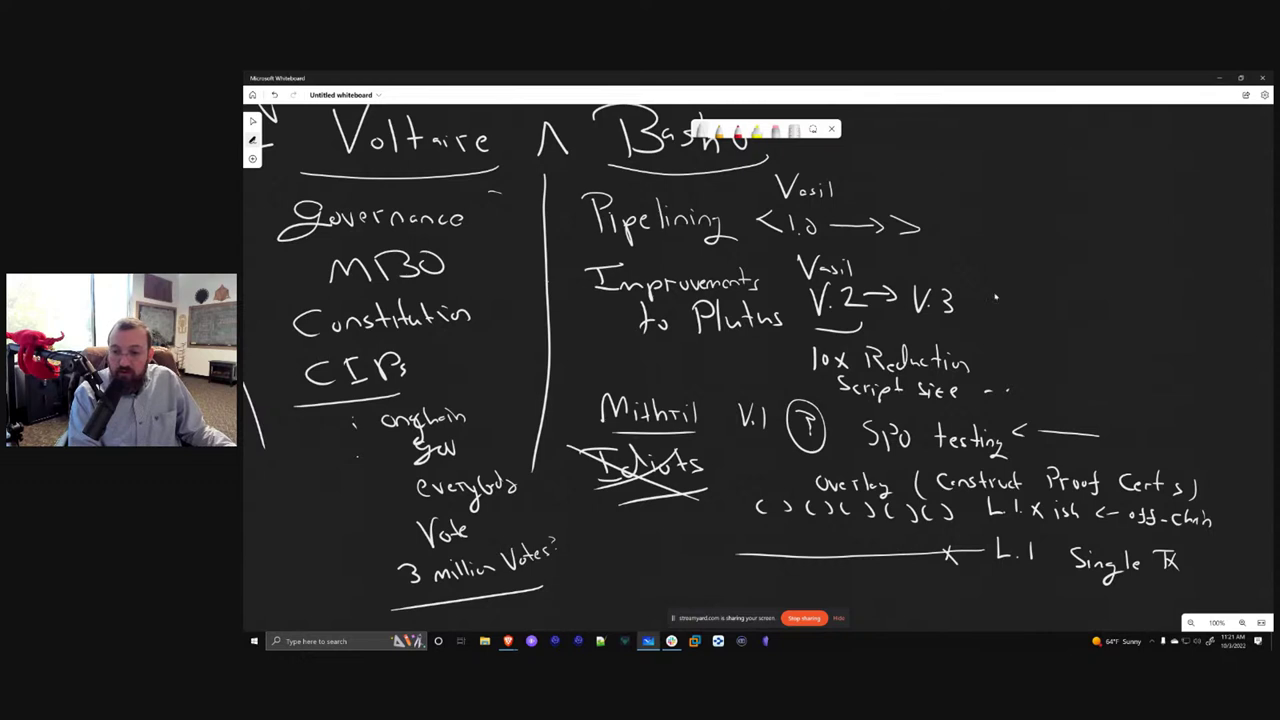
{"action": "left_click_drag", "start_coordinate": [1115, 414], "coordinate": [1131, 432]}
{"action": "mouse_move", "coordinate": [1143, 424]}
{"action": "left_mouse_down"}
{"action": "mouse_move", "coordinate": [1137, 440]}
{"action": "mouse_move", "coordinate": [1192, 432]}
{"action": "left_mouse_up"}
{"action": "mouse_move", "coordinate": [1208, 412]}
{"action": "left_mouse_down"}
{"action": "mouse_move", "coordinate": [1208, 432]}
{"action": "mouse_move", "coordinate": [1252, 437]}
{"action": "left_mouse_up"}
{"action": "mouse_move", "coordinate": [1118, 446]}
{"action": "left_mouse_down"}
{"action": "mouse_move", "coordinate": [1114, 460]}
{"action": "mouse_move", "coordinate": [1203, 460]}
{"action": "left_mouse_up"}
{"action": "mouse_move", "coordinate": [1218, 448]}
{"action": "left_mouse_down"}
{"action": "mouse_move", "coordinate": [1240, 480]}
{"action": "mouse_move", "coordinate": [1252, 468]}
{"action": "left_mouse_up"}
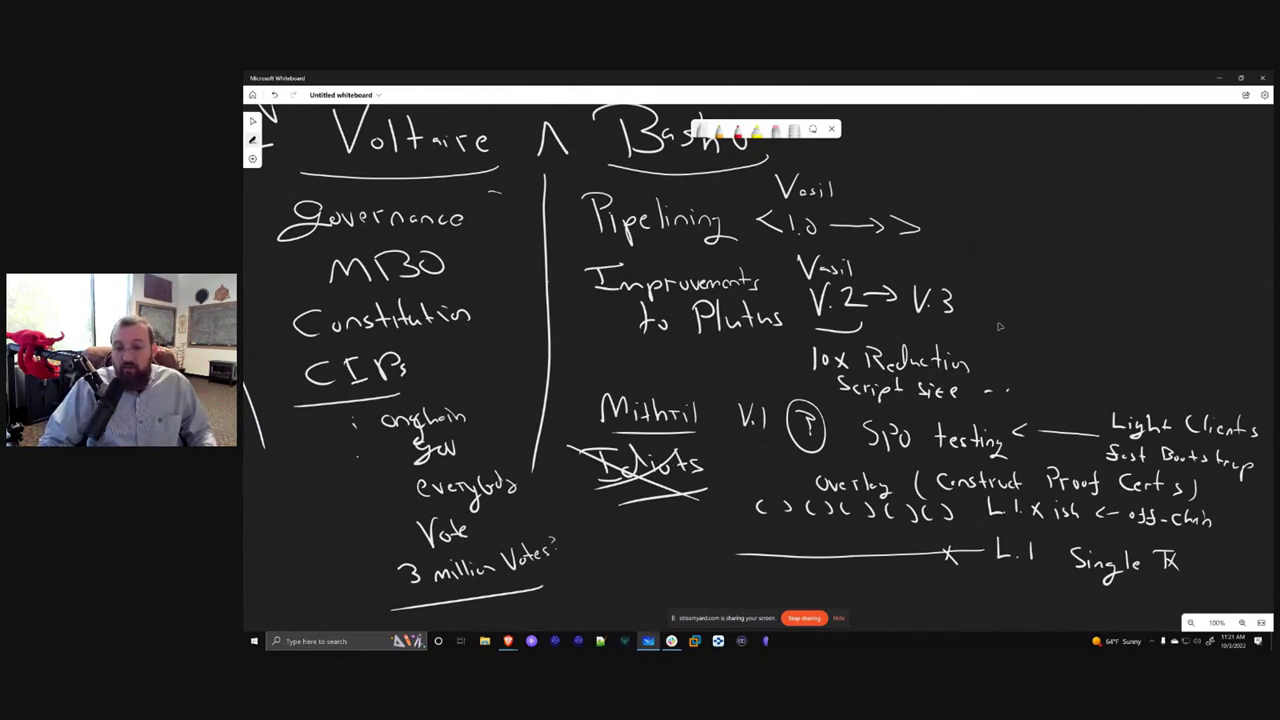
{"action": "left_click_drag", "start_coordinate": [1063, 349], "coordinate": [928, 273]}
Circle the x on the L.1 line and clear the selection
{"action": "scroll", "coordinate": [928, 273], "scroll_direction": "down", "scroll_amount": 10}
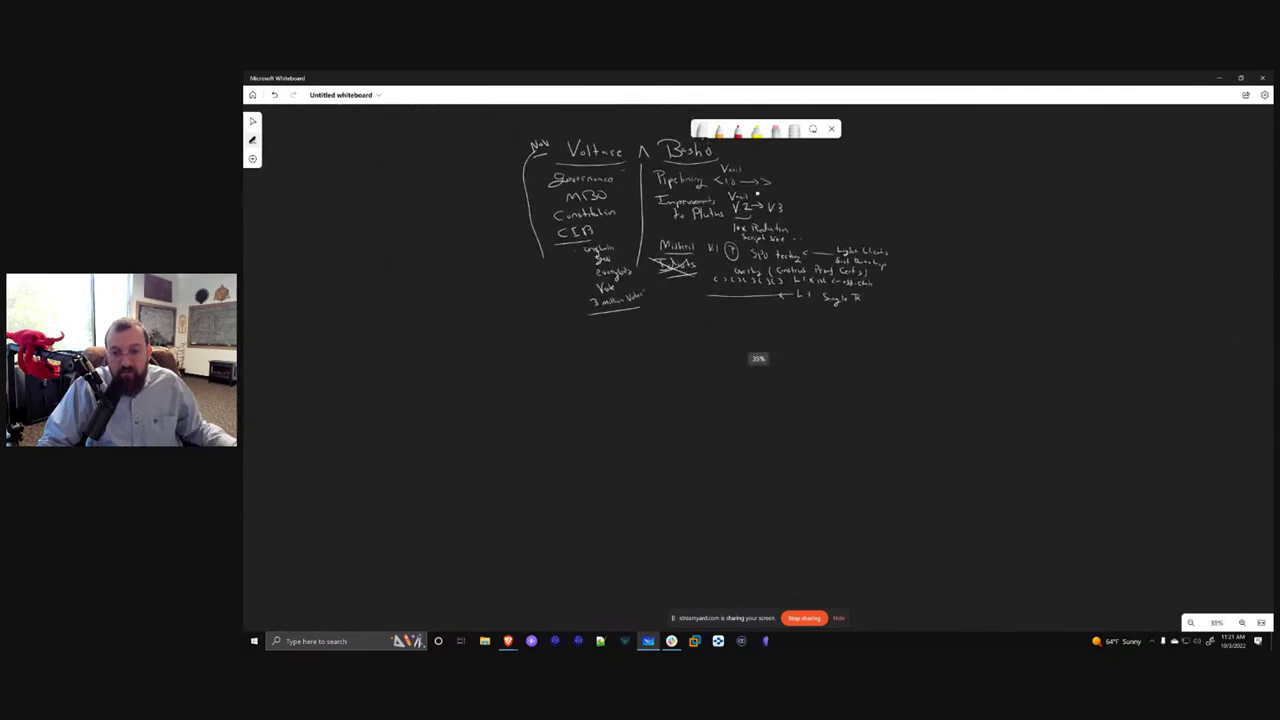
{"action": "scroll", "coordinate": [755, 198], "scroll_direction": "up", "scroll_amount": 5}
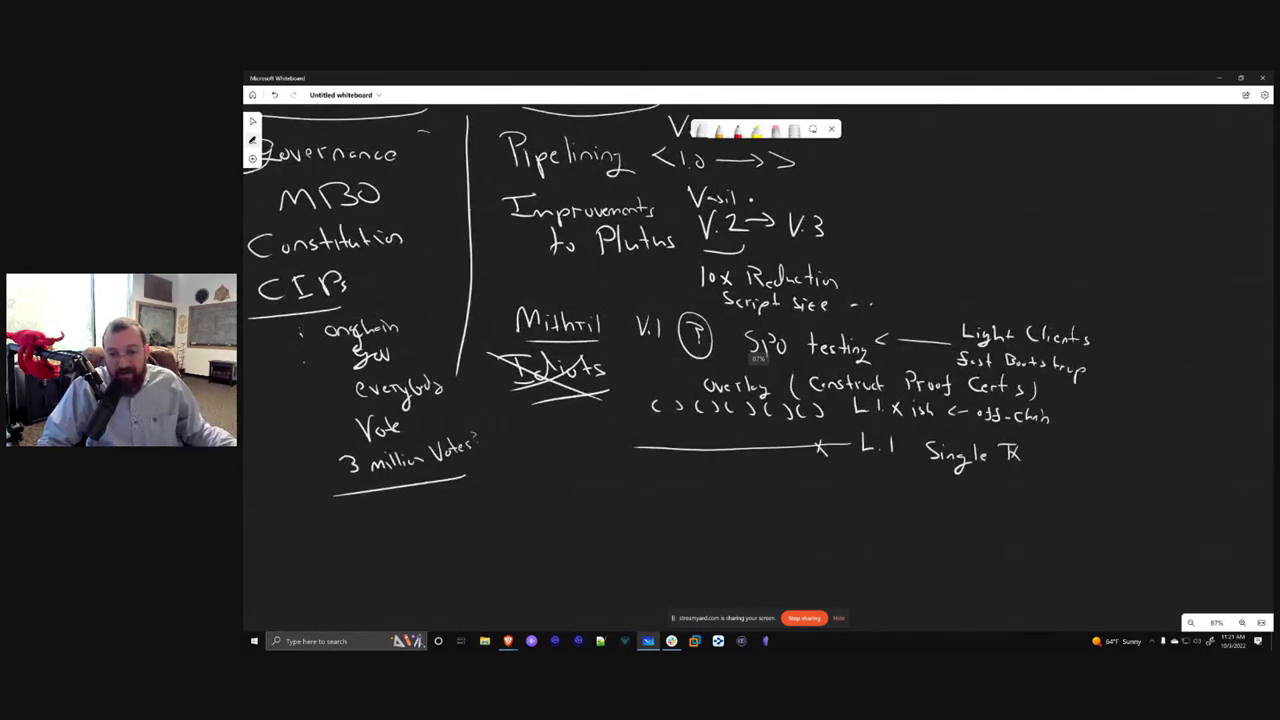
{"action": "left_click_drag", "start_coordinate": [824, 428], "coordinate": [806, 434]}
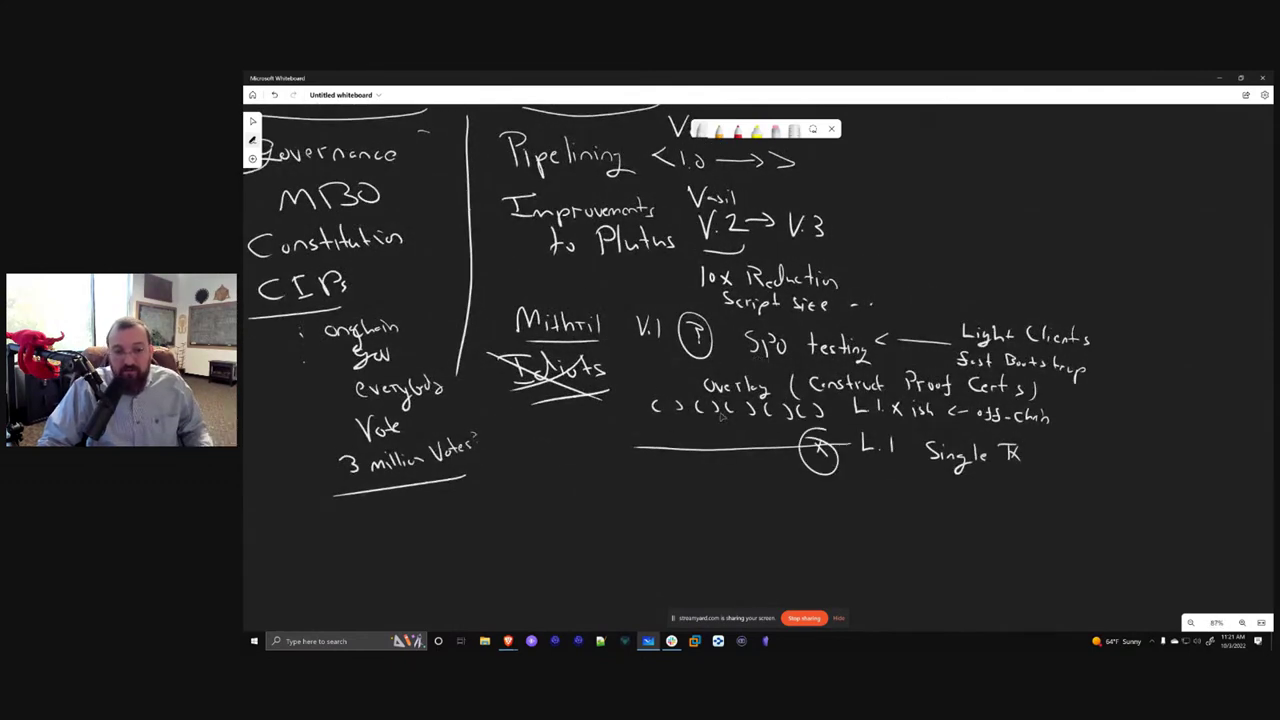
{"action": "scroll", "coordinate": [720, 455], "scroll_direction": "down", "scroll_amount": 1}
{"action": "left_click", "coordinate": [720, 450]}
{"action": "left_click", "coordinate": [702, 505]}
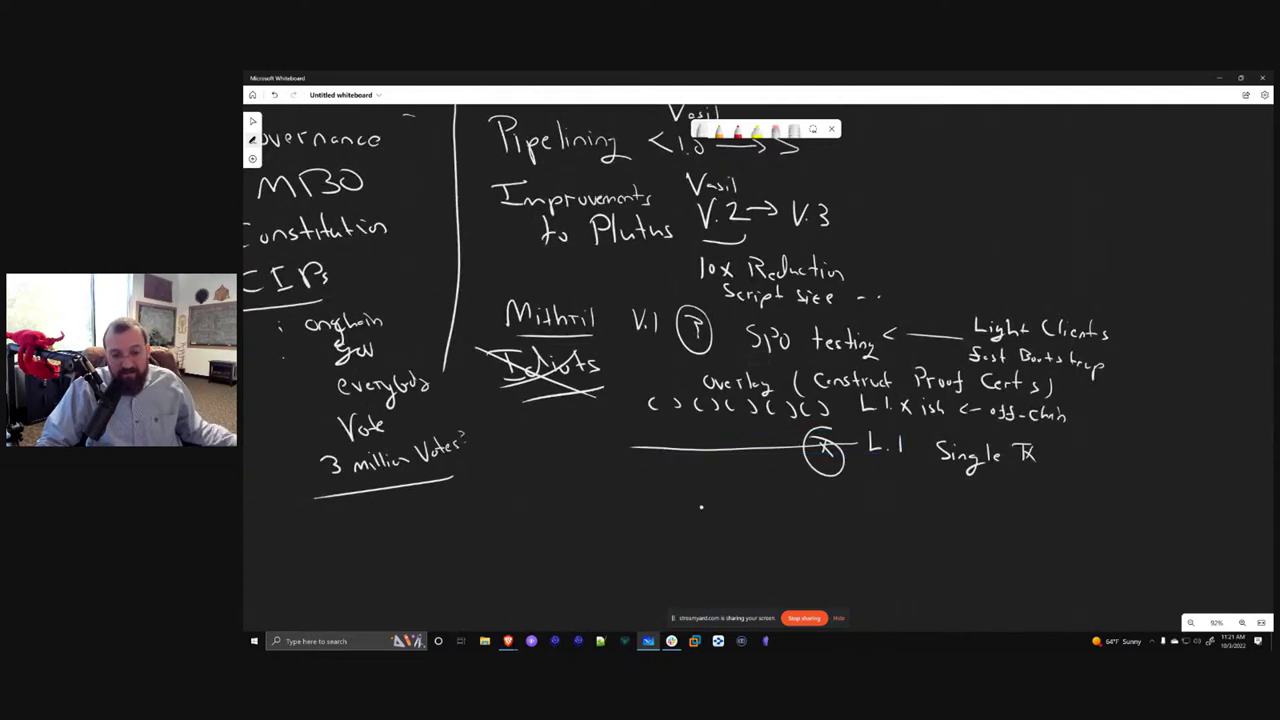
Write 'Many to one or some' below the line and underline 'Many'
{"action": "mouse_move", "coordinate": [544, 500]}
{"action": "left_mouse_down"}
{"action": "mouse_move", "coordinate": [598, 492]}
{"action": "mouse_move", "coordinate": [610, 522]}
{"action": "left_mouse_up"}
{"action": "left_click_drag", "start_coordinate": [660, 476], "coordinate": [664, 488]}
{"action": "left_click_drag", "start_coordinate": [674, 486], "coordinate": [801, 494]}
{"action": "left_click_drag", "start_coordinate": [808, 500], "coordinate": [828, 500]}
{"action": "left_click_drag", "start_coordinate": [832, 495], "coordinate": [838, 497]}
{"action": "left_click_drag", "start_coordinate": [535, 528], "coordinate": [617, 530]}
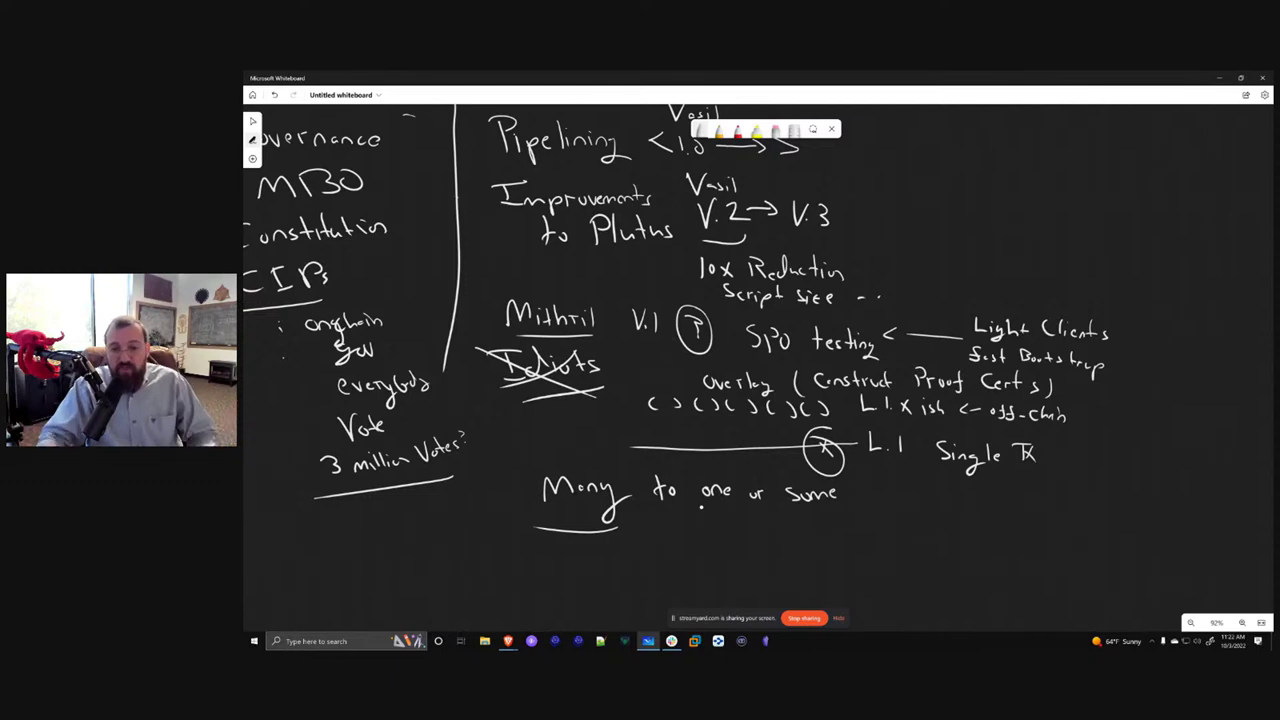
Draw a bracket after V.3 near the Basho heading
{"action": "left_click_drag", "start_coordinate": [942, 237], "coordinate": [874, 325]}
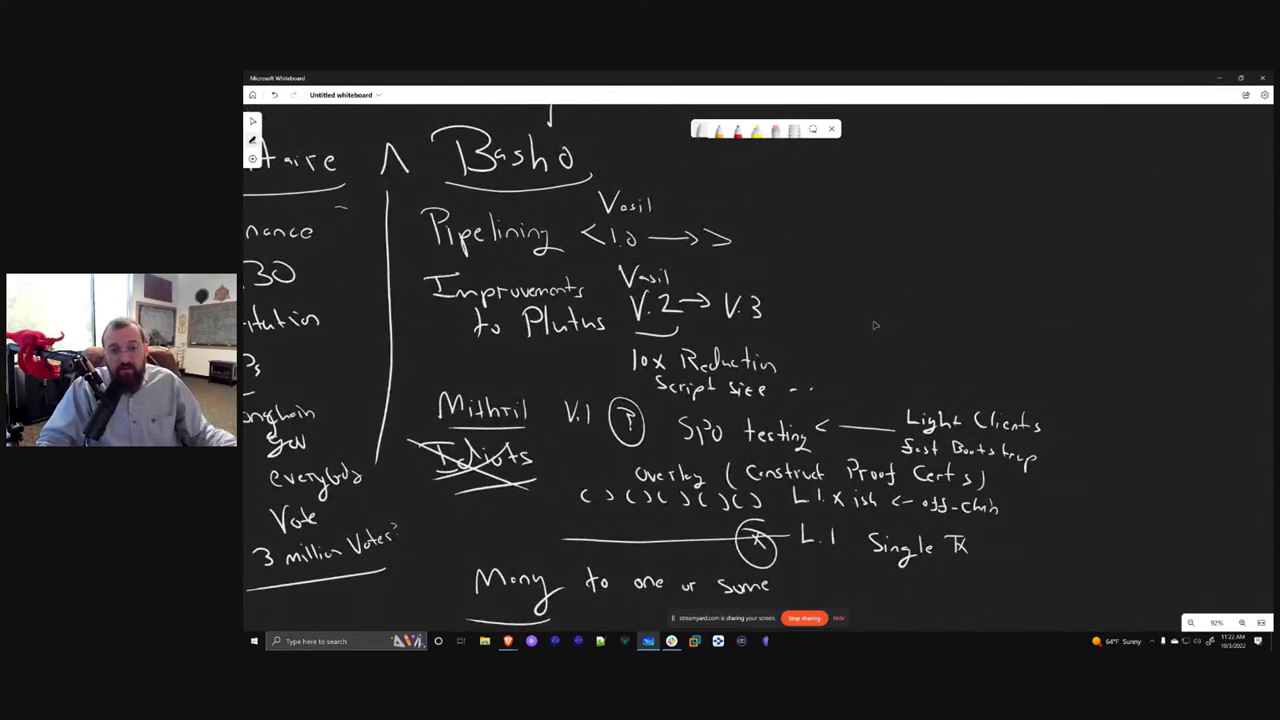
{"action": "mouse_move", "coordinate": [768, 266]}
{"action": "left_mouse_down"}
{"action": "mouse_move", "coordinate": [796, 266]}
{"action": "mouse_move", "coordinate": [796, 322]}
{"action": "left_mouse_up"}
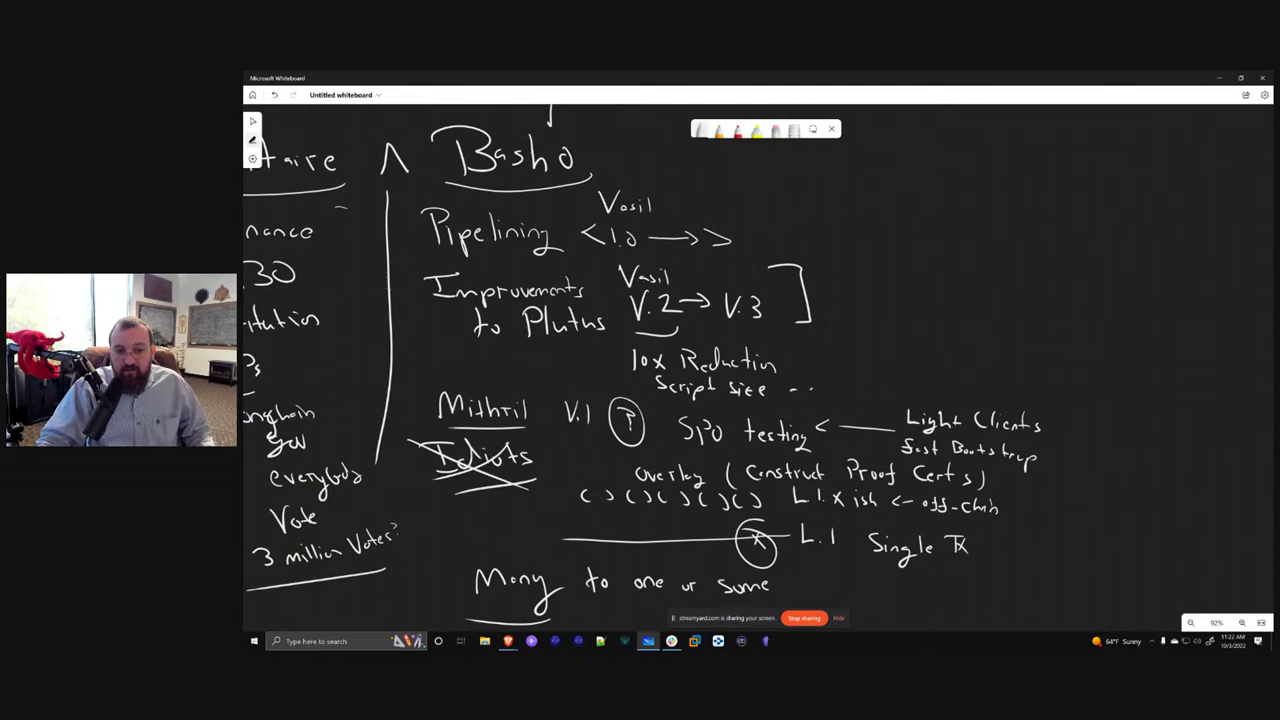
{"action": "scroll", "coordinate": [954, 252], "scroll_direction": "down", "scroll_amount": 1}
{"action": "scroll", "coordinate": [903, 514], "scroll_direction": "down", "scroll_amount": 3}
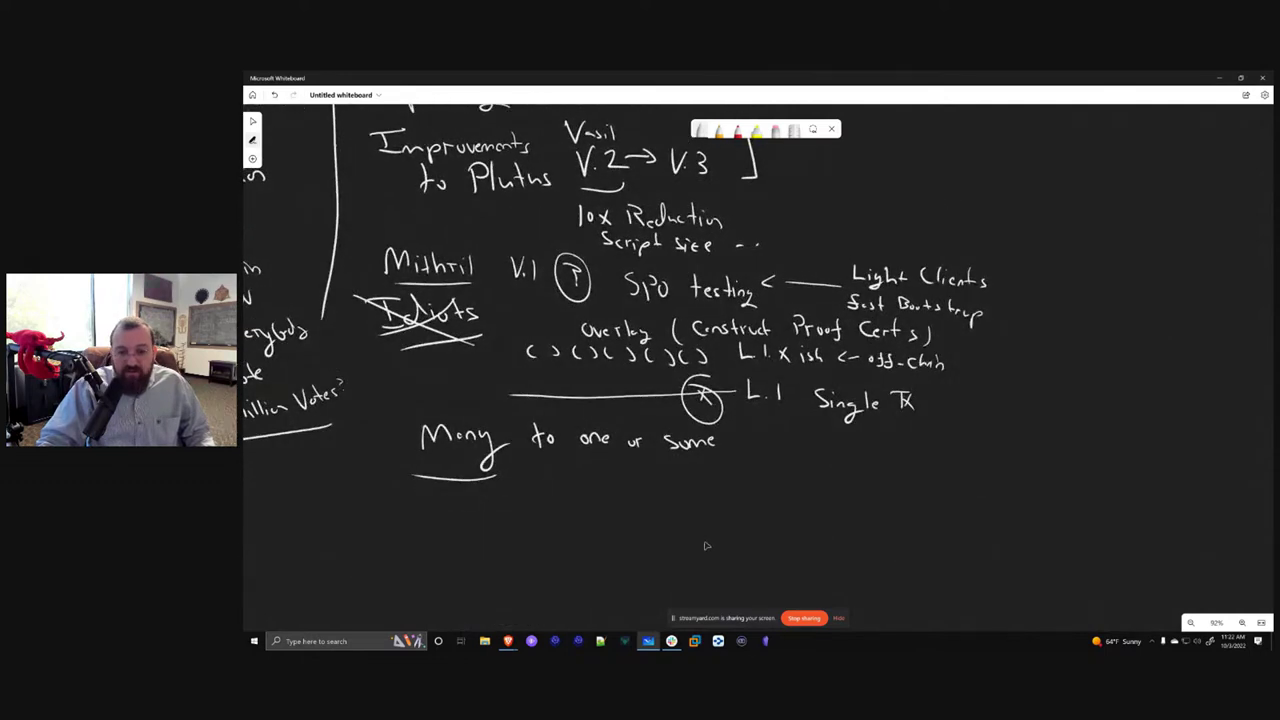
{"action": "scroll", "coordinate": [928, 531], "scroll_direction": "left", "scroll_amount": 4}
{"action": "scroll", "coordinate": [935, 538], "scroll_direction": "left", "scroll_amount": 2}
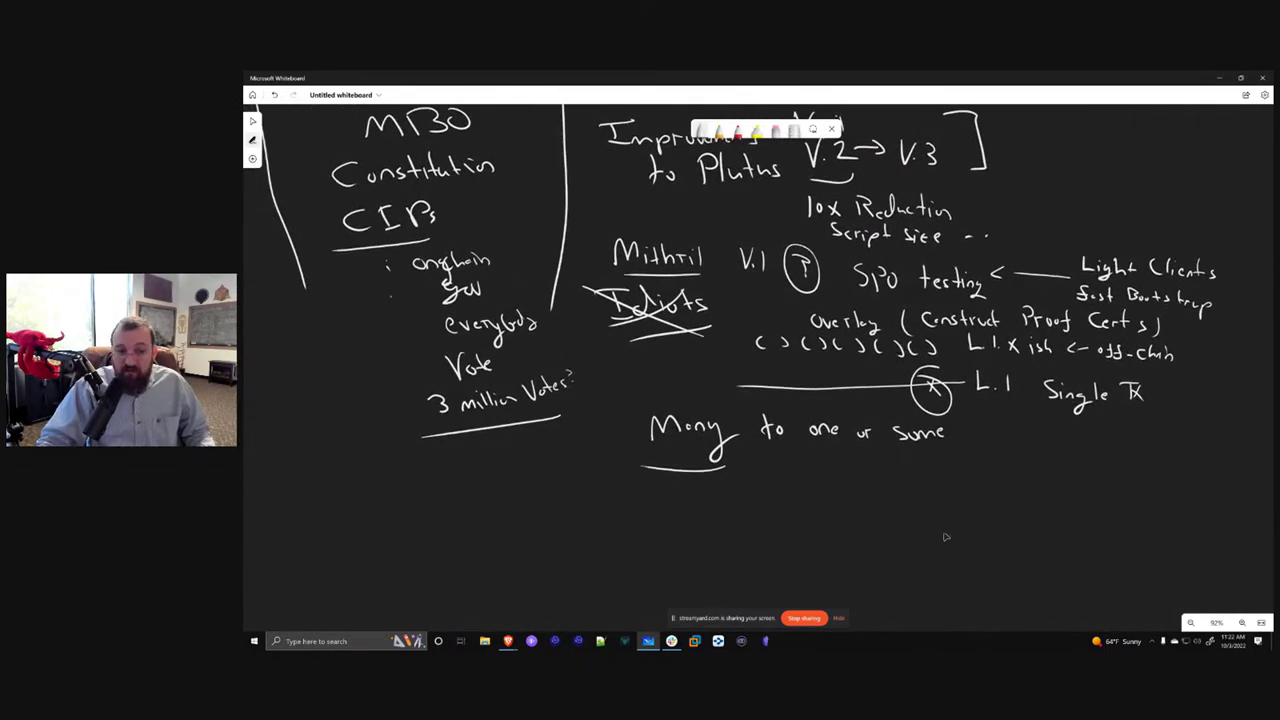
Add an arrow at Fast Bootstrap, underline V.1 by Mithril, brace Light Clients, and arrow toward them
{"action": "left_click_drag", "start_coordinate": [949, 523], "coordinate": [774, 568]}
{"action": "left_click_drag", "start_coordinate": [1124, 341], "coordinate": [1092, 346]}
{"action": "mouse_move", "coordinate": [568, 326]}
{"action": "left_mouse_down"}
{"action": "mouse_move", "coordinate": [598, 325]}
{"action": "mouse_move", "coordinate": [560, 351]}
{"action": "mouse_move", "coordinate": [612, 351]}
{"action": "mouse_move", "coordinate": [556, 366]}
{"action": "left_mouse_up"}
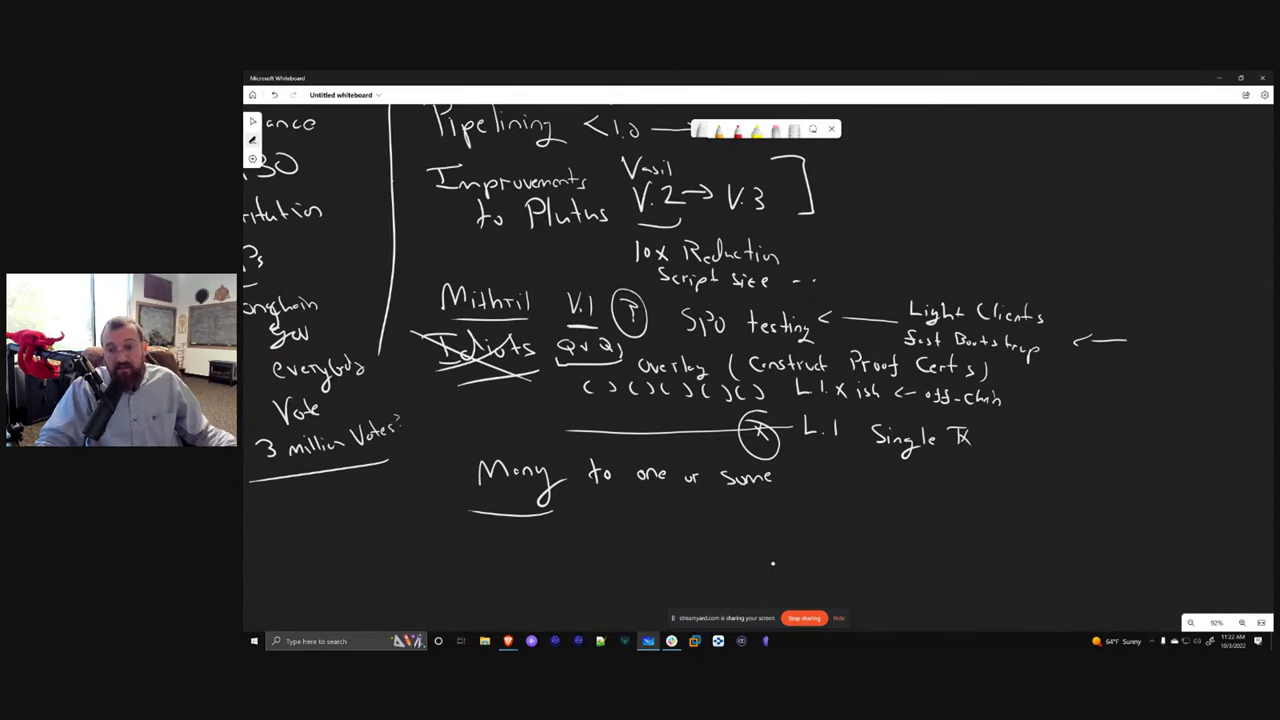
{"action": "left_click_drag", "start_coordinate": [1046, 301], "coordinate": [1052, 348]}
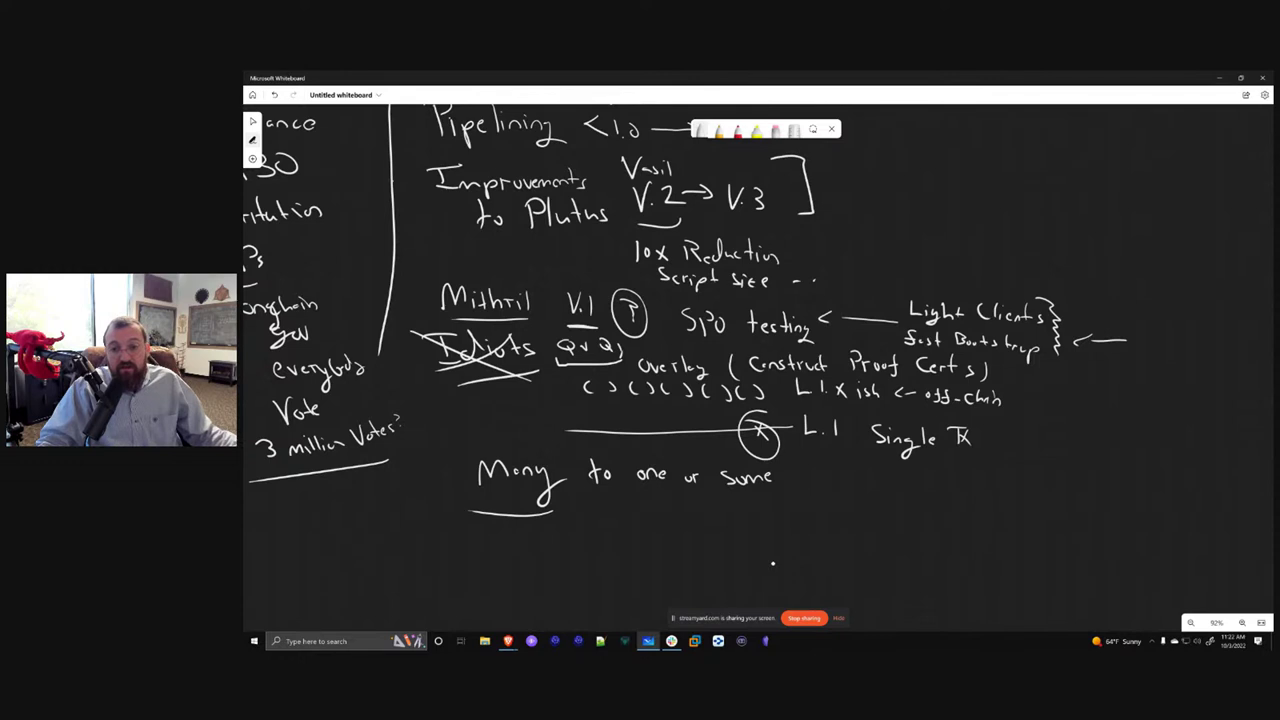
{"action": "left_click_drag", "start_coordinate": [898, 274], "coordinate": [857, 290]}
Write 'I.e. Voting' above the arrow to Light Clients
{"action": "left_click_drag", "start_coordinate": [918, 244], "coordinate": [920, 262]}
{"action": "mouse_move", "coordinate": [902, 240]}
{"action": "left_mouse_down"}
{"action": "mouse_move", "coordinate": [933, 238]}
{"action": "mouse_move", "coordinate": [928, 266]}
{"action": "mouse_move", "coordinate": [1002, 236]}
{"action": "mouse_move", "coordinate": [1024, 258]}
{"action": "left_mouse_up"}
{"action": "left_click", "coordinate": [937, 263]}
{"action": "left_click", "coordinate": [963, 263]}
{"action": "left_click_drag", "start_coordinate": [1016, 246], "coordinate": [1080, 262]}
{"action": "left_click", "coordinate": [1040, 240]}
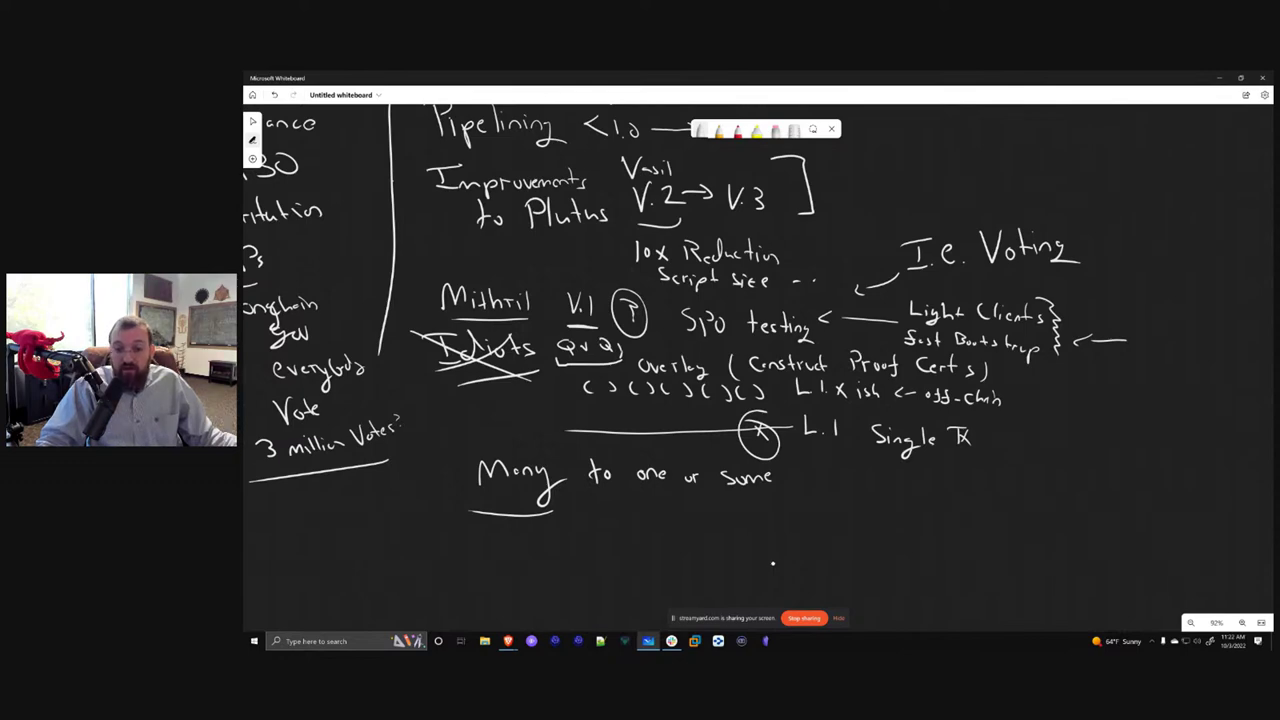
Write 'Hydra' in the empty space below 'Many'
{"action": "left_click_drag", "start_coordinate": [1050, 490], "coordinate": [1186, 423]}
{"action": "left_click_drag", "start_coordinate": [674, 444], "coordinate": [678, 490]}
{"action": "left_click_drag", "start_coordinate": [678, 468], "coordinate": [700, 466]}
{"action": "mouse_move", "coordinate": [700, 442]}
{"action": "left_mouse_down"}
{"action": "mouse_move", "coordinate": [701, 488]}
{"action": "mouse_move", "coordinate": [712, 486]}
{"action": "left_mouse_up"}
{"action": "mouse_move", "coordinate": [724, 476]}
{"action": "left_mouse_down"}
{"action": "mouse_move", "coordinate": [704, 516]}
{"action": "mouse_move", "coordinate": [724, 488]}
{"action": "left_mouse_up"}
{"action": "mouse_move", "coordinate": [752, 446]}
{"action": "left_mouse_down"}
{"action": "mouse_move", "coordinate": [756, 484]}
{"action": "mouse_move", "coordinate": [840, 462]}
{"action": "mouse_move", "coordinate": [866, 486]}
{"action": "mouse_move", "coordinate": [804, 520]}
{"action": "mouse_move", "coordinate": [830, 520]}
{"action": "mouse_move", "coordinate": [862, 546]}
{"action": "left_mouse_up"}
Add V.1 after Hydra, 'github' left of the line, '3 Week' before Many, and '2 Week' above Mithril
{"action": "left_click", "coordinate": [849, 483]}
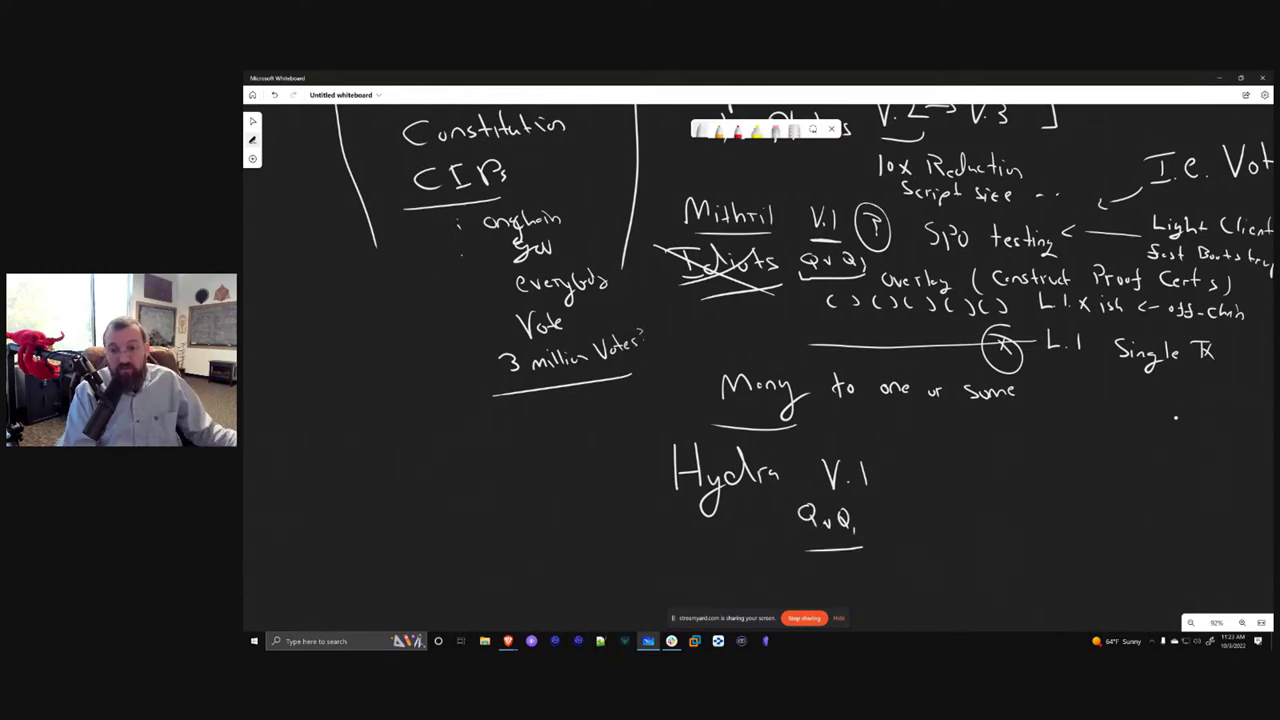
{"action": "mouse_move", "coordinate": [704, 332]}
{"action": "left_mouse_down"}
{"action": "mouse_move", "coordinate": [692, 356]}
{"action": "mouse_move", "coordinate": [762, 338]}
{"action": "mouse_move", "coordinate": [760, 360]}
{"action": "left_mouse_up"}
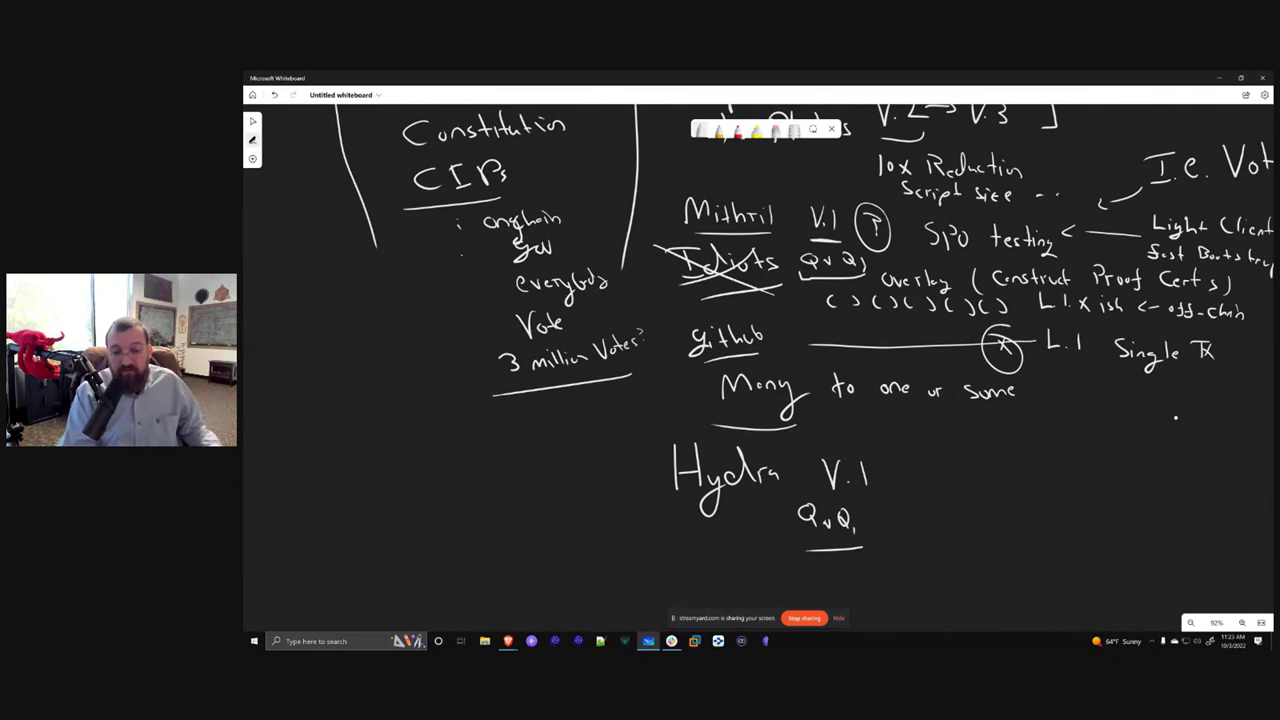
{"action": "mouse_move", "coordinate": [637, 414]}
{"action": "left_mouse_down"}
{"action": "mouse_move", "coordinate": [638, 430]}
{"action": "mouse_move", "coordinate": [709, 421]}
{"action": "left_mouse_up"}
{"action": "mouse_move", "coordinate": [670, 170]}
{"action": "left_mouse_down"}
{"action": "mouse_move", "coordinate": [689, 184]}
{"action": "mouse_move", "coordinate": [722, 170]}
{"action": "left_mouse_up"}
{"action": "left_click_drag", "start_coordinate": [724, 172], "coordinate": [750, 172]}
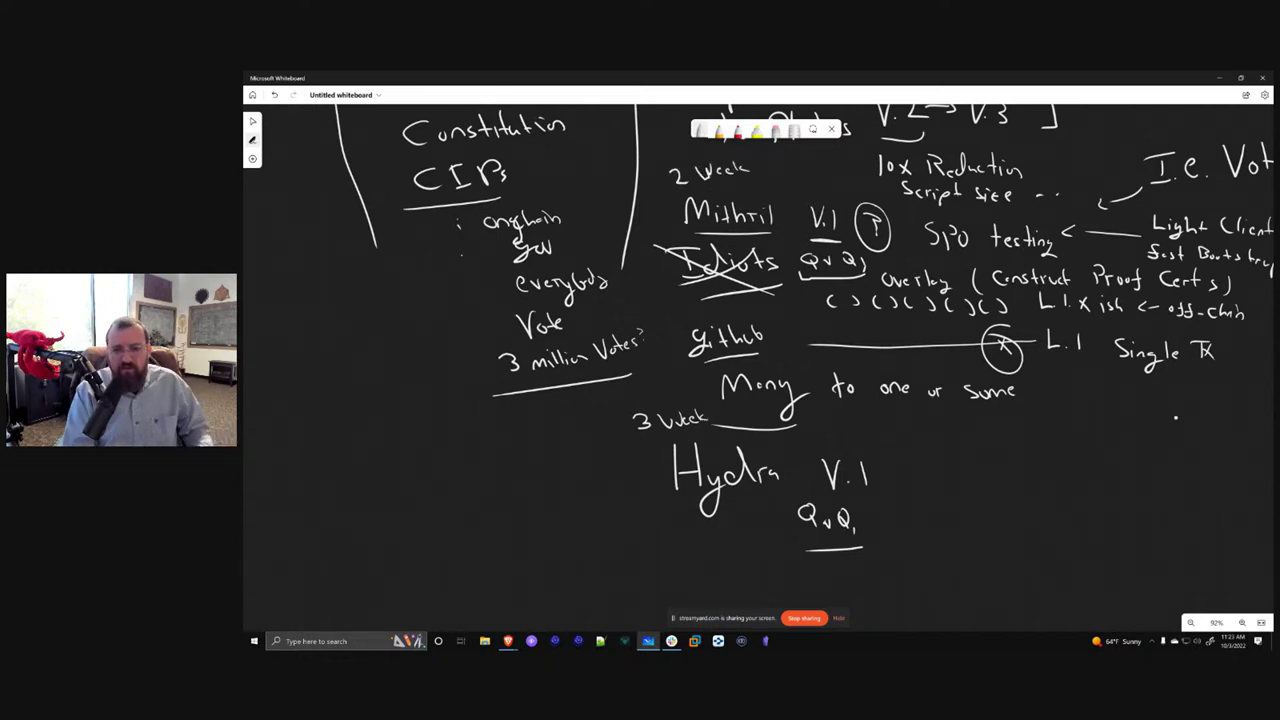
{"action": "left_click_drag", "start_coordinate": [969, 451], "coordinate": [799, 397]}
{"action": "left_click_drag", "start_coordinate": [873, 488], "coordinate": [843, 453]}
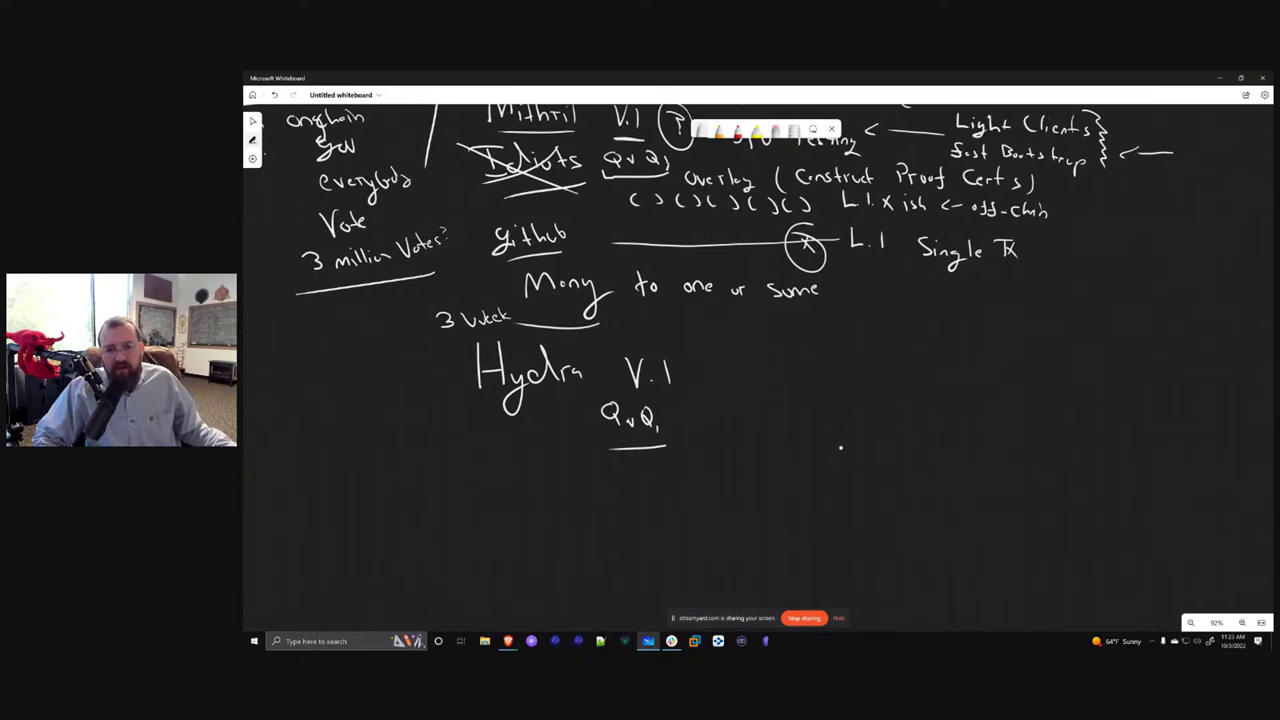
Draw the two horizontal layer lines beside Hydra, the lower one for L.1
{"action": "scroll", "coordinate": [843, 453], "scroll_direction": "down", "scroll_amount": 10}
{"action": "scroll", "coordinate": [846, 446], "scroll_direction": "up", "scroll_amount": 10}
{"action": "left_click_drag", "start_coordinate": [672, 418], "coordinate": [830, 432]}
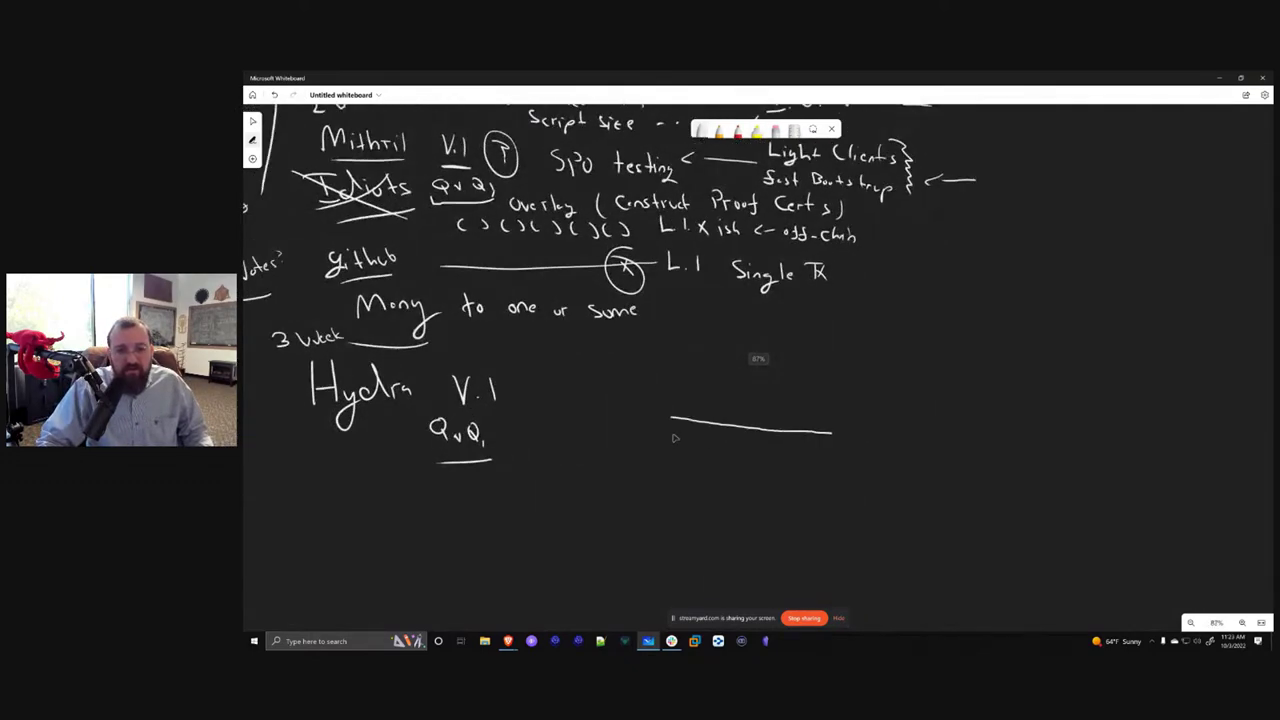
{"action": "mouse_move", "coordinate": [674, 442]}
{"action": "left_mouse_down"}
{"action": "mouse_move", "coordinate": [860, 470]}
{"action": "mouse_move", "coordinate": [843, 466]}
{"action": "mouse_move", "coordinate": [834, 496]}
{"action": "mouse_move", "coordinate": [739, 498]}
{"action": "left_mouse_up"}
{"action": "left_click_drag", "start_coordinate": [907, 485], "coordinate": [935, 501]}
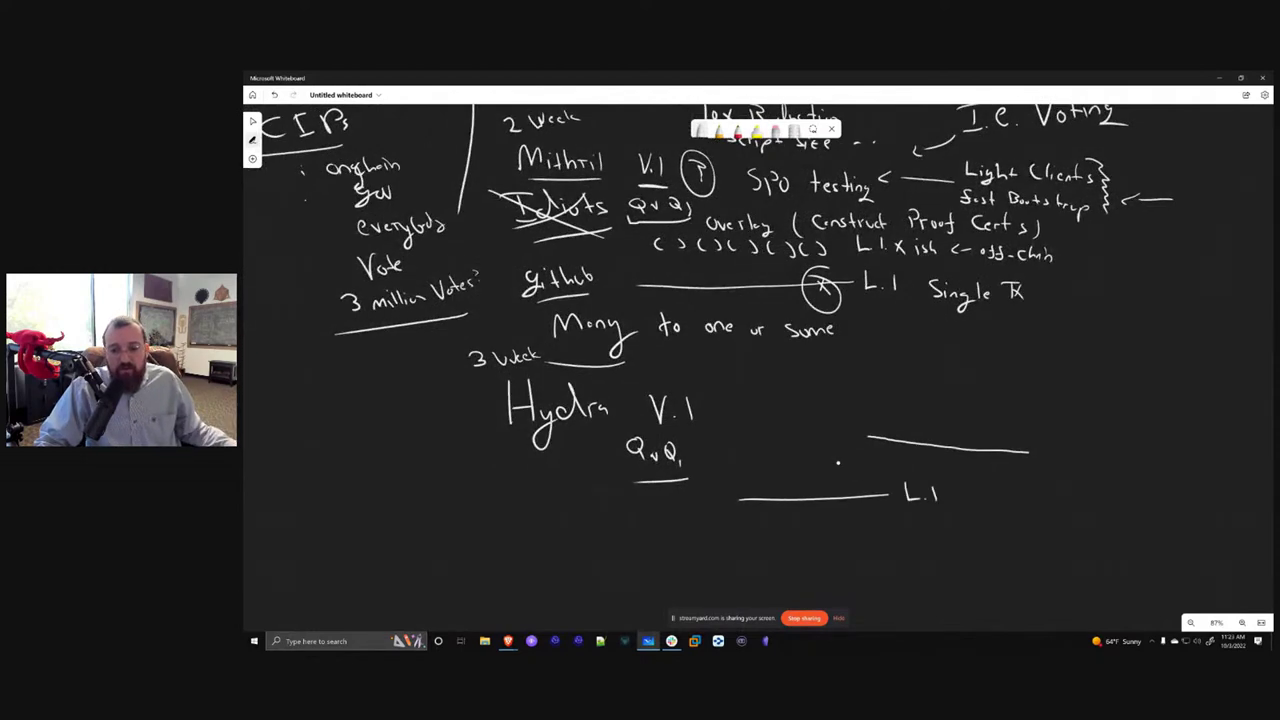
{"action": "left_click_drag", "start_coordinate": [882, 460], "coordinate": [742, 462]}
Label the upper line L.2, tick it with 'heads', and write 'accelerator Network' with a microtx label above
{"action": "left_click_drag", "start_coordinate": [896, 446], "coordinate": [933, 465]}
{"action": "left_click", "coordinate": [913, 463]}
{"action": "left_click_drag", "start_coordinate": [750, 450], "coordinate": [761, 467]}
{"action": "mouse_move", "coordinate": [772, 452]}
{"action": "left_mouse_down"}
{"action": "mouse_move", "coordinate": [772, 467]}
{"action": "mouse_move", "coordinate": [826, 470]}
{"action": "left_mouse_up"}
{"action": "left_click_drag", "start_coordinate": [841, 458], "coordinate": [843, 471]}
{"action": "mouse_move", "coordinate": [758, 424]}
{"action": "left_mouse_down"}
{"action": "mouse_move", "coordinate": [775, 446]}
{"action": "mouse_move", "coordinate": [809, 444]}
{"action": "left_mouse_up"}
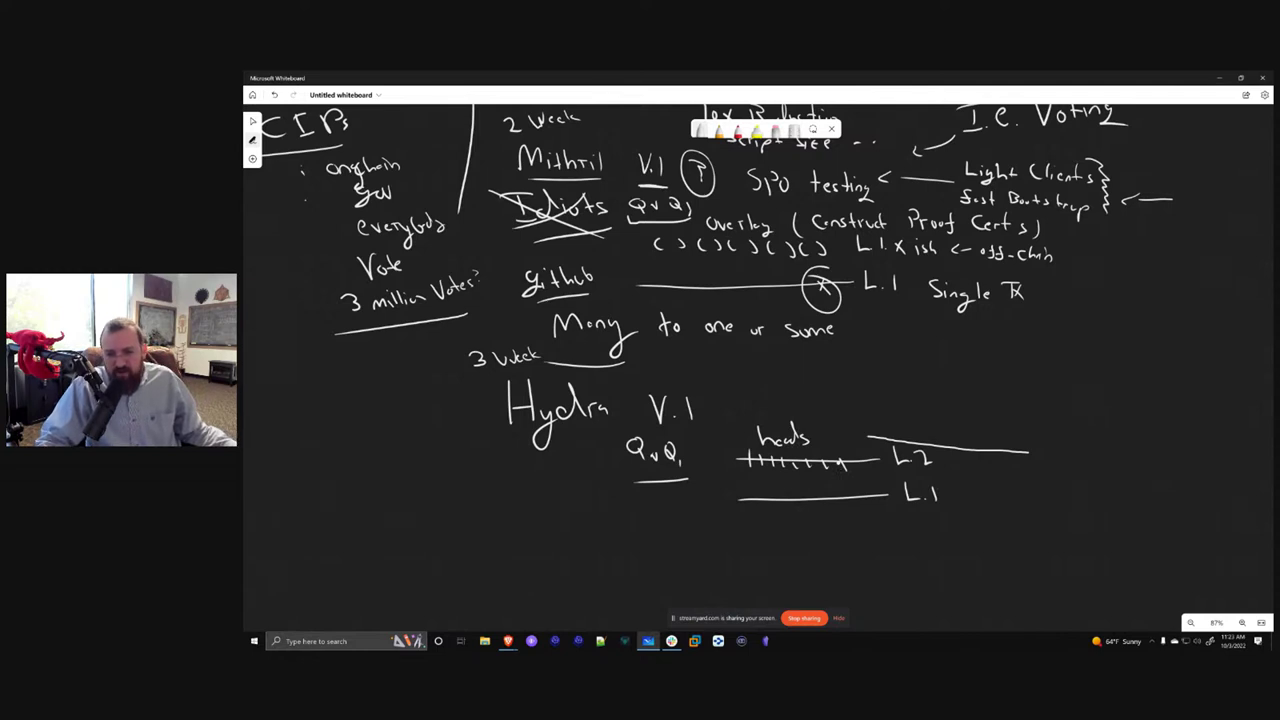
{"action": "mouse_move", "coordinate": [877, 426]}
{"action": "left_mouse_down"}
{"action": "mouse_move", "coordinate": [998, 428]}
{"action": "mouse_move", "coordinate": [1016, 446]}
{"action": "mouse_move", "coordinate": [1038, 436]}
{"action": "mouse_move", "coordinate": [1071, 447]}
{"action": "left_mouse_up"}
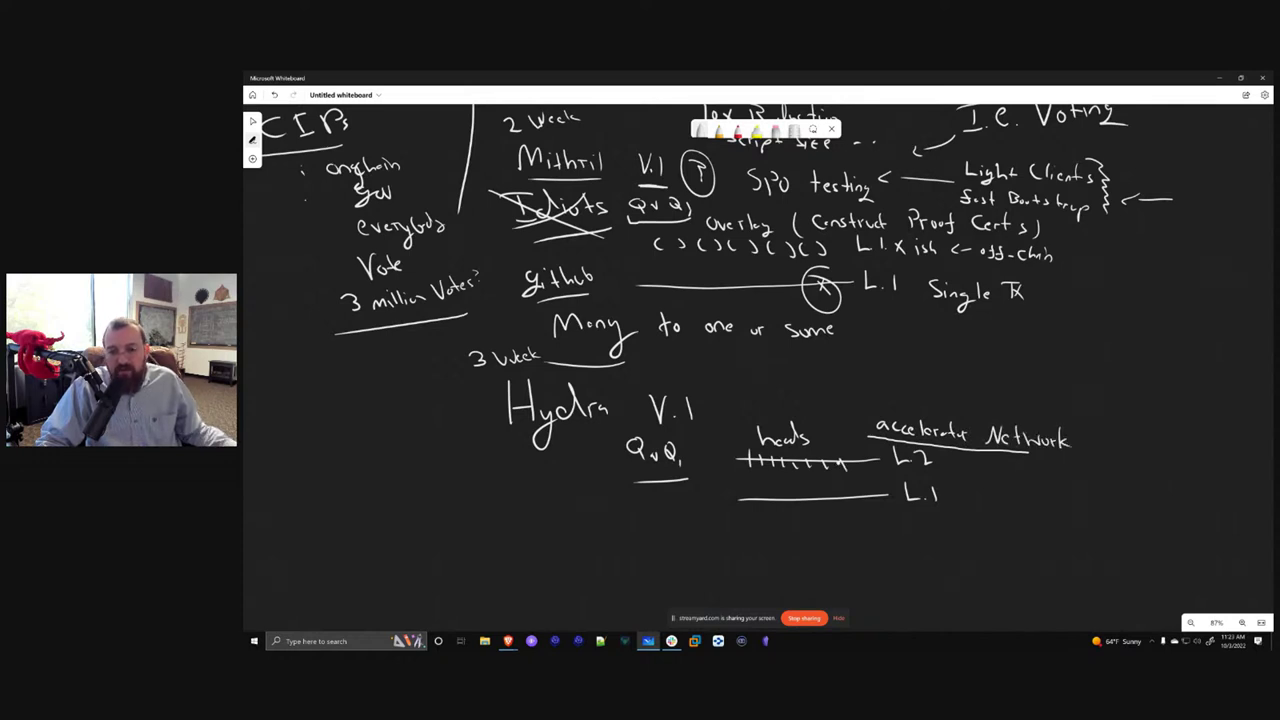
{"action": "mouse_move", "coordinate": [831, 406]}
{"action": "left_mouse_down"}
{"action": "mouse_move", "coordinate": [878, 390]}
{"action": "mouse_move", "coordinate": [891, 401]}
{"action": "left_mouse_up"}
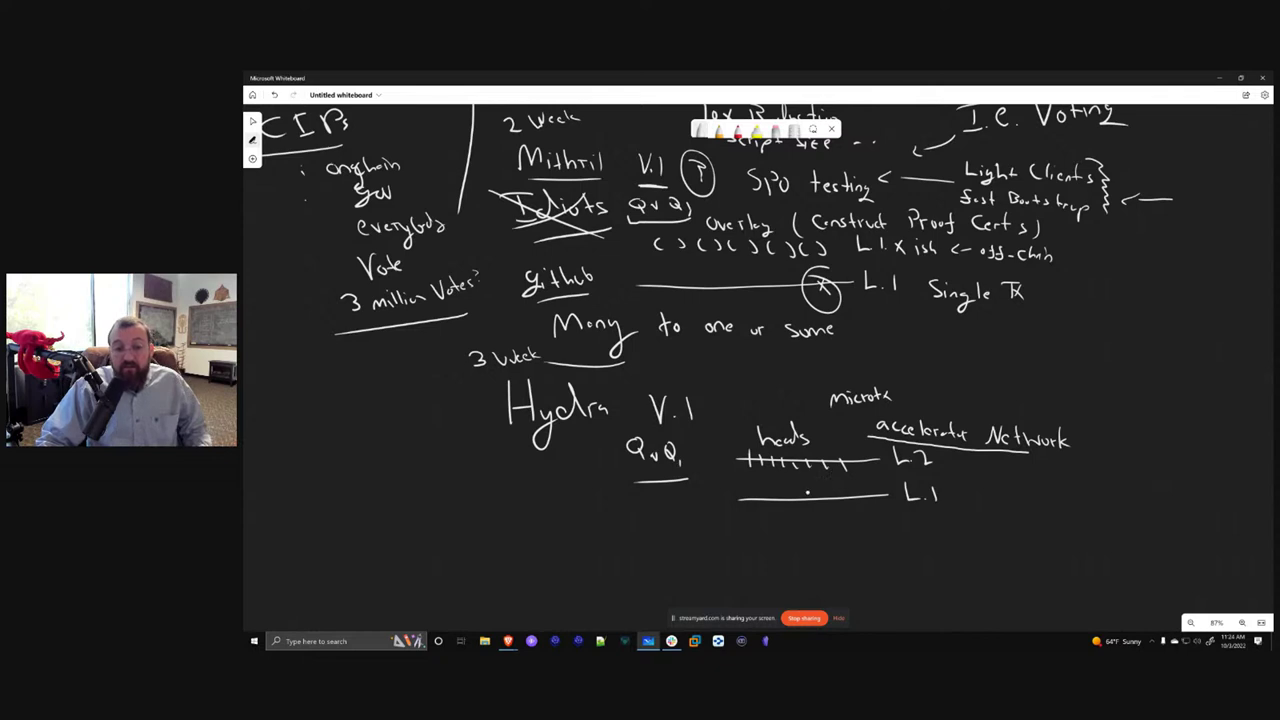
Circle Hydra V.1 and Q.v.Q
{"action": "left_click_drag", "start_coordinate": [652, 558], "coordinate": [928, 521]}
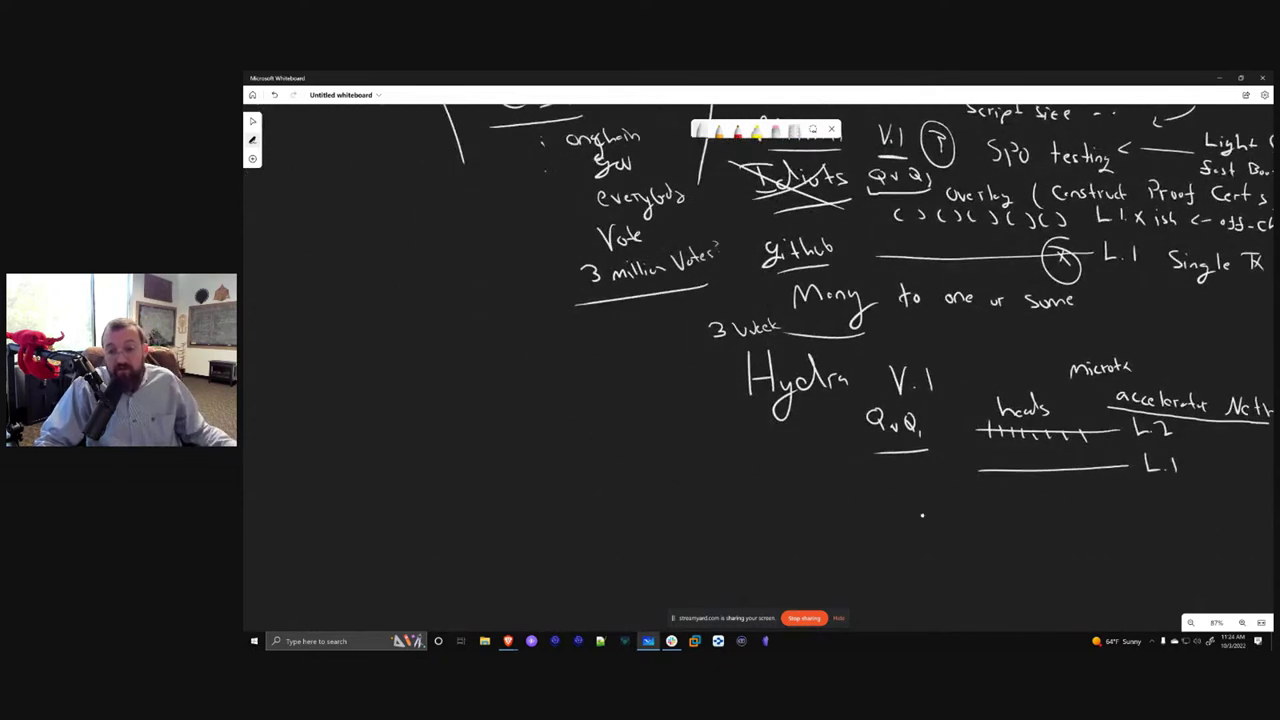
{"action": "mouse_move", "coordinate": [952, 410]}
{"action": "left_mouse_down"}
{"action": "mouse_move", "coordinate": [805, 472]}
{"action": "mouse_move", "coordinate": [684, 396]}
{"action": "left_mouse_up"}
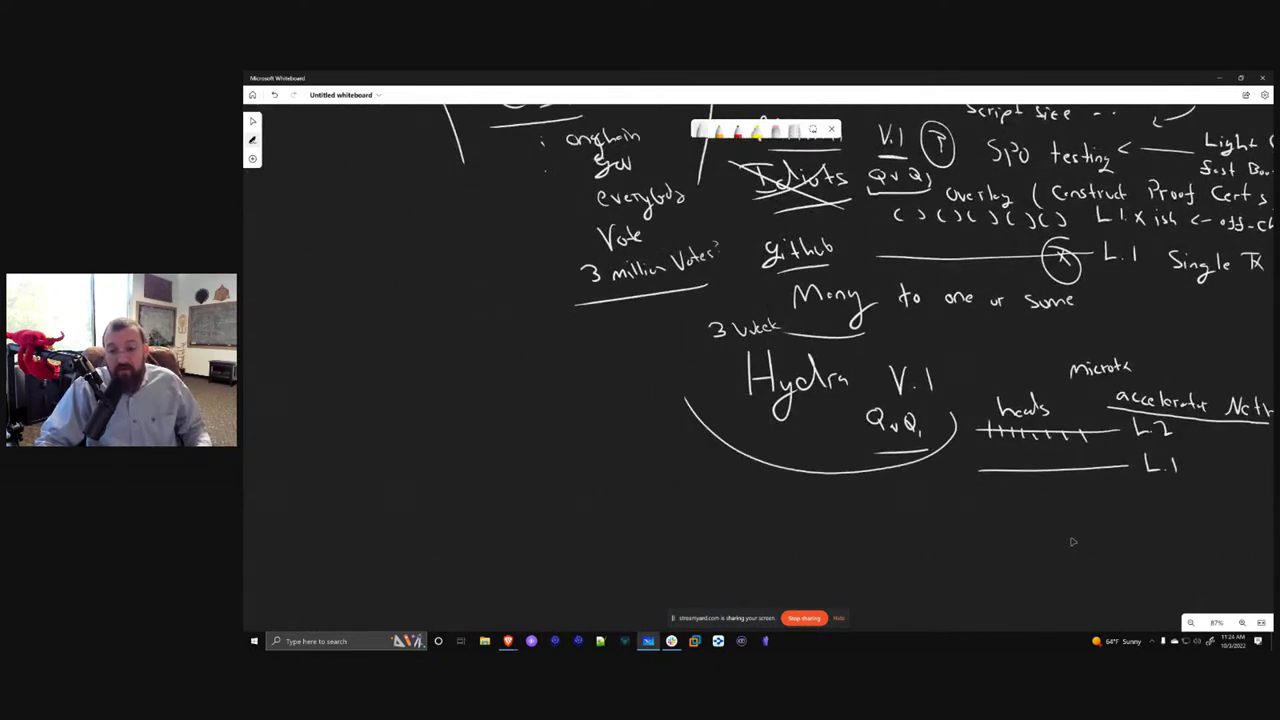
{"action": "left_click_drag", "start_coordinate": [931, 523], "coordinate": [772, 490]}
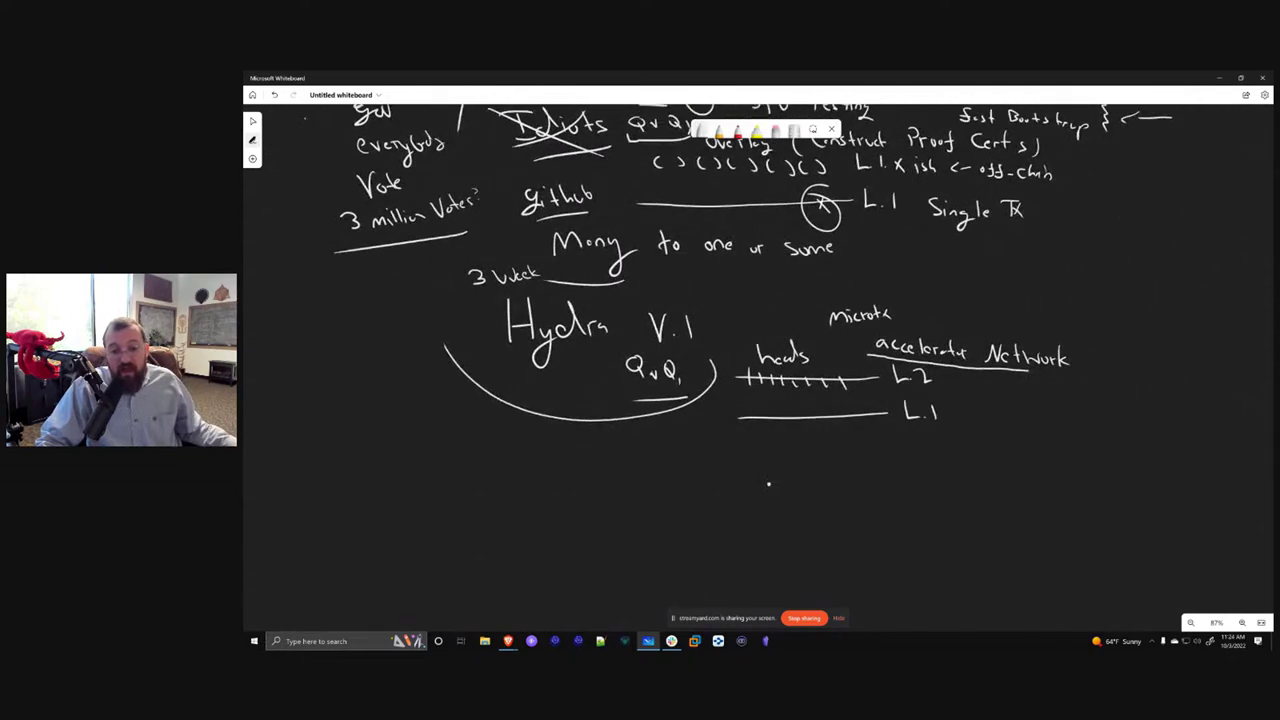
Write 'DApp embedded Software' below the Hydra circle
{"action": "left_click_drag", "start_coordinate": [592, 452], "coordinate": [592, 478]}
{"action": "mouse_move", "coordinate": [572, 450]}
{"action": "left_mouse_down"}
{"action": "mouse_move", "coordinate": [598, 480]}
{"action": "mouse_move", "coordinate": [648, 470]}
{"action": "left_mouse_up"}
{"action": "mouse_move", "coordinate": [654, 466]}
{"action": "left_mouse_down"}
{"action": "mouse_move", "coordinate": [657, 491]}
{"action": "mouse_move", "coordinate": [672, 490]}
{"action": "mouse_move", "coordinate": [801, 476]}
{"action": "mouse_move", "coordinate": [812, 452]}
{"action": "mouse_move", "coordinate": [836, 452]}
{"action": "left_mouse_up"}
{"action": "mouse_move", "coordinate": [878, 454]}
{"action": "left_mouse_down"}
{"action": "mouse_move", "coordinate": [870, 466]}
{"action": "mouse_move", "coordinate": [884, 476]}
{"action": "left_mouse_up"}
{"action": "mouse_move", "coordinate": [888, 466]}
{"action": "left_mouse_down"}
{"action": "mouse_move", "coordinate": [900, 482]}
{"action": "mouse_move", "coordinate": [972, 468]}
{"action": "left_mouse_up"}
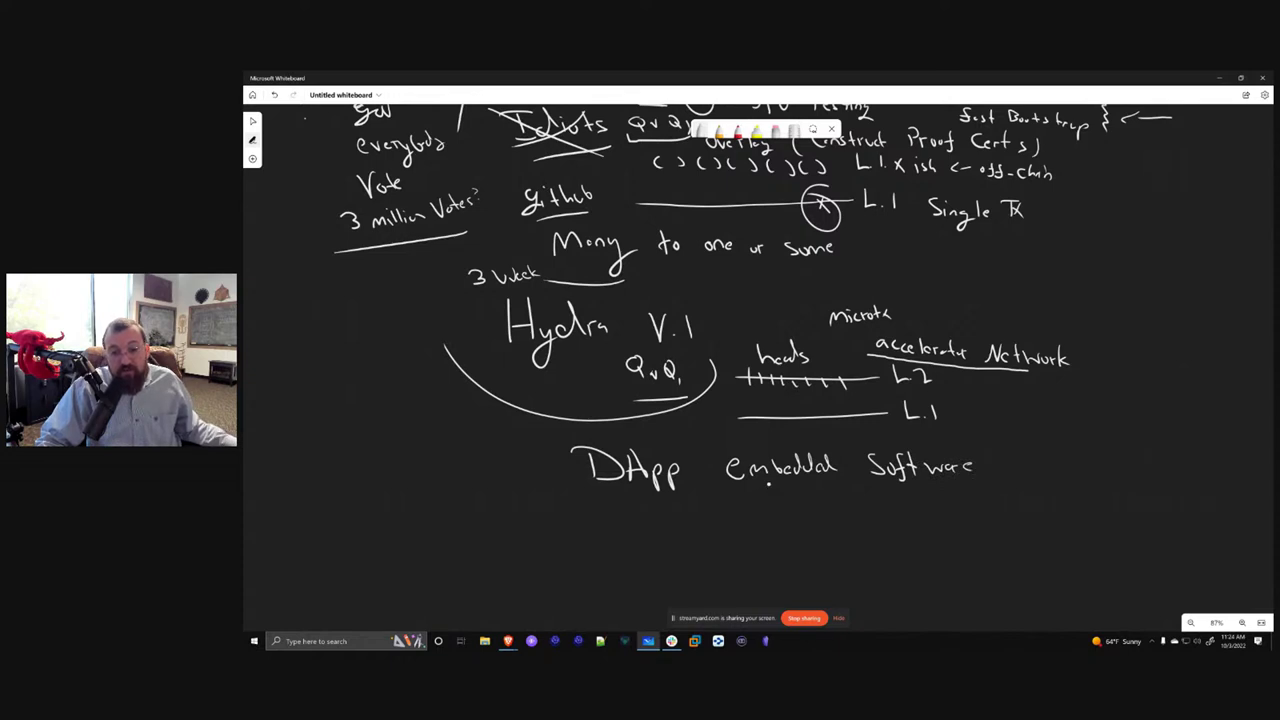
Write 'onchain Plutus Script' on the line below DApp
{"action": "left_click_drag", "start_coordinate": [618, 528], "coordinate": [612, 540]}
{"action": "left_click_drag", "start_coordinate": [624, 540], "coordinate": [640, 540]}
{"action": "mouse_move", "coordinate": [660, 516]}
{"action": "left_mouse_down"}
{"action": "mouse_move", "coordinate": [660, 540]}
{"action": "mouse_move", "coordinate": [676, 540]}
{"action": "left_mouse_up"}
{"action": "mouse_move", "coordinate": [680, 532]}
{"action": "left_mouse_down"}
{"action": "mouse_move", "coordinate": [756, 548]}
{"action": "mouse_move", "coordinate": [776, 522]}
{"action": "left_mouse_up"}
{"action": "mouse_move", "coordinate": [788, 512]}
{"action": "left_mouse_down"}
{"action": "mouse_move", "coordinate": [788, 546]}
{"action": "mouse_move", "coordinate": [822, 538]}
{"action": "left_mouse_up"}
{"action": "left_click_drag", "start_coordinate": [828, 512], "coordinate": [830, 542]}
{"action": "left_click_drag", "start_coordinate": [818, 526], "coordinate": [854, 538]}
{"action": "mouse_move", "coordinate": [868, 526]}
{"action": "left_mouse_down"}
{"action": "mouse_move", "coordinate": [862, 538]}
{"action": "mouse_move", "coordinate": [914, 538]}
{"action": "left_mouse_up"}
{"action": "left_click_drag", "start_coordinate": [932, 528], "coordinate": [958, 546]}
{"action": "left_click_drag", "start_coordinate": [966, 514], "coordinate": [968, 542]}
{"action": "left_click_drag", "start_coordinate": [958, 524], "coordinate": [976, 524]}
Write 'Offchain Infra' on the line below onchain
{"action": "left_click_drag", "start_coordinate": [628, 574], "coordinate": [626, 588]}
{"action": "mouse_move", "coordinate": [648, 574]}
{"action": "left_mouse_down"}
{"action": "mouse_move", "coordinate": [644, 598]}
{"action": "mouse_move", "coordinate": [660, 604]}
{"action": "left_mouse_up"}
{"action": "left_click_drag", "start_coordinate": [650, 588], "coordinate": [674, 592]}
{"action": "mouse_move", "coordinate": [694, 566]}
{"action": "left_mouse_down"}
{"action": "mouse_move", "coordinate": [692, 590]}
{"action": "mouse_move", "coordinate": [708, 590]}
{"action": "left_mouse_up"}
{"action": "left_click_drag", "start_coordinate": [718, 582], "coordinate": [725, 590]}
{"action": "mouse_move", "coordinate": [728, 582]}
{"action": "left_mouse_down"}
{"action": "mouse_move", "coordinate": [770, 588]}
{"action": "mouse_move", "coordinate": [776, 570]}
{"action": "left_mouse_up"}
{"action": "left_click_drag", "start_coordinate": [756, 590], "coordinate": [766, 590]}
{"action": "left_click_drag", "start_coordinate": [776, 582], "coordinate": [794, 598]}
{"action": "left_click_drag", "start_coordinate": [788, 582], "coordinate": [812, 580]}
{"action": "left_click_drag", "start_coordinate": [820, 582], "coordinate": [818, 590]}
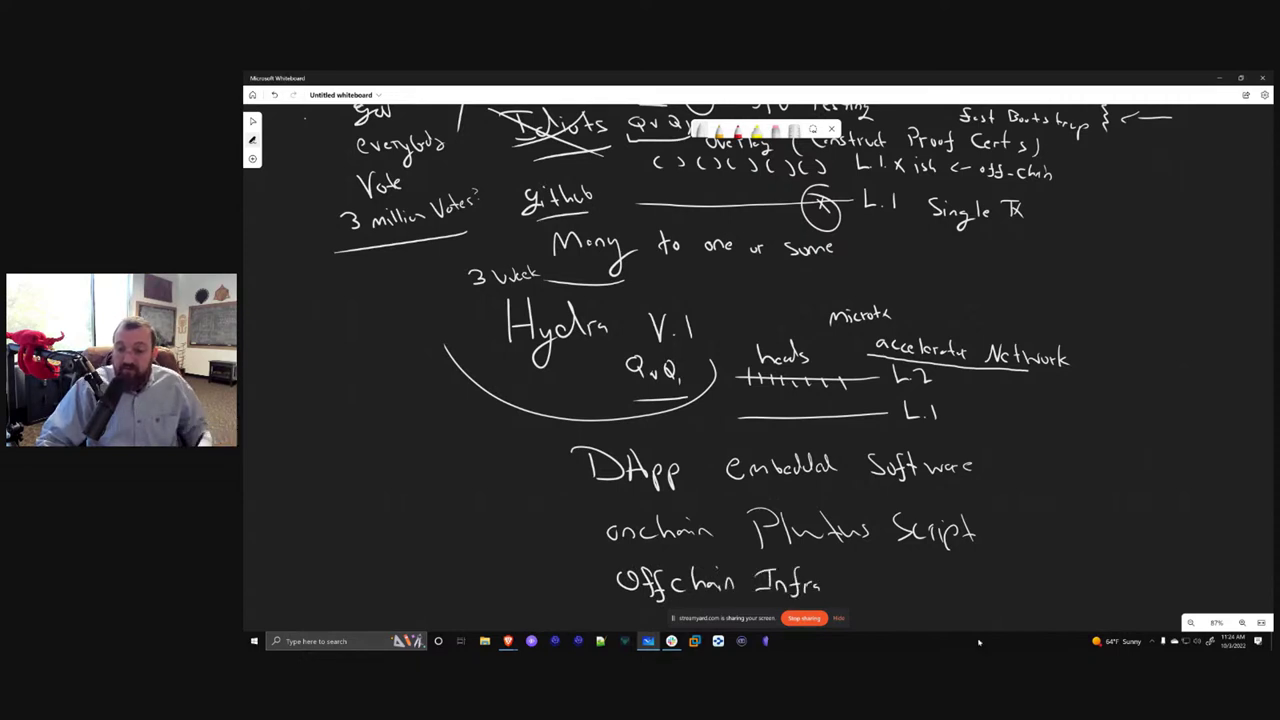
{"action": "scroll", "coordinate": [1109, 491], "scroll_direction": "down", "scroll_amount": 3}
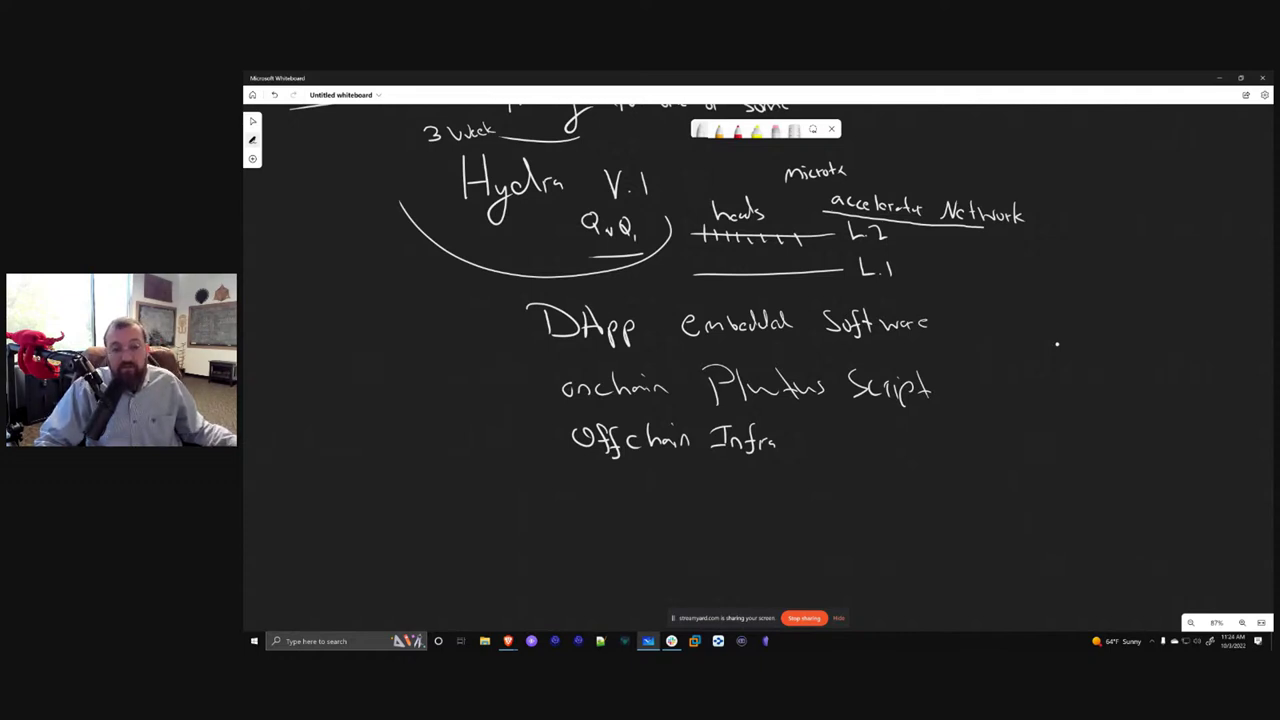
Arrow from Hydra to Offchain Infra, underline DApp, circle Many, and underline 'to one or some'
{"action": "mouse_move", "coordinate": [458, 191]}
{"action": "left_mouse_down"}
{"action": "mouse_move", "coordinate": [436, 201]}
{"action": "mouse_move", "coordinate": [400, 385]}
{"action": "mouse_move", "coordinate": [576, 452]}
{"action": "mouse_move", "coordinate": [560, 461]}
{"action": "left_mouse_up"}
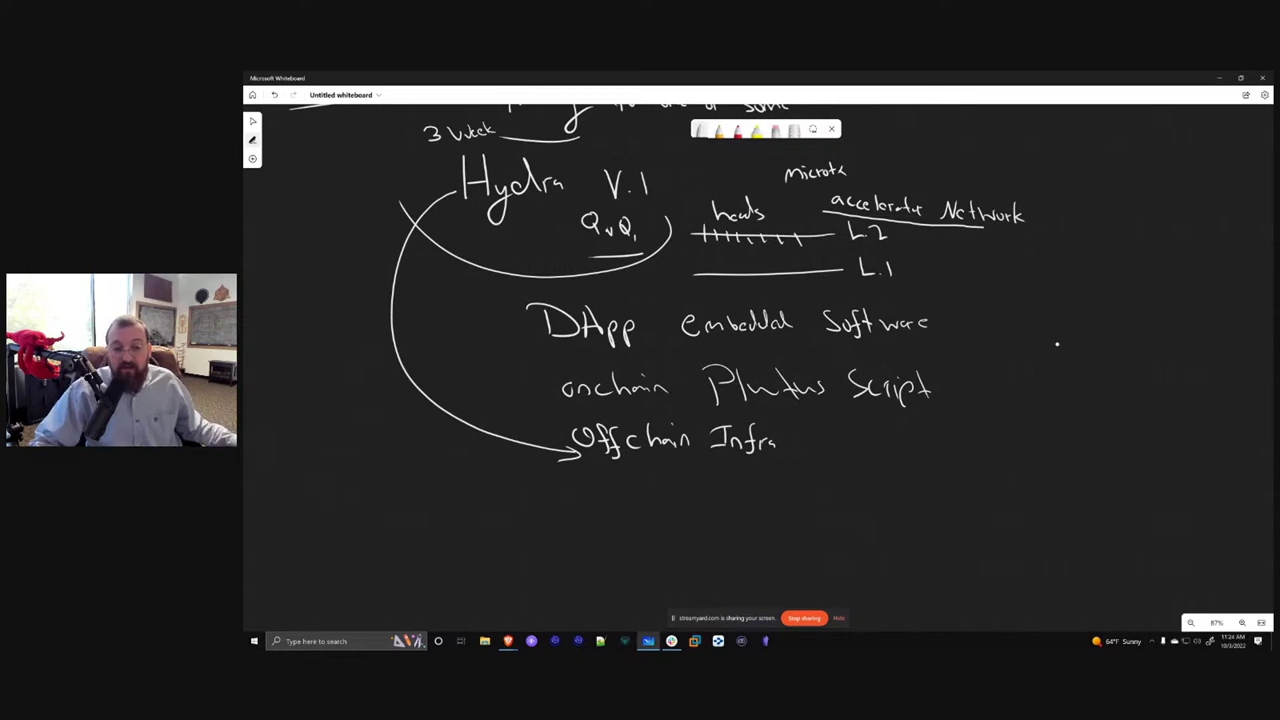
{"action": "left_click_drag", "start_coordinate": [545, 356], "coordinate": [626, 353]}
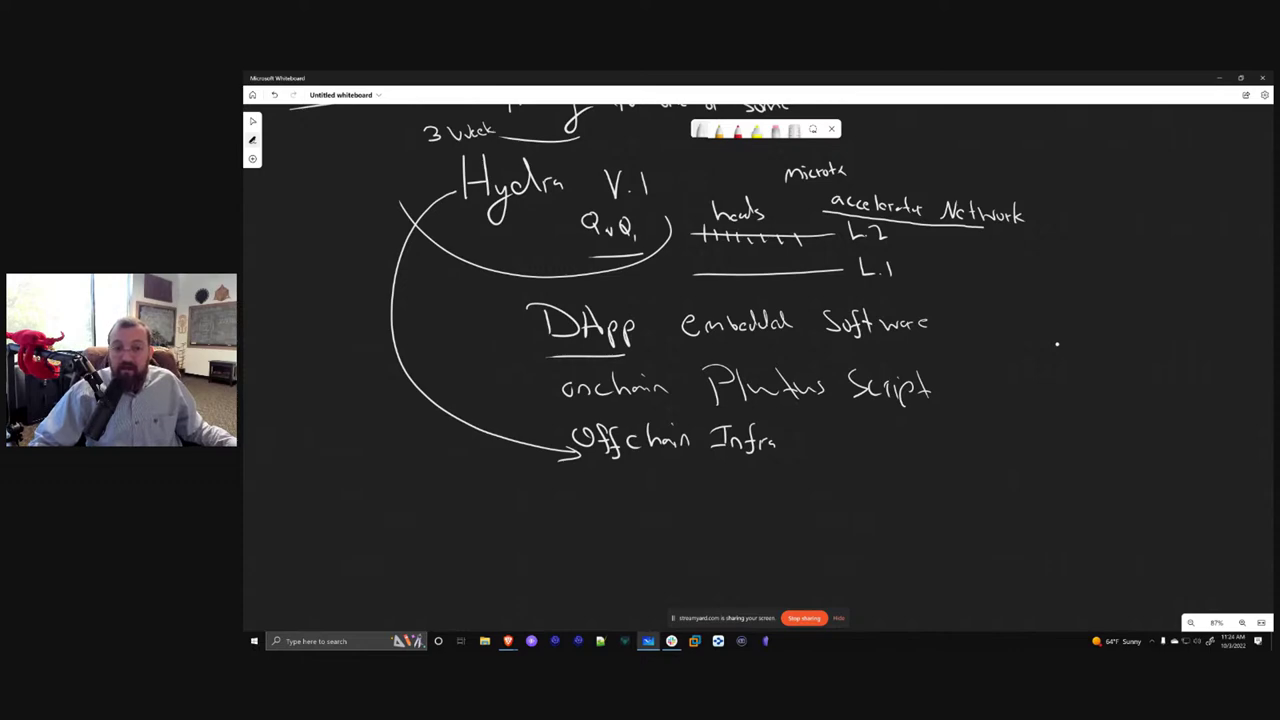
{"action": "scroll", "coordinate": [1070, 528], "scroll_direction": "up", "scroll_amount": 5}
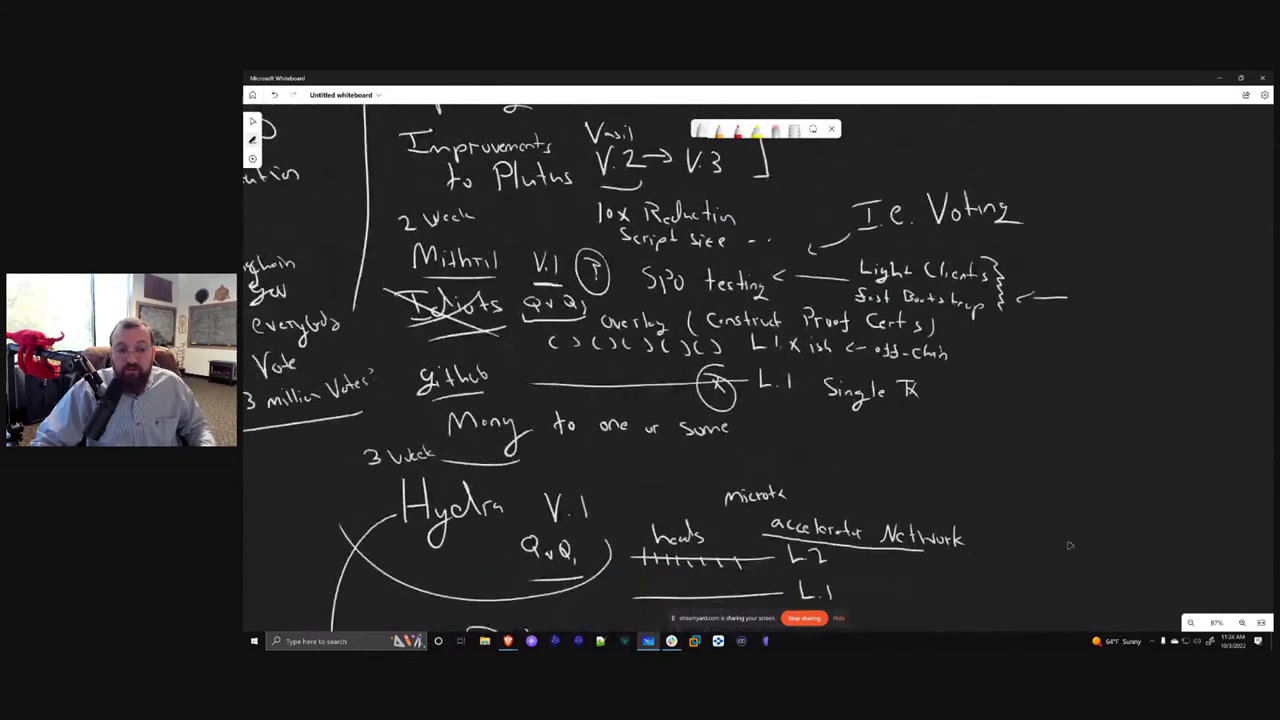
{"action": "mouse_move", "coordinate": [528, 383]}
{"action": "left_mouse_down"}
{"action": "mouse_move", "coordinate": [470, 436]}
{"action": "mouse_move", "coordinate": [505, 385]}
{"action": "mouse_move", "coordinate": [572, 443]}
{"action": "mouse_move", "coordinate": [660, 428]}
{"action": "left_mouse_up"}
{"action": "left_click_drag", "start_coordinate": [740, 427], "coordinate": [586, 429]}
{"action": "mouse_move", "coordinate": [1049, 449]}
{"action": "left_mouse_down"}
{"action": "mouse_move", "coordinate": [1034, 331]}
{"action": "mouse_move", "coordinate": [1085, 276]}
{"action": "left_mouse_up"}
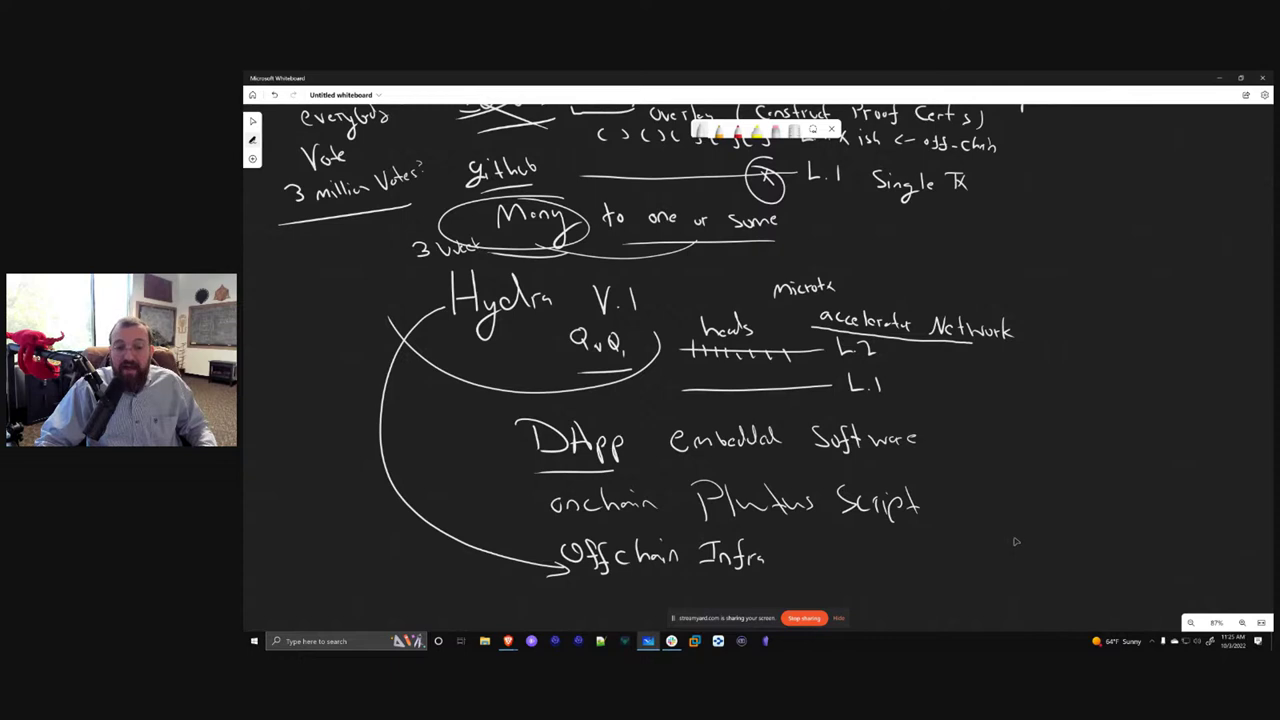
{"action": "mouse_move", "coordinate": [1003, 529]}
{"action": "left_mouse_down"}
{"action": "mouse_move", "coordinate": [997, 474]}
{"action": "mouse_move", "coordinate": [1030, 451]}
{"action": "left_mouse_up"}
Draw arrows to onchain Plutus Script and Offchain Infra, plus a long line under the Hydra loop
{"action": "left_click_drag", "start_coordinate": [943, 444], "coordinate": [943, 454]}
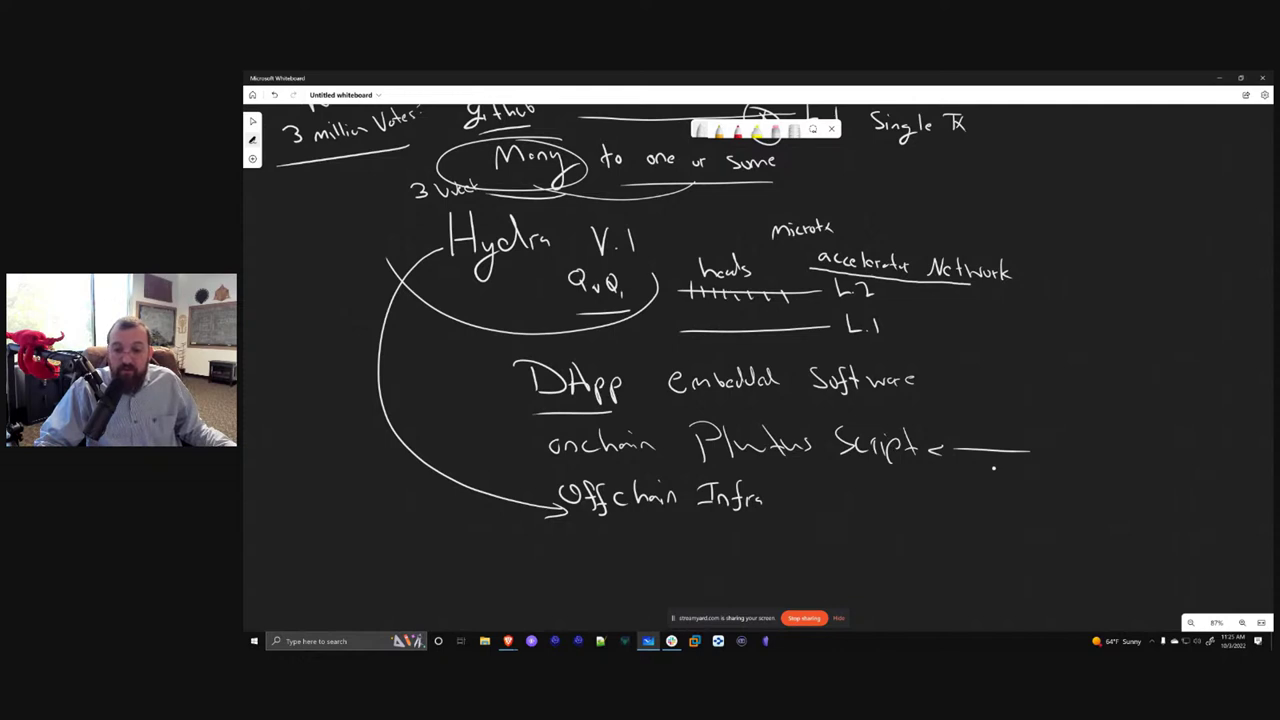
{"action": "left_click_drag", "start_coordinate": [846, 494], "coordinate": [898, 494]}
{"action": "left_click_drag", "start_coordinate": [805, 490], "coordinate": [824, 495]}
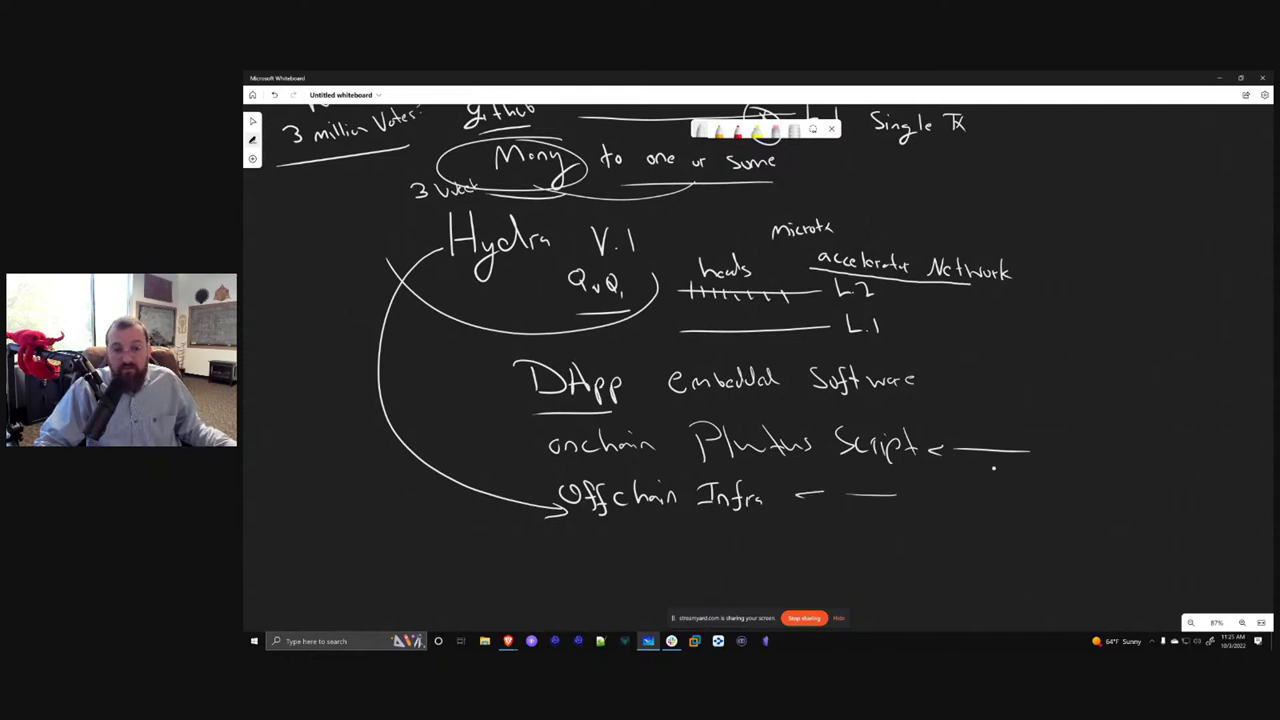
{"action": "mouse_move", "coordinate": [642, 330]}
{"action": "left_mouse_down"}
{"action": "mouse_move", "coordinate": [412, 332]}
{"action": "mouse_move", "coordinate": [462, 334]}
{"action": "left_mouse_up"}
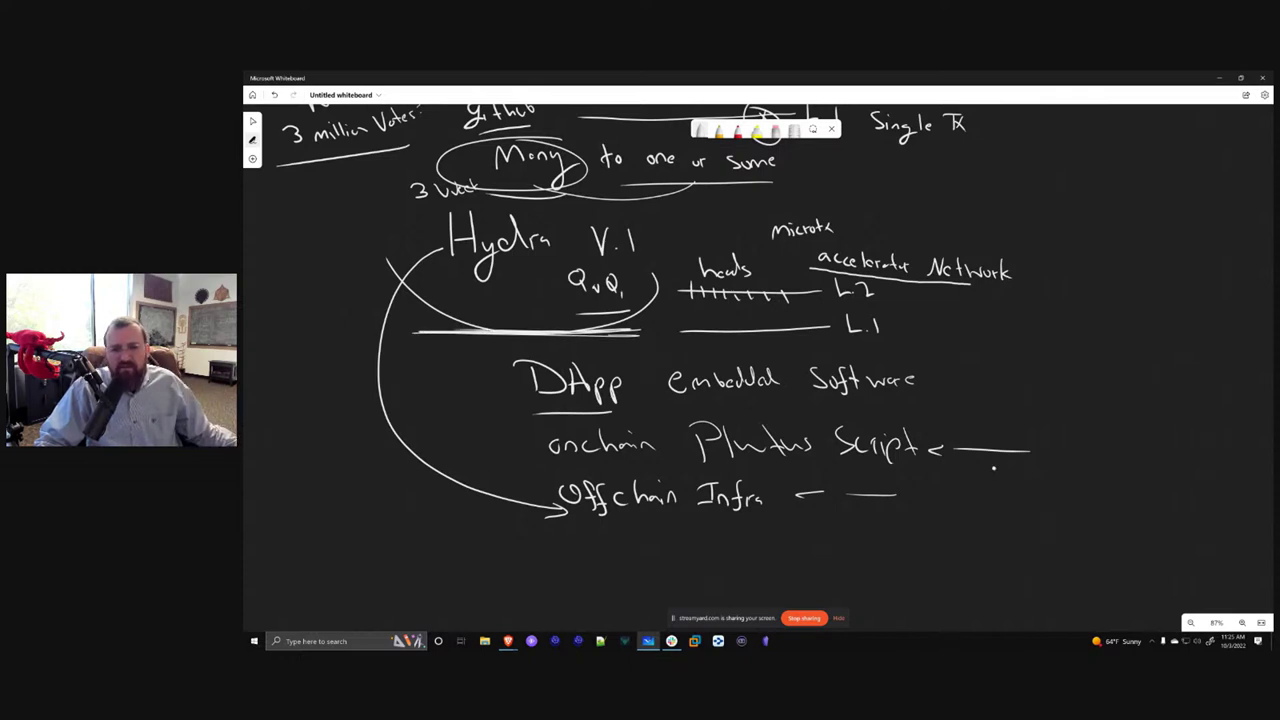
Bracket the heads and accelerator Network notes and label them 'Hydra Tail'
{"action": "left_click_drag", "start_coordinate": [684, 260], "coordinate": [690, 310]}
{"action": "left_click_drag", "start_coordinate": [1006, 258], "coordinate": [1004, 298]}
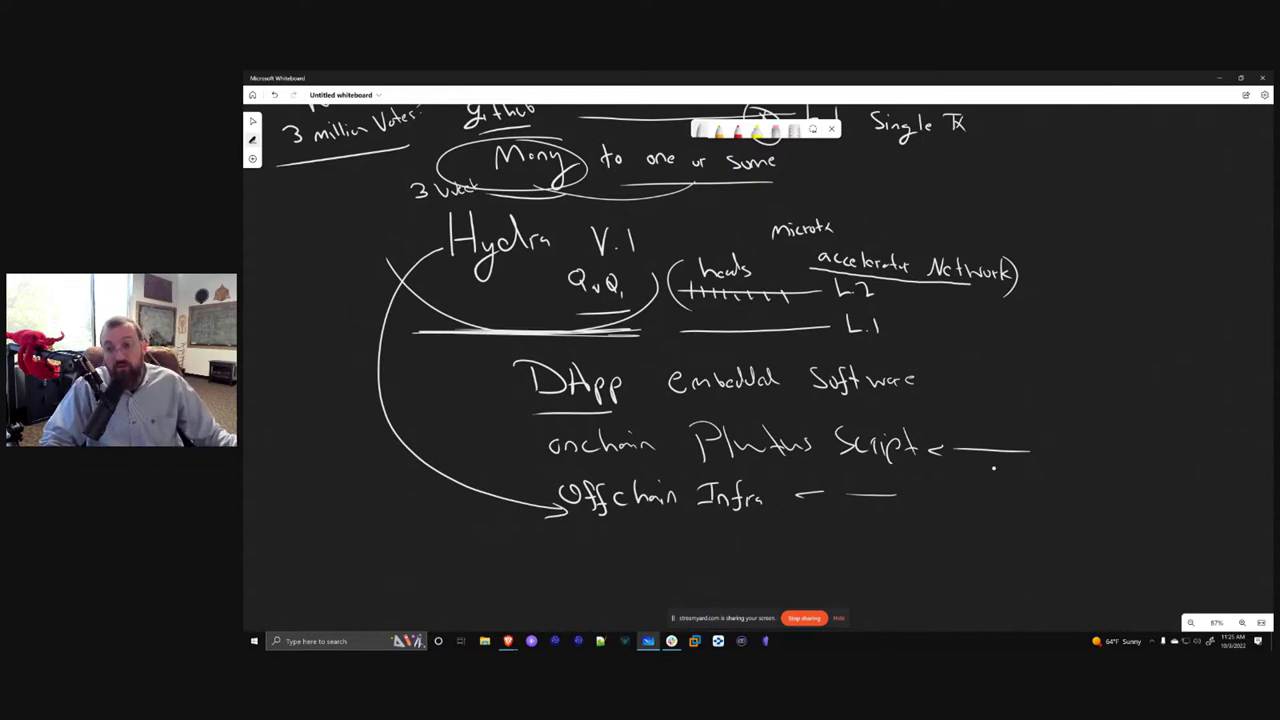
{"action": "mouse_move", "coordinate": [1023, 228]}
{"action": "left_mouse_down"}
{"action": "mouse_move", "coordinate": [1025, 256]}
{"action": "mouse_move", "coordinate": [1048, 275]}
{"action": "mouse_move", "coordinate": [1088, 242]}
{"action": "mouse_move", "coordinate": [1068, 286]}
{"action": "mouse_move", "coordinate": [1099, 280]}
{"action": "left_mouse_up"}
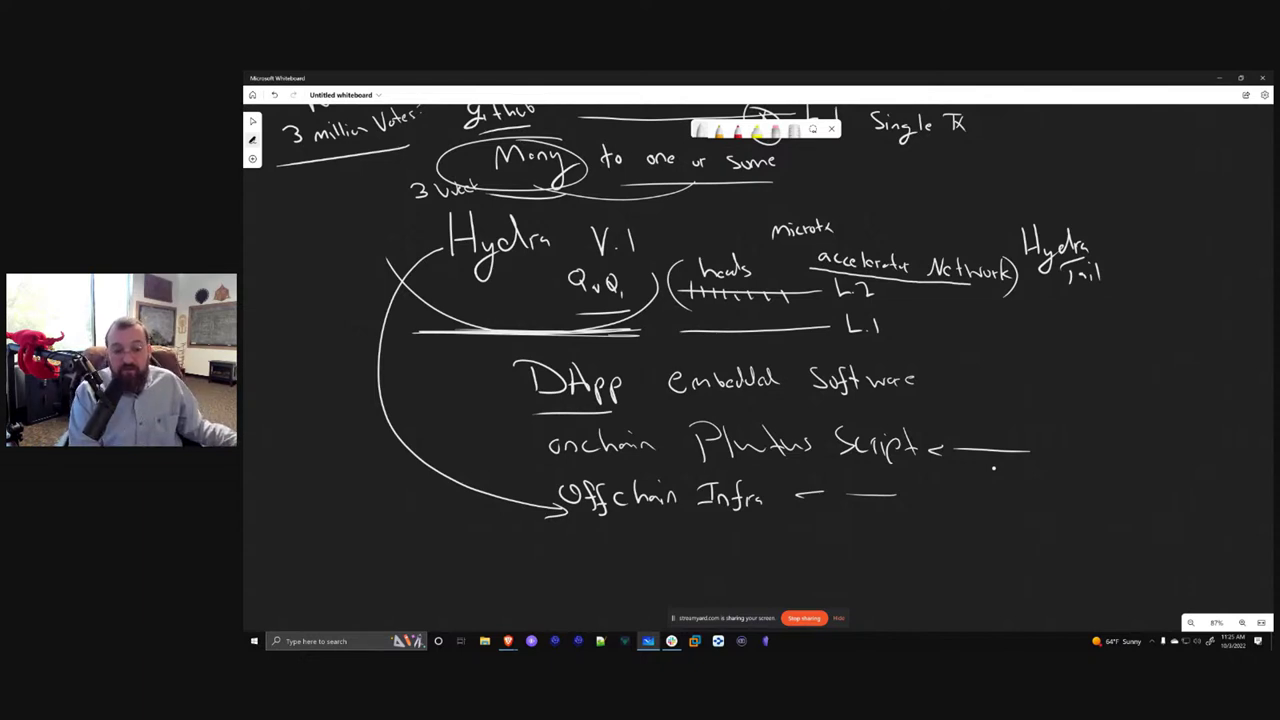
Bracket the onchain and Offchain Infra lines, labelling them 'Plutus V.3' and 'eutxo'
{"action": "mouse_move", "coordinate": [533, 436]}
{"action": "left_mouse_down"}
{"action": "mouse_move", "coordinate": [526, 538]}
{"action": "mouse_move", "coordinate": [540, 541]}
{"action": "left_mouse_up"}
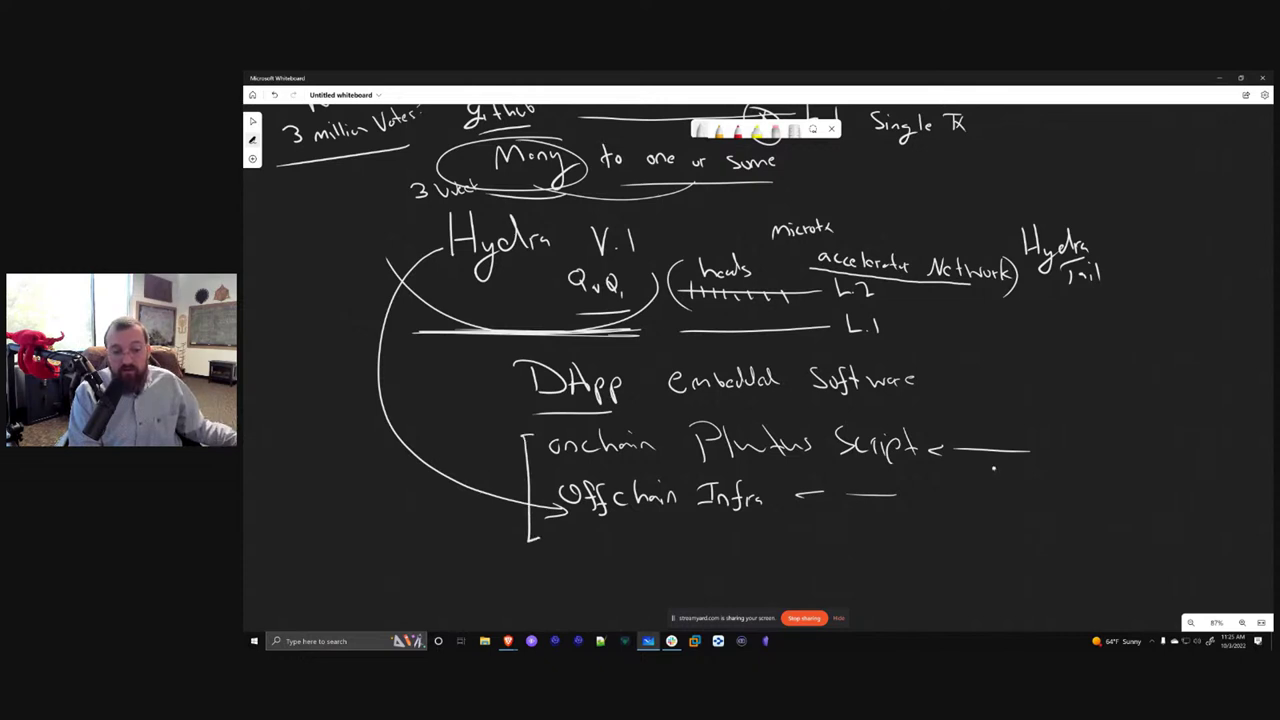
{"action": "left_click_drag", "start_coordinate": [436, 400], "coordinate": [466, 413]}
{"action": "mouse_move", "coordinate": [425, 370]}
{"action": "left_mouse_down"}
{"action": "mouse_move", "coordinate": [427, 391]}
{"action": "mouse_move", "coordinate": [452, 374]}
{"action": "mouse_move", "coordinate": [484, 380]}
{"action": "left_mouse_up"}
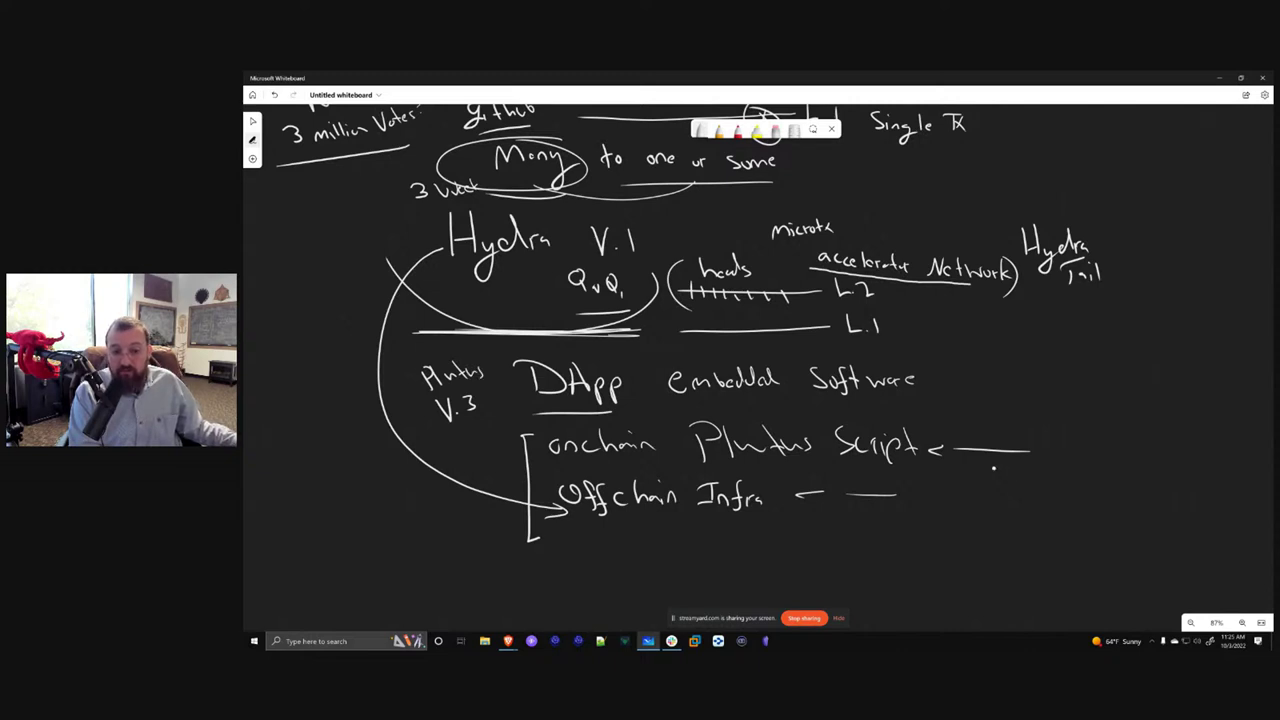
{"action": "left_click_drag", "start_coordinate": [420, 448], "coordinate": [484, 440]}
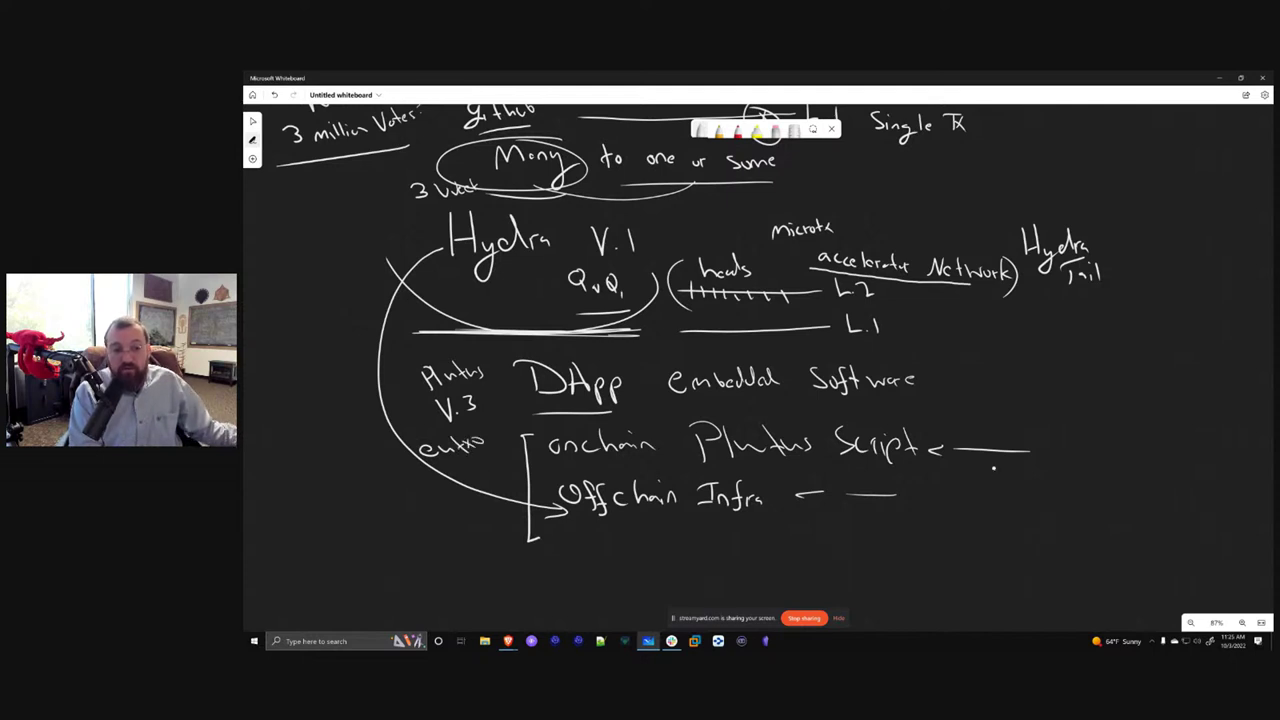
{"action": "left_click_drag", "start_coordinate": [546, 264], "coordinate": [404, 290]}
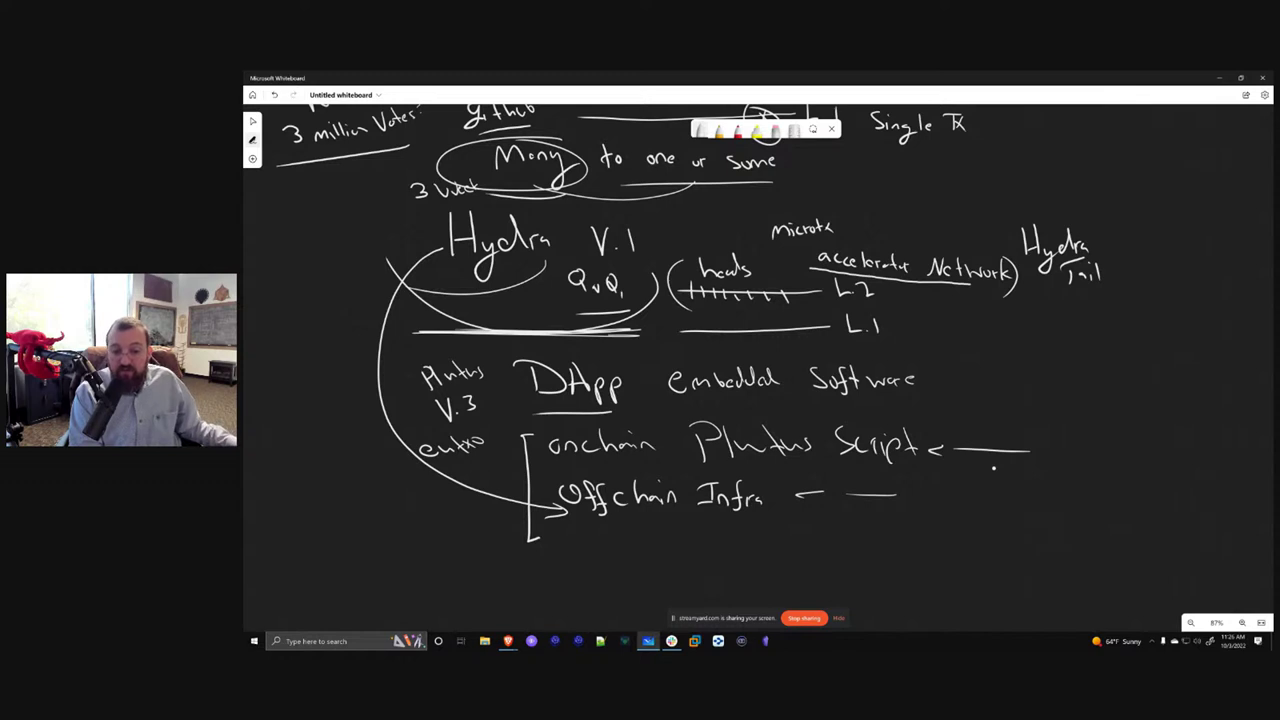
Underline Offchain Infra and onchain, write 'head' above onchain, and underline 'one'
{"action": "left_click_drag", "start_coordinate": [564, 518], "coordinate": [766, 516]}
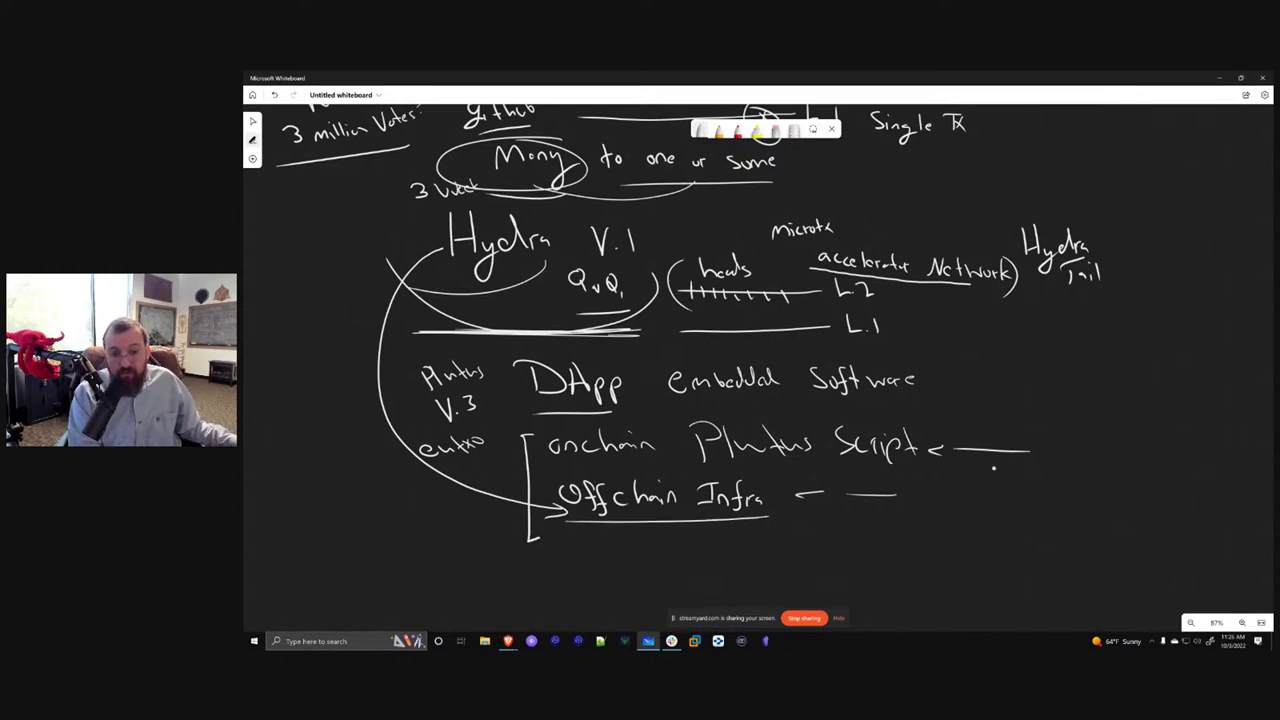
{"action": "left_click_drag", "start_coordinate": [566, 466], "coordinate": [630, 462]}
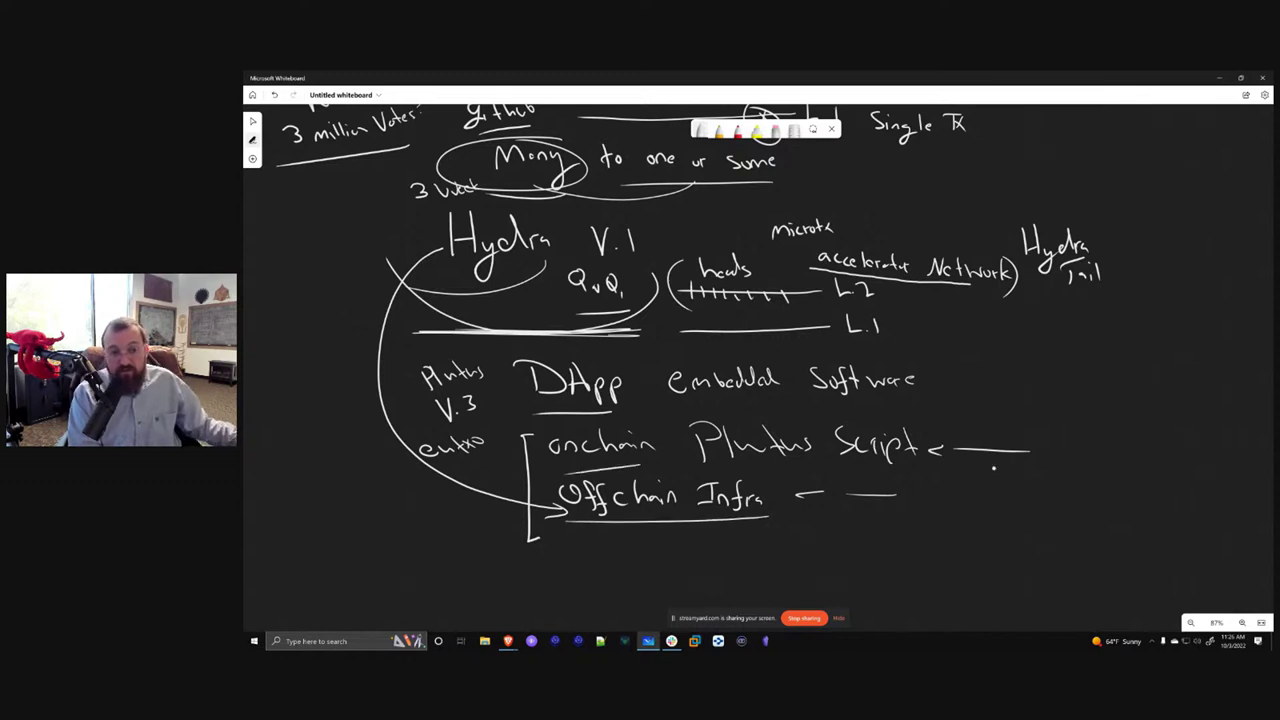
{"action": "mouse_move", "coordinate": [557, 418]}
{"action": "left_mouse_down"}
{"action": "mouse_move", "coordinate": [566, 430]}
{"action": "mouse_move", "coordinate": [588, 416]}
{"action": "left_mouse_up"}
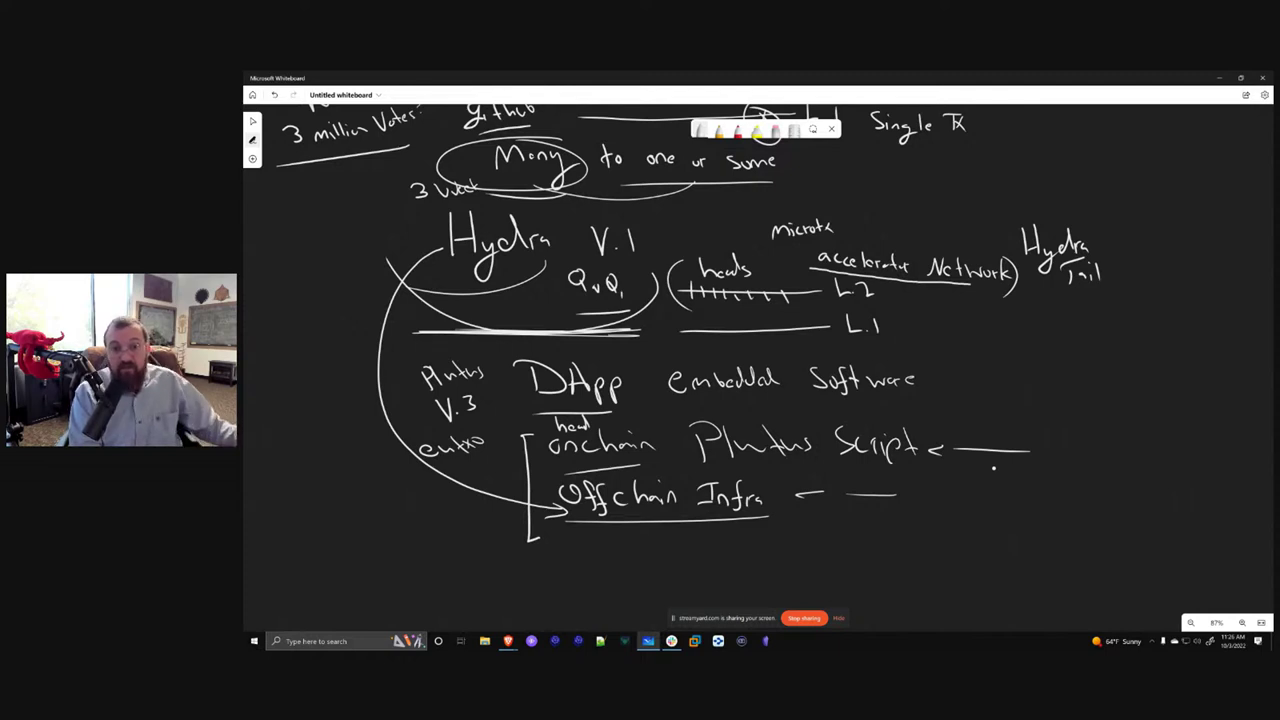
{"action": "left_click_drag", "start_coordinate": [642, 176], "coordinate": [678, 175]}
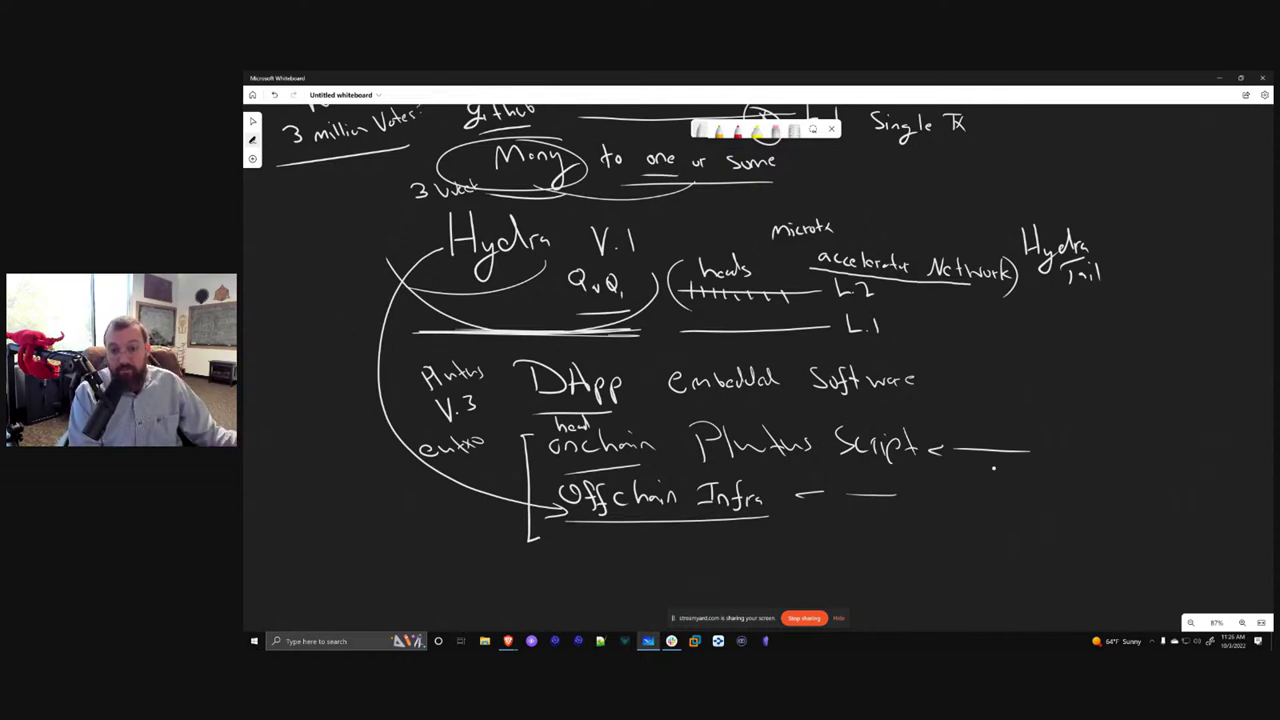
Draw a down arrow labelled 'Op Cost' and an up arrow labelled 'Speed'
{"action": "mouse_move", "coordinate": [1080, 400]}
{"action": "left_mouse_down"}
{"action": "mouse_move", "coordinate": [1084, 472]}
{"action": "mouse_move", "coordinate": [1099, 463]}
{"action": "left_mouse_up"}
{"action": "mouse_move", "coordinate": [1114, 386]}
{"action": "left_mouse_down"}
{"action": "mouse_move", "coordinate": [1110, 403]}
{"action": "mouse_move", "coordinate": [1137, 404]}
{"action": "left_mouse_up"}
{"action": "left_click_drag", "start_coordinate": [1141, 382], "coordinate": [1143, 405]}
{"action": "left_click_drag", "start_coordinate": [1095, 357], "coordinate": [1111, 362]}
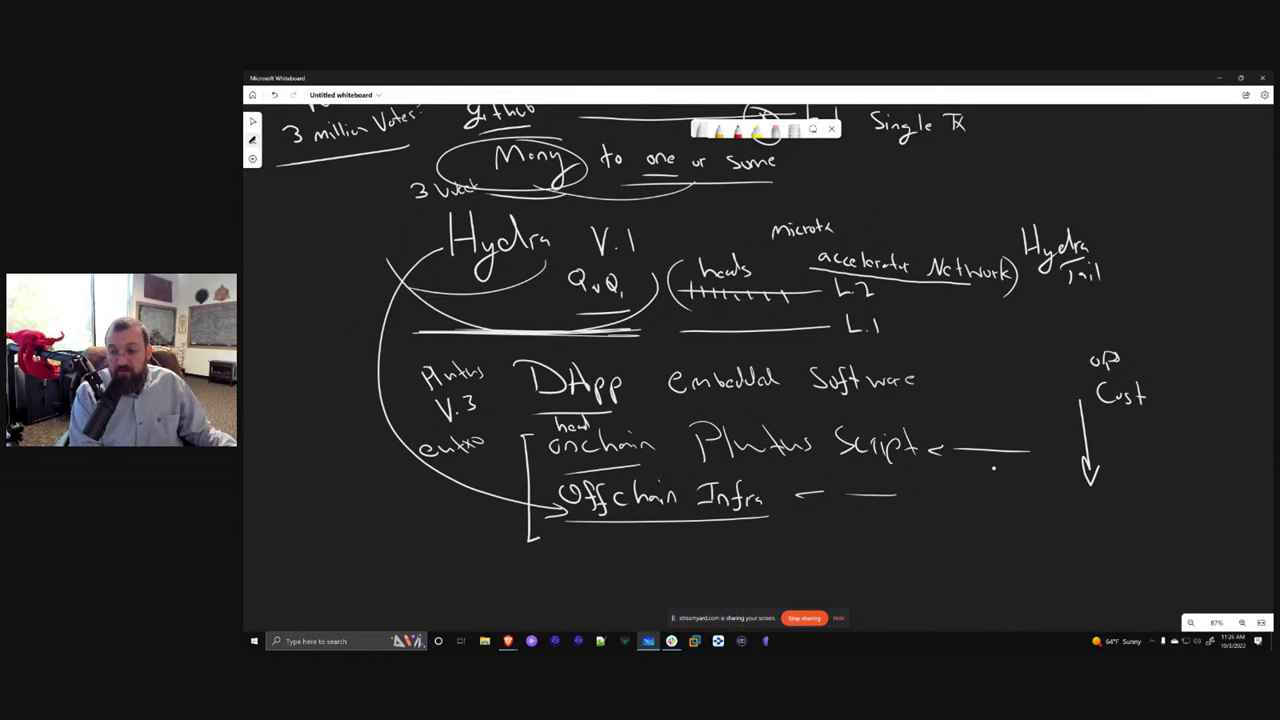
{"action": "mouse_move", "coordinate": [1184, 437]}
{"action": "left_mouse_down"}
{"action": "mouse_move", "coordinate": [1179, 475]}
{"action": "mouse_move", "coordinate": [1184, 412]}
{"action": "left_mouse_up"}
{"action": "left_click_drag", "start_coordinate": [1175, 432], "coordinate": [1189, 431]}
{"action": "mouse_move", "coordinate": [1196, 382]}
{"action": "left_mouse_down"}
{"action": "mouse_move", "coordinate": [1184, 400]}
{"action": "mouse_move", "coordinate": [1203, 402]}
{"action": "left_mouse_up"}
{"action": "left_click_drag", "start_coordinate": [1219, 394], "coordinate": [1232, 401]}
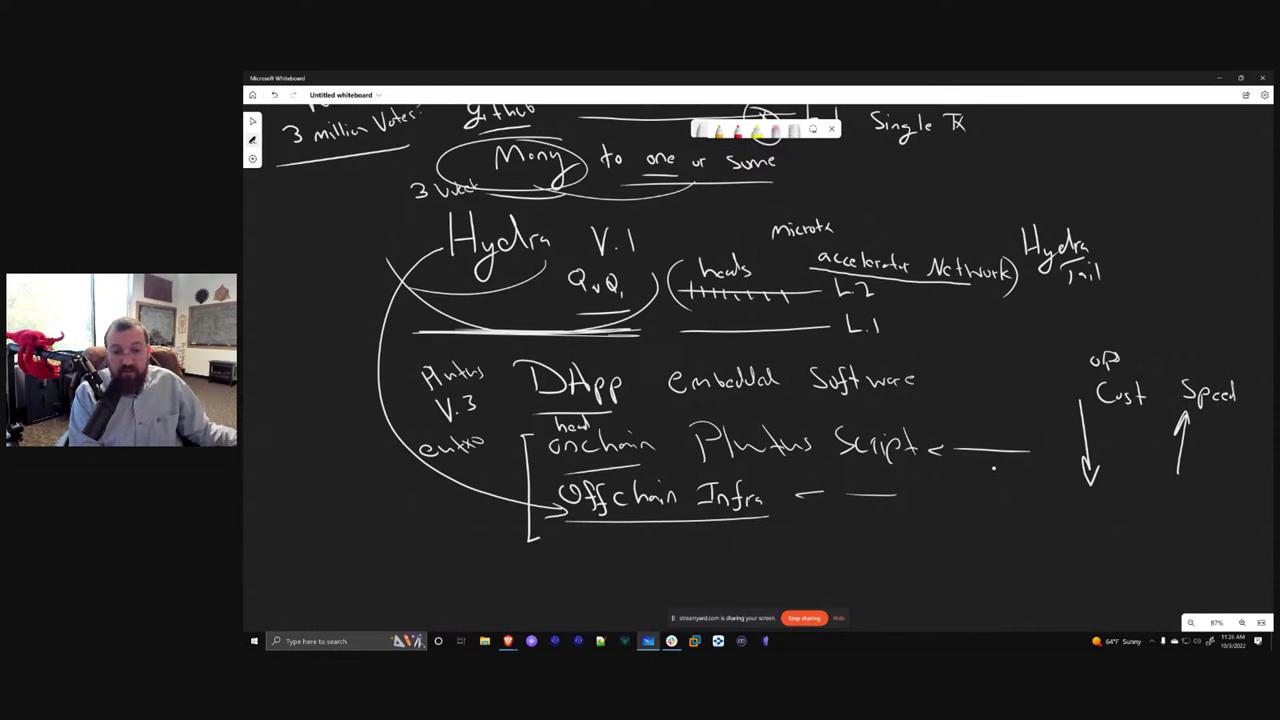
{"action": "left_click_drag", "start_coordinate": [482, 281], "coordinate": [536, 277]}
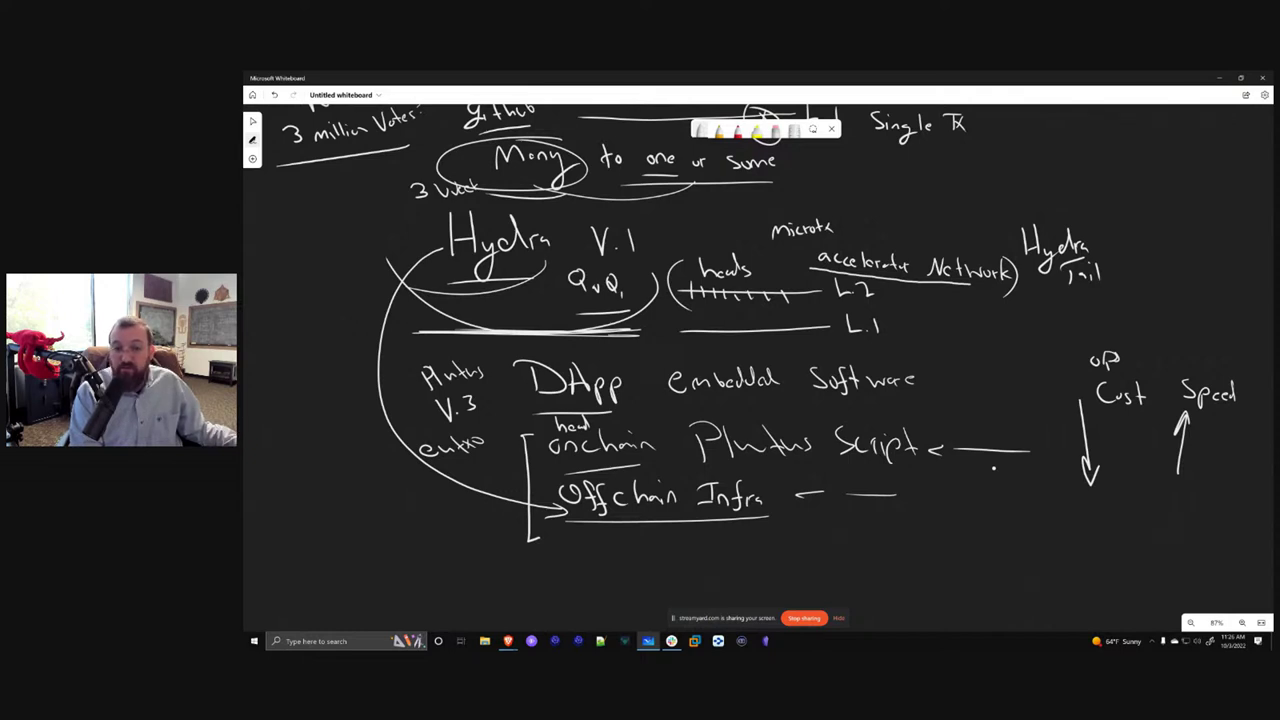
Write 'Floss obsidian' under Offchain Infra and extend Hydra's circled V.1 to V.1.1
{"action": "left_click_drag", "start_coordinate": [596, 211], "coordinate": [612, 209]}
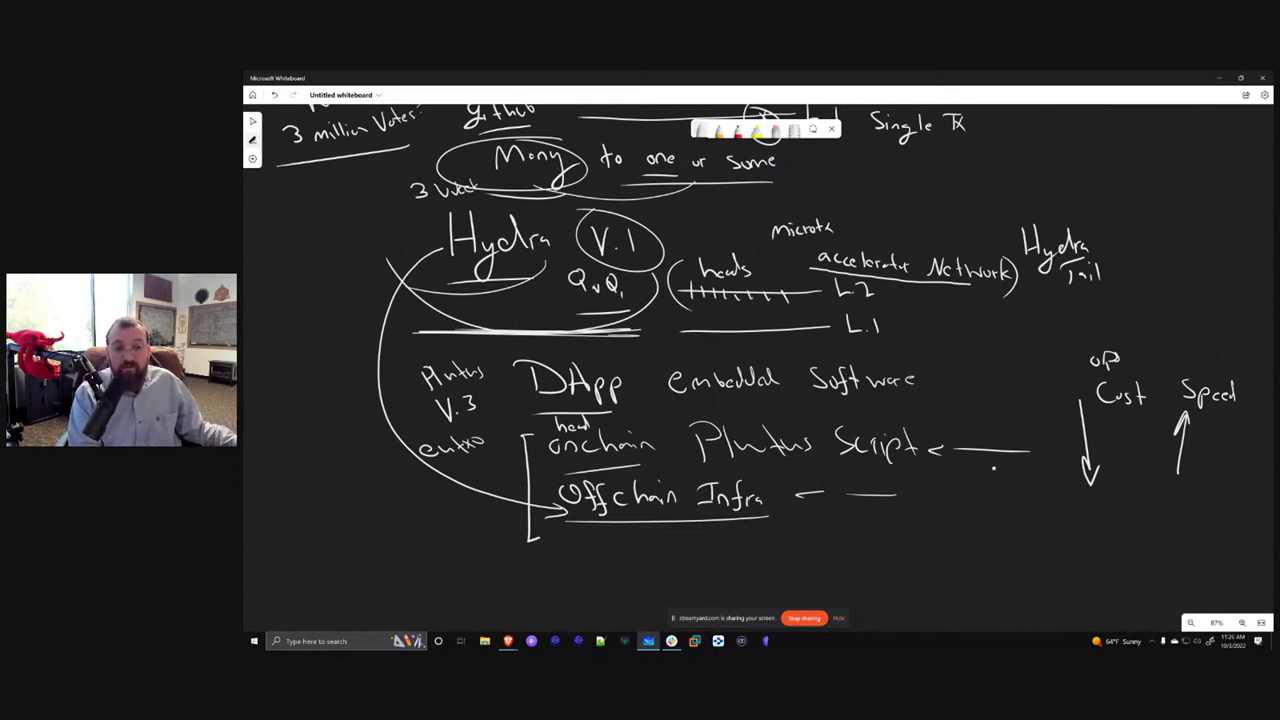
{"action": "mouse_move", "coordinate": [566, 535]}
{"action": "left_mouse_down"}
{"action": "mouse_move", "coordinate": [567, 554]}
{"action": "mouse_move", "coordinate": [586, 536]}
{"action": "mouse_move", "coordinate": [586, 557]}
{"action": "mouse_move", "coordinate": [597, 555]}
{"action": "left_mouse_up"}
{"action": "left_click_drag", "start_coordinate": [602, 546], "coordinate": [603, 552]}
{"action": "mouse_move", "coordinate": [620, 542]}
{"action": "left_mouse_down"}
{"action": "mouse_move", "coordinate": [613, 553]}
{"action": "mouse_move", "coordinate": [672, 550]}
{"action": "left_mouse_up"}
{"action": "left_click_drag", "start_coordinate": [684, 546], "coordinate": [688, 555]}
{"action": "mouse_move", "coordinate": [698, 548]}
{"action": "left_mouse_down"}
{"action": "mouse_move", "coordinate": [702, 535]}
{"action": "mouse_move", "coordinate": [717, 553]}
{"action": "left_mouse_up"}
{"action": "left_click_drag", "start_coordinate": [720, 546], "coordinate": [726, 553]}
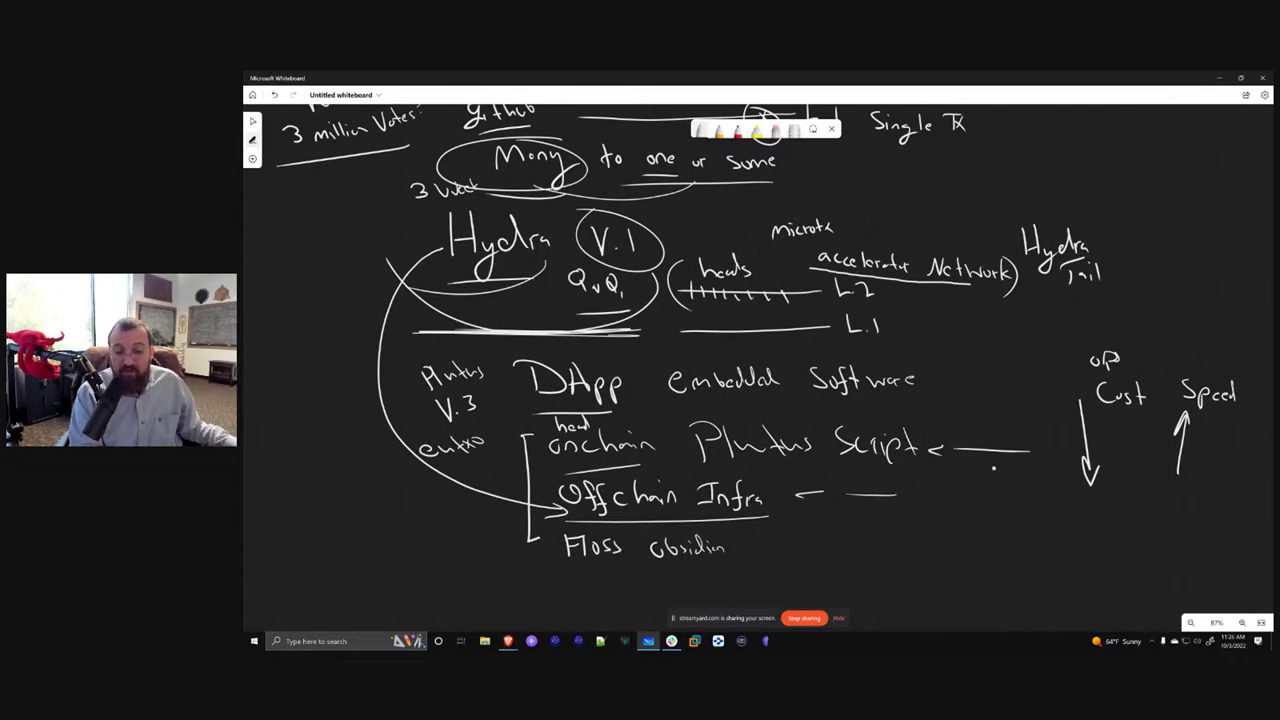
{"action": "left_click_drag", "start_coordinate": [609, 571], "coordinate": [557, 575]}
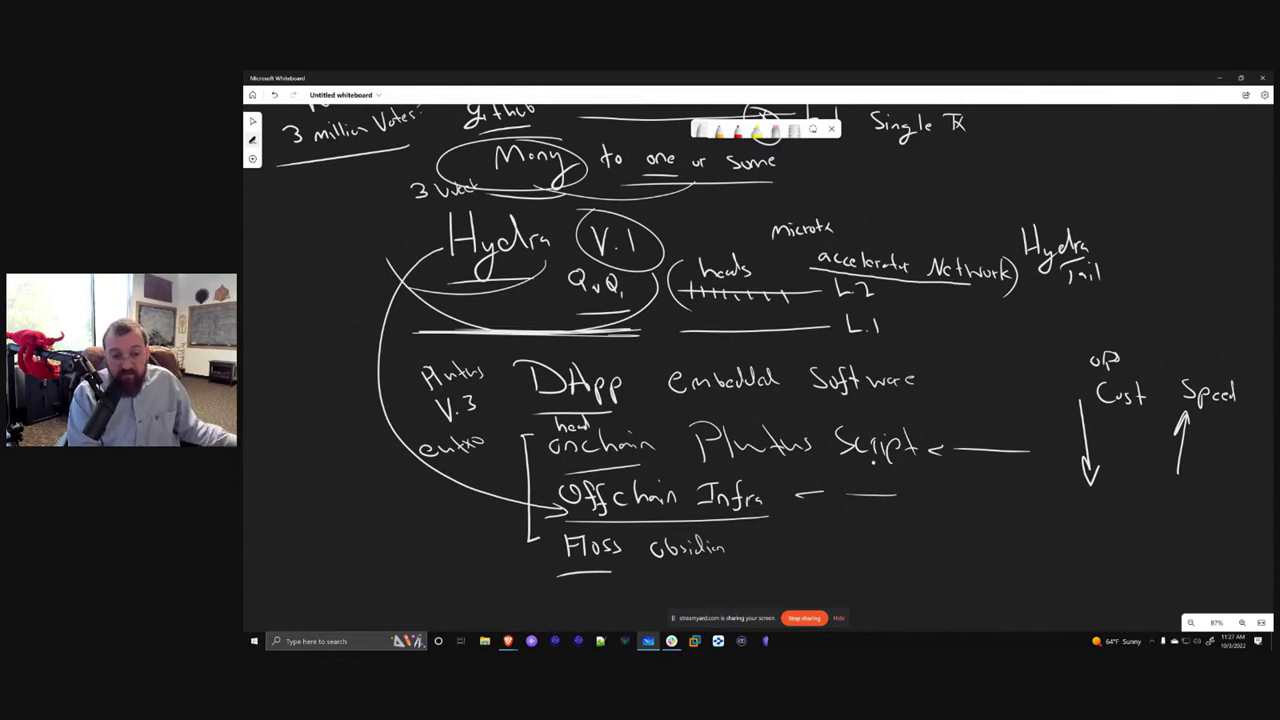
{"action": "left_click_drag", "start_coordinate": [495, 517], "coordinate": [543, 504]}
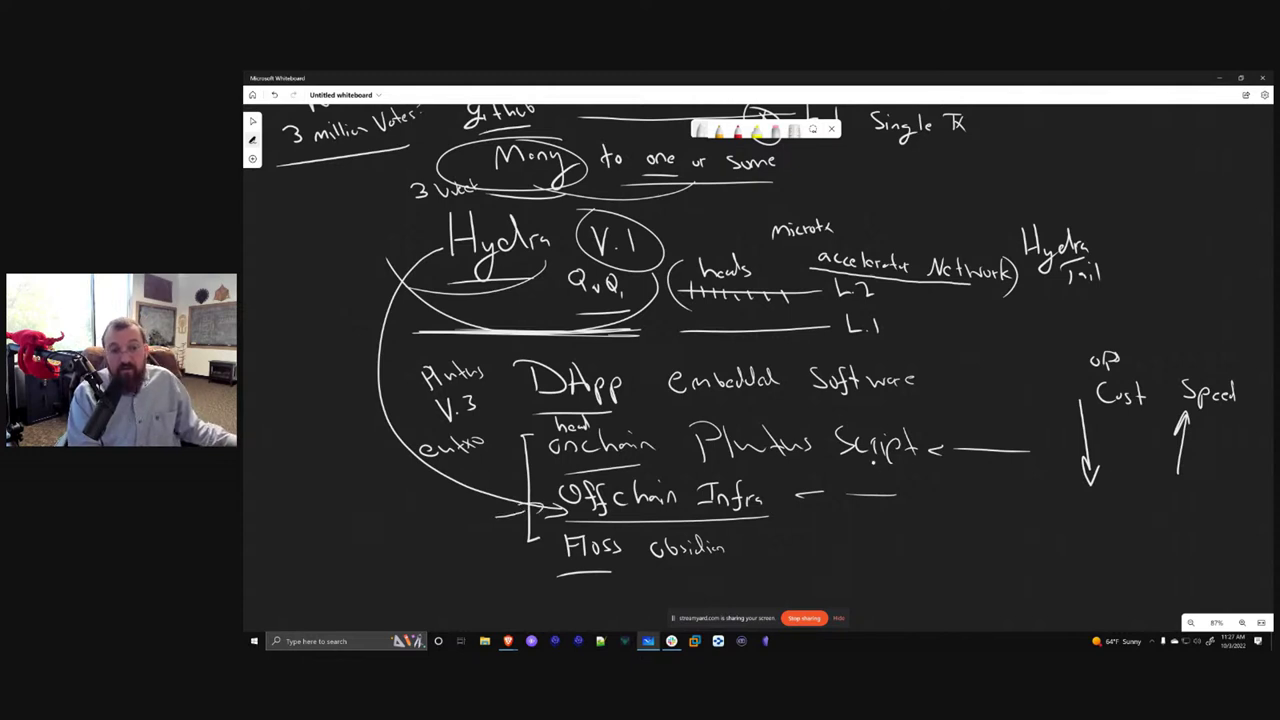
{"action": "mouse_move", "coordinate": [654, 230]}
{"action": "left_mouse_down"}
{"action": "mouse_move", "coordinate": [654, 249]}
{"action": "mouse_move", "coordinate": [684, 244]}
{"action": "mouse_move", "coordinate": [684, 259]}
{"action": "left_mouse_up"}
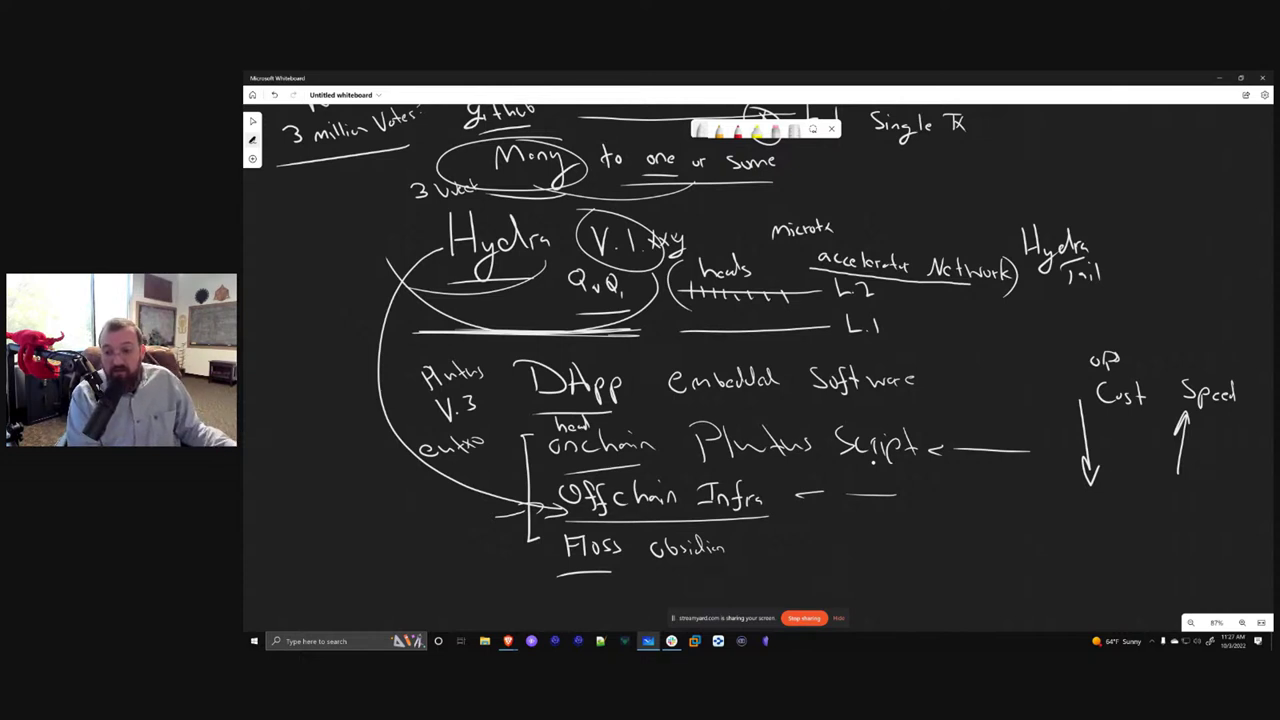
Add a baseline under the cost arrow and an arrow from Mithril down to Hydra
{"action": "left_click_drag", "start_coordinate": [1030, 490], "coordinate": [1213, 513]}
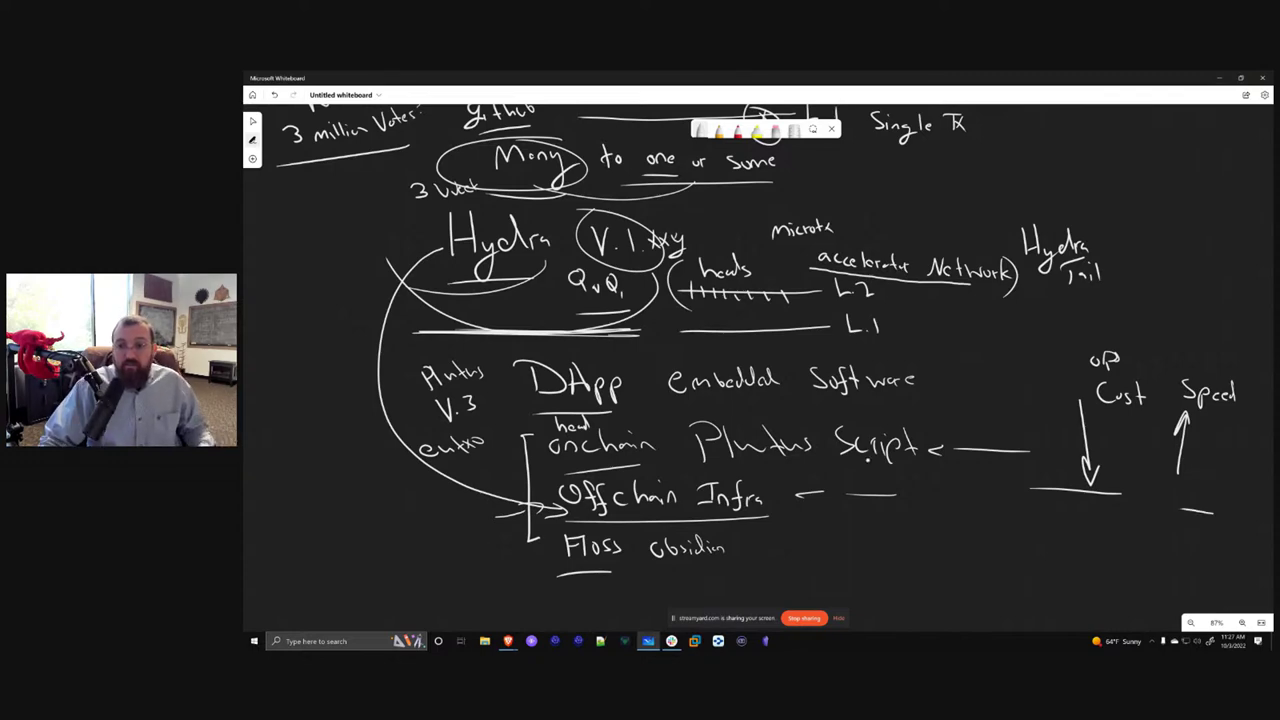
{"action": "scroll", "coordinate": [1070, 234], "scroll_direction": "up", "scroll_amount": 4}
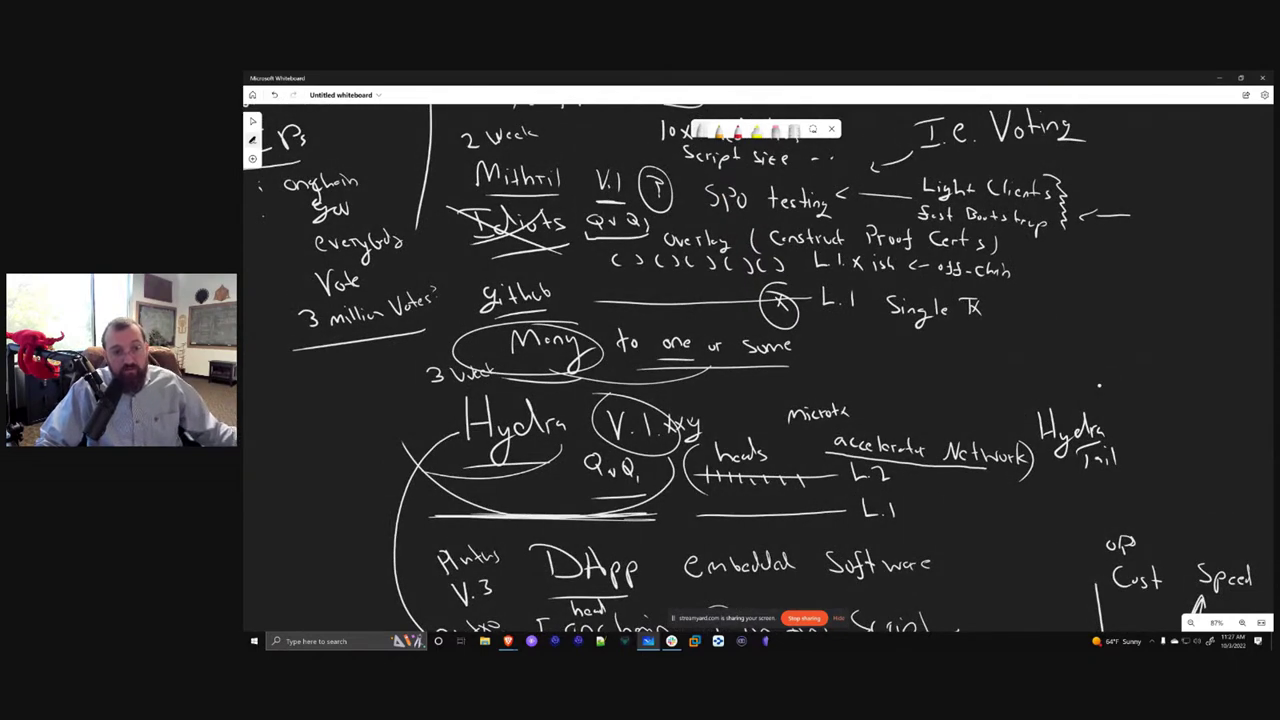
{"action": "mouse_move", "coordinate": [466, 182]}
{"action": "left_mouse_down"}
{"action": "mouse_move", "coordinate": [420, 400]}
{"action": "mouse_move", "coordinate": [446, 402]}
{"action": "left_mouse_up"}
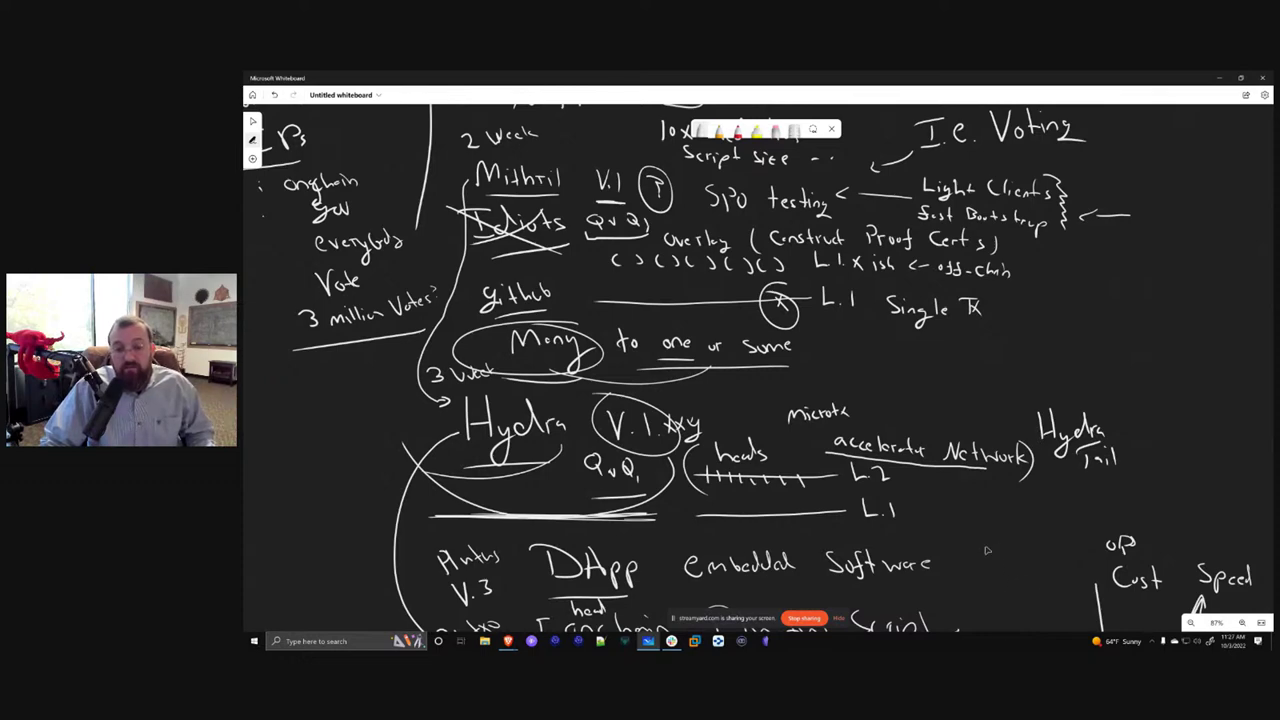
{"action": "left_click_drag", "start_coordinate": [997, 568], "coordinate": [1062, 145]}
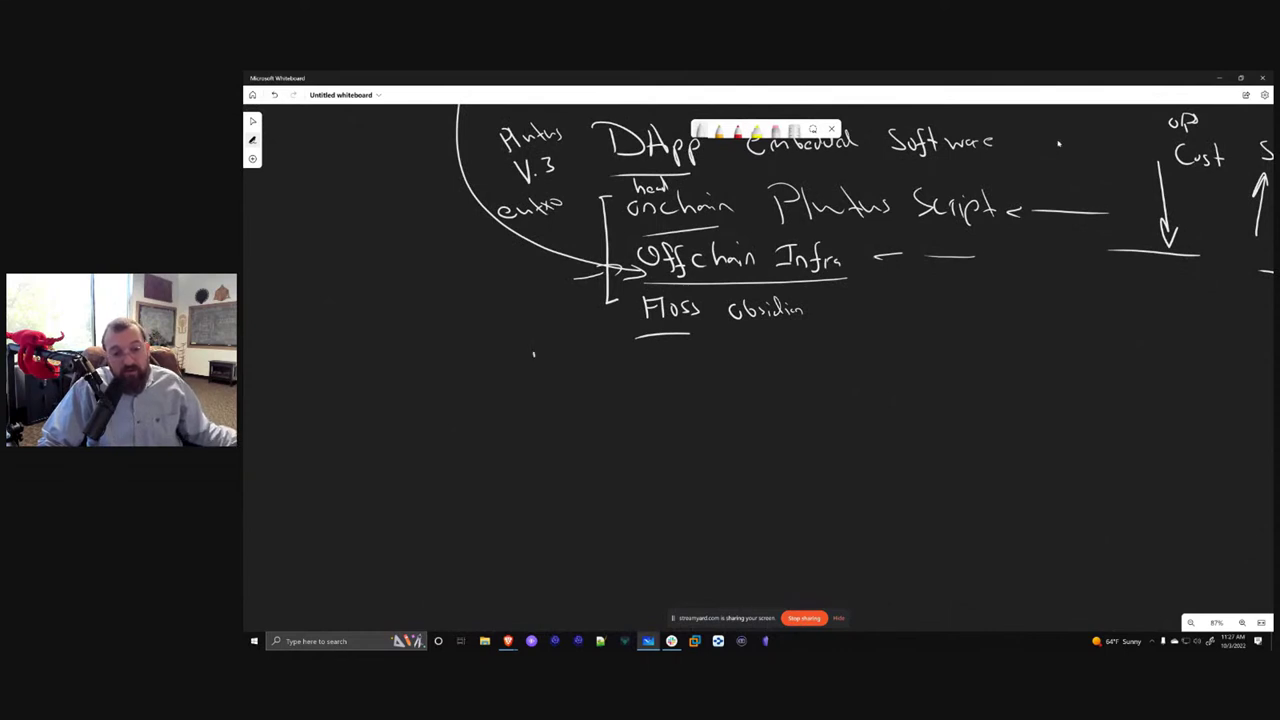
Handwrite the heading 'Input Endorsers' below Floss and underline it
{"action": "left_click_drag", "start_coordinate": [536, 354], "coordinate": [536, 386]}
{"action": "left_click_drag", "start_coordinate": [503, 351], "coordinate": [563, 349]}
{"action": "left_click_drag", "start_coordinate": [517, 391], "coordinate": [604, 390]}
{"action": "left_click_drag", "start_coordinate": [607, 366], "coordinate": [609, 395]}
{"action": "mouse_move", "coordinate": [599, 380]}
{"action": "left_mouse_down"}
{"action": "mouse_move", "coordinate": [651, 390]}
{"action": "mouse_move", "coordinate": [666, 354]}
{"action": "left_mouse_up"}
{"action": "left_click_drag", "start_coordinate": [650, 370], "coordinate": [676, 389]}
{"action": "mouse_move", "coordinate": [680, 380]}
{"action": "left_mouse_down"}
{"action": "mouse_move", "coordinate": [696, 390]}
{"action": "mouse_move", "coordinate": [712, 354]}
{"action": "left_mouse_up"}
{"action": "left_click_drag", "start_coordinate": [718, 380], "coordinate": [758, 370]}
{"action": "mouse_move", "coordinate": [772, 374]}
{"action": "left_mouse_down"}
{"action": "mouse_move", "coordinate": [762, 386]}
{"action": "mouse_move", "coordinate": [782, 388]}
{"action": "left_mouse_up"}
{"action": "mouse_move", "coordinate": [794, 374]}
{"action": "left_mouse_down"}
{"action": "mouse_move", "coordinate": [806, 368]}
{"action": "mouse_move", "coordinate": [798, 388]}
{"action": "left_mouse_up"}
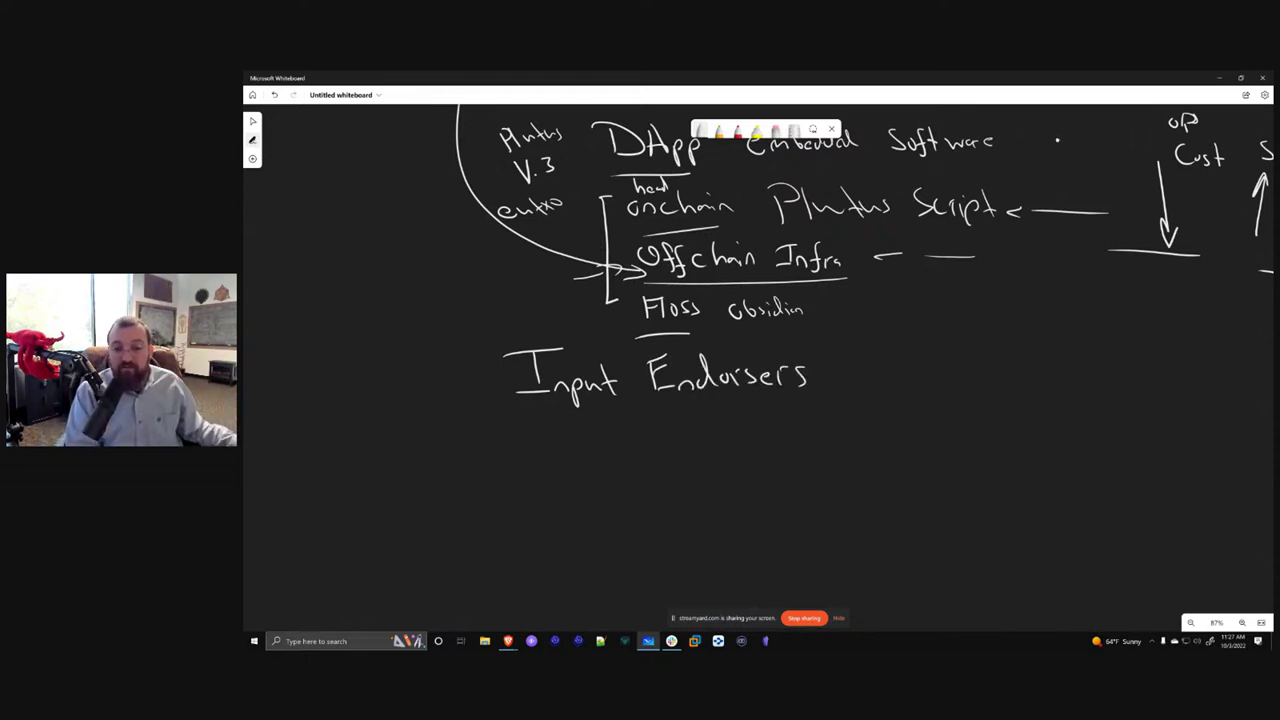
{"action": "left_click_drag", "start_coordinate": [813, 403], "coordinate": [525, 414]}
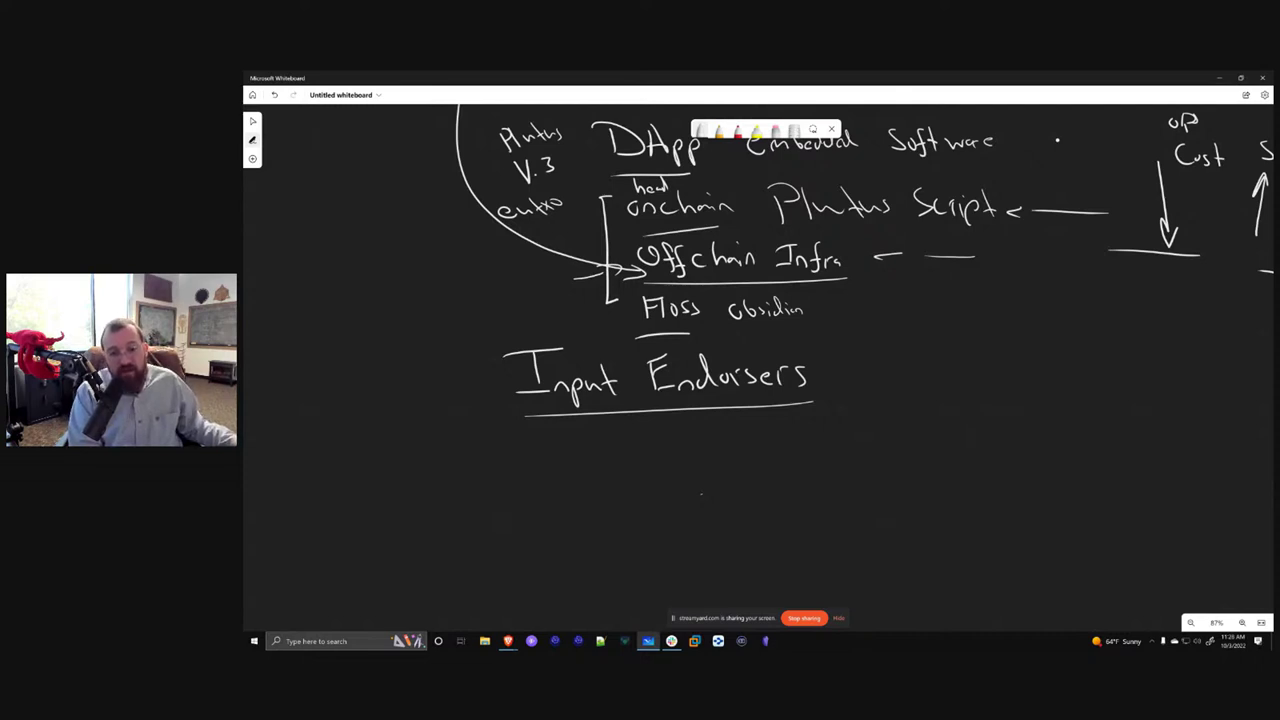
Write CIPs and draw a timeline arrow with tick marks labelled edinburgh, California and Sept
{"action": "mouse_move", "coordinate": [619, 438]}
{"action": "left_mouse_down"}
{"action": "mouse_move", "coordinate": [617, 451]}
{"action": "mouse_move", "coordinate": [653, 438]}
{"action": "mouse_move", "coordinate": [649, 452]}
{"action": "left_mouse_up"}
{"action": "left_click_drag", "start_coordinate": [363, 516], "coordinate": [760, 518]}
{"action": "left_click_drag", "start_coordinate": [765, 503], "coordinate": [766, 523]}
{"action": "mouse_move", "coordinate": [368, 490]}
{"action": "left_mouse_down"}
{"action": "mouse_move", "coordinate": [353, 502]}
{"action": "mouse_move", "coordinate": [384, 482]}
{"action": "mouse_move", "coordinate": [408, 494]}
{"action": "mouse_move", "coordinate": [676, 502]}
{"action": "mouse_move", "coordinate": [688, 494]}
{"action": "mouse_move", "coordinate": [648, 476]}
{"action": "mouse_move", "coordinate": [698, 476]}
{"action": "left_mouse_up"}
{"action": "left_click_drag", "start_coordinate": [700, 472], "coordinate": [712, 475]}
{"action": "mouse_move", "coordinate": [543, 485]}
{"action": "left_mouse_down"}
{"action": "mouse_move", "coordinate": [543, 501]}
{"action": "mouse_move", "coordinate": [530, 484]}
{"action": "mouse_move", "coordinate": [558, 476]}
{"action": "mouse_move", "coordinate": [540, 446]}
{"action": "mouse_move", "coordinate": [589, 465]}
{"action": "left_mouse_up"}
{"action": "mouse_move", "coordinate": [588, 448]}
{"action": "left_mouse_down"}
{"action": "mouse_move", "coordinate": [597, 459]}
{"action": "mouse_move", "coordinate": [553, 502]}
{"action": "mouse_move", "coordinate": [594, 502]}
{"action": "left_mouse_up"}
{"action": "mouse_move", "coordinate": [620, 489]}
{"action": "left_mouse_down"}
{"action": "mouse_move", "coordinate": [620, 502]}
{"action": "mouse_move", "coordinate": [570, 518]}
{"action": "mouse_move", "coordinate": [587, 527]}
{"action": "left_mouse_up"}
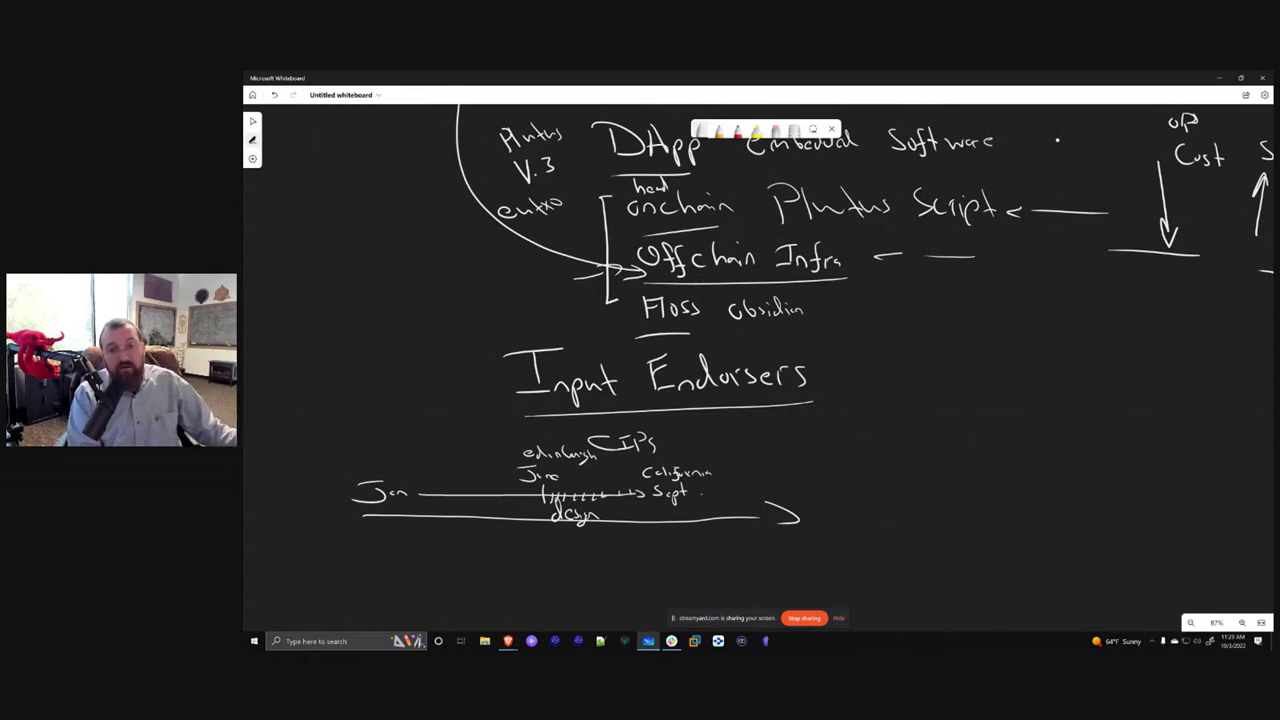
Add two orange contributor names beside CIPs and an arrow pointing at Input Endorsers
{"action": "left_click_drag", "start_coordinate": [696, 428], "coordinate": [742, 444]}
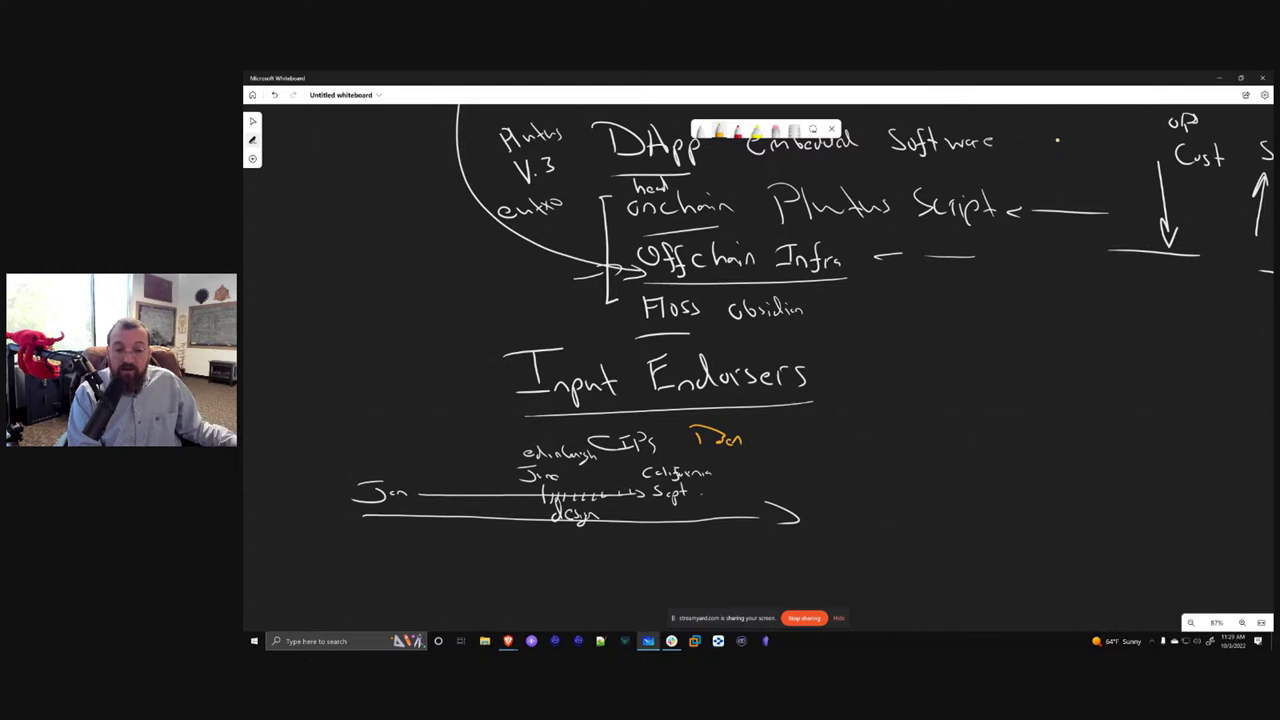
{"action": "left_click_drag", "start_coordinate": [623, 460], "coordinate": [650, 455]}
{"action": "mouse_move", "coordinate": [786, 424]}
{"action": "left_mouse_down"}
{"action": "mouse_move", "coordinate": [778, 440]}
{"action": "mouse_move", "coordinate": [848, 430]}
{"action": "left_mouse_up"}
{"action": "left_click_drag", "start_coordinate": [856, 422], "coordinate": [860, 436]}
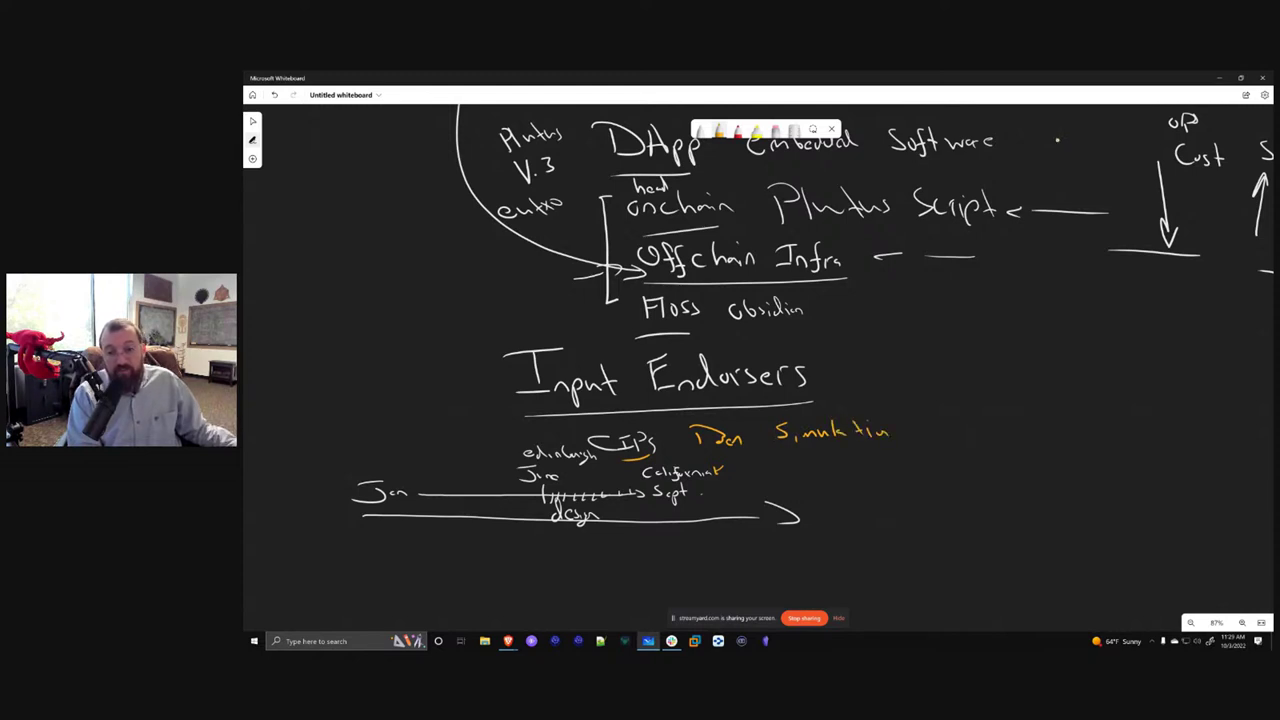
{"action": "left_click_drag", "start_coordinate": [878, 383], "coordinate": [844, 392]}
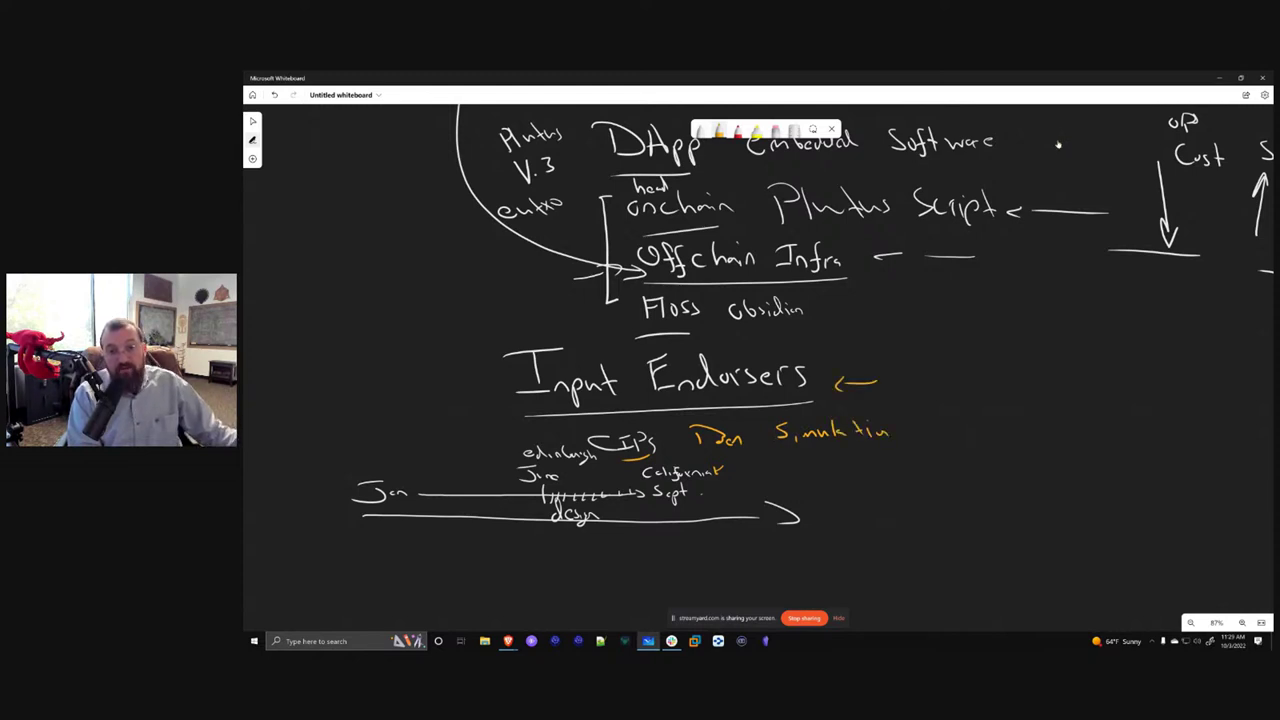
Switch the pen's ink colour to green
{"action": "left_click", "coordinate": [701, 130]}
{"action": "left_click", "coordinate": [738, 130]}
{"action": "left_click", "coordinate": [738, 130]}
{"action": "left_click", "coordinate": [771, 233]}
Write 'Reimage Blockchain Structure' beside the arrow and sketch a chain of linked blocks
{"action": "mouse_move", "coordinate": [902, 350]}
{"action": "left_mouse_down"}
{"action": "mouse_move", "coordinate": [904, 372]}
{"action": "mouse_move", "coordinate": [972, 368]}
{"action": "mouse_move", "coordinate": [988, 384]}
{"action": "left_mouse_up"}
{"action": "left_click_drag", "start_coordinate": [998, 364], "coordinate": [1040, 368]}
{"action": "mouse_move", "coordinate": [1068, 342]}
{"action": "left_mouse_down"}
{"action": "mouse_move", "coordinate": [1070, 368]}
{"action": "mouse_move", "coordinate": [1130, 366]}
{"action": "left_mouse_up"}
{"action": "mouse_move", "coordinate": [1146, 340]}
{"action": "left_mouse_down"}
{"action": "mouse_move", "coordinate": [1148, 364]}
{"action": "mouse_move", "coordinate": [1160, 364]}
{"action": "left_mouse_up"}
{"action": "left_click_drag", "start_coordinate": [1164, 354], "coordinate": [1190, 364]}
{"action": "mouse_move", "coordinate": [1036, 392]}
{"action": "left_mouse_down"}
{"action": "mouse_move", "coordinate": [1022, 410]}
{"action": "mouse_move", "coordinate": [1064, 412]}
{"action": "left_mouse_up"}
{"action": "left_click_drag", "start_coordinate": [1068, 402], "coordinate": [1088, 412]}
{"action": "mouse_move", "coordinate": [1106, 388]}
{"action": "left_mouse_down"}
{"action": "mouse_move", "coordinate": [1108, 410]}
{"action": "mouse_move", "coordinate": [1136, 410]}
{"action": "left_mouse_up"}
{"action": "left_click_drag", "start_coordinate": [1140, 404], "coordinate": [1146, 408]}
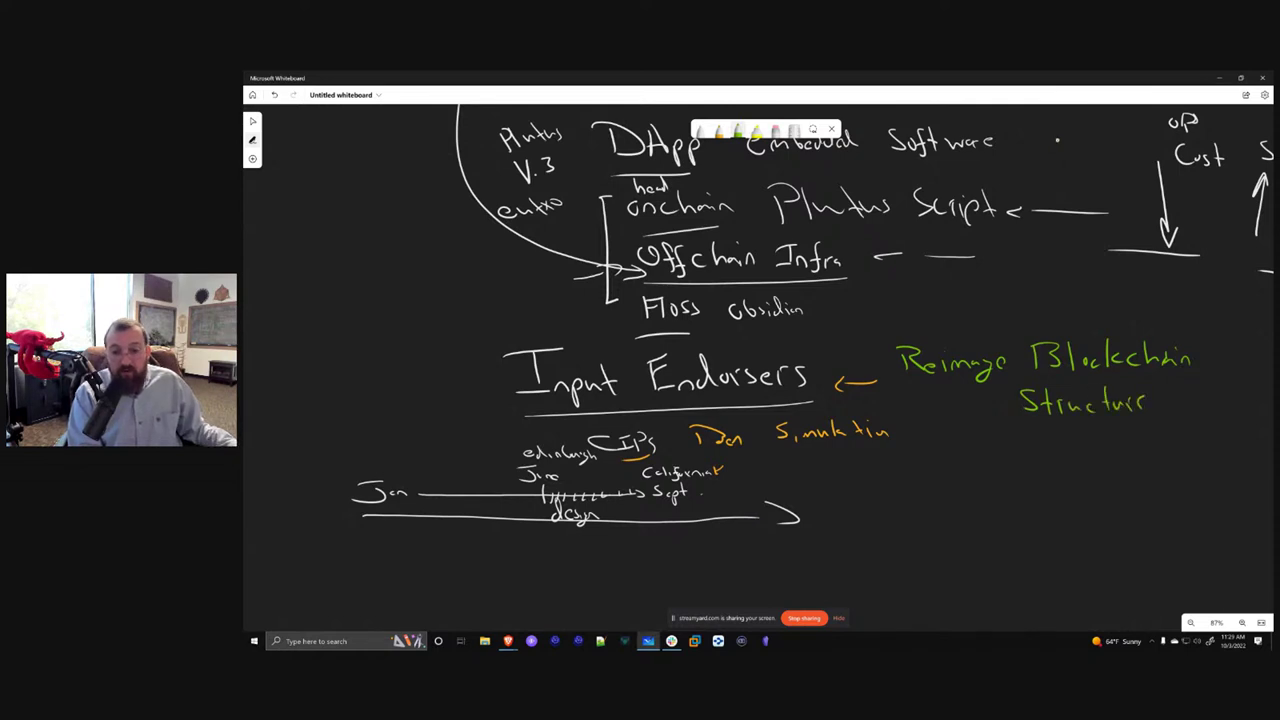
{"action": "mouse_move", "coordinate": [918, 464]}
{"action": "left_mouse_down"}
{"action": "mouse_move", "coordinate": [948, 496]}
{"action": "mouse_move", "coordinate": [916, 464]}
{"action": "mouse_move", "coordinate": [1010, 466]}
{"action": "mouse_move", "coordinate": [1086, 494]}
{"action": "mouse_move", "coordinate": [1056, 506]}
{"action": "mouse_move", "coordinate": [870, 480]}
{"action": "left_mouse_up"}
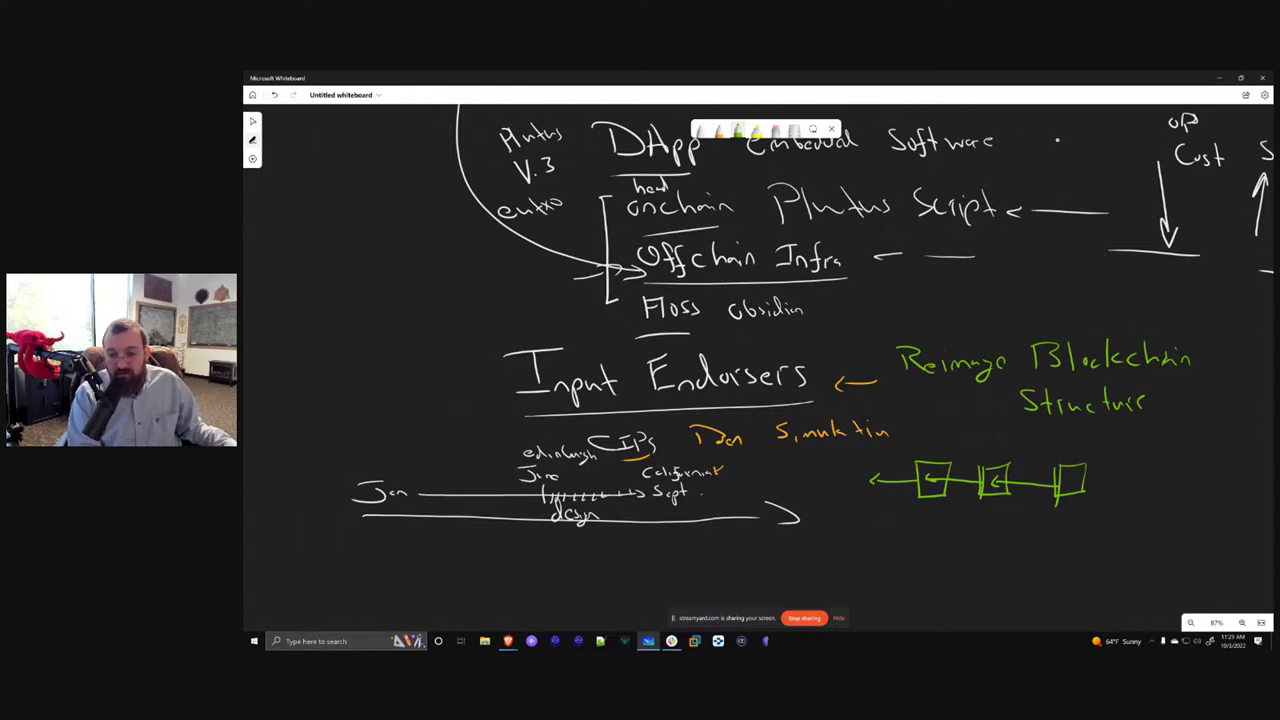
Draw small green input blocks with arrows feeding into larger blocks under the chain
{"action": "mouse_move", "coordinate": [914, 526]}
{"action": "left_mouse_down"}
{"action": "mouse_move", "coordinate": [934, 528]}
{"action": "mouse_move", "coordinate": [918, 545]}
{"action": "mouse_move", "coordinate": [930, 570]}
{"action": "mouse_move", "coordinate": [956, 550]}
{"action": "mouse_move", "coordinate": [956, 600]}
{"action": "mouse_move", "coordinate": [922, 622]}
{"action": "left_mouse_up"}
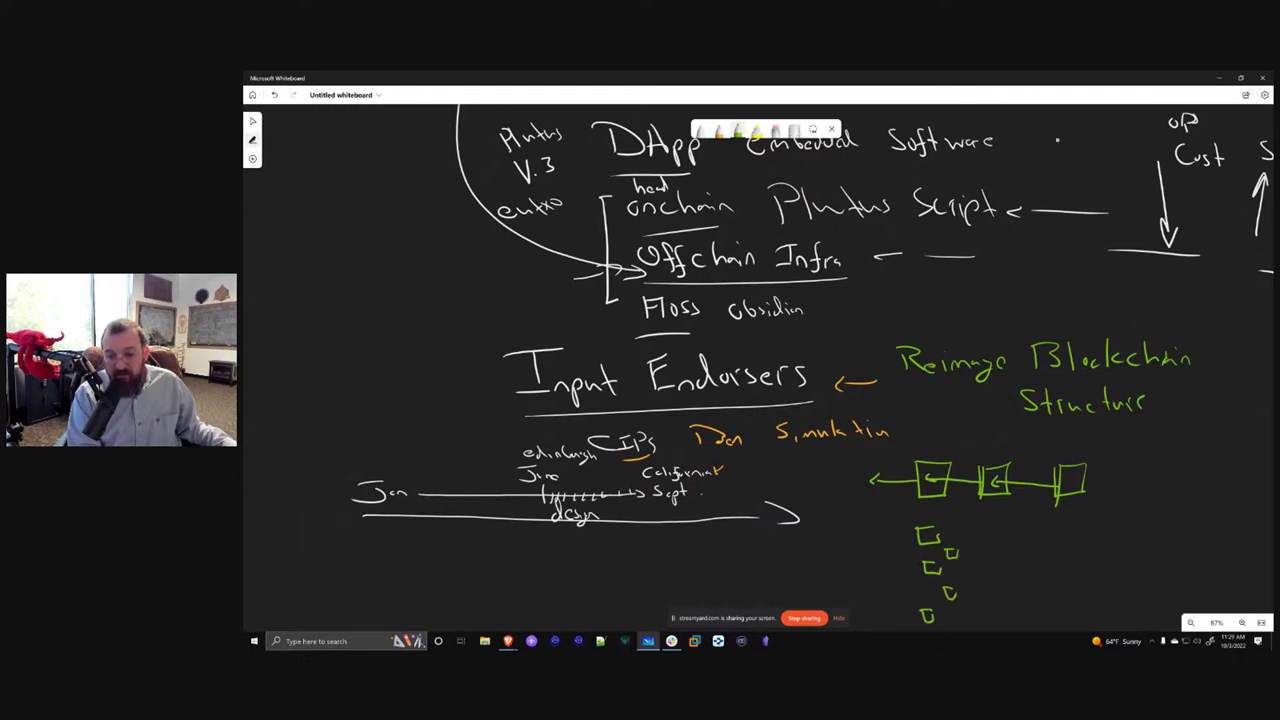
{"action": "left_click_drag", "start_coordinate": [852, 576], "coordinate": [888, 579]}
{"action": "mouse_move", "coordinate": [968, 570]}
{"action": "left_mouse_down"}
{"action": "mouse_move", "coordinate": [1050, 582]}
{"action": "mouse_move", "coordinate": [1068, 558]}
{"action": "mouse_move", "coordinate": [1020, 558]}
{"action": "mouse_move", "coordinate": [1118, 556]}
{"action": "left_mouse_up"}
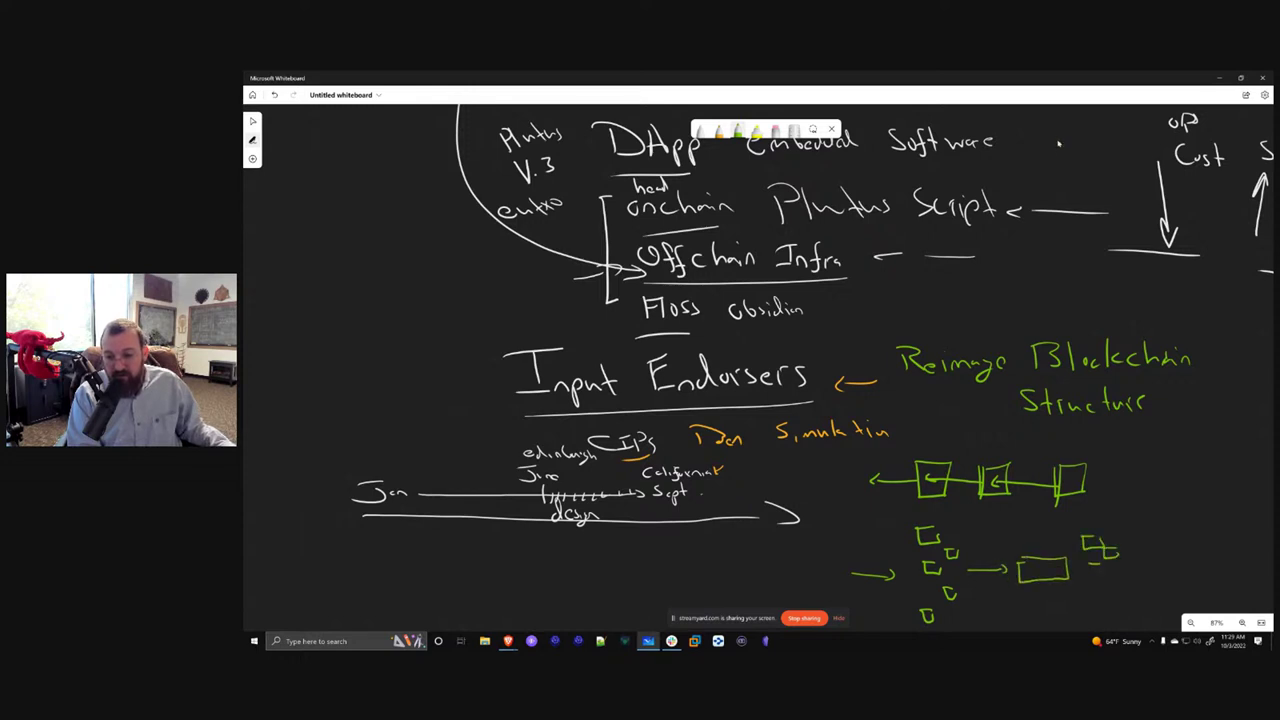
{"action": "mouse_move", "coordinate": [1090, 564]}
{"action": "left_mouse_down"}
{"action": "mouse_move", "coordinate": [1118, 582]}
{"action": "mouse_move", "coordinate": [1100, 604]}
{"action": "mouse_move", "coordinate": [1118, 596]}
{"action": "mouse_move", "coordinate": [1106, 620]}
{"action": "mouse_move", "coordinate": [1086, 571]}
{"action": "mouse_move", "coordinate": [1196, 588]}
{"action": "left_mouse_up"}
{"action": "left_click_drag", "start_coordinate": [1150, 565], "coordinate": [1198, 567]}
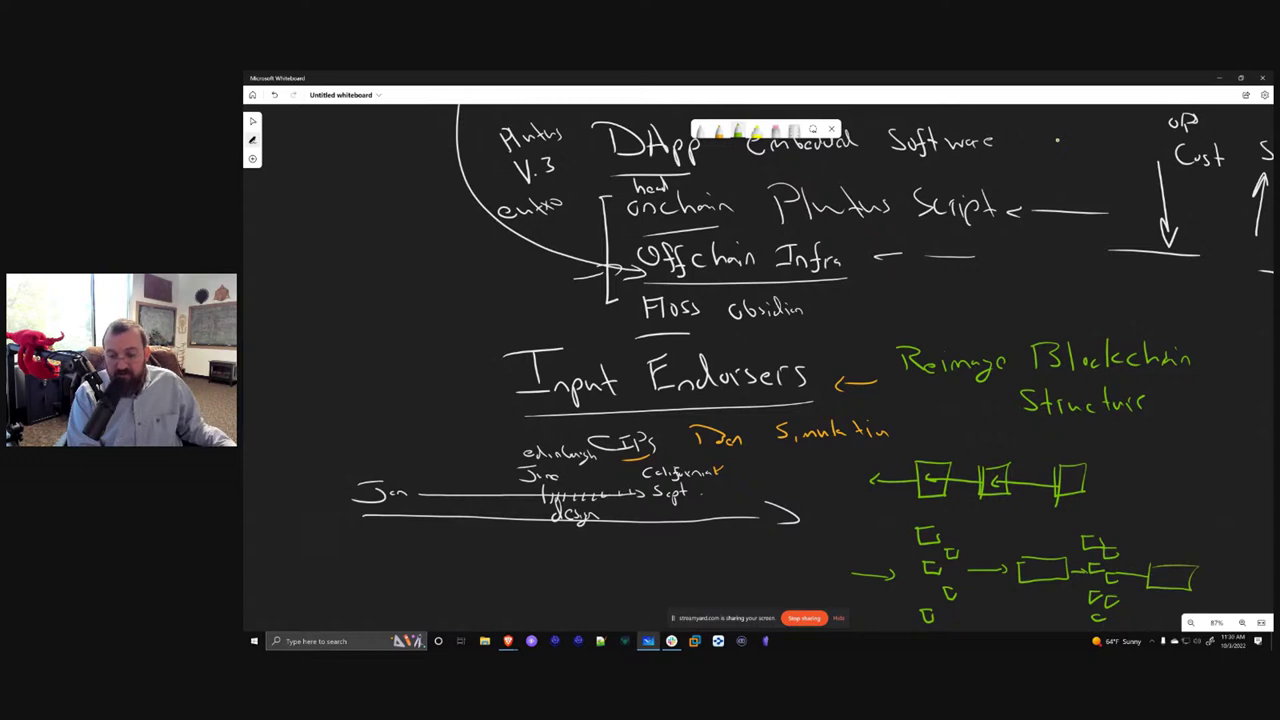
Label the blocks 'Input Blocks' and 'Key Blocks', add small marks, and underline Structure
{"action": "mouse_move", "coordinate": [955, 510]}
{"action": "left_mouse_down"}
{"action": "mouse_move", "coordinate": [955, 524]}
{"action": "mouse_move", "coordinate": [988, 536]}
{"action": "mouse_move", "coordinate": [1004, 518]}
{"action": "mouse_move", "coordinate": [982, 544]}
{"action": "left_mouse_up"}
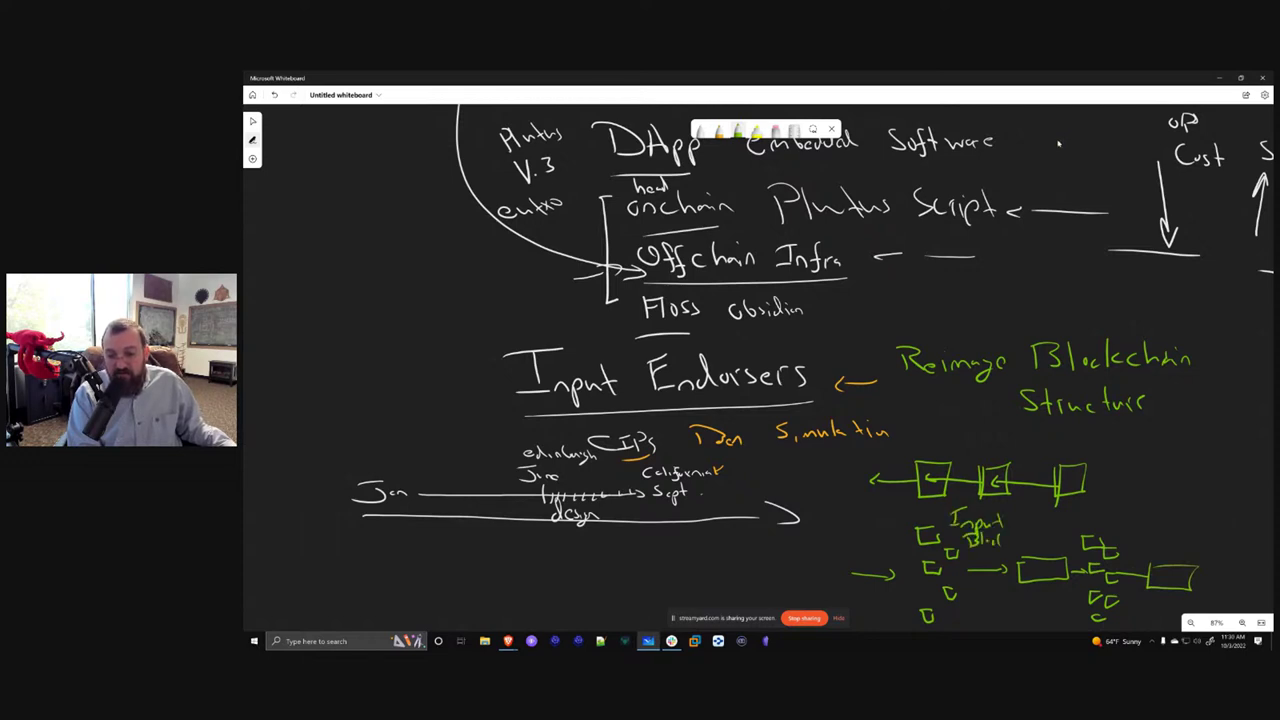
{"action": "left_click_drag", "start_coordinate": [1036, 512], "coordinate": [1036, 526]}
{"action": "mouse_move", "coordinate": [1038, 520]}
{"action": "left_mouse_down"}
{"action": "mouse_move", "coordinate": [1060, 536]}
{"action": "mouse_move", "coordinate": [1036, 546]}
{"action": "mouse_move", "coordinate": [1062, 548]}
{"action": "left_mouse_up"}
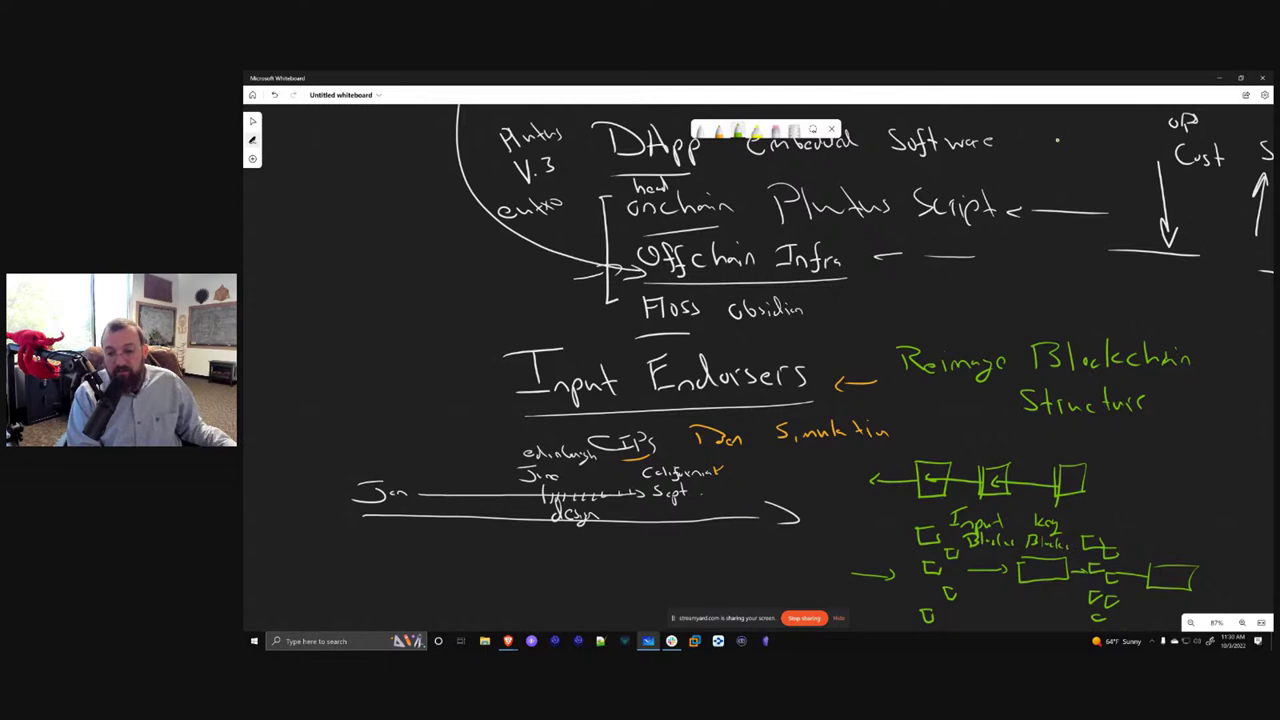
{"action": "left_click_drag", "start_coordinate": [918, 622], "coordinate": [952, 614]}
{"action": "left_click_drag", "start_coordinate": [1088, 526], "coordinate": [1120, 522]}
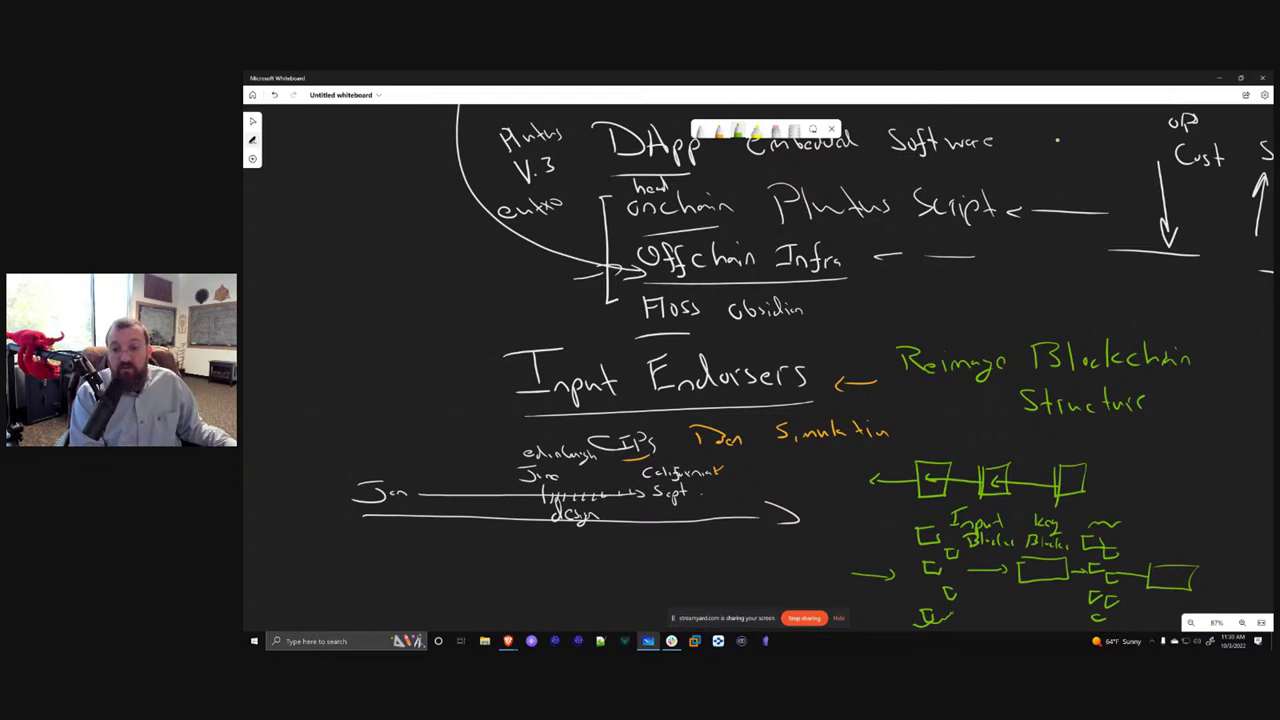
{"action": "left_click_drag", "start_coordinate": [1160, 432], "coordinate": [956, 427]}
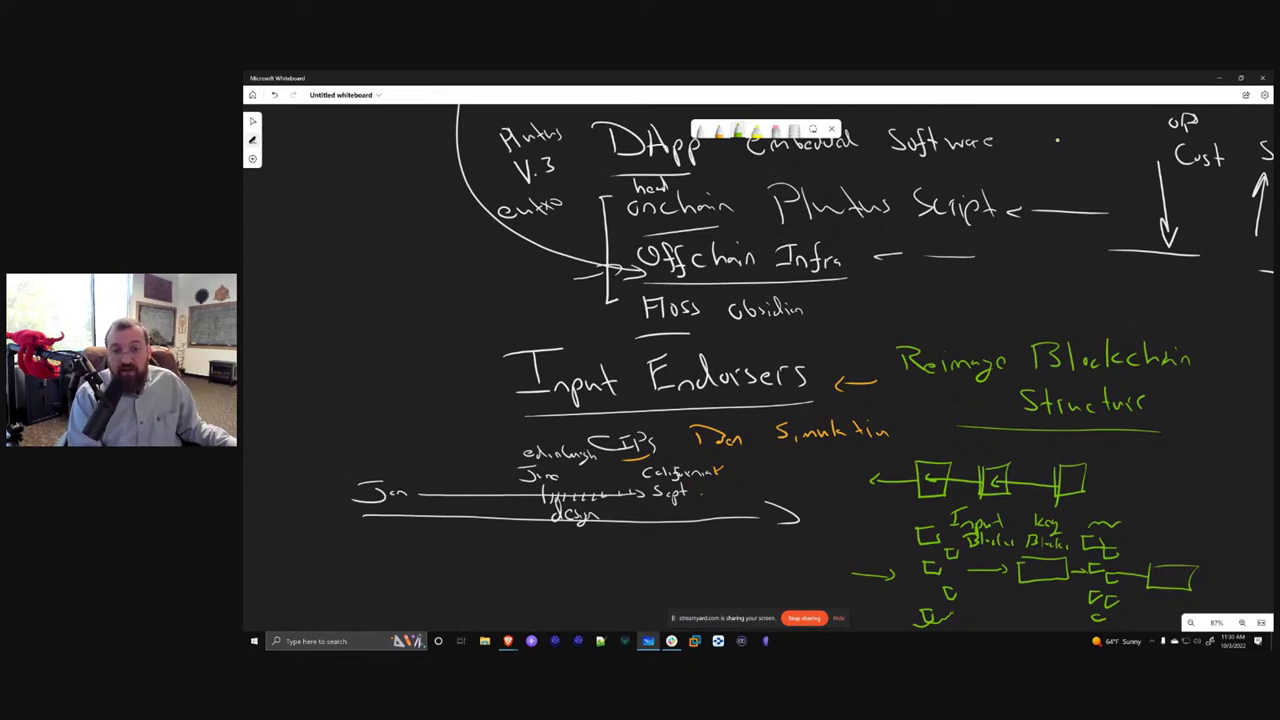
Write '0.25% Computation execution scripts' above the note and underline 0.25%
{"action": "mouse_move", "coordinate": [904, 284]}
{"action": "left_mouse_down"}
{"action": "mouse_move", "coordinate": [964, 300]}
{"action": "mouse_move", "coordinate": [1047, 295]}
{"action": "mouse_move", "coordinate": [1050, 306]}
{"action": "mouse_move", "coordinate": [1085, 284]}
{"action": "mouse_move", "coordinate": [1150, 292]}
{"action": "left_mouse_up"}
{"action": "left_click_drag", "start_coordinate": [1007, 318], "coordinate": [1014, 325]}
{"action": "left_click_drag", "start_coordinate": [1020, 316], "coordinate": [1030, 326]}
{"action": "mouse_move", "coordinate": [1030, 316]}
{"action": "left_mouse_down"}
{"action": "mouse_move", "coordinate": [1021, 326]}
{"action": "mouse_move", "coordinate": [1040, 326]}
{"action": "left_mouse_up"}
{"action": "left_click_drag", "start_coordinate": [1051, 320], "coordinate": [1162, 330]}
{"action": "left_click_drag", "start_coordinate": [1178, 306], "coordinate": [1184, 330]}
{"action": "left_click_drag", "start_coordinate": [910, 321], "coordinate": [960, 321]}
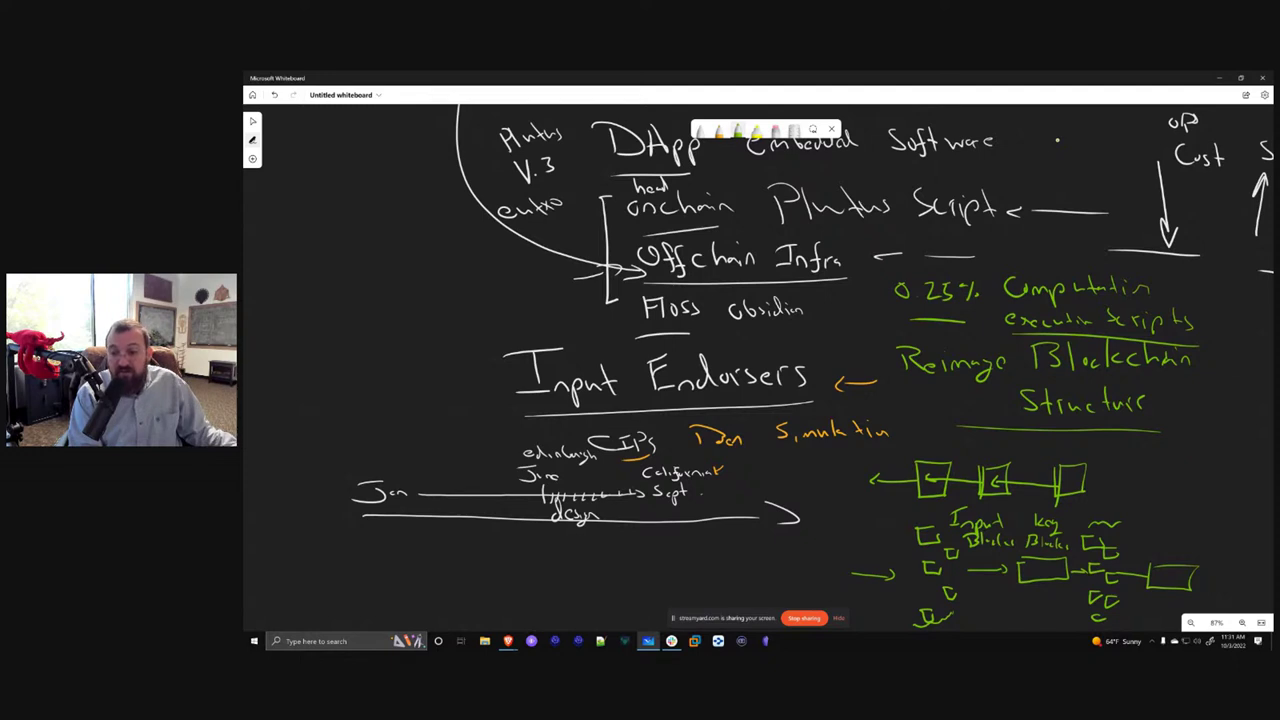
Write 'Continuous execution' under Structure and draw an upward speed arrow
{"action": "mouse_move", "coordinate": [988, 437]}
{"action": "left_mouse_down"}
{"action": "mouse_move", "coordinate": [978, 450]}
{"action": "mouse_move", "coordinate": [1008, 450]}
{"action": "left_mouse_up"}
{"action": "mouse_move", "coordinate": [1016, 434]}
{"action": "left_mouse_down"}
{"action": "mouse_move", "coordinate": [1017, 450]}
{"action": "mouse_move", "coordinate": [1174, 446]}
{"action": "left_mouse_up"}
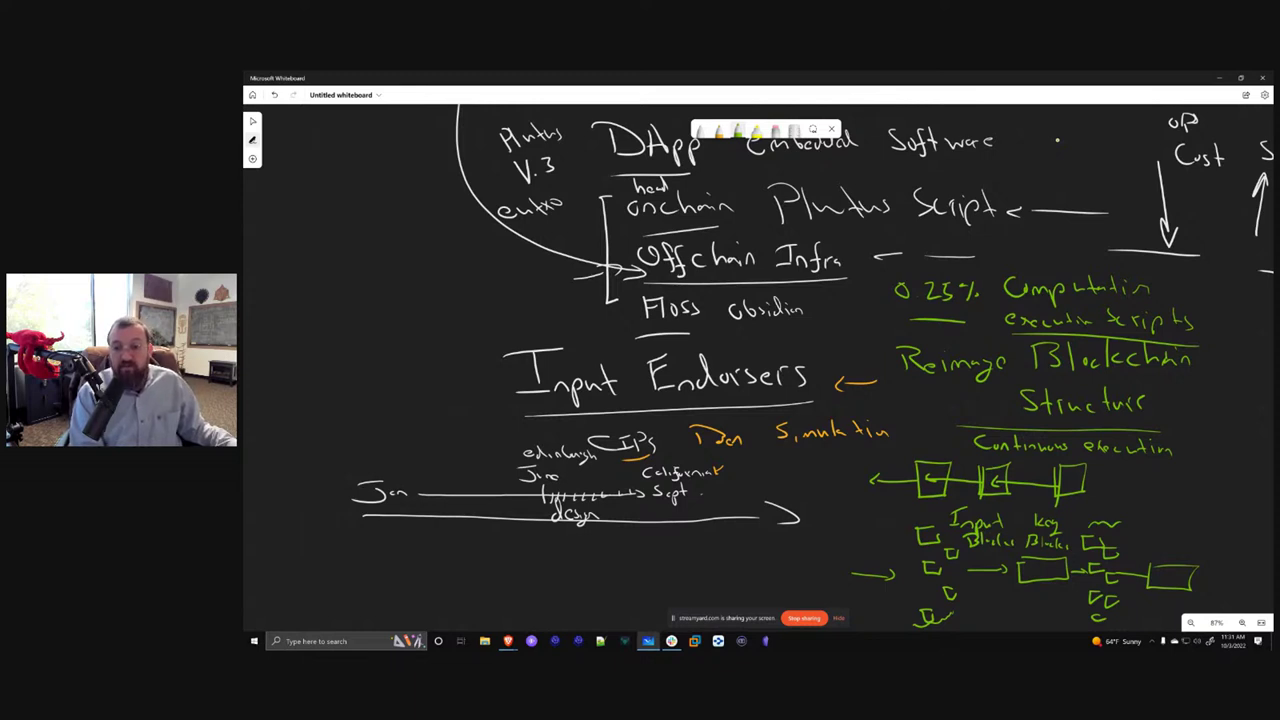
{"action": "mouse_move", "coordinate": [1209, 464]}
{"action": "left_mouse_down"}
{"action": "mouse_move", "coordinate": [1207, 418]}
{"action": "mouse_move", "coordinate": [1216, 432]}
{"action": "mouse_move", "coordinate": [1200, 405]}
{"action": "mouse_move", "coordinate": [1238, 405]}
{"action": "mouse_move", "coordinate": [1230, 472]}
{"action": "mouse_move", "coordinate": [1256, 469]}
{"action": "left_mouse_up"}
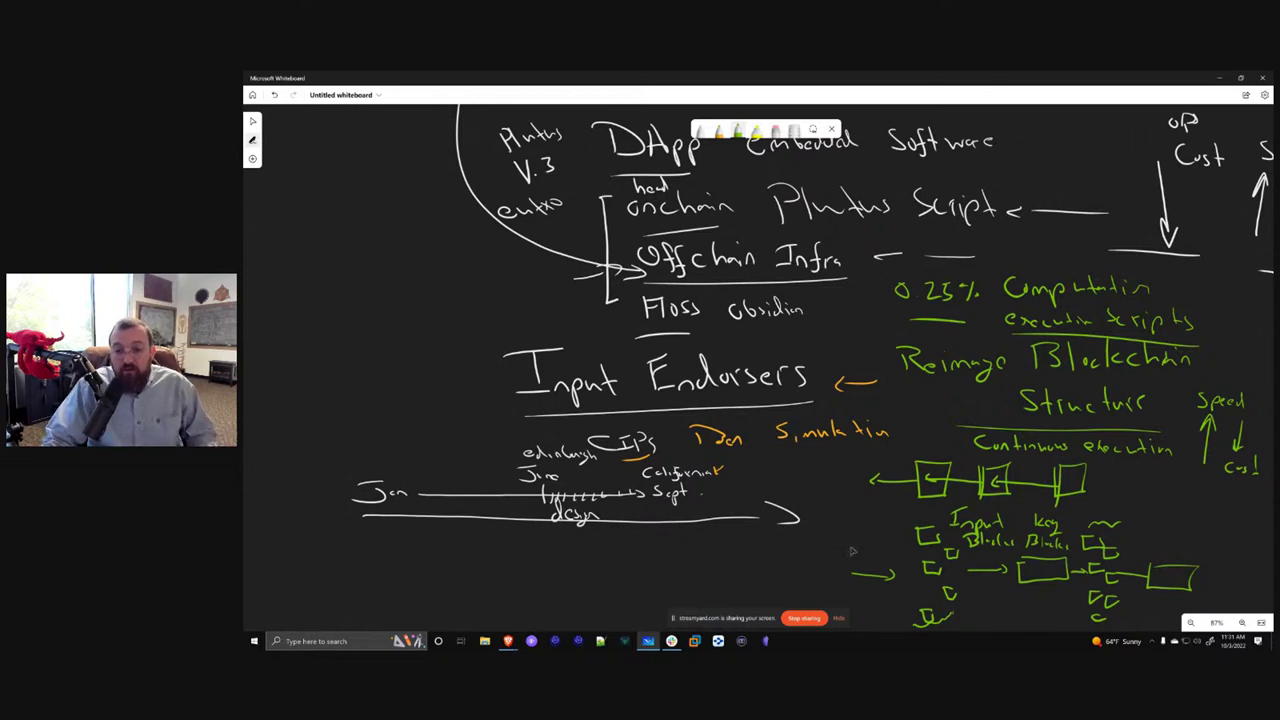
Write 'Network stall decentralization' in green below the block diagram
{"action": "left_click_drag", "start_coordinate": [837, 520], "coordinate": [734, 394]}
{"action": "mouse_move", "coordinate": [712, 515]}
{"action": "left_mouse_down"}
{"action": "mouse_move", "coordinate": [712, 537]}
{"action": "mouse_move", "coordinate": [727, 510]}
{"action": "mouse_move", "coordinate": [750, 533]}
{"action": "left_mouse_up"}
{"action": "mouse_move", "coordinate": [761, 512]}
{"action": "left_mouse_down"}
{"action": "mouse_move", "coordinate": [763, 534]}
{"action": "mouse_move", "coordinate": [813, 522]}
{"action": "left_mouse_up"}
{"action": "left_click_drag", "start_coordinate": [818, 512], "coordinate": [842, 532]}
{"action": "mouse_move", "coordinate": [857, 512]}
{"action": "left_mouse_down"}
{"action": "mouse_move", "coordinate": [861, 532]}
{"action": "mouse_move", "coordinate": [880, 532]}
{"action": "left_mouse_up"}
{"action": "left_click_drag", "start_coordinate": [889, 514], "coordinate": [892, 536]}
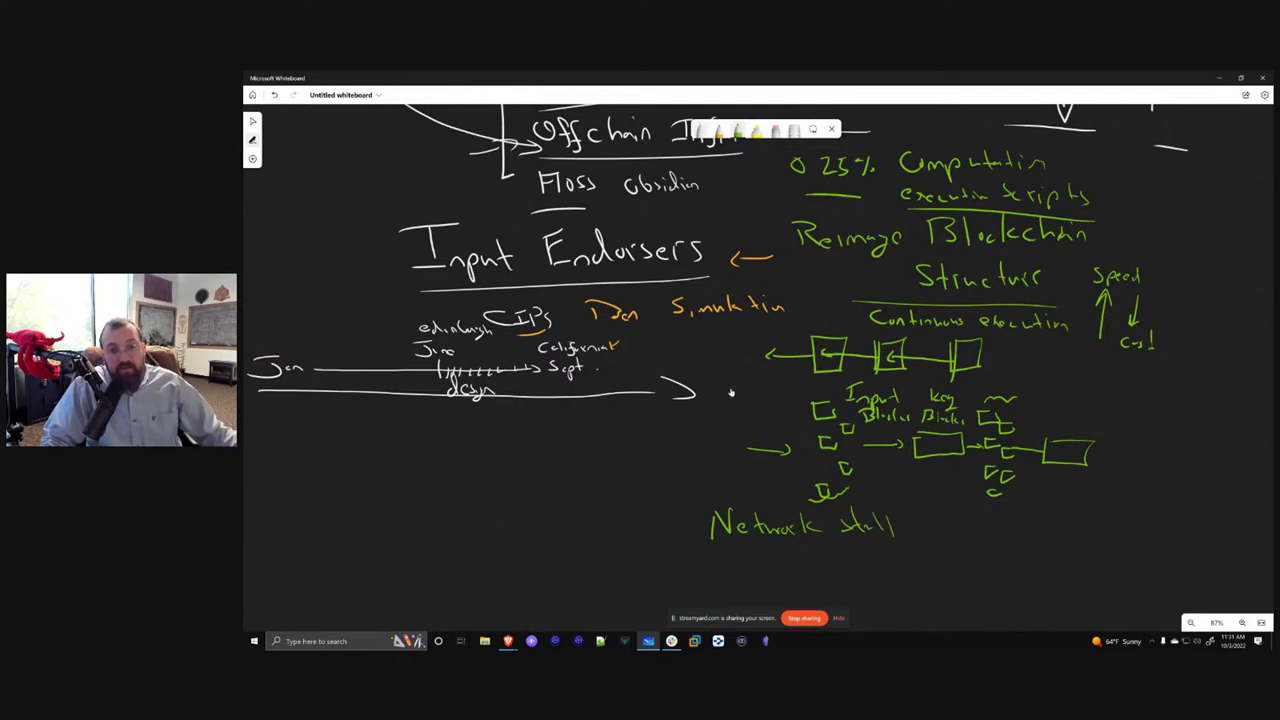
{"action": "left_click_drag", "start_coordinate": [944, 526], "coordinate": [982, 530]}
{"action": "left_click_drag", "start_coordinate": [986, 532], "coordinate": [1006, 534]}
{"action": "left_click_drag", "start_coordinate": [1008, 516], "coordinate": [1016, 530]}
{"action": "left_click_drag", "start_coordinate": [1024, 542], "coordinate": [1054, 542]}
{"action": "mouse_move", "coordinate": [1060, 528]}
{"action": "left_mouse_down"}
{"action": "mouse_move", "coordinate": [1066, 540]}
{"action": "mouse_move", "coordinate": [1130, 544]}
{"action": "left_mouse_up"}
Circle CIPs, write 'SPO >' with an up arrow and 'Larger K' below the timeline
{"action": "left_click_drag", "start_coordinate": [546, 338], "coordinate": [578, 318]}
{"action": "mouse_move", "coordinate": [472, 432]}
{"action": "left_mouse_down"}
{"action": "mouse_move", "coordinate": [462, 454]}
{"action": "mouse_move", "coordinate": [508, 436]}
{"action": "mouse_move", "coordinate": [534, 450]}
{"action": "left_mouse_up"}
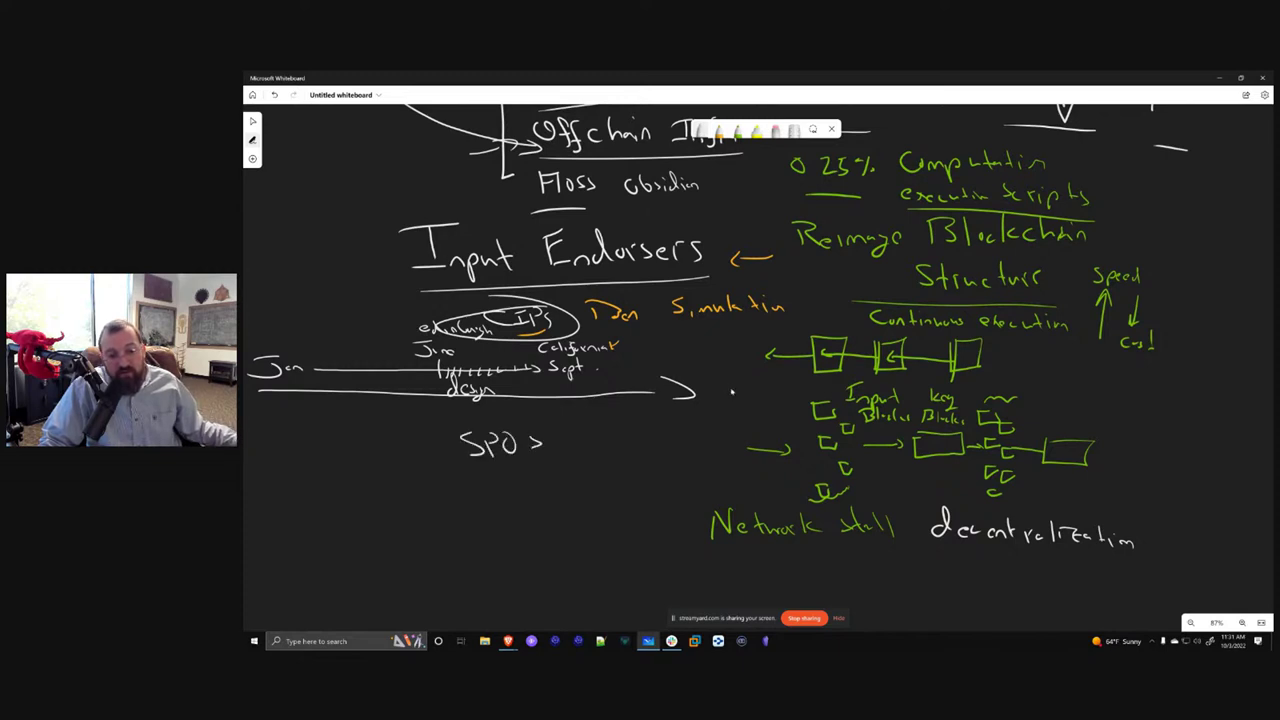
{"action": "left_click_drag", "start_coordinate": [595, 510], "coordinate": [572, 426]}
{"action": "mouse_move", "coordinate": [567, 452]}
{"action": "left_mouse_down"}
{"action": "mouse_move", "coordinate": [580, 420]}
{"action": "mouse_move", "coordinate": [596, 440]}
{"action": "left_mouse_up"}
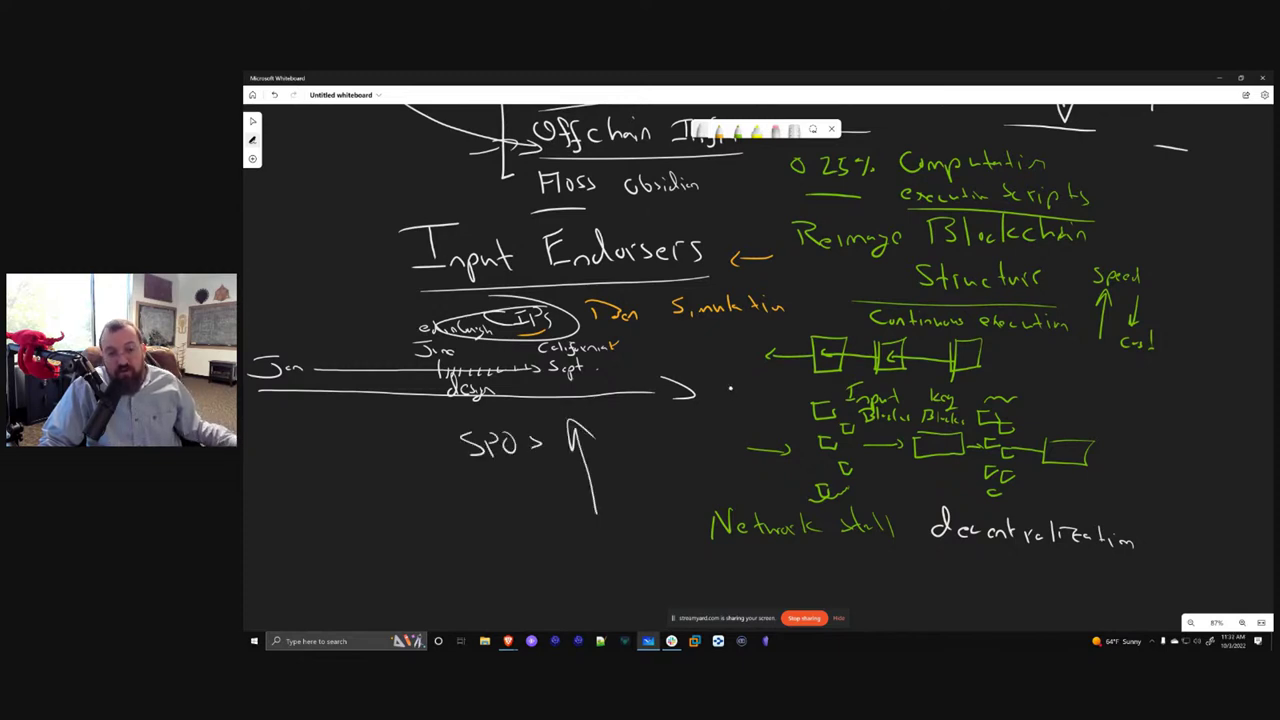
{"action": "left_click_drag", "start_coordinate": [482, 530], "coordinate": [489, 560]}
{"action": "left_click_drag", "start_coordinate": [514, 534], "coordinate": [516, 557]}
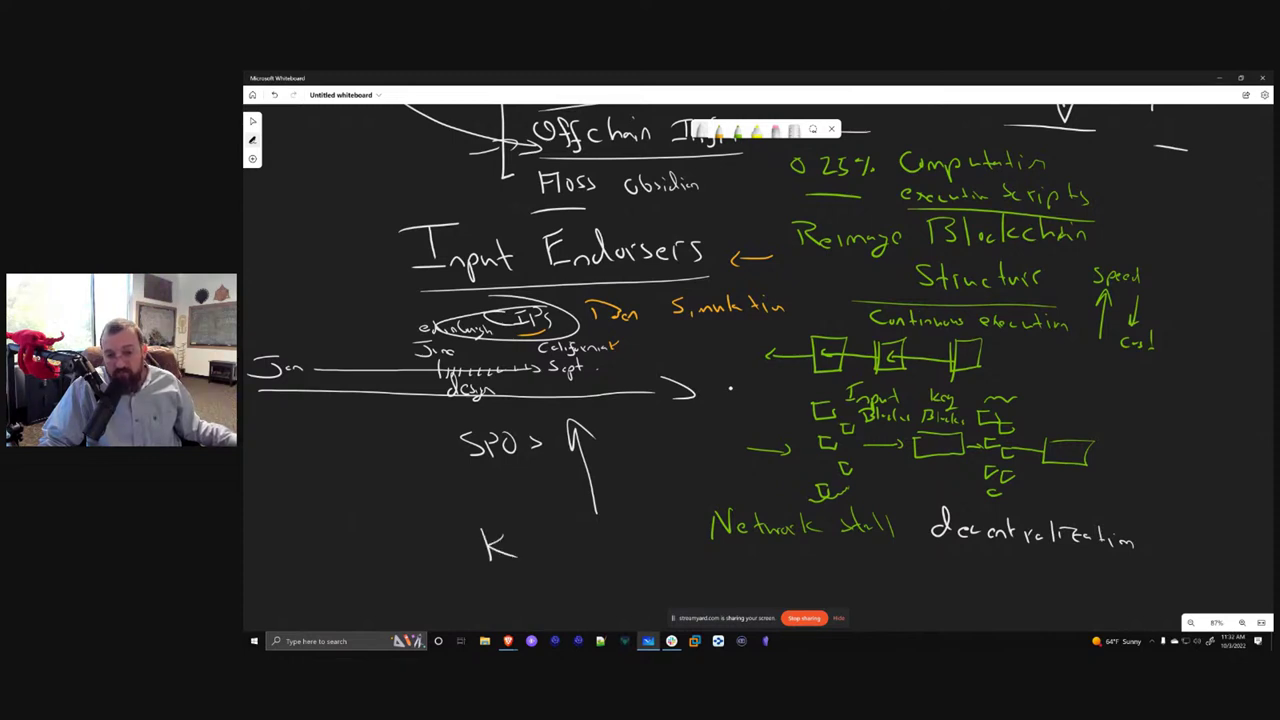
{"action": "mouse_move", "coordinate": [334, 534]}
{"action": "left_mouse_down"}
{"action": "mouse_move", "coordinate": [337, 556]}
{"action": "mouse_move", "coordinate": [404, 556]}
{"action": "left_mouse_up"}
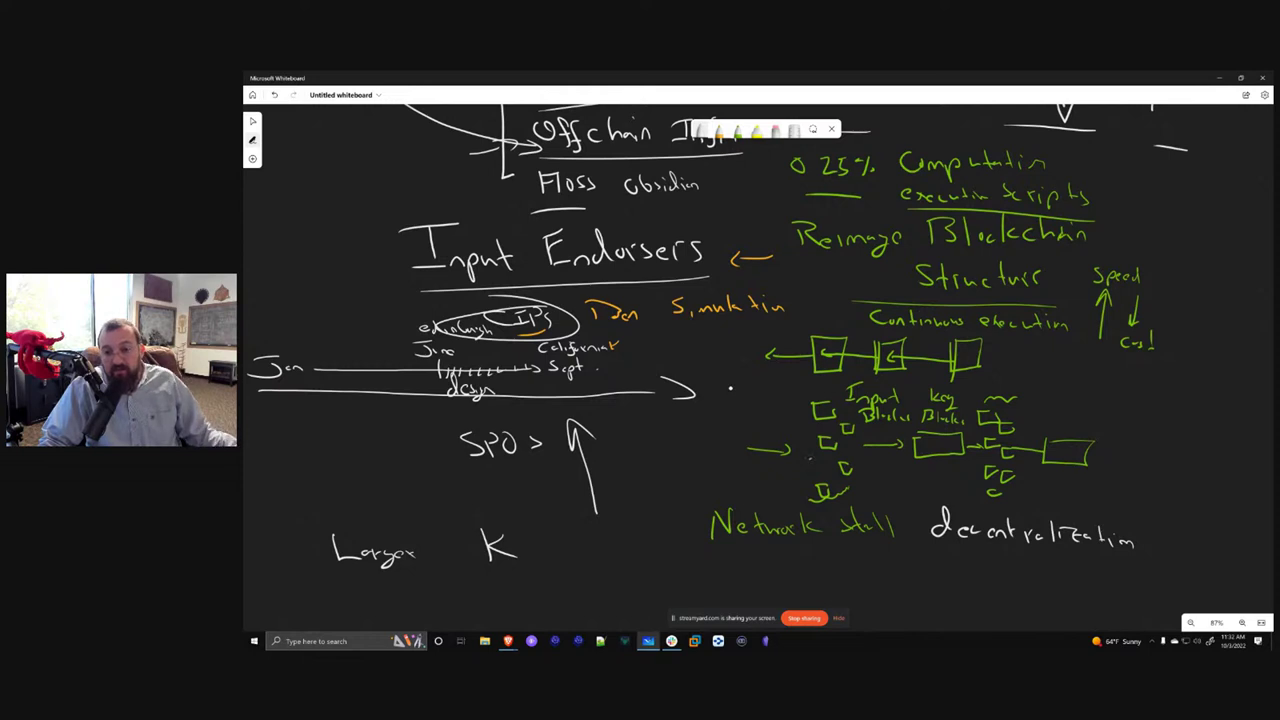
{"action": "left_click_drag", "start_coordinate": [950, 348], "coordinate": [1114, 353]}
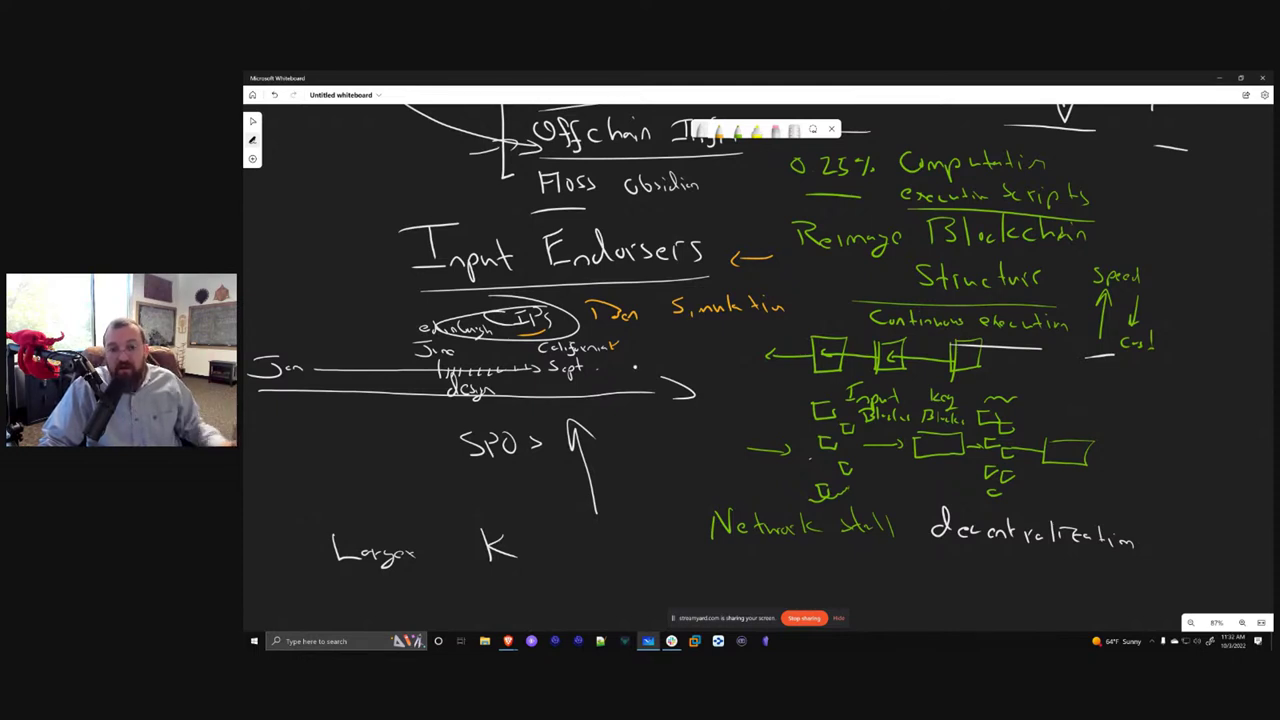
Draw a small arrow into Input Endorsers labelled 'Blockchain'
{"action": "scroll", "coordinate": [777, 409], "scroll_direction": "down", "scroll_amount": 3}
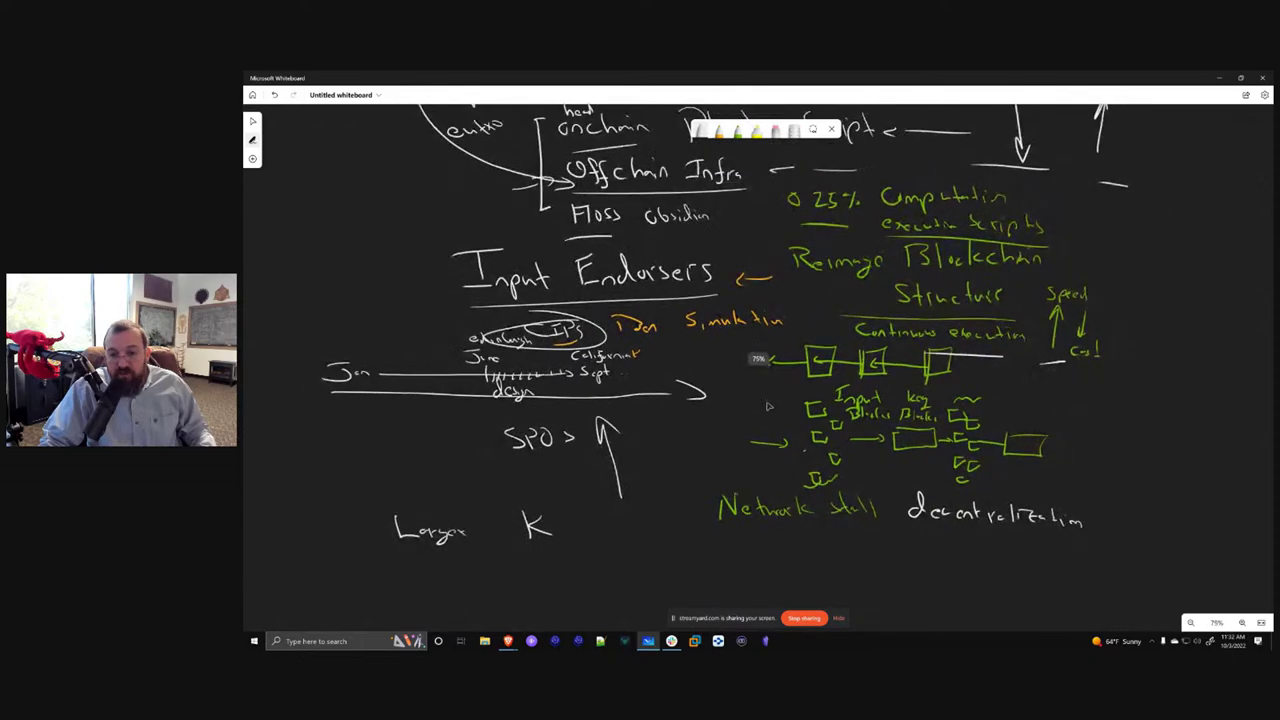
{"action": "left_click_drag", "start_coordinate": [374, 273], "coordinate": [406, 273]}
{"action": "left_click_drag", "start_coordinate": [410, 266], "coordinate": [340, 311]}
{"action": "left_click_drag", "start_coordinate": [326, 290], "coordinate": [358, 310]}
{"action": "mouse_move", "coordinate": [368, 288]}
{"action": "left_mouse_down"}
{"action": "mouse_move", "coordinate": [370, 310]}
{"action": "mouse_move", "coordinate": [382, 306]}
{"action": "left_mouse_up"}
{"action": "left_click_drag", "start_coordinate": [398, 300], "coordinate": [404, 306]}
{"action": "mouse_move", "coordinate": [416, 290]}
{"action": "left_mouse_down"}
{"action": "mouse_move", "coordinate": [418, 306]}
{"action": "mouse_move", "coordinate": [430, 302]}
{"action": "left_mouse_up"}
{"action": "left_click_drag", "start_coordinate": [432, 280], "coordinate": [450, 299]}
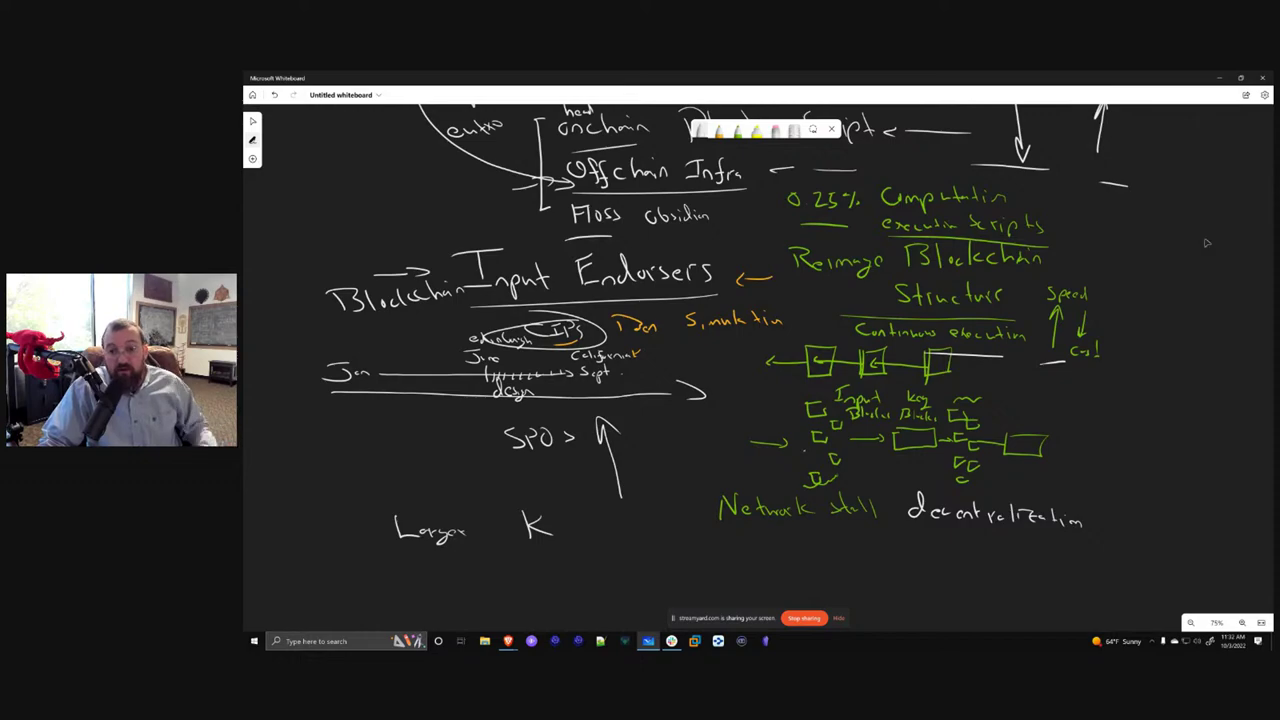
Underline Fast Bootstrap, circle the Mithril and Hydra headings, and bracket the green blockchain notes
{"action": "scroll", "coordinate": [760, 370], "scroll_direction": "up", "scroll_amount": 5}
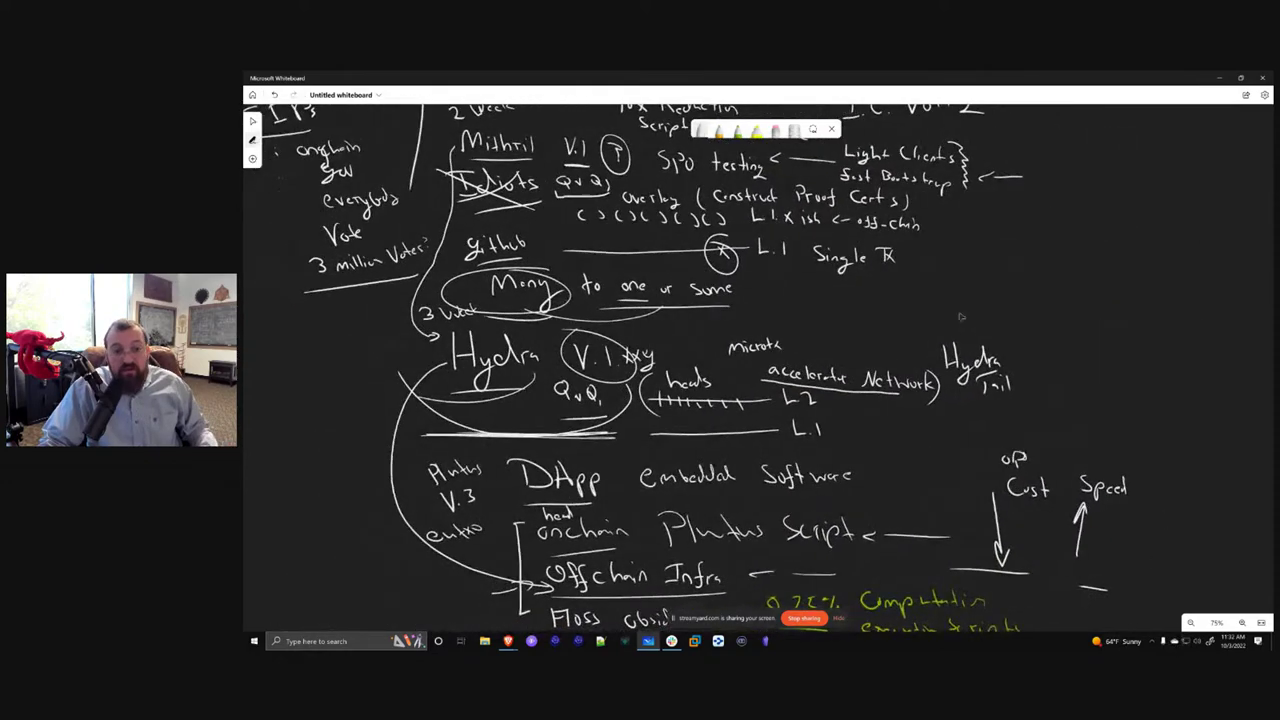
{"action": "scroll", "coordinate": [1040, 300], "scroll_direction": "up", "scroll_amount": 2}
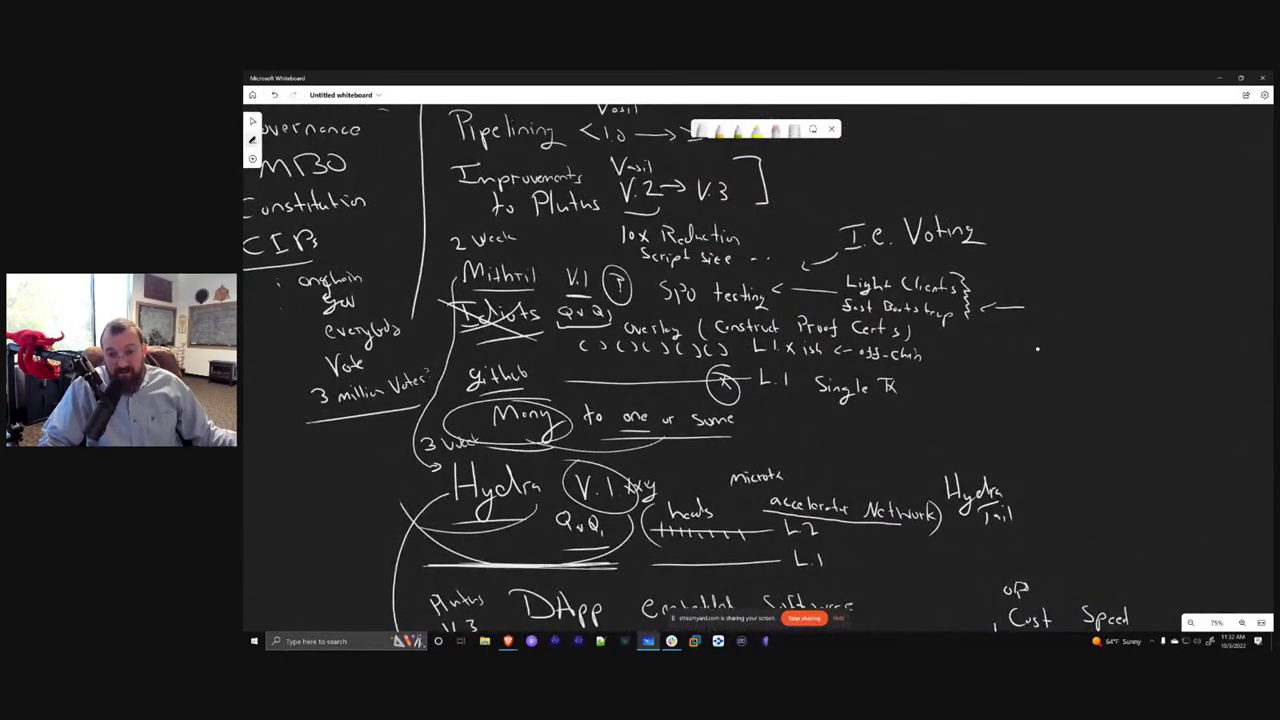
{"action": "mouse_move", "coordinate": [940, 317]}
{"action": "left_mouse_down"}
{"action": "mouse_move", "coordinate": [841, 320]}
{"action": "mouse_move", "coordinate": [924, 294]}
{"action": "left_mouse_up"}
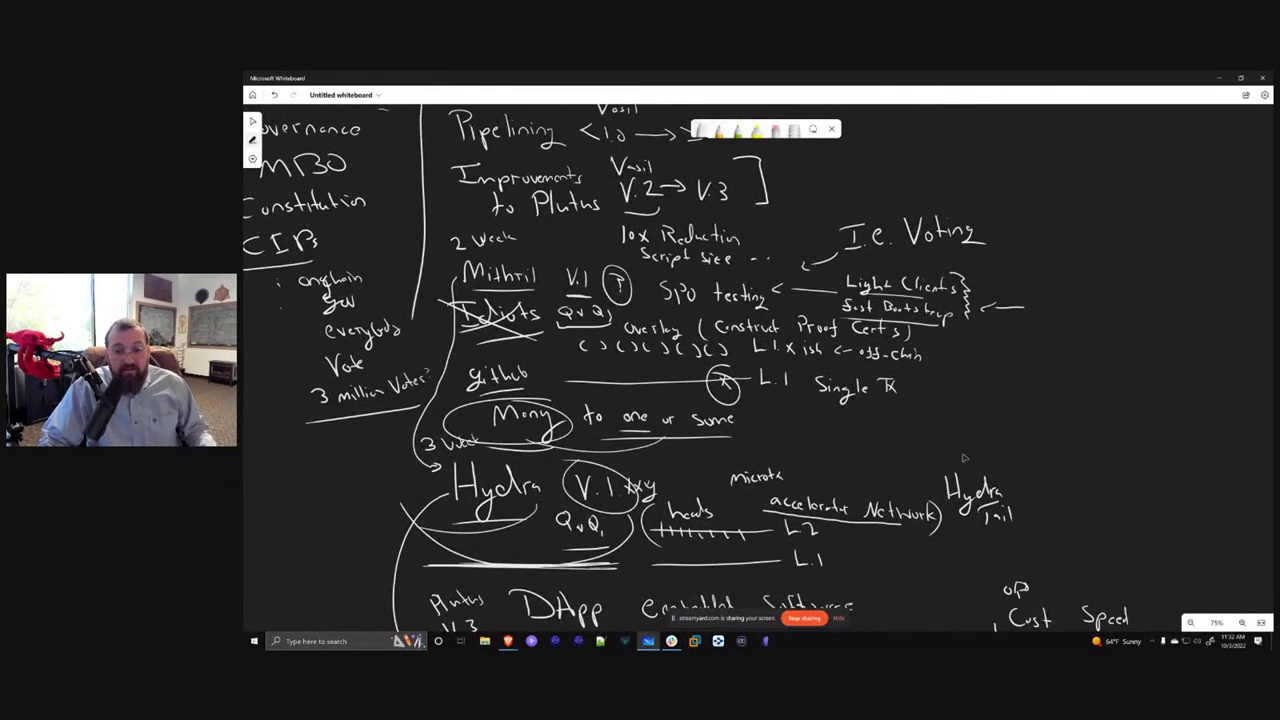
{"action": "mouse_move", "coordinate": [532, 259]}
{"action": "left_mouse_down"}
{"action": "mouse_move", "coordinate": [490, 257]}
{"action": "mouse_move", "coordinate": [520, 260]}
{"action": "left_mouse_up"}
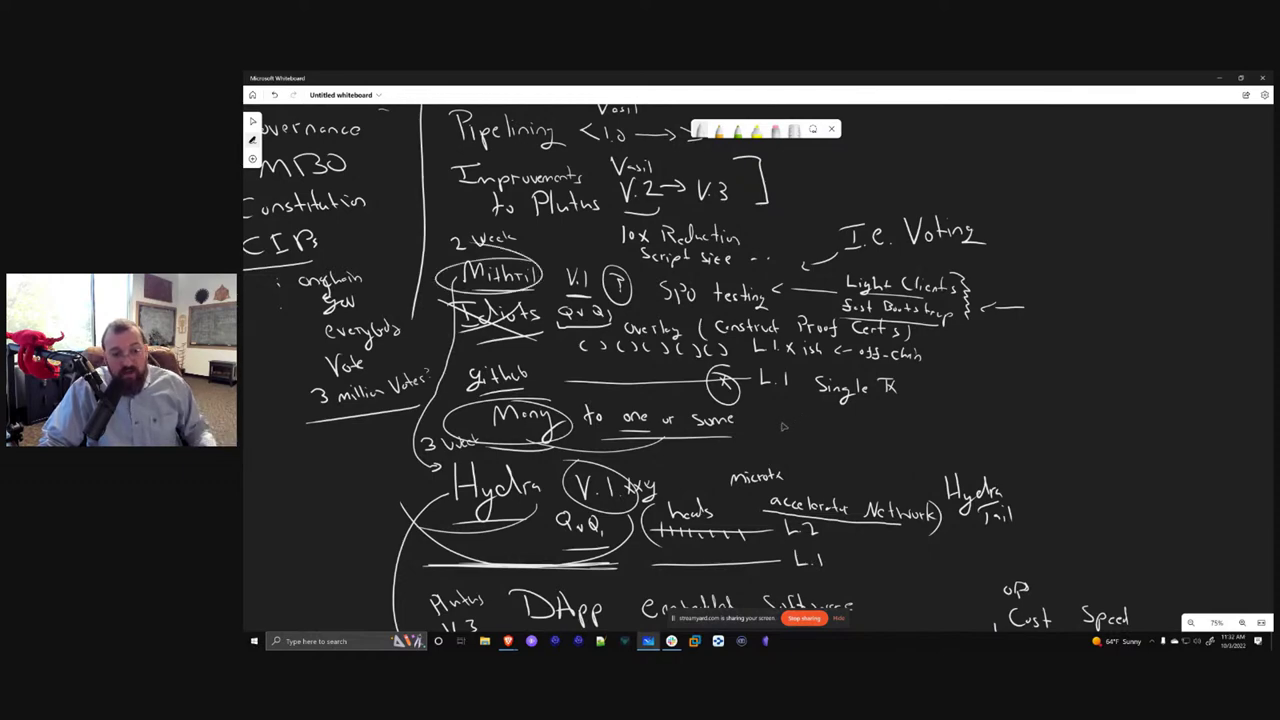
{"action": "left_click_drag", "start_coordinate": [903, 597], "coordinate": [929, 515]}
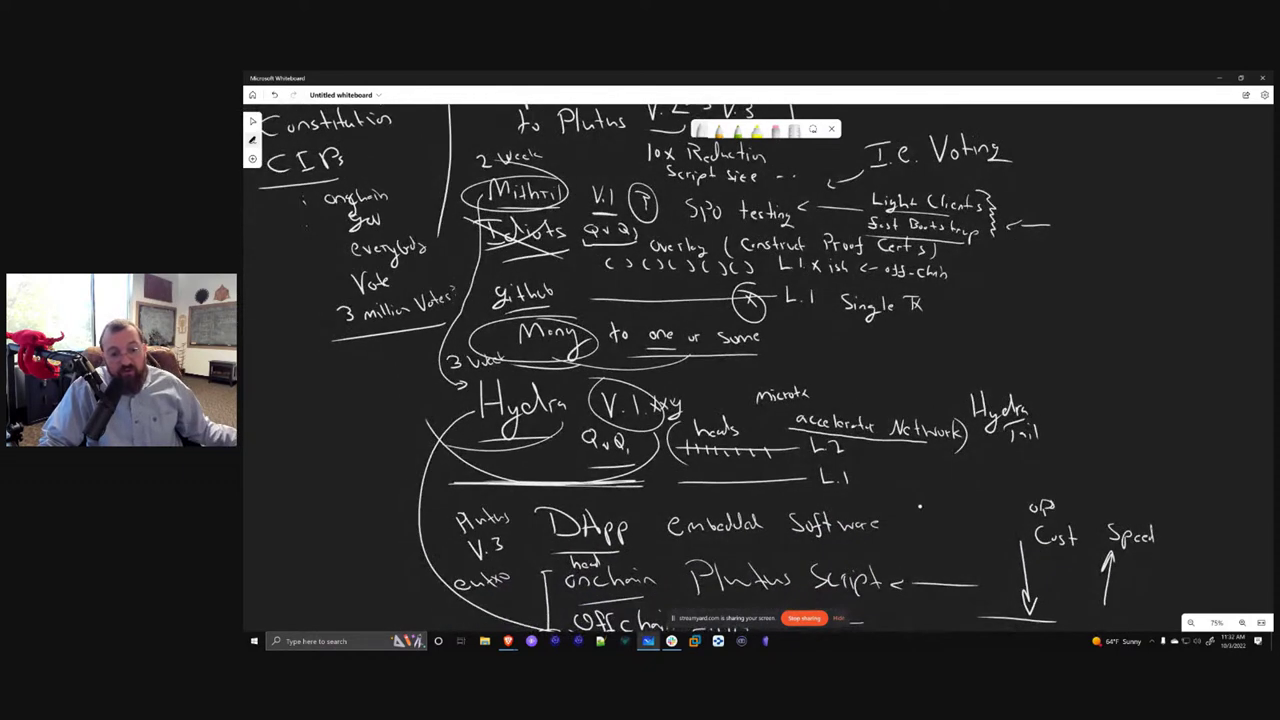
{"action": "left_click_drag", "start_coordinate": [556, 378], "coordinate": [592, 428]}
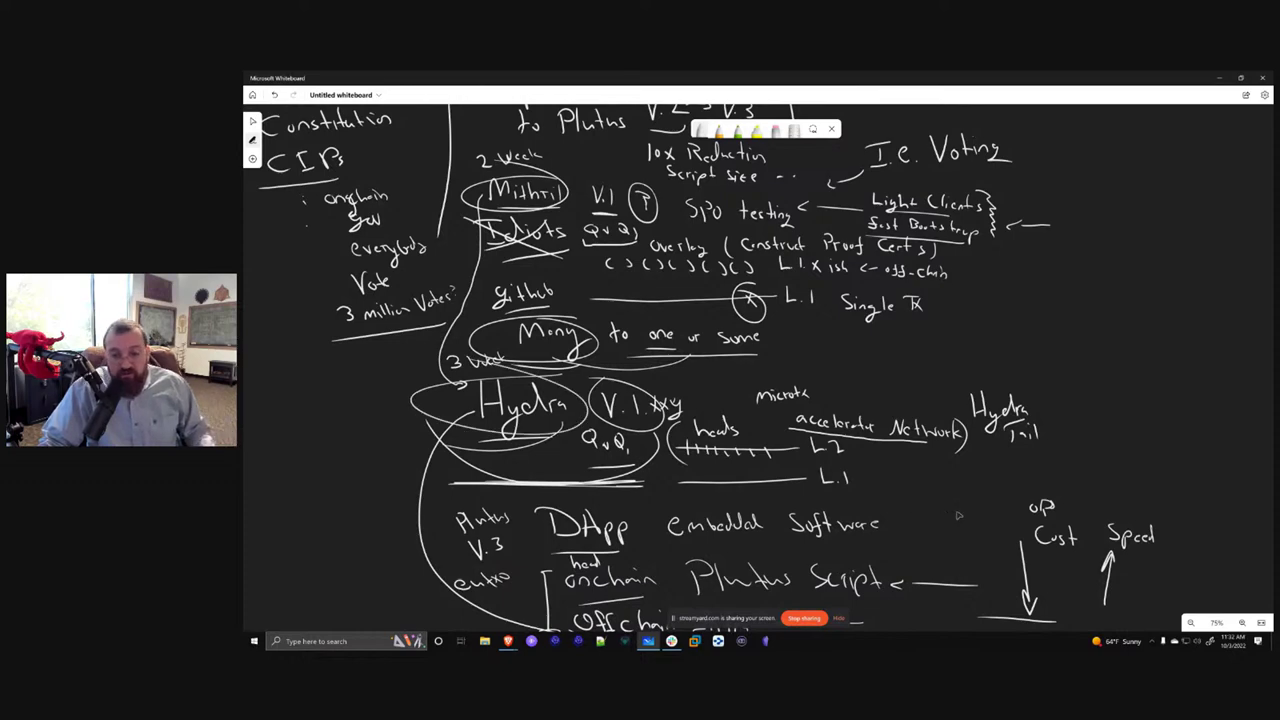
{"action": "left_click_drag", "start_coordinate": [1124, 434], "coordinate": [1134, 89]}
{"action": "left_click_drag", "start_coordinate": [1160, 496], "coordinate": [1068, 425]}
{"action": "mouse_move", "coordinate": [958, 228]}
{"action": "left_mouse_down"}
{"action": "mouse_move", "coordinate": [1045, 396]}
{"action": "mouse_move", "coordinate": [1014, 576]}
{"action": "left_mouse_up"}
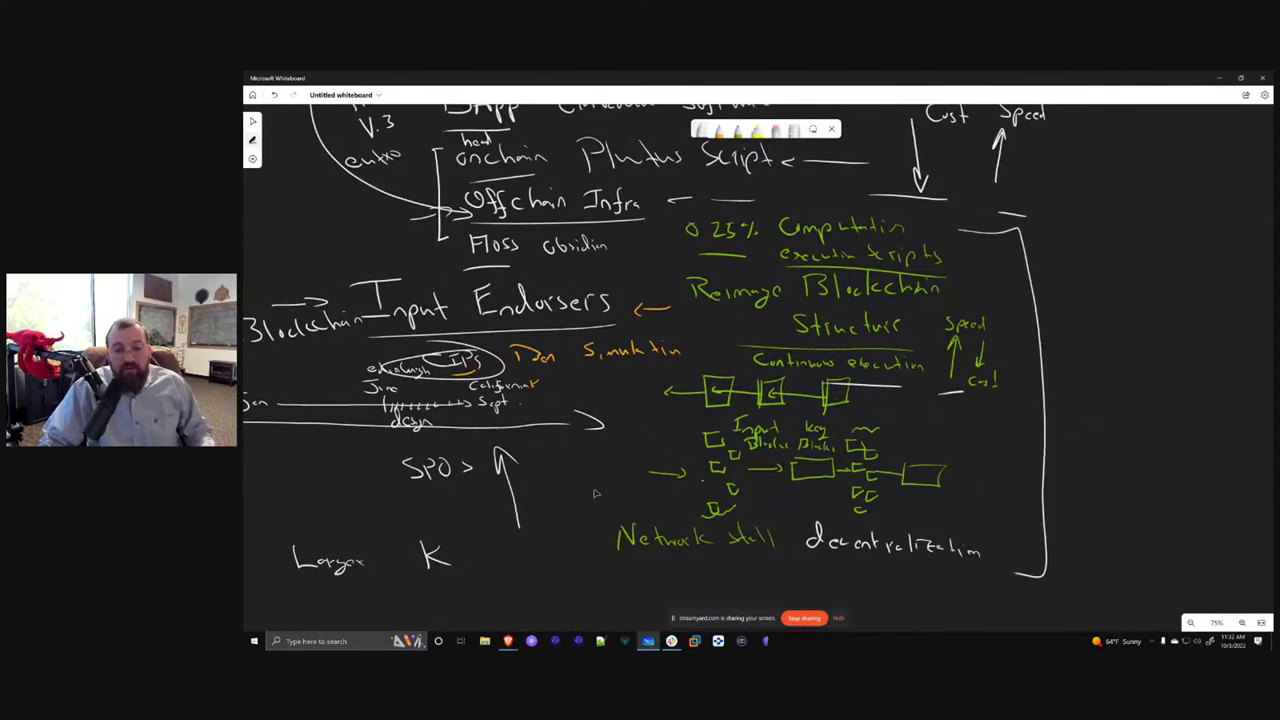
Enclose the Input Endorsers notes in a large arc with a 'Final milestone' arrow to the timeline
{"action": "left_click_drag", "start_coordinate": [597, 494], "coordinate": [924, 527]}
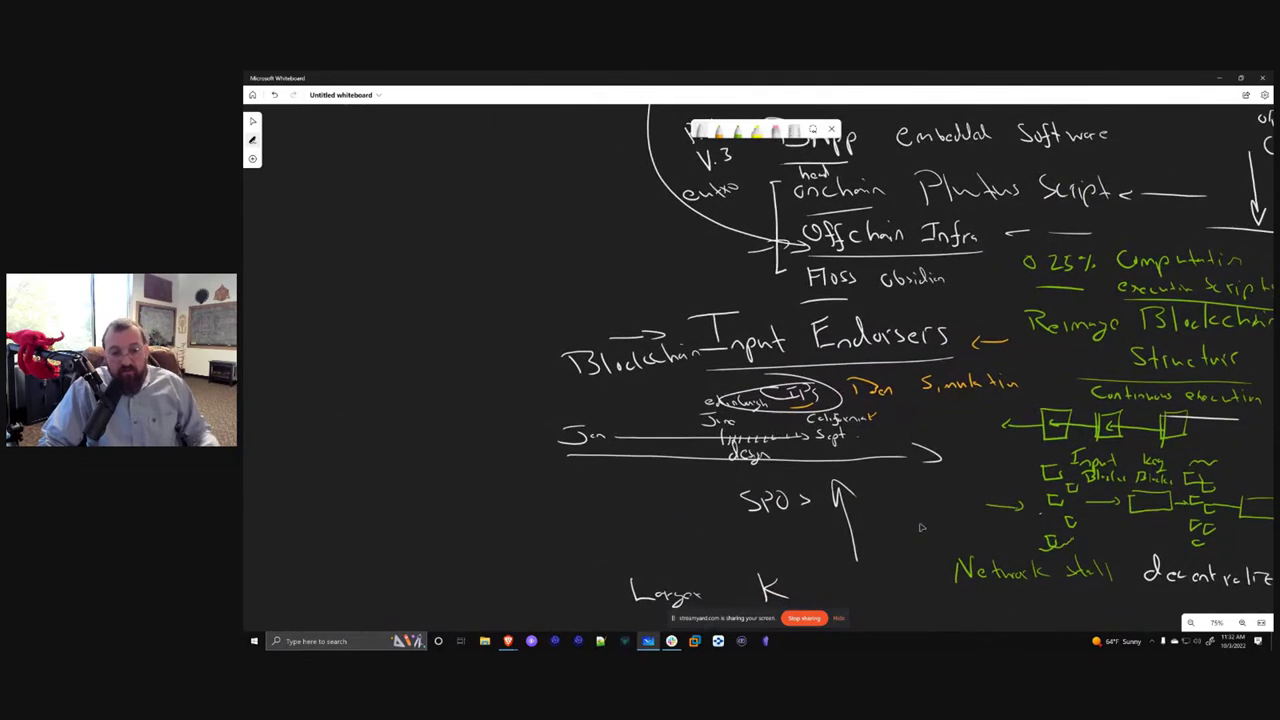
{"action": "left_click_drag", "start_coordinate": [550, 310], "coordinate": [548, 590]}
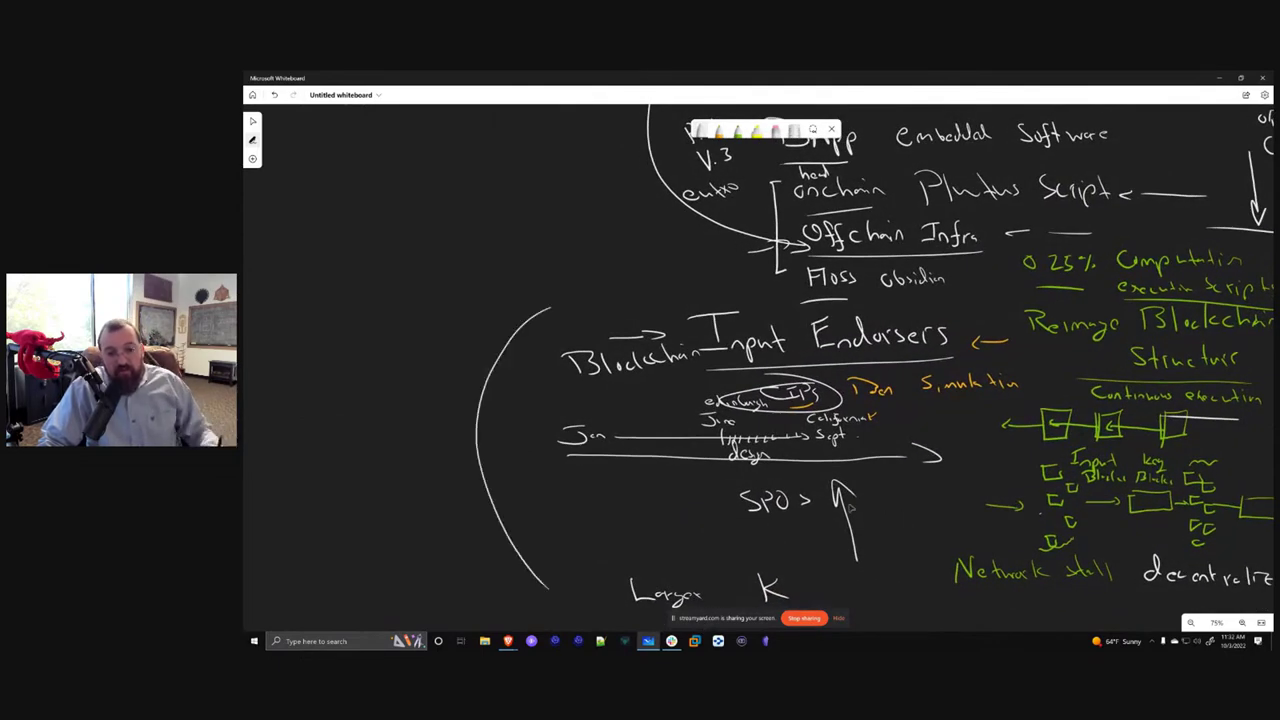
{"action": "left_click_drag", "start_coordinate": [558, 402], "coordinate": [652, 403]}
{"action": "mouse_move", "coordinate": [504, 398]}
{"action": "left_mouse_down"}
{"action": "mouse_move", "coordinate": [492, 411]}
{"action": "mouse_move", "coordinate": [524, 408]}
{"action": "mouse_move", "coordinate": [508, 430]}
{"action": "mouse_move", "coordinate": [538, 426]}
{"action": "left_mouse_up"}
{"action": "scroll", "coordinate": [589, 260], "scroll_direction": "up", "scroll_amount": 10}
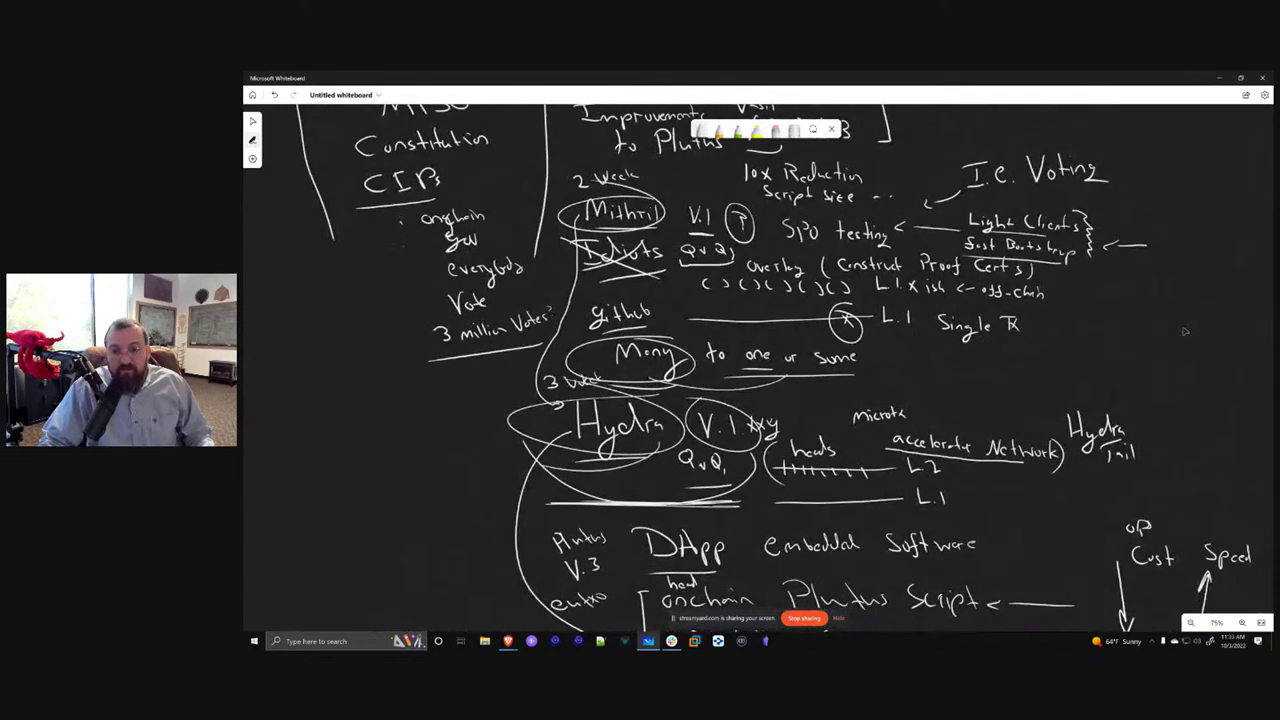
{"action": "scroll", "coordinate": [1177, 339], "scroll_direction": "up", "scroll_amount": 4}
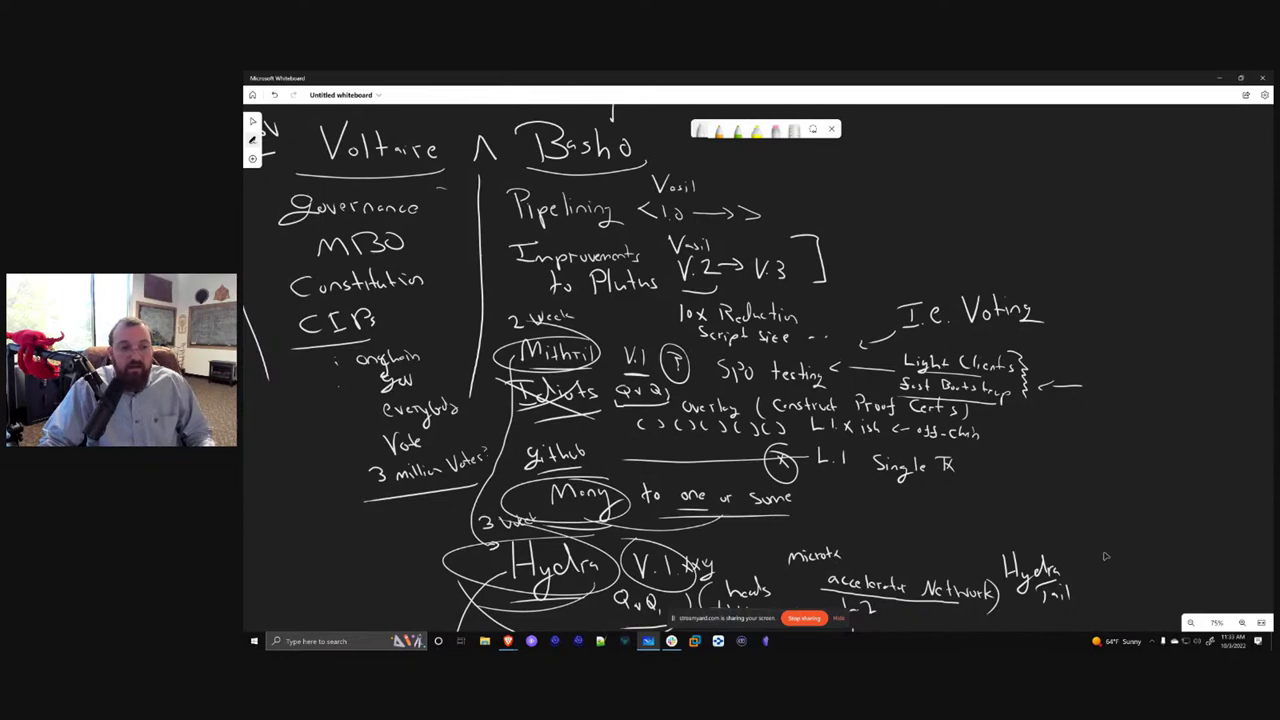
{"action": "left_click_drag", "start_coordinate": [1100, 551], "coordinate": [1066, 229]}
{"action": "scroll", "coordinate": [1066, 229], "scroll_direction": "down", "scroll_amount": 3}
{"action": "scroll", "coordinate": [845, 232], "scroll_direction": "down", "scroll_amount": 3}
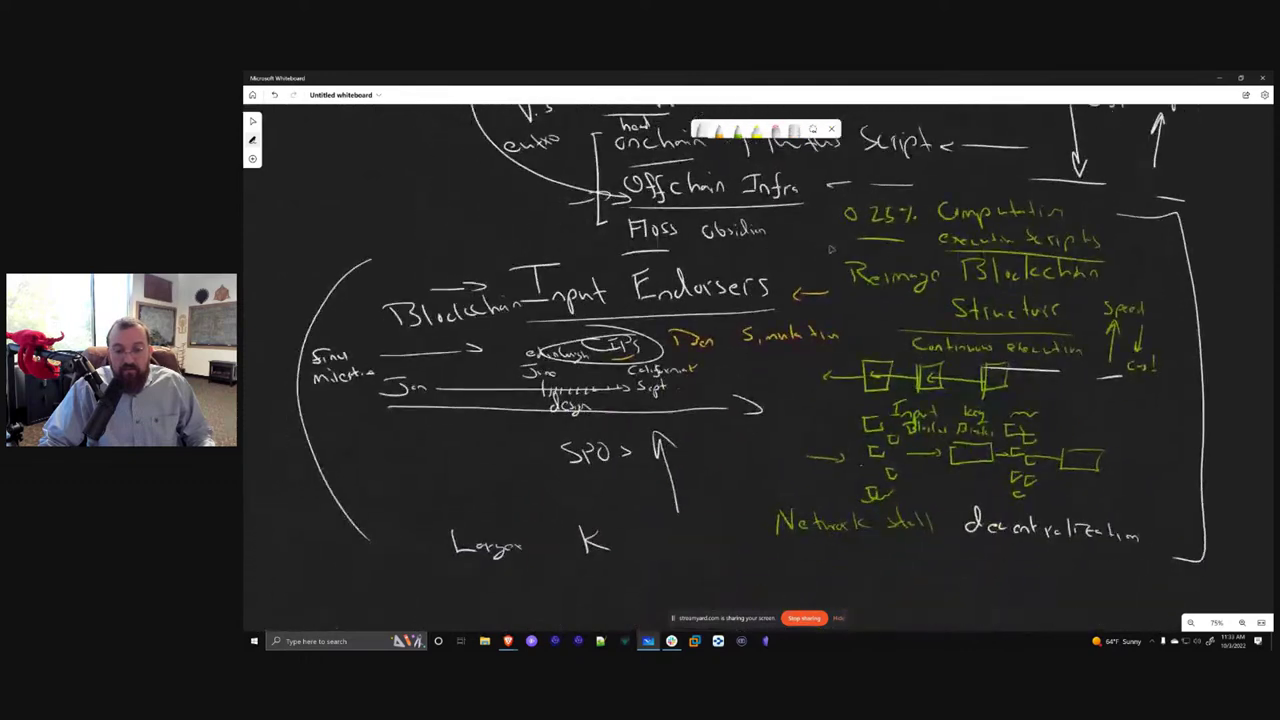
{"action": "scroll", "coordinate": [845, 232], "scroll_direction": "down", "scroll_amount": 1}
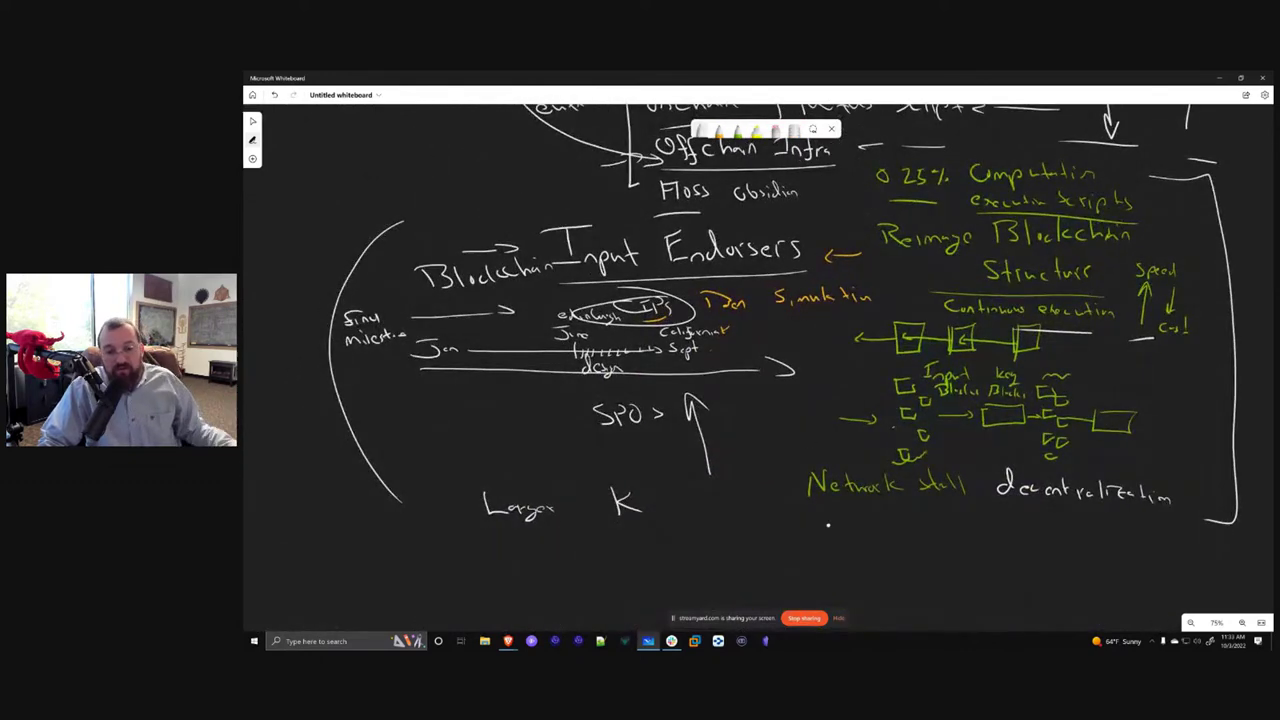
Draw a line under Larger K and write 'Scale 5-10 years of Use'
{"action": "mouse_move", "coordinate": [505, 547]}
{"action": "left_mouse_down"}
{"action": "mouse_move", "coordinate": [715, 543]}
{"action": "mouse_move", "coordinate": [470, 547]}
{"action": "left_mouse_up"}
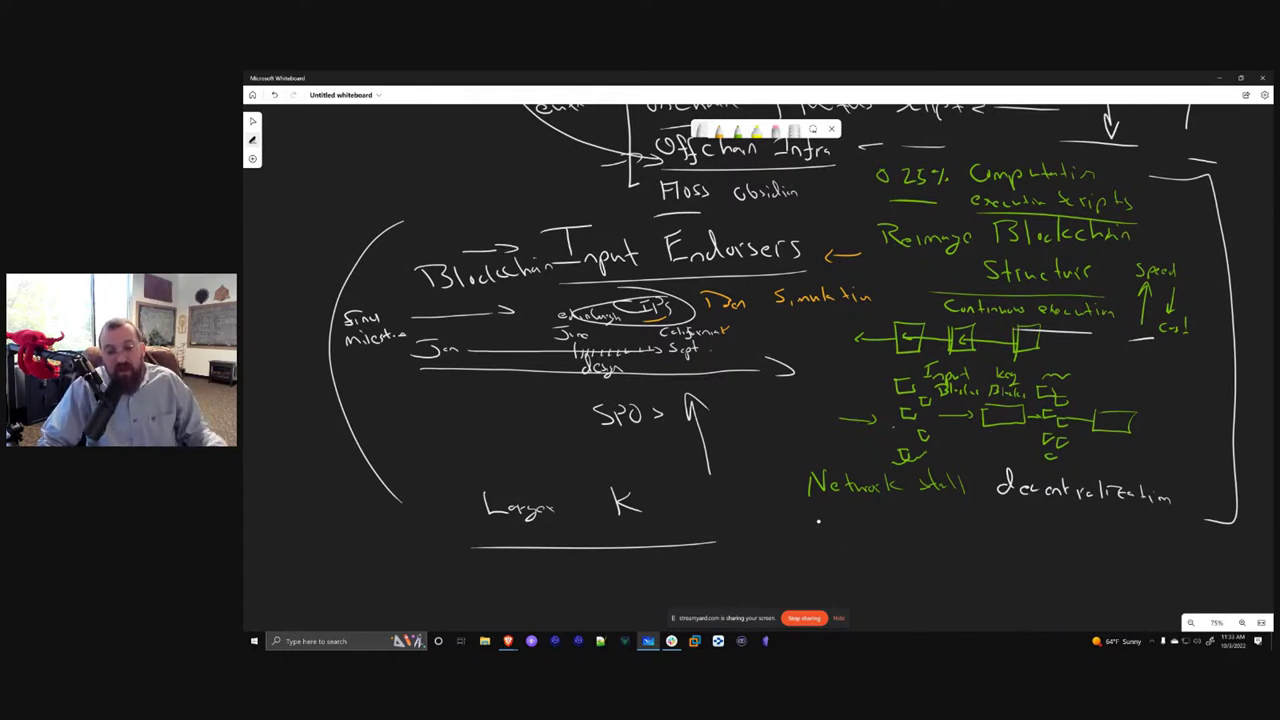
{"action": "mouse_move", "coordinate": [758, 529]}
{"action": "left_mouse_down"}
{"action": "mouse_move", "coordinate": [739, 546]}
{"action": "mouse_move", "coordinate": [768, 546]}
{"action": "left_mouse_up"}
{"action": "left_click_drag", "start_coordinate": [788, 540], "coordinate": [804, 546]}
{"action": "left_click_drag", "start_coordinate": [810, 542], "coordinate": [817, 537]}
{"action": "left_click_drag", "start_coordinate": [858, 535], "coordinate": [907, 550]}
{"action": "left_click_drag", "start_coordinate": [939, 538], "coordinate": [936, 566]}
{"action": "left_click_drag", "start_coordinate": [966, 548], "coordinate": [984, 542]}
{"action": "mouse_move", "coordinate": [995, 542]}
{"action": "left_mouse_down"}
{"action": "mouse_move", "coordinate": [989, 552]}
{"action": "mouse_move", "coordinate": [1034, 549]}
{"action": "left_mouse_up"}
{"action": "mouse_move", "coordinate": [1047, 539]}
{"action": "left_mouse_down"}
{"action": "mouse_move", "coordinate": [1055, 553]}
{"action": "mouse_move", "coordinate": [1064, 540]}
{"action": "left_mouse_up"}
{"action": "mouse_move", "coordinate": [1075, 543]}
{"action": "left_mouse_down"}
{"action": "mouse_move", "coordinate": [1066, 554]}
{"action": "mouse_move", "coordinate": [1092, 554]}
{"action": "left_mouse_up"}
Write 'Chronos Fast finality' below the Scale note
{"action": "mouse_move", "coordinate": [712, 569]}
{"action": "left_mouse_down"}
{"action": "mouse_move", "coordinate": [705, 587]}
{"action": "mouse_move", "coordinate": [740, 586]}
{"action": "left_mouse_up"}
{"action": "left_click_drag", "start_coordinate": [745, 578], "coordinate": [796, 585]}
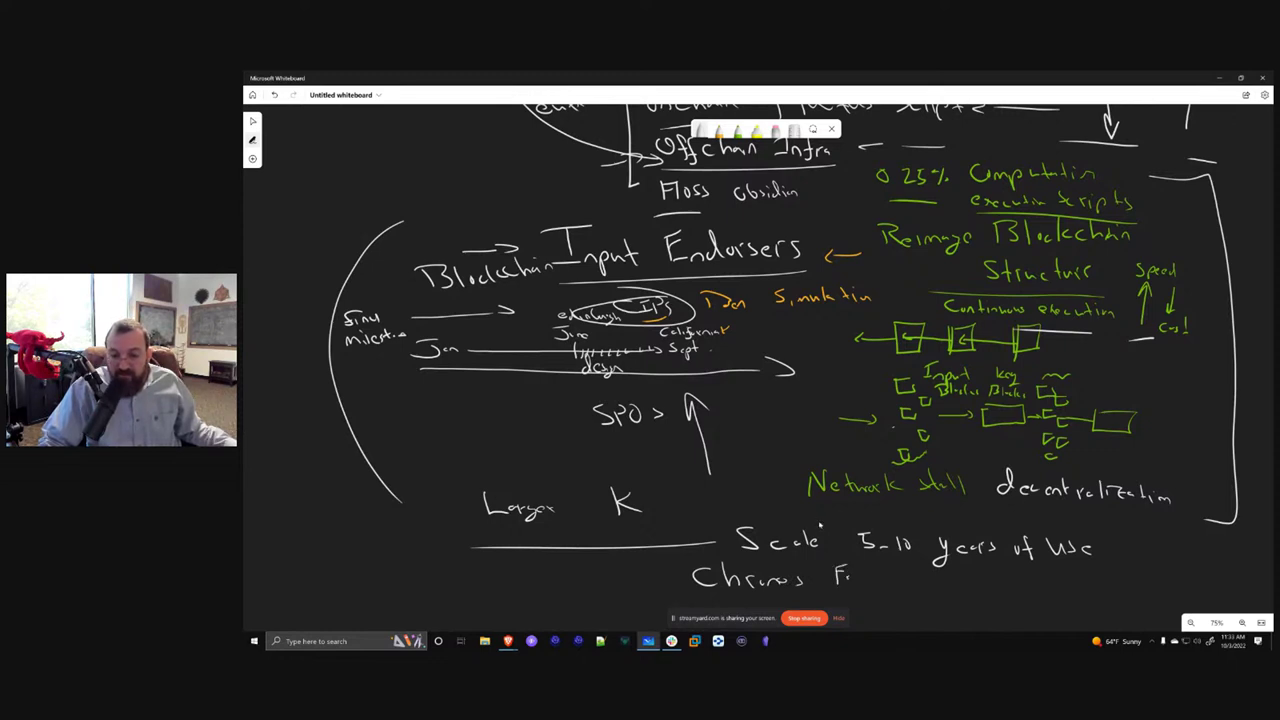
{"action": "mouse_move", "coordinate": [901, 572]}
{"action": "left_mouse_down"}
{"action": "mouse_move", "coordinate": [893, 588]}
{"action": "mouse_move", "coordinate": [962, 592]}
{"action": "left_mouse_up"}
{"action": "mouse_move", "coordinate": [965, 583]}
{"action": "left_mouse_down"}
{"action": "mouse_move", "coordinate": [966, 596]}
{"action": "mouse_move", "coordinate": [1060, 594]}
{"action": "left_mouse_up"}
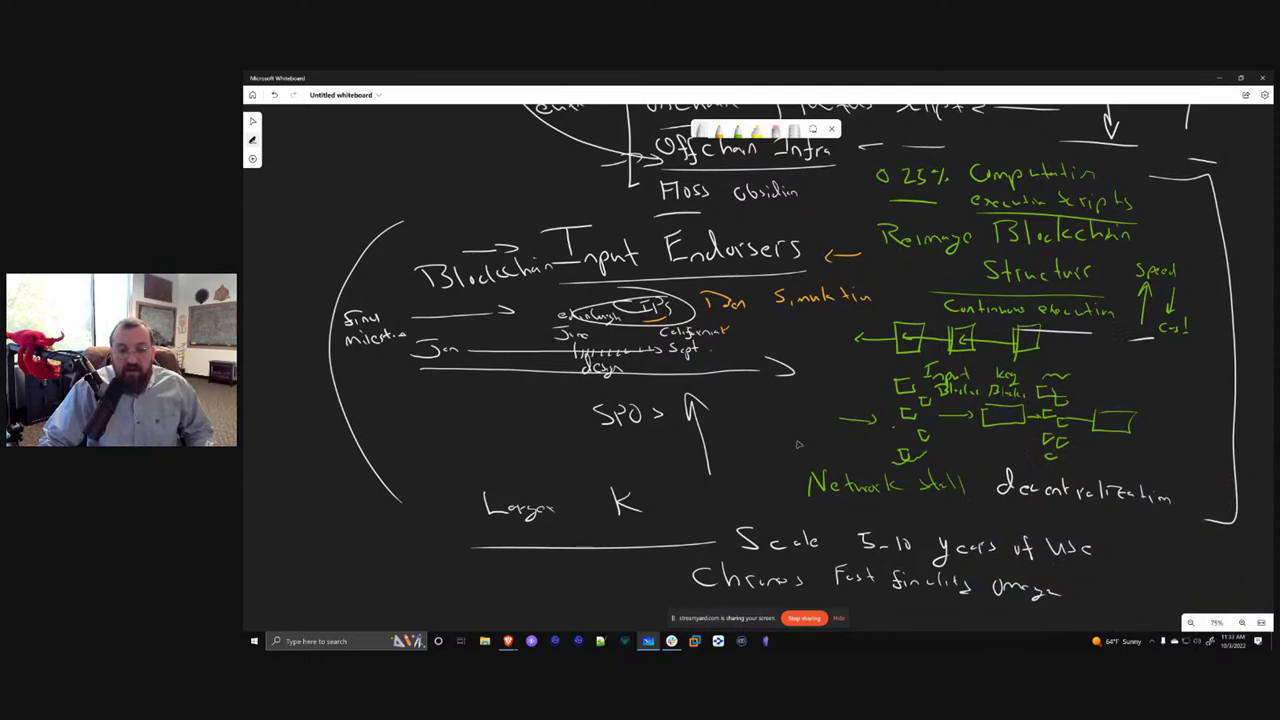
{"action": "left_click_drag", "start_coordinate": [789, 443], "coordinate": [841, 464]}
Underline the Final milestone label, loop SPO with Larger K, and branch a Reward function line
{"action": "scroll", "coordinate": [841, 464], "scroll_direction": "left", "scroll_amount": 3}
{"action": "scroll", "coordinate": [841, 464], "scroll_direction": "up", "scroll_amount": 1}
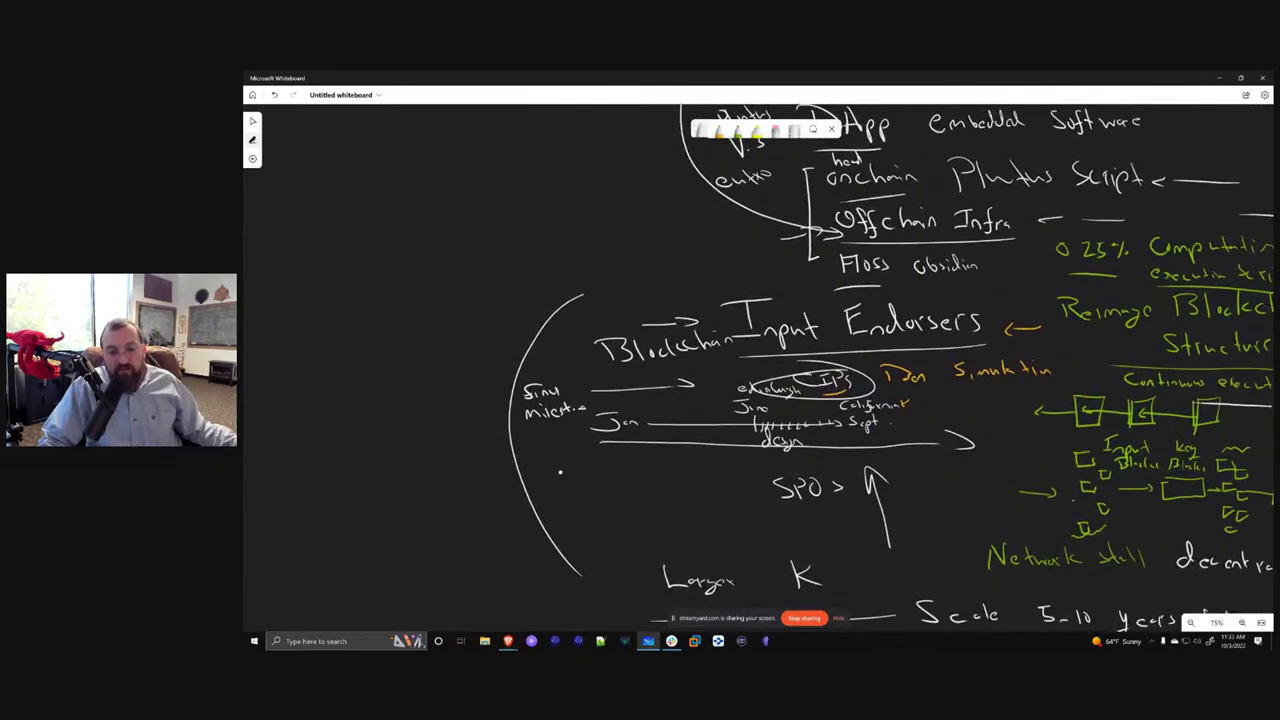
{"action": "left_click_drag", "start_coordinate": [530, 433], "coordinate": [571, 431]}
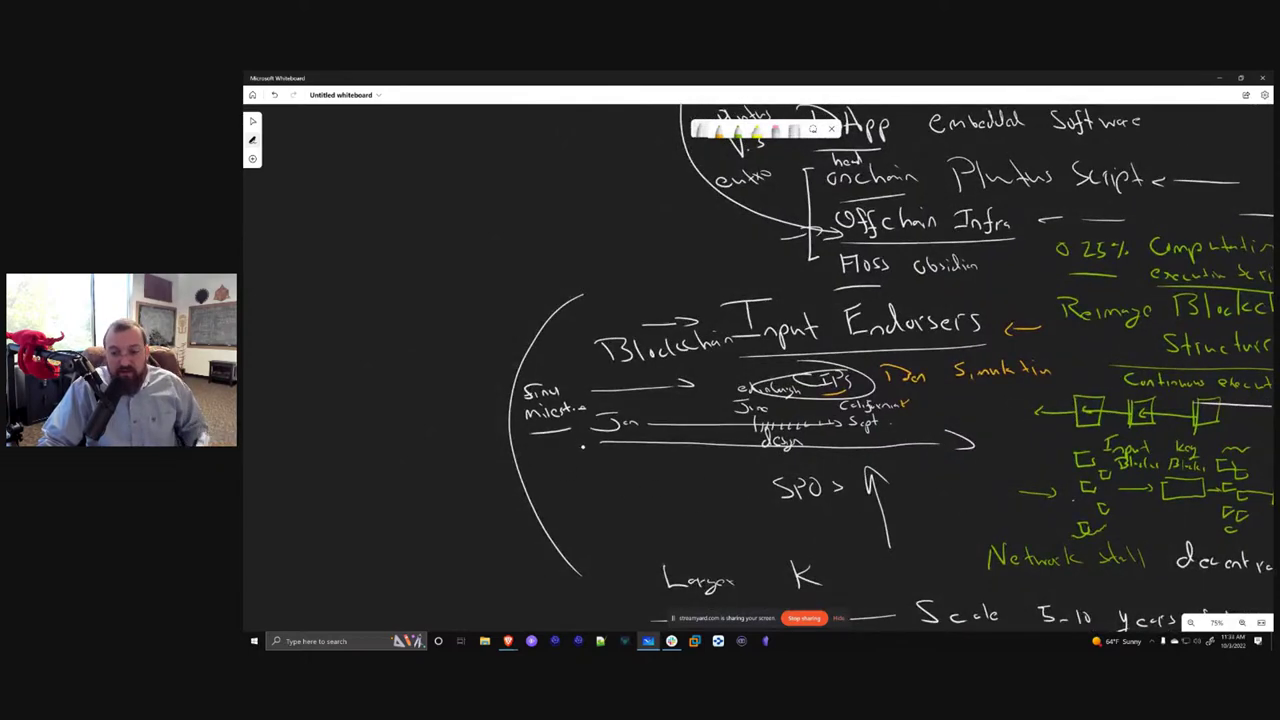
{"action": "left_click_drag", "start_coordinate": [958, 509], "coordinate": [716, 427]}
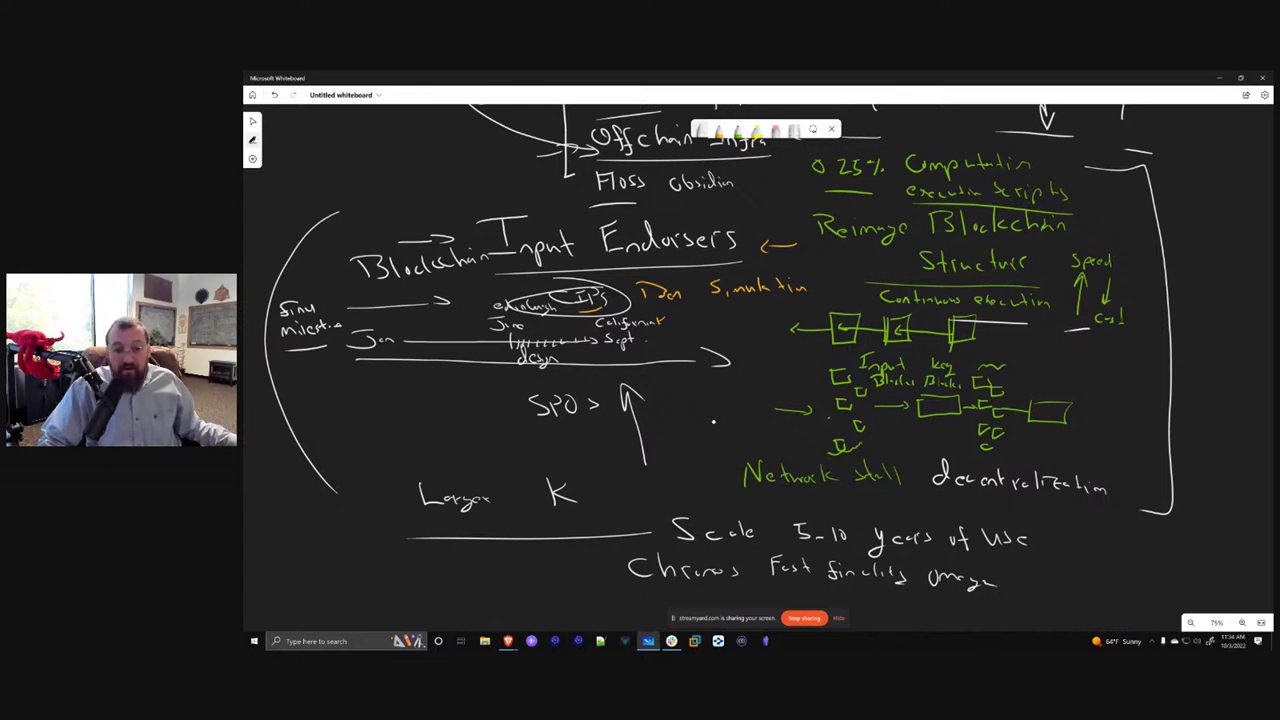
{"action": "mouse_move", "coordinate": [374, 533]}
{"action": "left_mouse_down"}
{"action": "mouse_move", "coordinate": [564, 506]}
{"action": "mouse_move", "coordinate": [406, 360]}
{"action": "mouse_move", "coordinate": [530, 572]}
{"action": "left_mouse_up"}
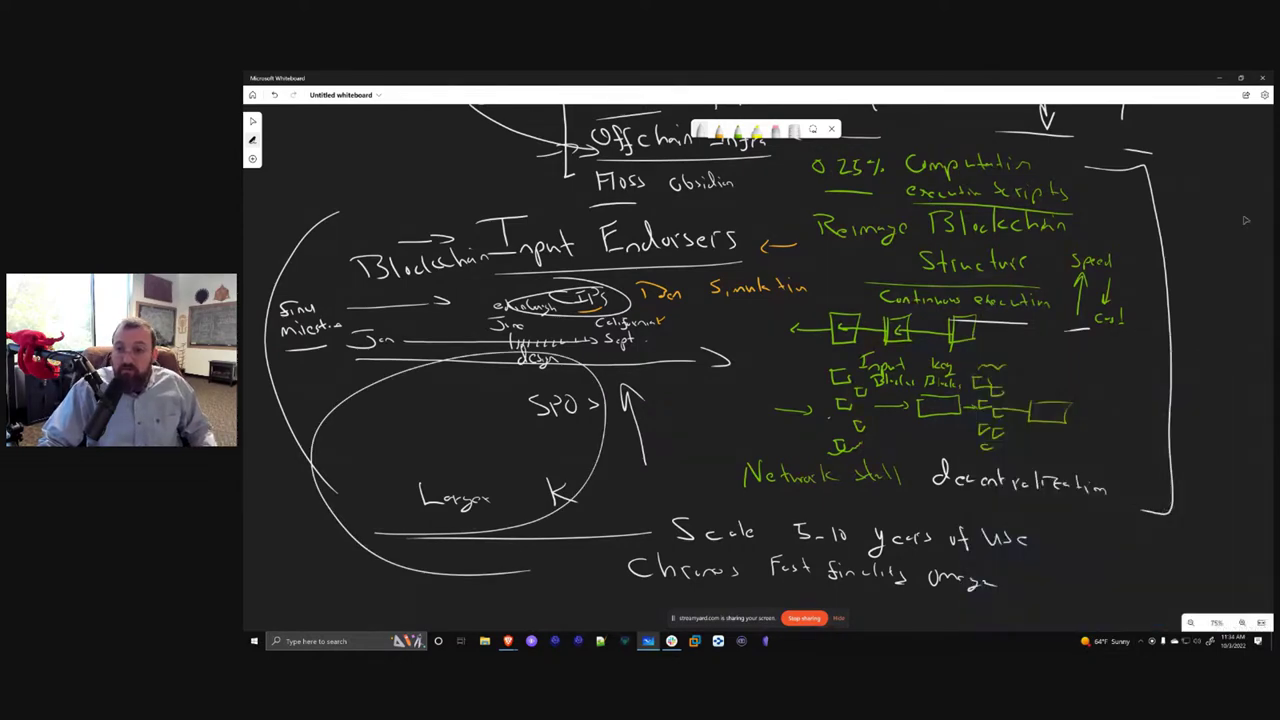
{"action": "scroll", "coordinate": [1160, 262], "scroll_direction": "up", "scroll_amount": 1}
{"action": "scroll", "coordinate": [1160, 262], "scroll_direction": "right", "scroll_amount": 3}
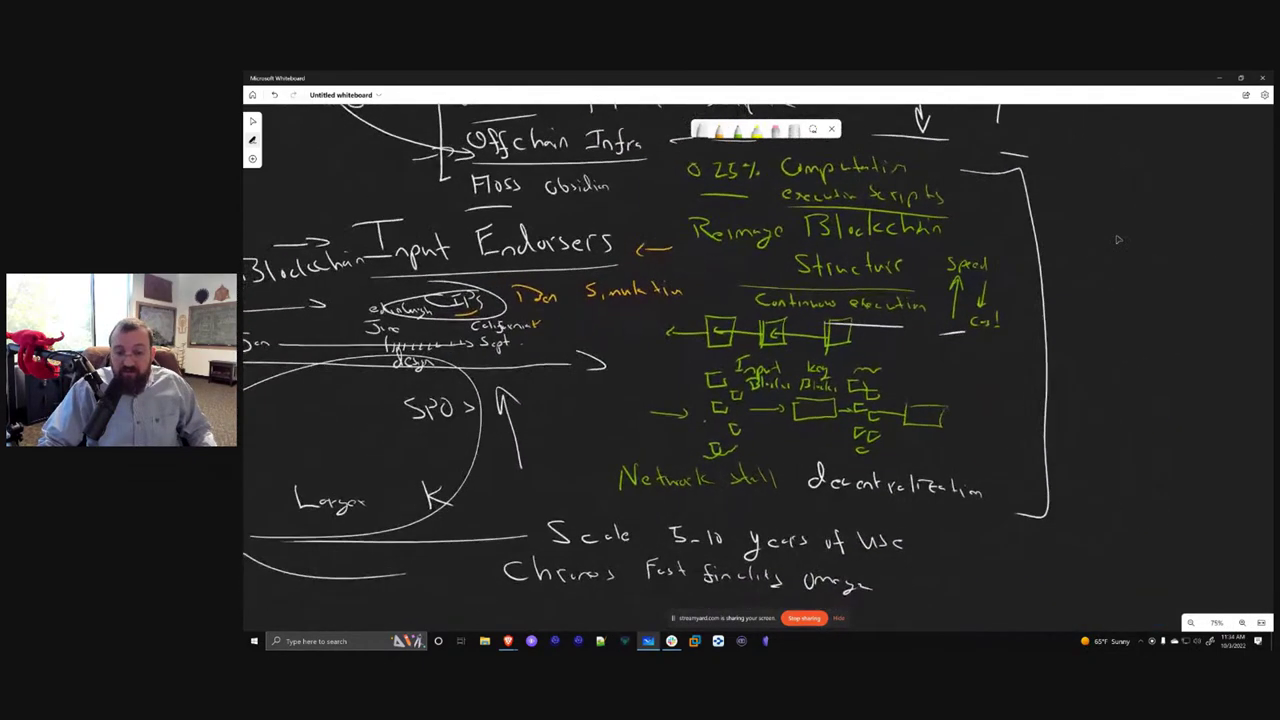
{"action": "mouse_move", "coordinate": [521, 441]}
{"action": "left_mouse_down"}
{"action": "mouse_move", "coordinate": [563, 437]}
{"action": "mouse_move", "coordinate": [576, 420]}
{"action": "mouse_move", "coordinate": [590, 422]}
{"action": "mouse_move", "coordinate": [566, 464]}
{"action": "mouse_move", "coordinate": [638, 447]}
{"action": "left_mouse_up"}
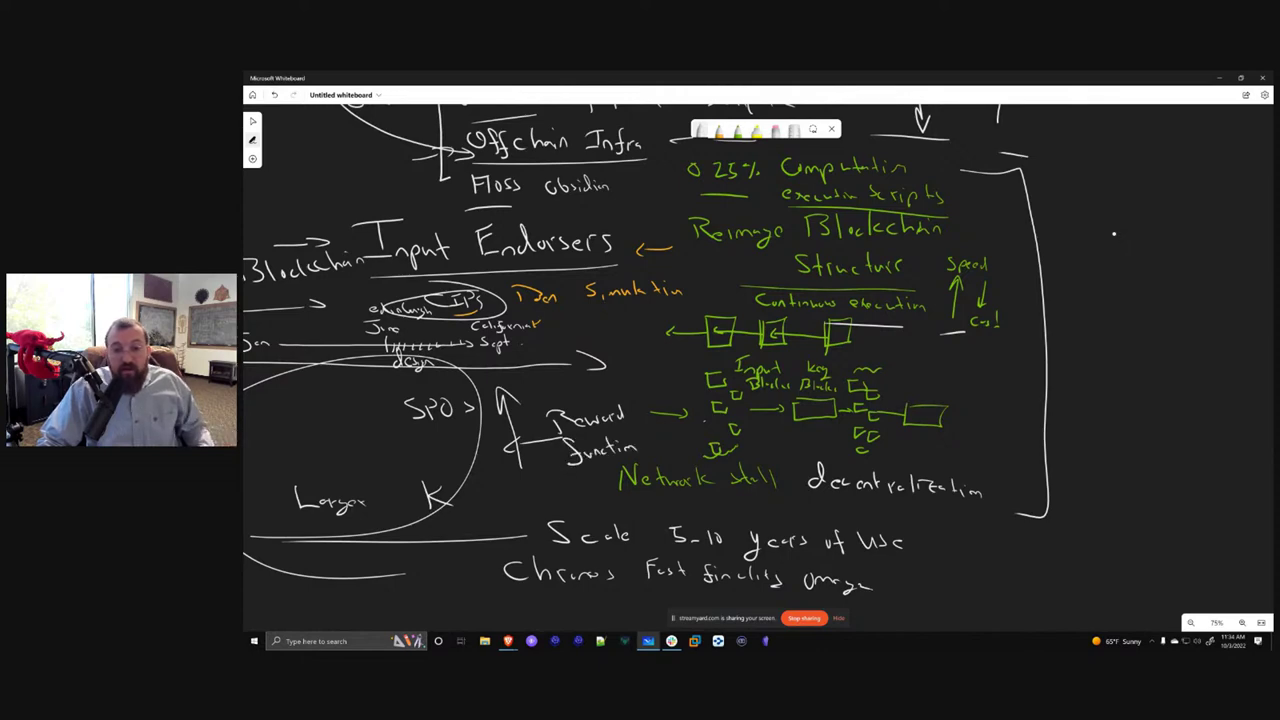
Write 'DCSpark' with an arrow beside the bracket around the green notes
{"action": "left_click_drag", "start_coordinate": [1117, 371], "coordinate": [1040, 441]}
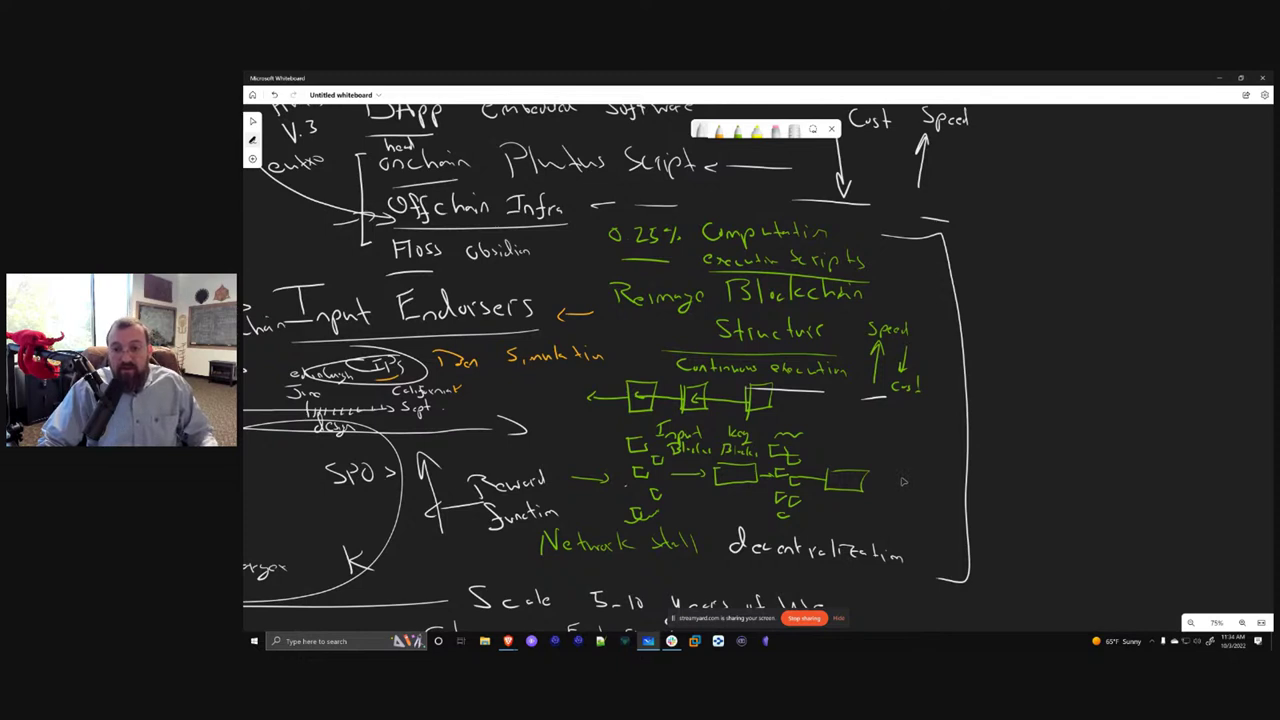
{"action": "left_click_drag", "start_coordinate": [978, 287], "coordinate": [918, 285]}
{"action": "mouse_move", "coordinate": [996, 266]}
{"action": "left_mouse_down"}
{"action": "mouse_move", "coordinate": [998, 288]}
{"action": "mouse_move", "coordinate": [1076, 292]}
{"action": "left_mouse_up"}
{"action": "left_click_drag", "start_coordinate": [1120, 248], "coordinate": [1119, 274]}
{"action": "left_click_drag", "start_coordinate": [1138, 252], "coordinate": [1144, 272]}
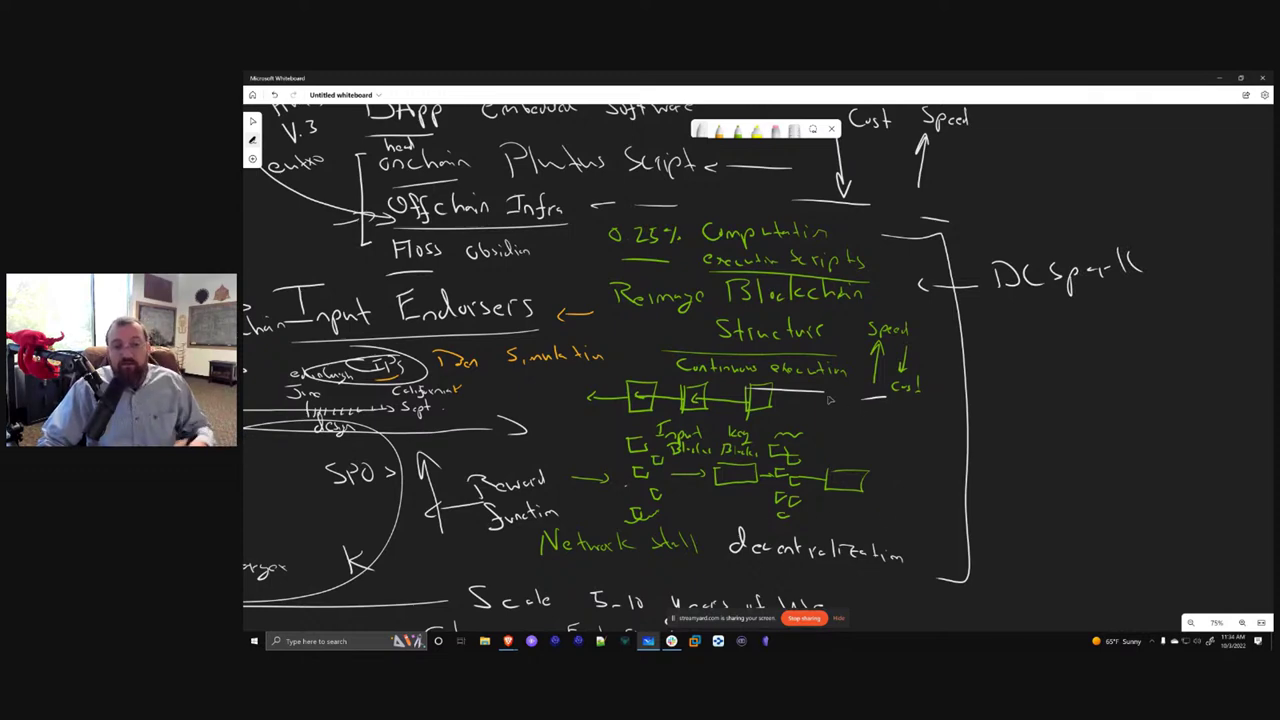
Underline Network stall and decentralization, with a pointer toward the SPO loop
{"action": "left_click_drag", "start_coordinate": [947, 494], "coordinate": [991, 338]}
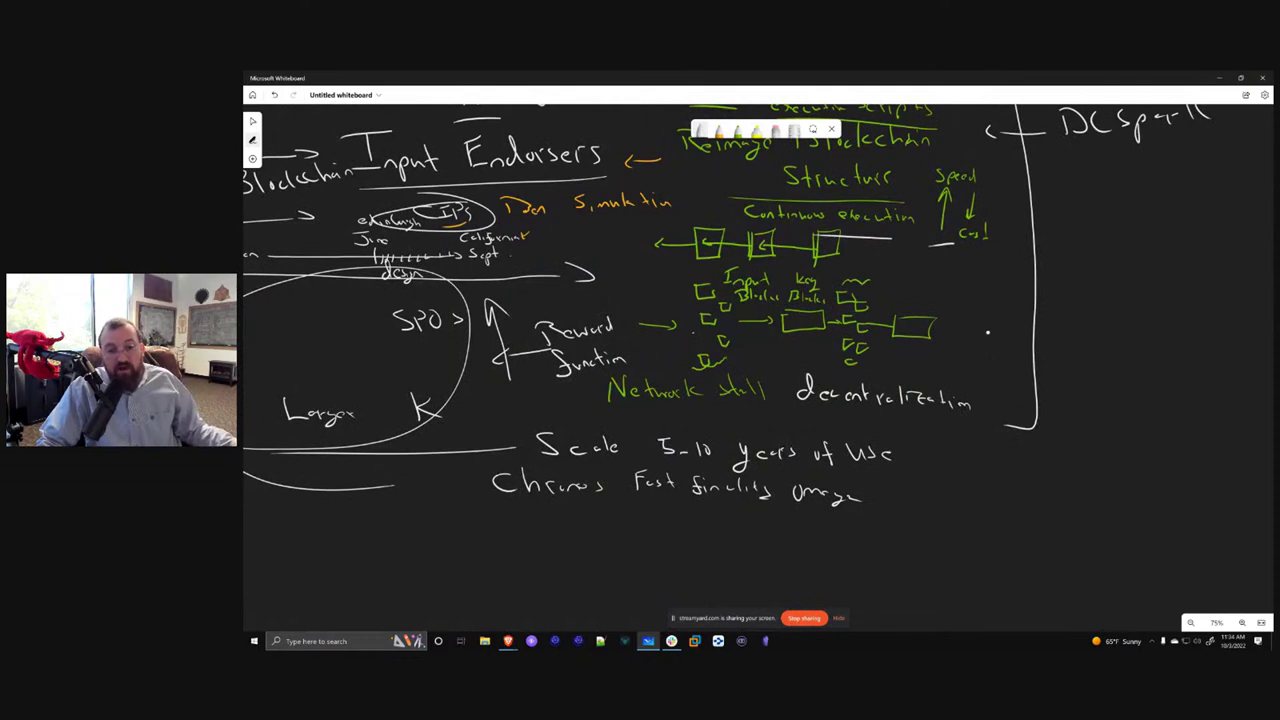
{"action": "left_click_drag", "start_coordinate": [750, 420], "coordinate": [566, 424]}
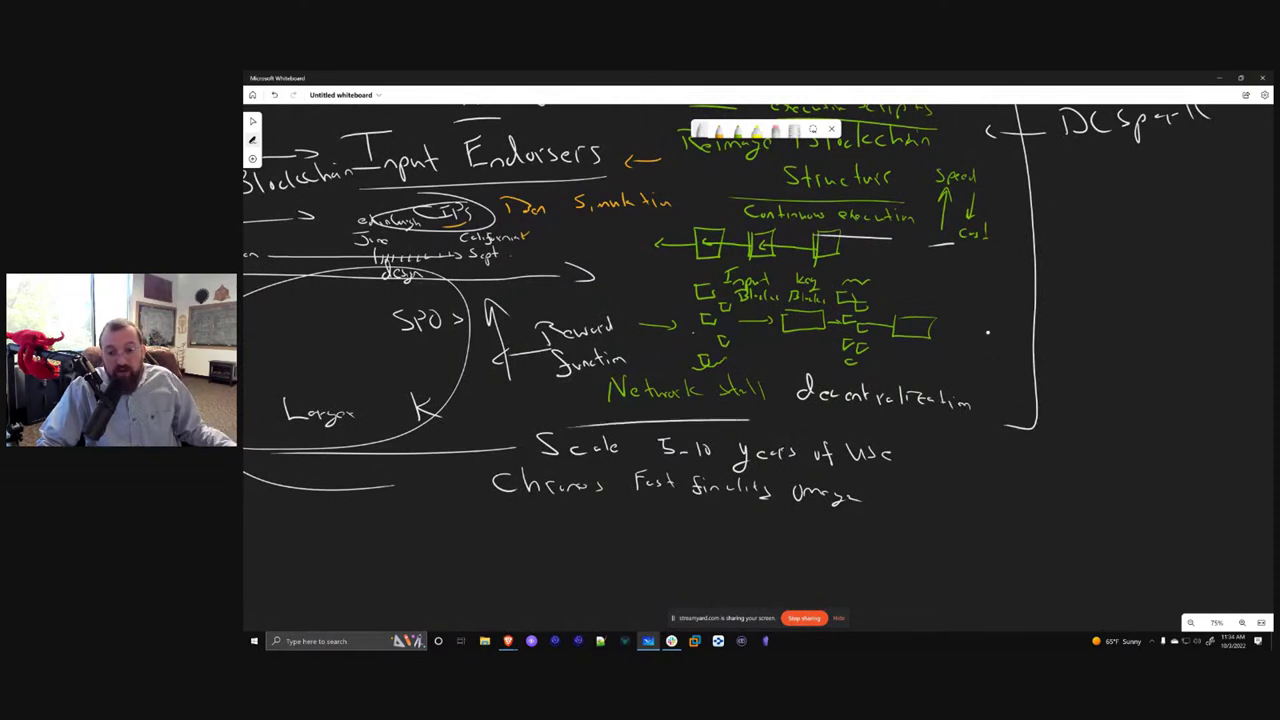
{"action": "left_click_drag", "start_coordinate": [816, 421], "coordinate": [955, 436]}
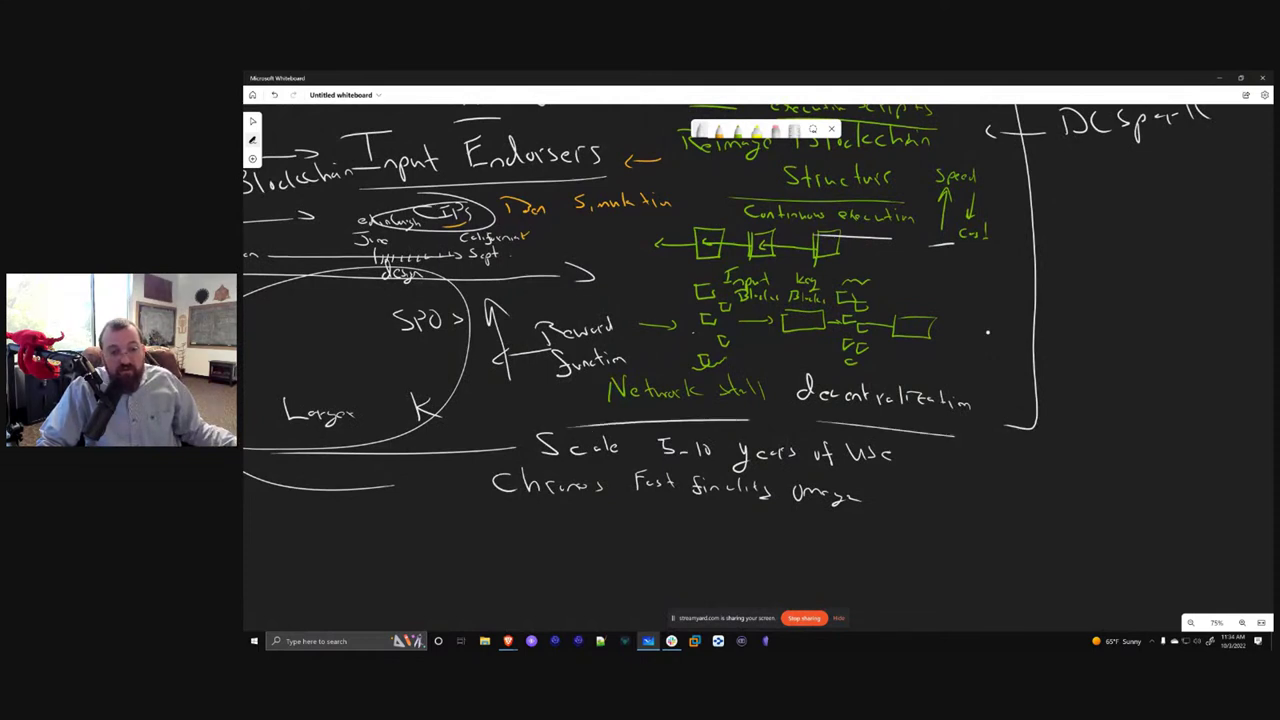
{"action": "left_click_drag", "start_coordinate": [592, 425], "coordinate": [492, 395]}
{"action": "left_click_drag", "start_coordinate": [479, 381], "coordinate": [478, 392]}
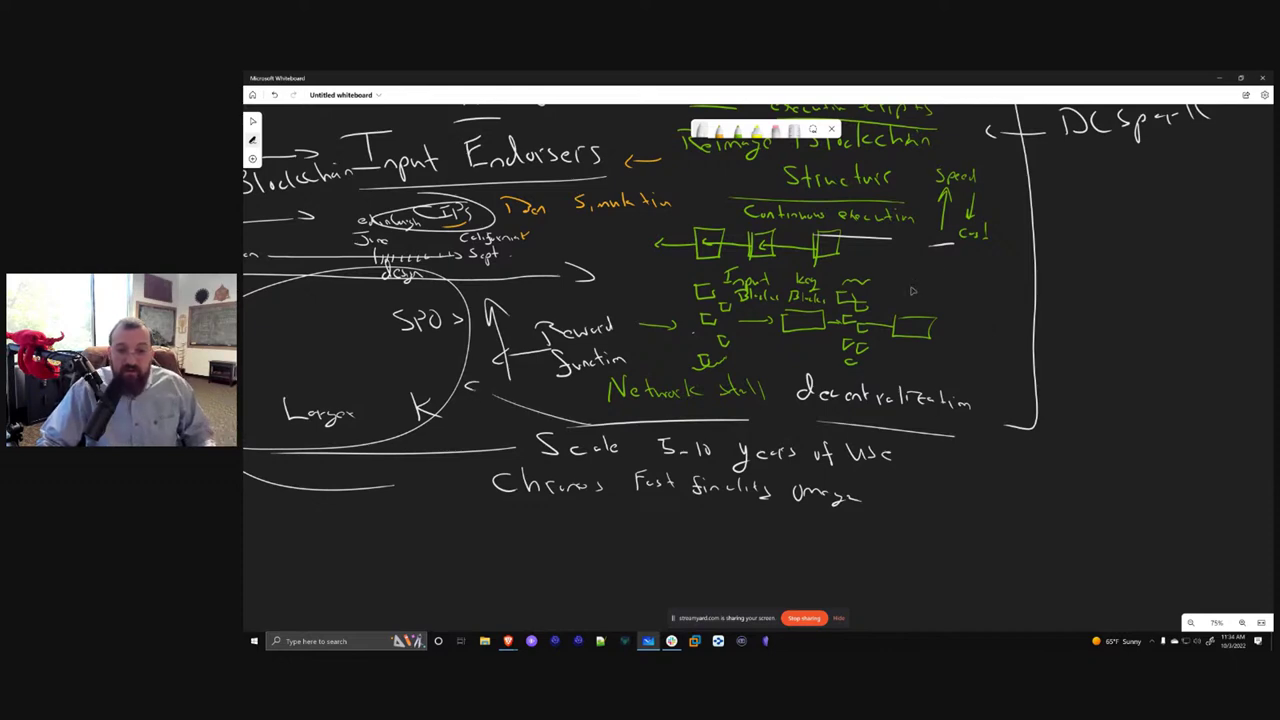
Pan around the board to find empty space below the notes
{"action": "scroll", "coordinate": [1155, 257], "scroll_direction": "up", "scroll_amount": 5}
{"action": "scroll", "coordinate": [1155, 257], "scroll_direction": "right", "scroll_amount": 2}
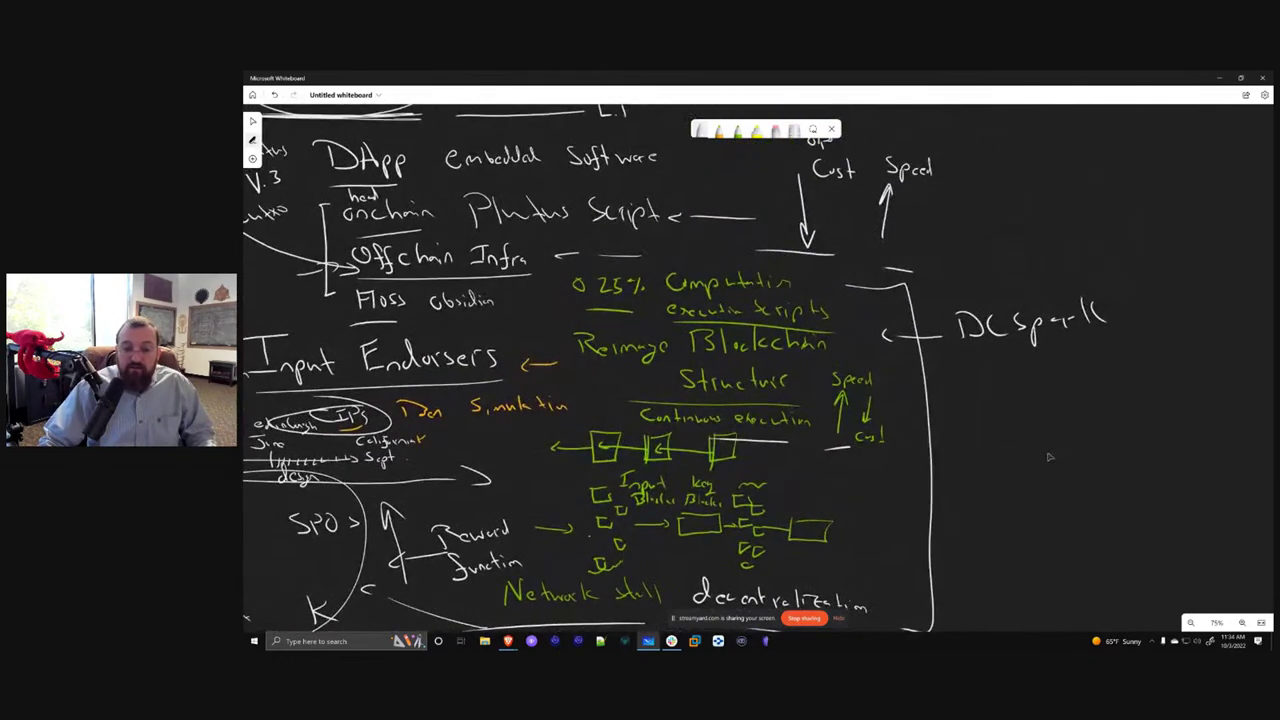
{"action": "scroll", "coordinate": [1049, 457], "scroll_direction": "left", "scroll_amount": 5}
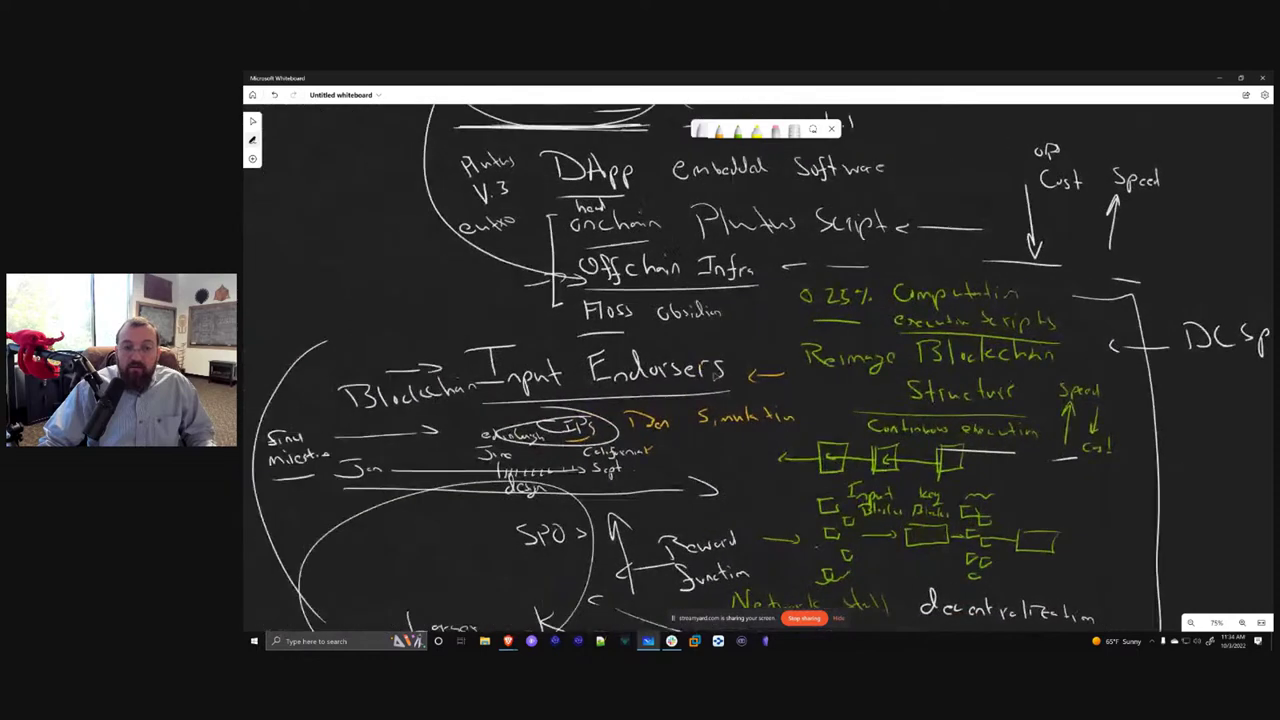
{"action": "scroll", "coordinate": [406, 244], "scroll_direction": "up", "scroll_amount": 9}
{"action": "scroll", "coordinate": [406, 244], "scroll_direction": "left", "scroll_amount": 4}
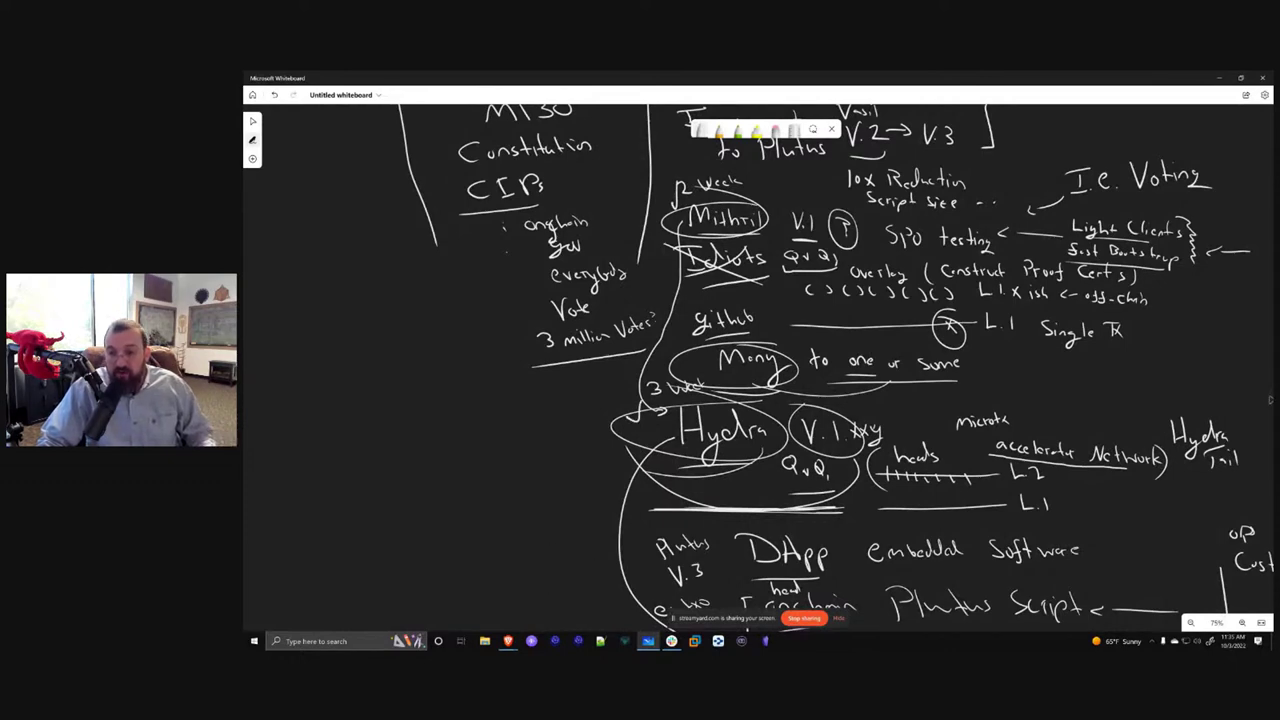
{"action": "scroll", "coordinate": [1205, 354], "scroll_direction": "up", "scroll_amount": 4}
{"action": "scroll", "coordinate": [1205, 354], "scroll_direction": "down", "scroll_amount": 9}
{"action": "scroll", "coordinate": [1205, 354], "scroll_direction": "right", "scroll_amount": 4}
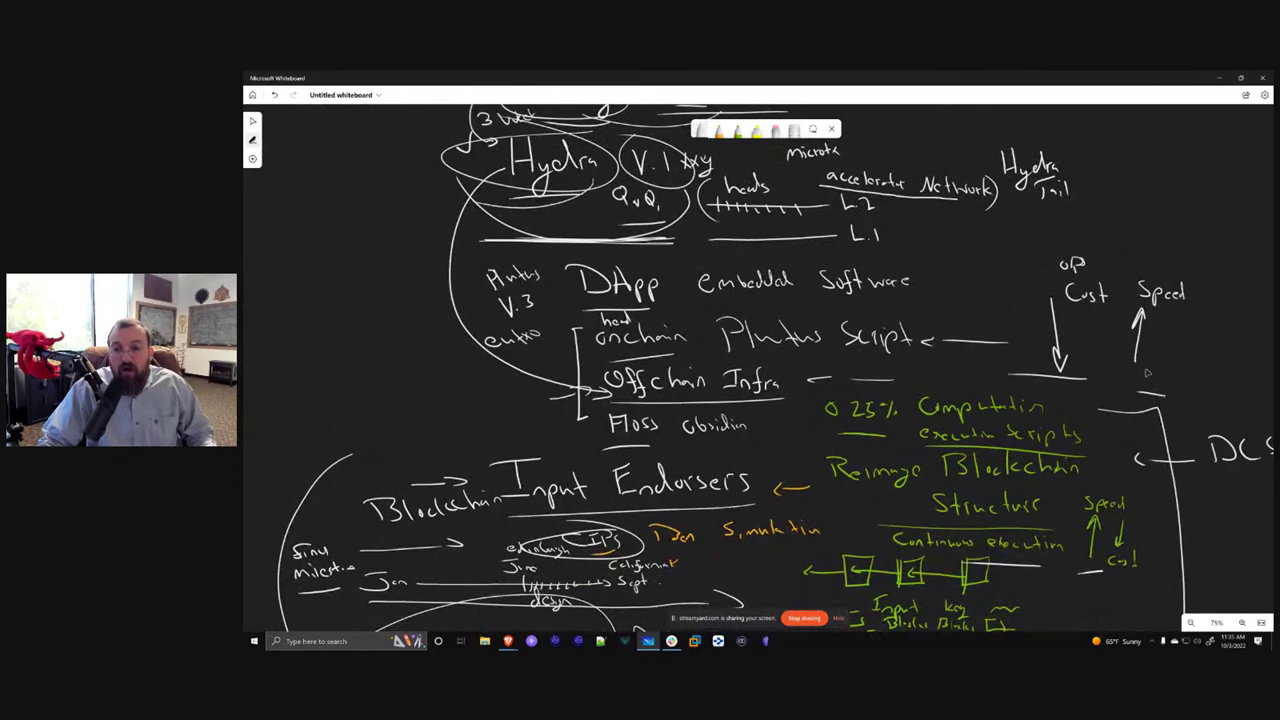
{"action": "scroll", "coordinate": [1167, 373], "scroll_direction": "down", "scroll_amount": 1}
{"action": "scroll", "coordinate": [1021, 503], "scroll_direction": "down", "scroll_amount": 4}
{"action": "scroll", "coordinate": [1076, 605], "scroll_direction": "down", "scroll_amount": 4}
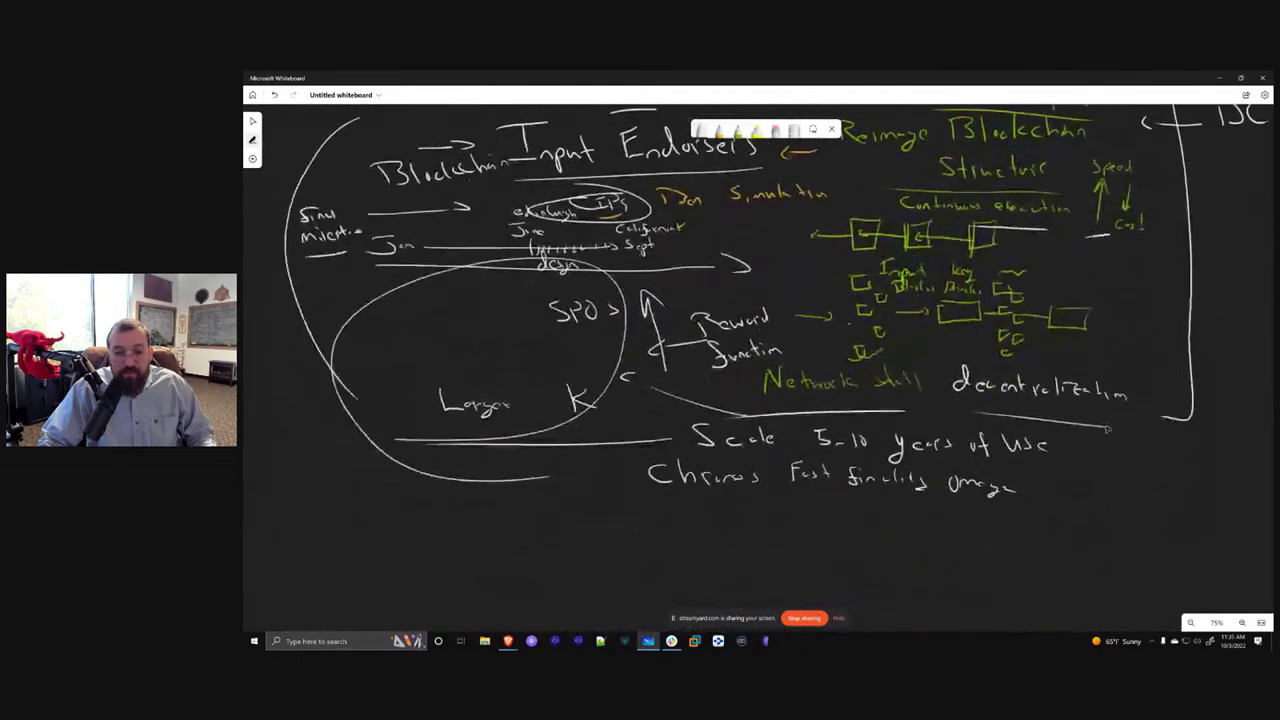
Write the Sidechains heading with 'Ouroboros' and 'Bootstrap Sidechain', bracketed under Ouroboros
{"action": "mouse_move", "coordinate": [466, 424]}
{"action": "left_mouse_down"}
{"action": "mouse_move", "coordinate": [512, 446]}
{"action": "mouse_move", "coordinate": [646, 436]}
{"action": "left_mouse_up"}
{"action": "left_click_drag", "start_coordinate": [907, 526], "coordinate": [977, 390]}
{"action": "left_click_drag", "start_coordinate": [556, 380], "coordinate": [960, 386]}
{"action": "mouse_move", "coordinate": [830, 414]}
{"action": "left_mouse_down"}
{"action": "mouse_move", "coordinate": [822, 432]}
{"action": "mouse_move", "coordinate": [918, 418]}
{"action": "mouse_move", "coordinate": [940, 432]}
{"action": "left_mouse_up"}
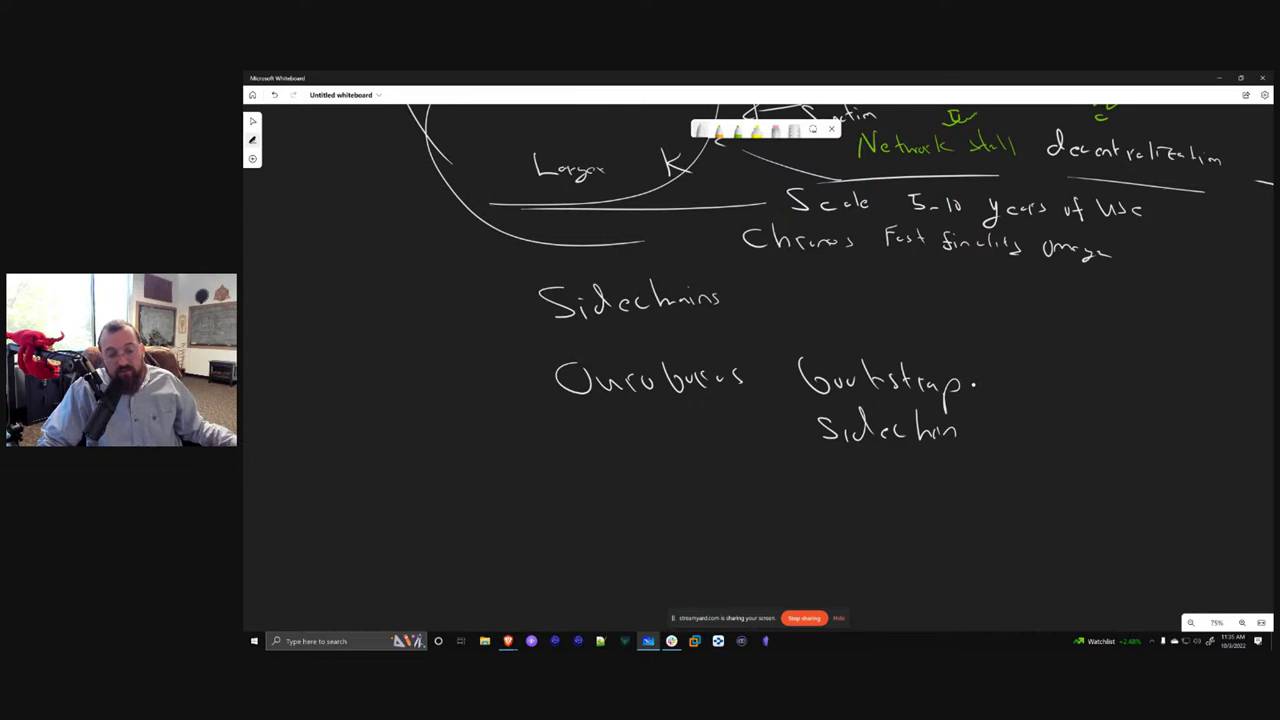
{"action": "mouse_move", "coordinate": [740, 408]}
{"action": "left_mouse_down"}
{"action": "mouse_move", "coordinate": [714, 438]}
{"action": "mouse_move", "coordinate": [510, 420]}
{"action": "left_mouse_up"}
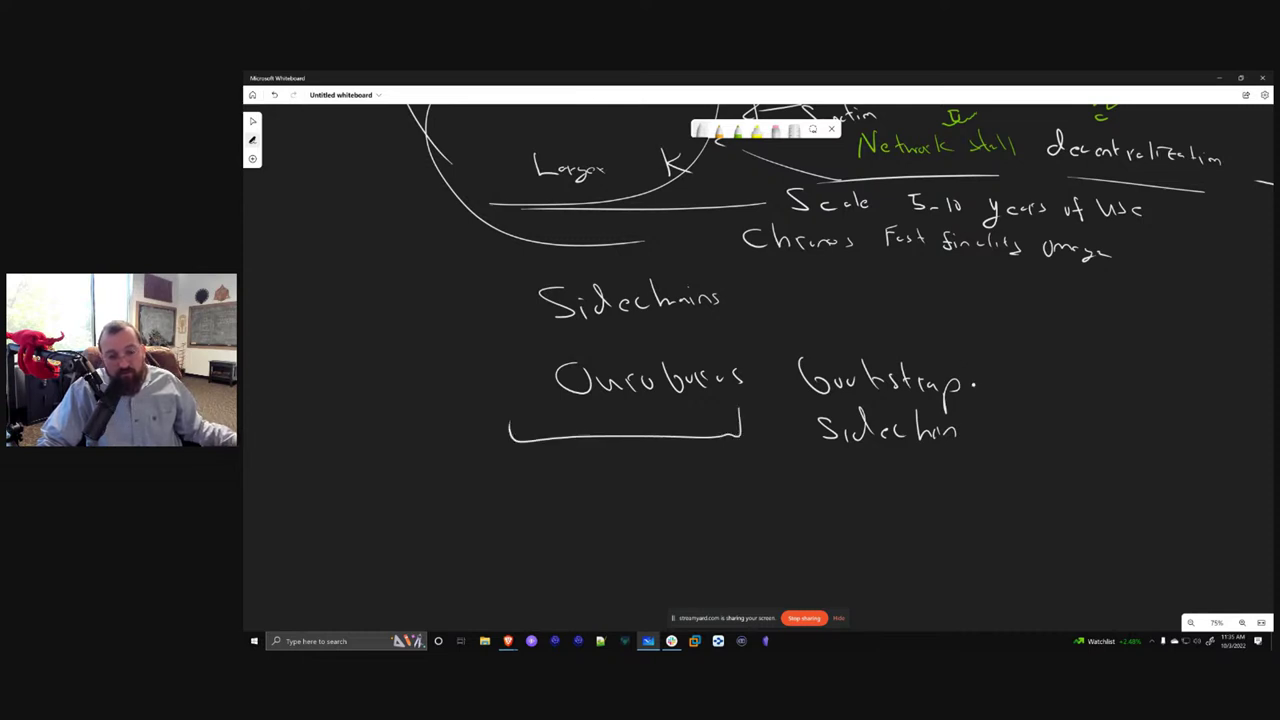
Write 'Some set K of SPOs → quorum BFT of the Sidechain'
{"action": "mouse_move", "coordinate": [516, 478]}
{"action": "left_mouse_down"}
{"action": "mouse_move", "coordinate": [518, 494]}
{"action": "mouse_move", "coordinate": [616, 490]}
{"action": "left_mouse_up"}
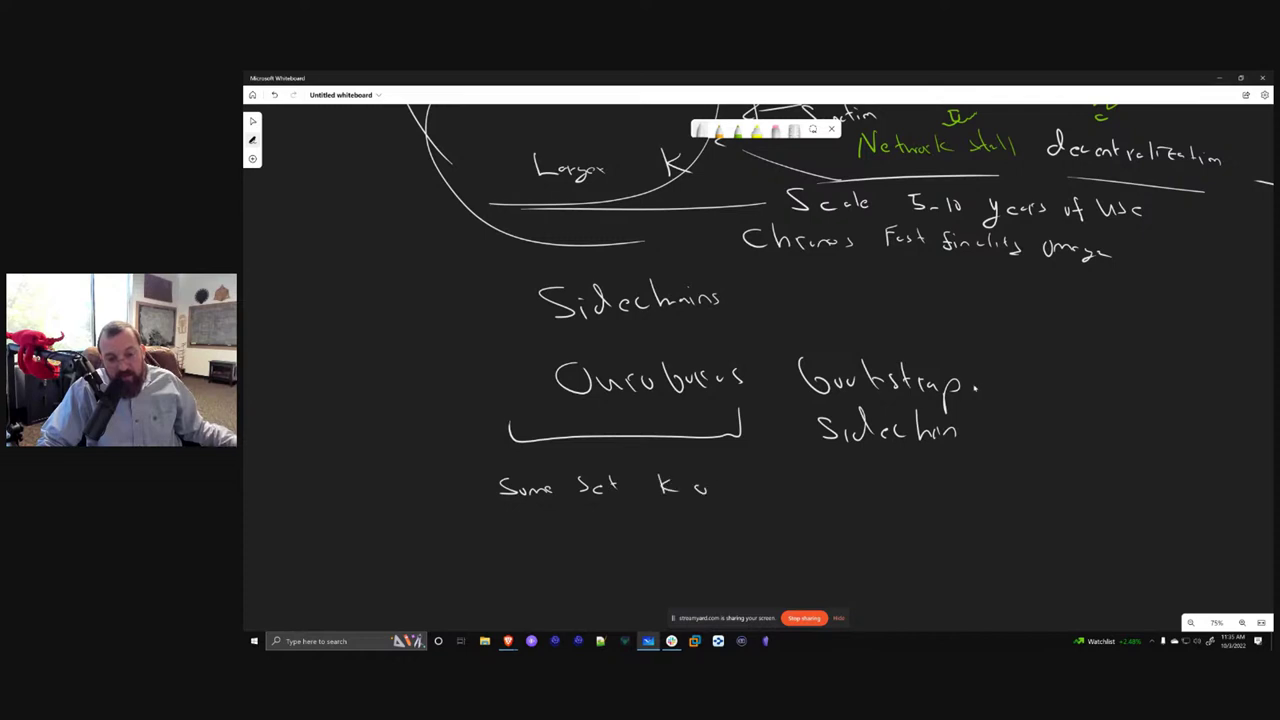
{"action": "left_click_drag", "start_coordinate": [724, 476], "coordinate": [716, 497]}
{"action": "mouse_move", "coordinate": [597, 521]}
{"action": "left_mouse_down"}
{"action": "mouse_move", "coordinate": [586, 537]}
{"action": "mouse_move", "coordinate": [611, 544]}
{"action": "left_mouse_up"}
{"action": "mouse_move", "coordinate": [622, 525]}
{"action": "left_mouse_down"}
{"action": "mouse_move", "coordinate": [620, 537]}
{"action": "mouse_move", "coordinate": [819, 532]}
{"action": "mouse_move", "coordinate": [824, 558]}
{"action": "left_mouse_up"}
{"action": "left_click_drag", "start_coordinate": [830, 532], "coordinate": [908, 544]}
{"action": "mouse_move", "coordinate": [940, 525]}
{"action": "left_mouse_down"}
{"action": "mouse_move", "coordinate": [940, 548]}
{"action": "mouse_move", "coordinate": [952, 528]}
{"action": "left_mouse_up"}
{"action": "mouse_move", "coordinate": [962, 527]}
{"action": "left_mouse_down"}
{"action": "mouse_move", "coordinate": [964, 552]}
{"action": "mouse_move", "coordinate": [1002, 542]}
{"action": "mouse_move", "coordinate": [1010, 556]}
{"action": "left_mouse_up"}
{"action": "mouse_move", "coordinate": [1046, 514]}
{"action": "left_mouse_down"}
{"action": "mouse_move", "coordinate": [1050, 546]}
{"action": "mouse_move", "coordinate": [1131, 552]}
{"action": "left_mouse_up"}
{"action": "left_click_drag", "start_coordinate": [1152, 540], "coordinate": [1150, 544]}
{"action": "left_click_drag", "start_coordinate": [1156, 542], "coordinate": [1172, 546]}
{"action": "mouse_move", "coordinate": [1188, 514]}
{"action": "left_mouse_down"}
{"action": "mouse_move", "coordinate": [1196, 548]}
{"action": "mouse_move", "coordinate": [1214, 550]}
{"action": "left_mouse_up"}
Write 'Bridge' alongside the quorum line
{"action": "left_click_drag", "start_coordinate": [1218, 540], "coordinate": [1228, 550]}
{"action": "left_click_drag", "start_coordinate": [1078, 436], "coordinate": [1110, 434]}
{"action": "mouse_move", "coordinate": [1095, 444]}
{"action": "left_mouse_down"}
{"action": "mouse_move", "coordinate": [1096, 480]}
{"action": "mouse_move", "coordinate": [1112, 476]}
{"action": "left_mouse_up"}
{"action": "mouse_move", "coordinate": [1136, 464]}
{"action": "left_mouse_down"}
{"action": "mouse_move", "coordinate": [1136, 484]}
{"action": "mouse_move", "coordinate": [1176, 490]}
{"action": "left_mouse_up"}
{"action": "left_click_drag", "start_coordinate": [1206, 476], "coordinate": [1196, 484]}
Write 'Babel Fee Tier' inside the large ellipse
{"action": "scroll", "coordinate": [1098, 352], "scroll_direction": "up", "scroll_amount": 6}
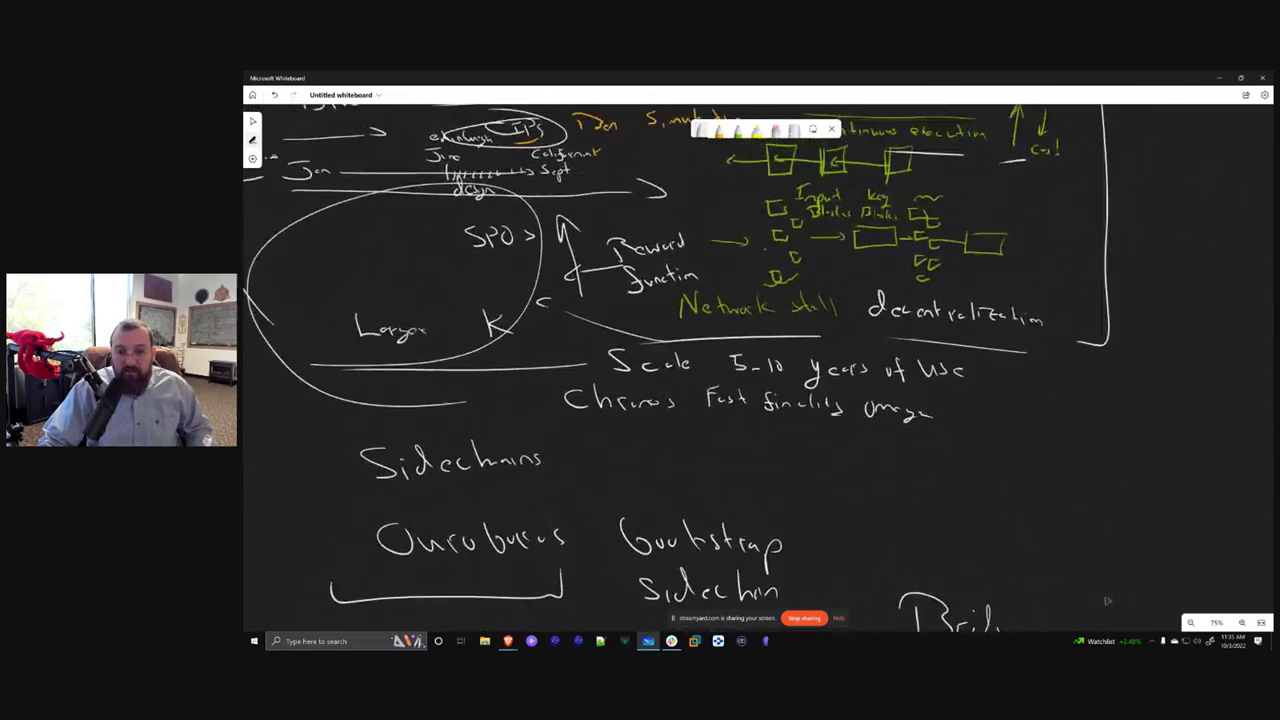
{"action": "left_click_drag", "start_coordinate": [600, 348], "coordinate": [620, 350]}
{"action": "mouse_move", "coordinate": [607, 352]}
{"action": "left_mouse_down"}
{"action": "mouse_move", "coordinate": [607, 378]}
{"action": "mouse_move", "coordinate": [622, 374]}
{"action": "left_mouse_up"}
{"action": "left_click_drag", "start_coordinate": [640, 366], "coordinate": [676, 364]}
{"action": "mouse_move", "coordinate": [680, 344]}
{"action": "left_mouse_down"}
{"action": "mouse_move", "coordinate": [680, 366]}
{"action": "mouse_move", "coordinate": [630, 410]}
{"action": "left_mouse_up"}
{"action": "mouse_move", "coordinate": [626, 388]}
{"action": "left_mouse_down"}
{"action": "mouse_move", "coordinate": [666, 404]}
{"action": "mouse_move", "coordinate": [708, 376]}
{"action": "left_mouse_up"}
{"action": "mouse_move", "coordinate": [699, 378]}
{"action": "left_mouse_down"}
{"action": "mouse_move", "coordinate": [700, 406]}
{"action": "mouse_move", "coordinate": [712, 405]}
{"action": "left_mouse_up"}
{"action": "mouse_move", "coordinate": [720, 396]}
{"action": "left_mouse_down"}
{"action": "mouse_move", "coordinate": [740, 384]}
{"action": "mouse_move", "coordinate": [708, 434]}
{"action": "mouse_move", "coordinate": [719, 424]}
{"action": "left_mouse_up"}
{"action": "left_click_drag", "start_coordinate": [719, 410], "coordinate": [721, 416]}
{"action": "left_click_drag", "start_coordinate": [729, 414], "coordinate": [733, 420]}
{"action": "left_click_drag", "start_coordinate": [736, 412], "coordinate": [766, 406]}
Underline 'Bridge' and 'quorum BFT of the Sidechain'
{"action": "left_click_drag", "start_coordinate": [1061, 594], "coordinate": [788, 268]}
{"action": "left_click_drag", "start_coordinate": [1057, 349], "coordinate": [1031, 337]}
{"action": "left_click_drag", "start_coordinate": [846, 411], "coordinate": [938, 409]}
{"action": "left_click_drag", "start_coordinate": [598, 491], "coordinate": [955, 494]}
Draw an MC hub connected to four circled Sc nodes
{"action": "mouse_move", "coordinate": [1008, 268]}
{"action": "left_mouse_down"}
{"action": "mouse_move", "coordinate": [1018, 298]}
{"action": "mouse_move", "coordinate": [1008, 266]}
{"action": "mouse_move", "coordinate": [981, 288]}
{"action": "mouse_move", "coordinate": [994, 291]}
{"action": "mouse_move", "coordinate": [1057, 222]}
{"action": "mouse_move", "coordinate": [1054, 236]}
{"action": "left_mouse_up"}
{"action": "left_click_drag", "start_coordinate": [1088, 223], "coordinate": [1090, 236]}
{"action": "mouse_move", "coordinate": [1016, 303]}
{"action": "left_mouse_down"}
{"action": "mouse_move", "coordinate": [1100, 346]}
{"action": "mouse_move", "coordinate": [975, 334]}
{"action": "mouse_move", "coordinate": [964, 360]}
{"action": "mouse_move", "coordinate": [980, 362]}
{"action": "left_mouse_up"}
{"action": "mouse_move", "coordinate": [946, 289]}
{"action": "left_mouse_down"}
{"action": "mouse_move", "coordinate": [812, 292]}
{"action": "mouse_move", "coordinate": [836, 298]}
{"action": "left_mouse_up"}
{"action": "mouse_move", "coordinate": [835, 270]}
{"action": "left_mouse_down"}
{"action": "mouse_move", "coordinate": [784, 296]}
{"action": "mouse_move", "coordinate": [842, 268]}
{"action": "left_mouse_up"}
{"action": "left_click_drag", "start_coordinate": [978, 334], "coordinate": [982, 335]}
{"action": "left_click_drag", "start_coordinate": [1100, 313], "coordinate": [1090, 314]}
{"action": "mouse_move", "coordinate": [1054, 203]}
{"action": "left_mouse_down"}
{"action": "mouse_move", "coordinate": [1048, 258]}
{"action": "mouse_move", "coordinate": [1060, 205]}
{"action": "left_mouse_up"}
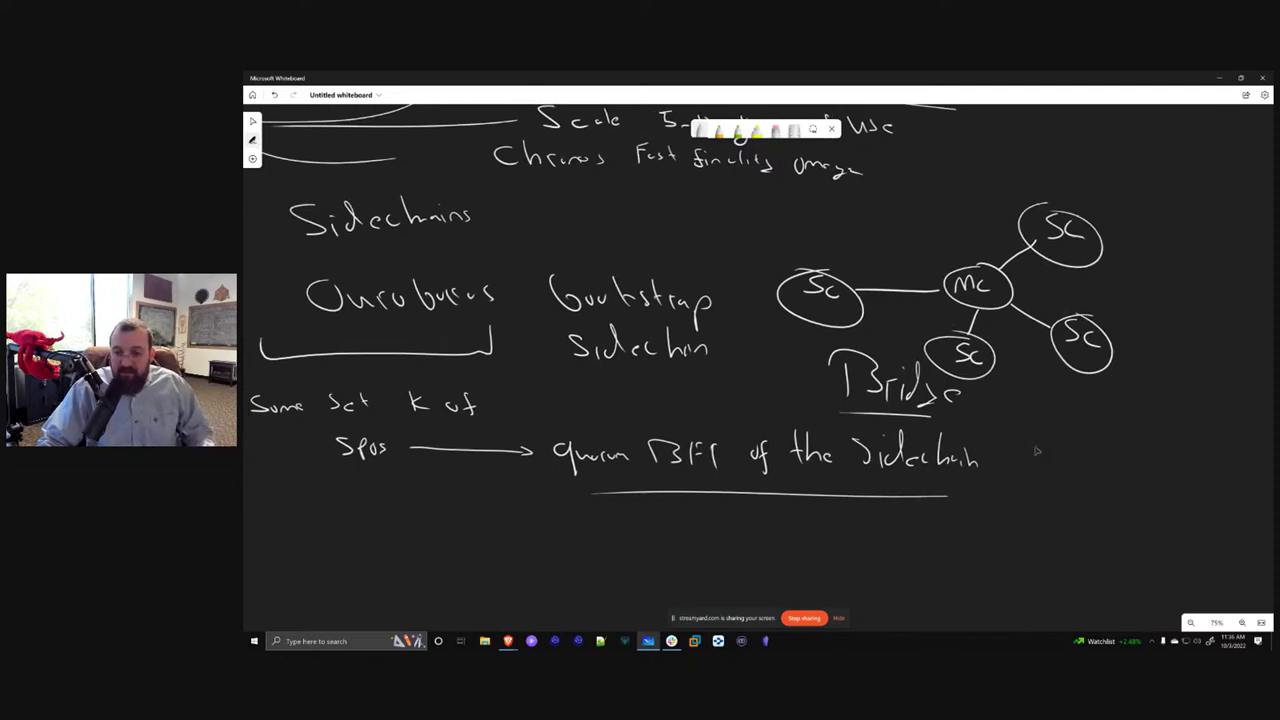
Add a T-shaped mark and P labels on the Sc circles, including P3 after Bridge
{"action": "scroll", "coordinate": [1014, 449], "scroll_direction": "right", "scroll_amount": 3}
{"action": "mouse_move", "coordinate": [935, 390]}
{"action": "left_mouse_down"}
{"action": "mouse_move", "coordinate": [935, 408]}
{"action": "mouse_move", "coordinate": [948, 385]}
{"action": "left_mouse_up"}
{"action": "mouse_move", "coordinate": [938, 404]}
{"action": "left_mouse_down"}
{"action": "mouse_move", "coordinate": [949, 414]}
{"action": "mouse_move", "coordinate": [1086, 390]}
{"action": "left_mouse_up"}
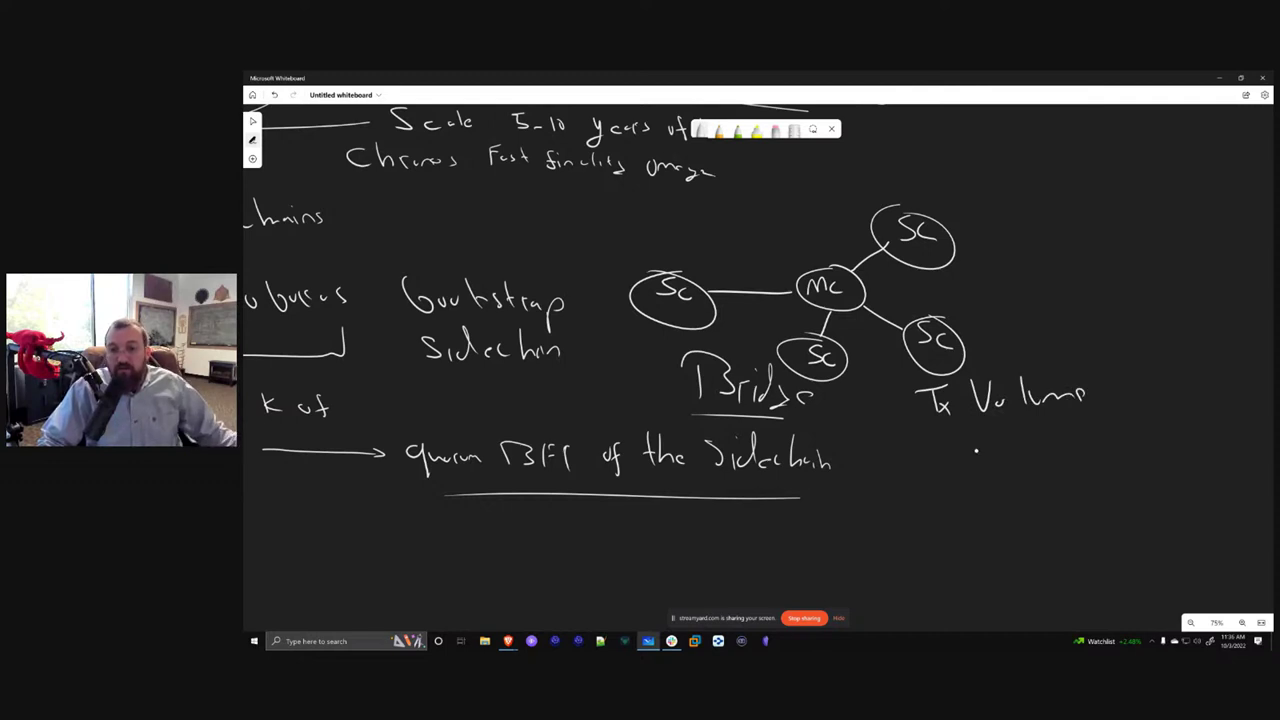
{"action": "left_click_drag", "start_coordinate": [944, 208], "coordinate": [948, 194]}
{"action": "left_click_drag", "start_coordinate": [956, 298], "coordinate": [962, 286]}
{"action": "left_click_drag", "start_coordinate": [964, 296], "coordinate": [976, 300]}
{"action": "left_click_drag", "start_coordinate": [848, 392], "coordinate": [862, 418]}
{"action": "left_click_drag", "start_coordinate": [678, 218], "coordinate": [710, 252]}
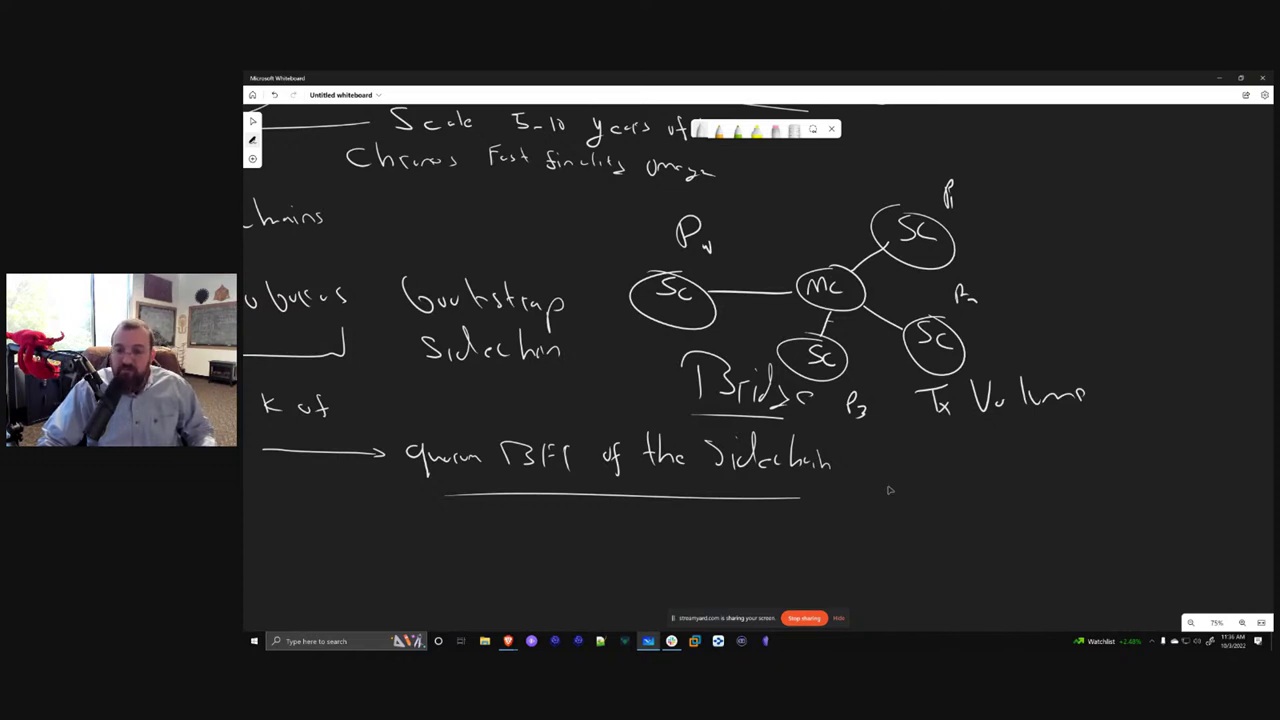
Label the sidechain circles evm, privacy and supply chain
{"action": "left_click", "coordinate": [853, 465]}
{"action": "mouse_move", "coordinate": [616, 325]}
{"action": "left_mouse_down"}
{"action": "mouse_move", "coordinate": [667, 324]}
{"action": "mouse_move", "coordinate": [614, 338]}
{"action": "mouse_move", "coordinate": [652, 342]}
{"action": "left_mouse_up"}
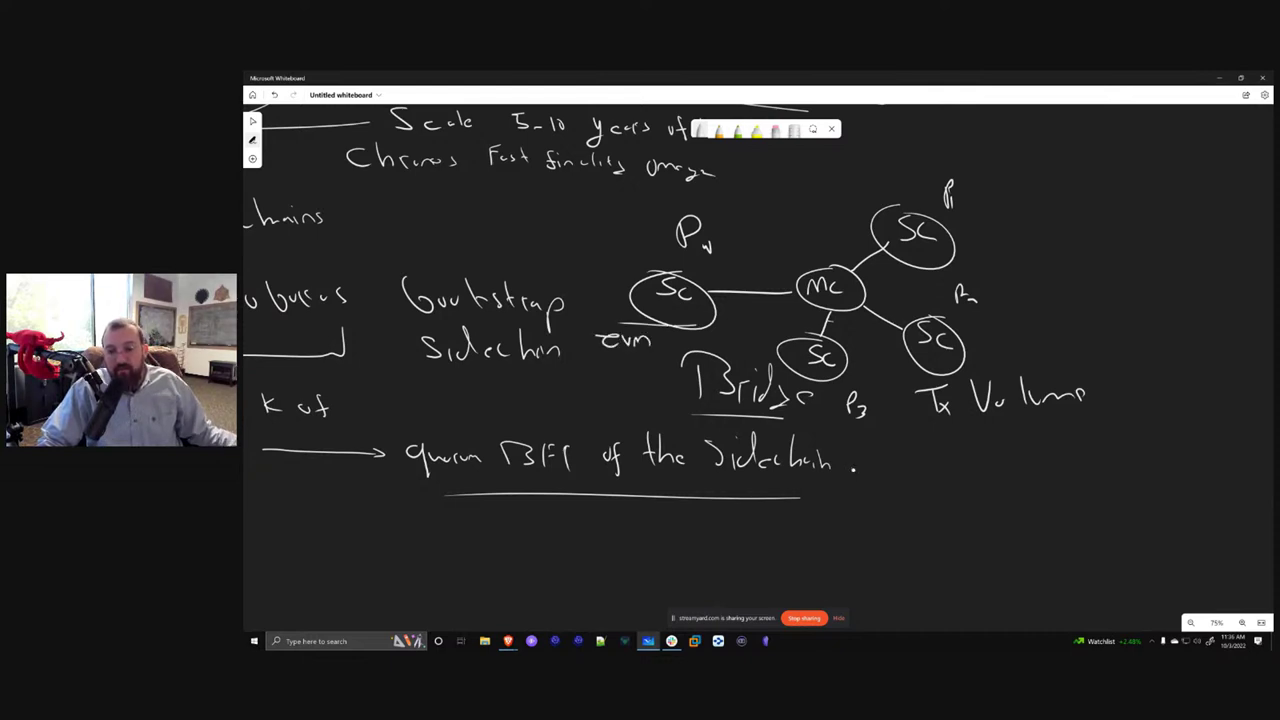
{"action": "mouse_move", "coordinate": [974, 322]}
{"action": "left_mouse_down"}
{"action": "mouse_move", "coordinate": [980, 348]}
{"action": "mouse_move", "coordinate": [1006, 330]}
{"action": "mouse_move", "coordinate": [1100, 344]}
{"action": "left_mouse_up"}
{"action": "left_click_drag", "start_coordinate": [970, 220], "coordinate": [978, 232]}
{"action": "left_click_drag", "start_coordinate": [982, 224], "coordinate": [1104, 226]}
{"action": "mouse_move", "coordinate": [848, 380]}
{"action": "left_mouse_down"}
{"action": "mouse_move", "coordinate": [884, 370]}
{"action": "mouse_move", "coordinate": [882, 400]}
{"action": "left_mouse_up"}
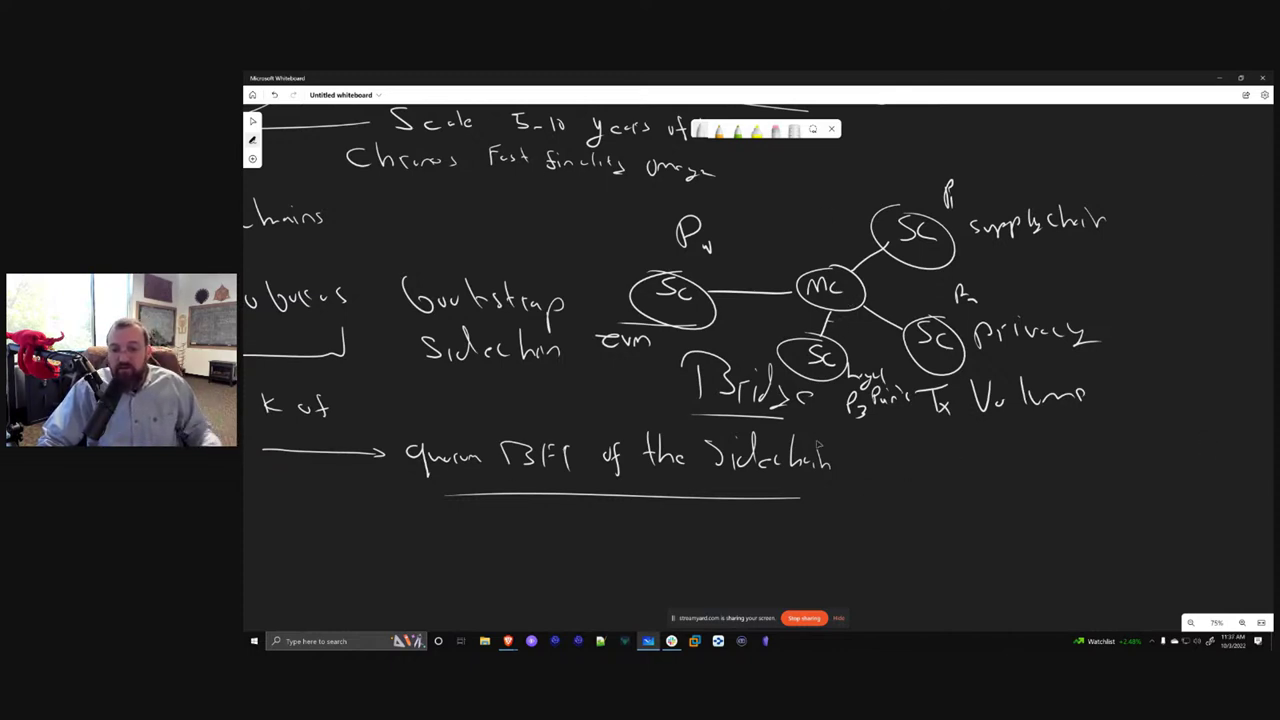
Put Bridge in parentheses and write CNA above the main chain circle
{"action": "left_click_drag", "start_coordinate": [824, 380], "coordinate": [828, 412]}
{"action": "left_click_drag", "start_coordinate": [665, 374], "coordinate": [662, 398]}
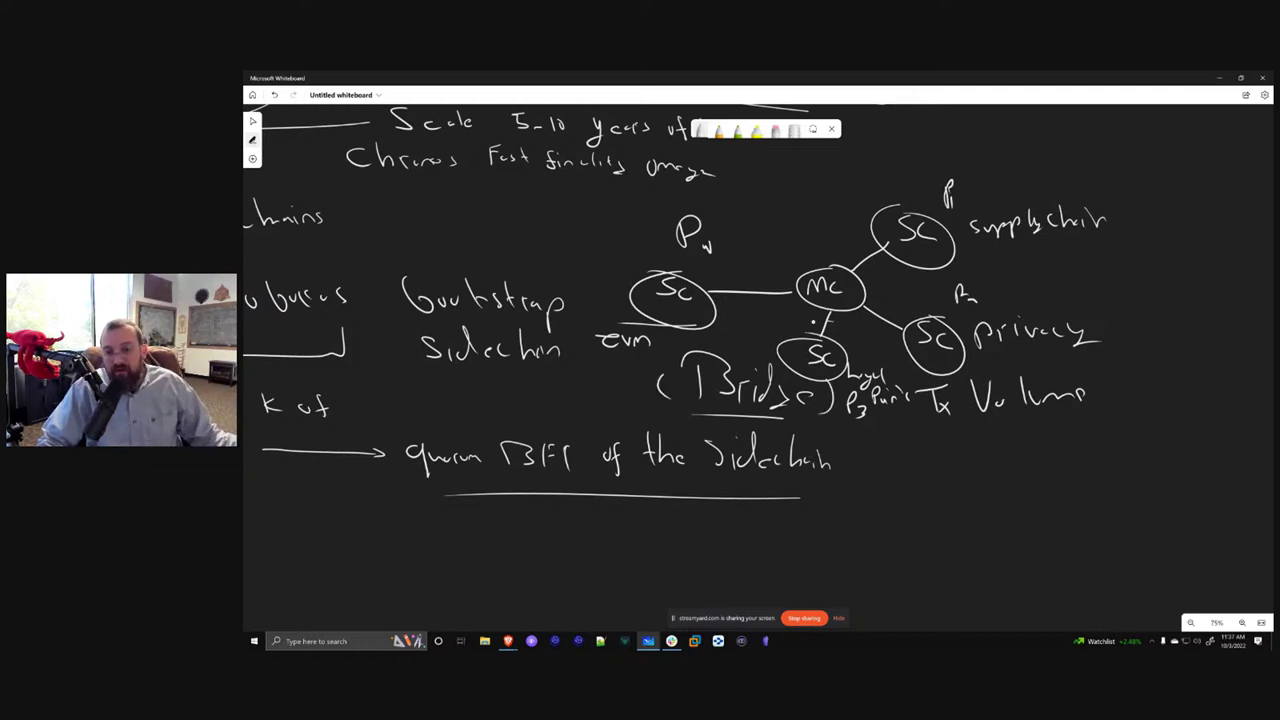
{"action": "mouse_move", "coordinate": [788, 250]}
{"action": "left_mouse_down"}
{"action": "mouse_move", "coordinate": [787, 261]}
{"action": "mouse_move", "coordinate": [808, 245]}
{"action": "mouse_move", "coordinate": [826, 255]}
{"action": "left_mouse_up"}
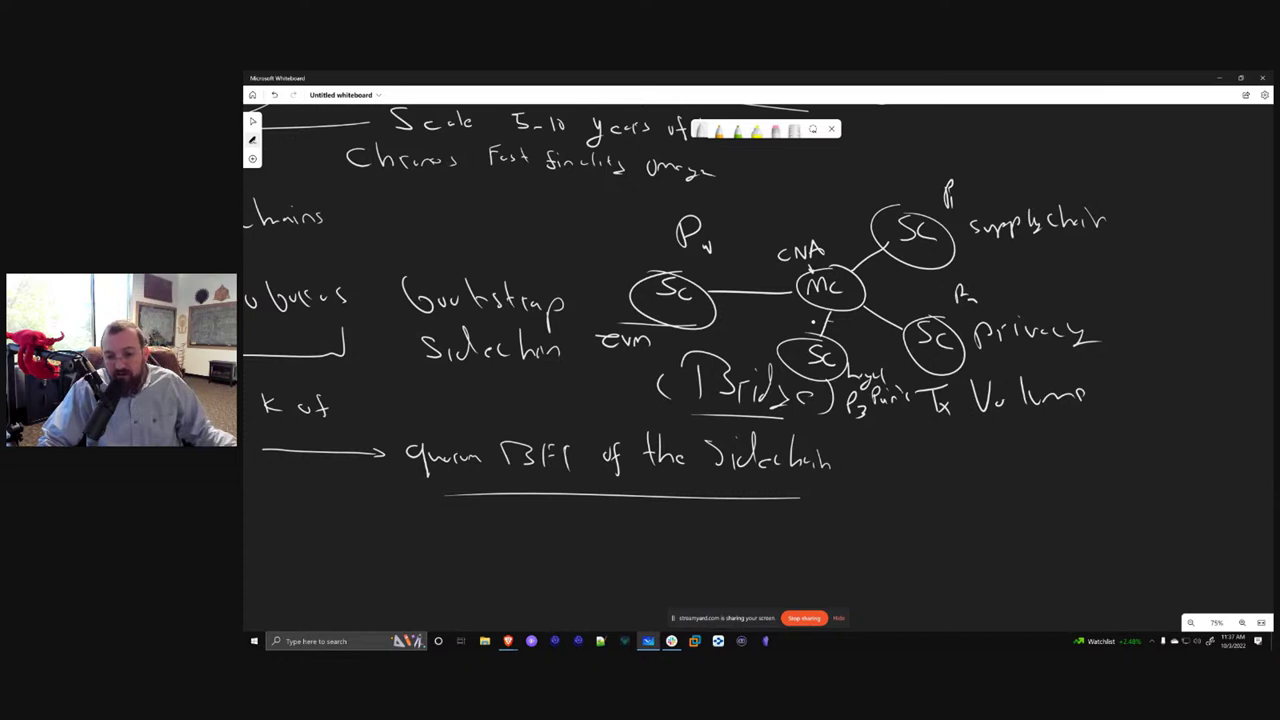
List Security, Liquidity and Infrastructure under Tx Volume
{"action": "left_click", "coordinate": [918, 453]}
{"action": "mouse_move", "coordinate": [905, 440]}
{"action": "left_mouse_down"}
{"action": "mouse_move", "coordinate": [894, 453]}
{"action": "mouse_move", "coordinate": [964, 456]}
{"action": "mouse_move", "coordinate": [968, 477]}
{"action": "left_mouse_up"}
{"action": "mouse_move", "coordinate": [888, 484]}
{"action": "left_mouse_down"}
{"action": "mouse_move", "coordinate": [910, 505]}
{"action": "mouse_move", "coordinate": [996, 522]}
{"action": "left_mouse_up"}
{"action": "left_click", "coordinate": [921, 560]}
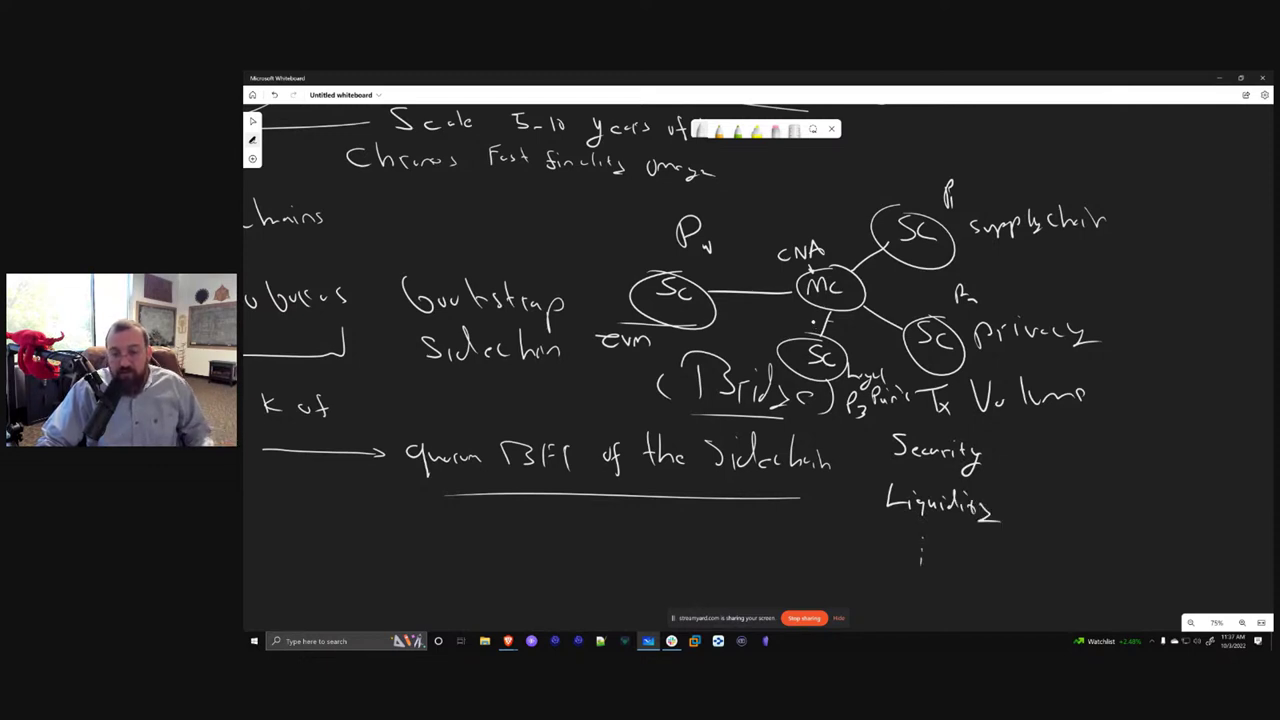
{"action": "left_click_drag", "start_coordinate": [893, 541], "coordinate": [895, 564]}
{"action": "mouse_move", "coordinate": [882, 538]}
{"action": "left_mouse_down"}
{"action": "mouse_move", "coordinate": [908, 540]}
{"action": "mouse_move", "coordinate": [900, 566]}
{"action": "left_mouse_up"}
{"action": "left_click_drag", "start_coordinate": [905, 556], "coordinate": [920, 568]}
{"action": "left_click_drag", "start_coordinate": [933, 545], "coordinate": [940, 562]}
{"action": "mouse_move", "coordinate": [947, 570]}
{"action": "left_mouse_down"}
{"action": "mouse_move", "coordinate": [960, 560]}
{"action": "mouse_move", "coordinate": [1000, 577]}
{"action": "left_mouse_up"}
{"action": "mouse_move", "coordinate": [1011, 566]}
{"action": "left_mouse_down"}
{"action": "mouse_move", "coordinate": [1015, 580]}
{"action": "mouse_move", "coordinate": [1064, 582]}
{"action": "left_mouse_up"}
{"action": "left_click_drag", "start_coordinate": [1072, 574], "coordinate": [1082, 580]}
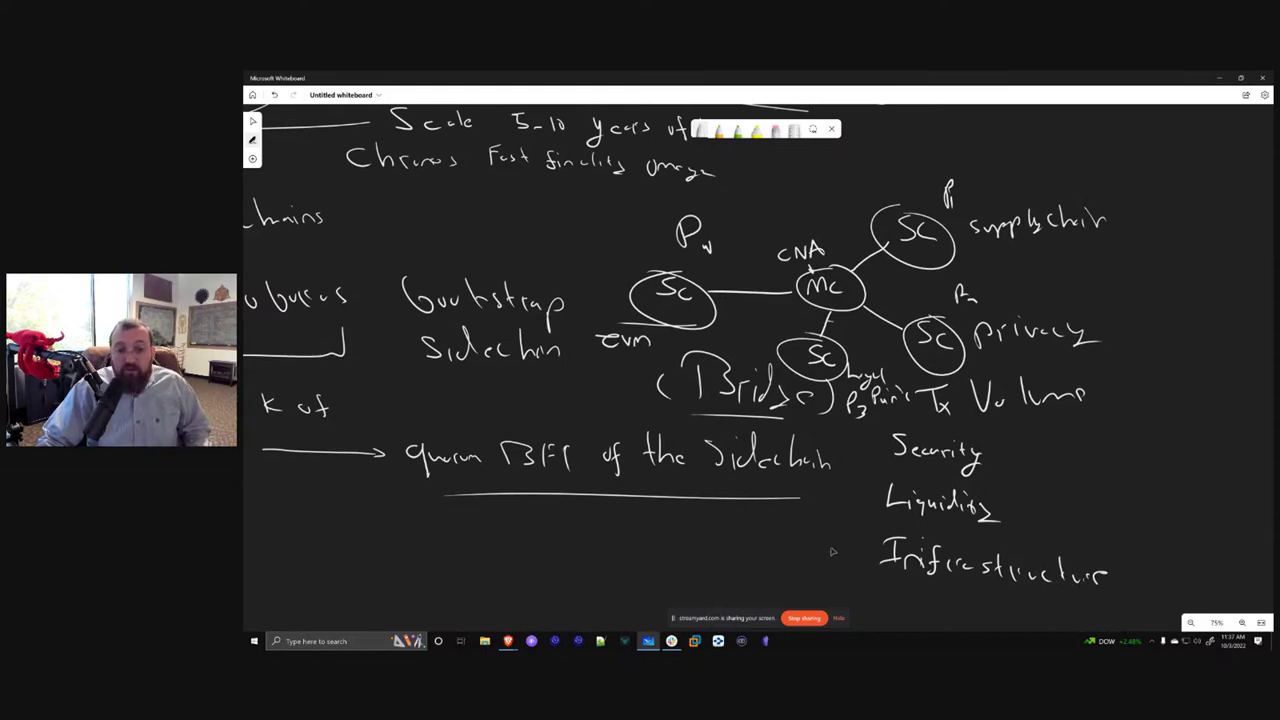
Write '<ada> Staking Reward' beneath the quorum BFT line
{"action": "left_click_drag", "start_coordinate": [831, 543], "coordinate": [1070, 396]}
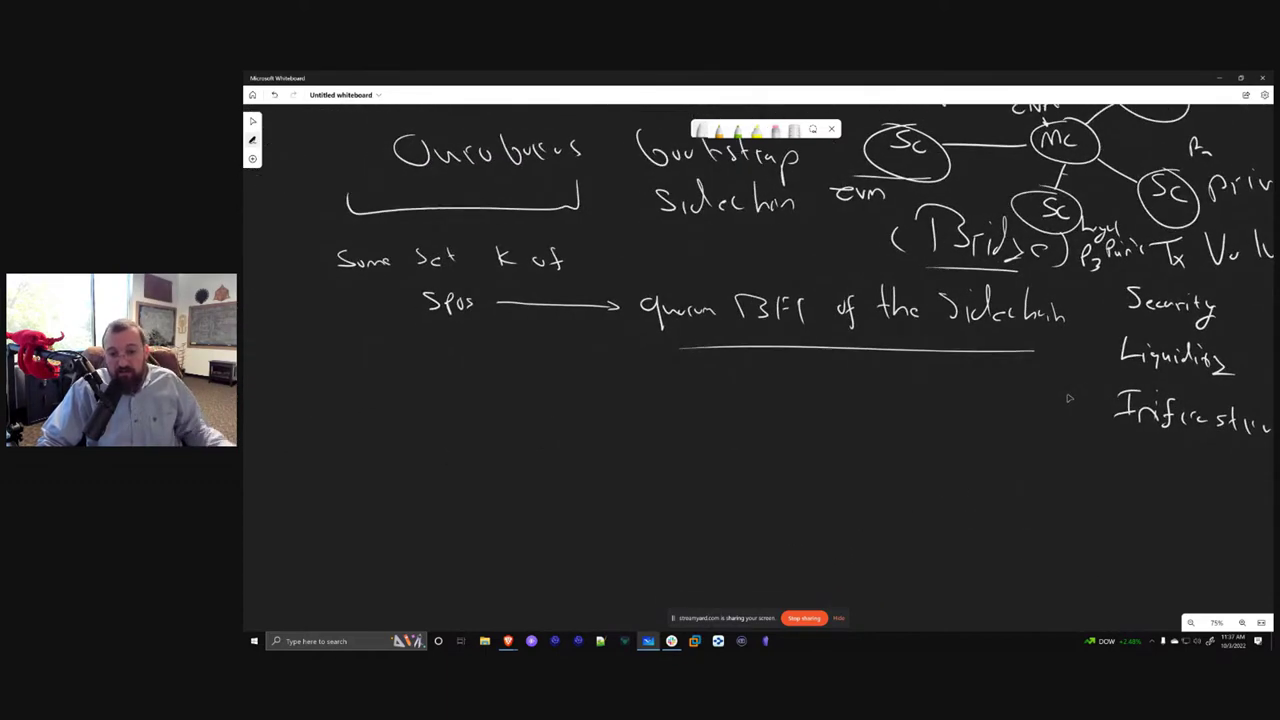
{"action": "mouse_move", "coordinate": [624, 450]}
{"action": "left_mouse_down"}
{"action": "mouse_move", "coordinate": [628, 461]}
{"action": "mouse_move", "coordinate": [638, 436]}
{"action": "mouse_move", "coordinate": [670, 466]}
{"action": "left_mouse_up"}
{"action": "left_click_drag", "start_coordinate": [556, 455], "coordinate": [578, 464]}
{"action": "mouse_move", "coordinate": [686, 446]}
{"action": "left_mouse_down"}
{"action": "mouse_move", "coordinate": [690, 464]}
{"action": "mouse_move", "coordinate": [749, 459]}
{"action": "left_mouse_up"}
{"action": "left_click_drag", "start_coordinate": [770, 433], "coordinate": [773, 461]}
{"action": "left_click_drag", "start_coordinate": [766, 444], "coordinate": [805, 460]}
{"action": "mouse_move", "coordinate": [818, 447]}
{"action": "left_mouse_down"}
{"action": "mouse_move", "coordinate": [818, 460]}
{"action": "mouse_move", "coordinate": [886, 466]}
{"action": "left_mouse_up"}
{"action": "mouse_move", "coordinate": [882, 432]}
{"action": "left_mouse_down"}
{"action": "mouse_move", "coordinate": [888, 456]}
{"action": "mouse_move", "coordinate": [966, 452]}
{"action": "mouse_move", "coordinate": [982, 466]}
{"action": "left_mouse_up"}
{"action": "left_click_drag", "start_coordinate": [985, 466], "coordinate": [1008, 440]}
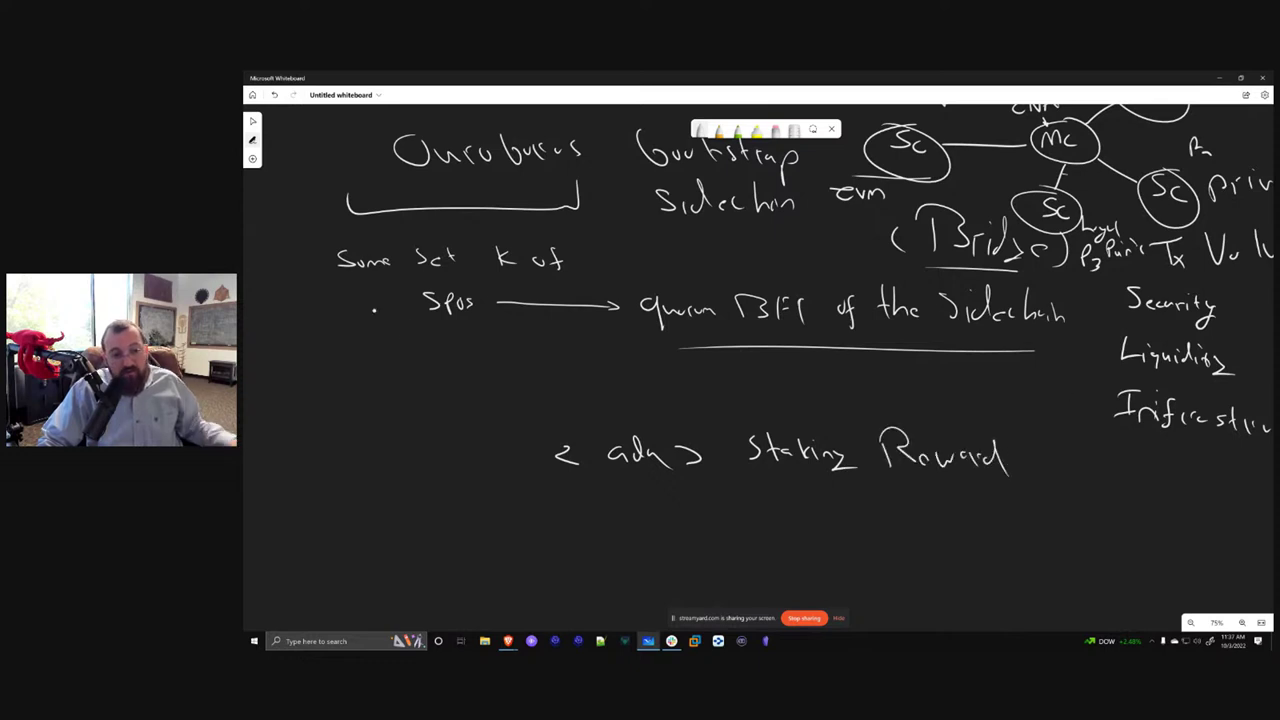
Loop a curve around 'Some set k of SPOs'
{"action": "left_click_drag", "start_coordinate": [404, 337], "coordinate": [828, 459]}
{"action": "scroll", "coordinate": [828, 459], "scroll_direction": "down", "scroll_amount": 3}
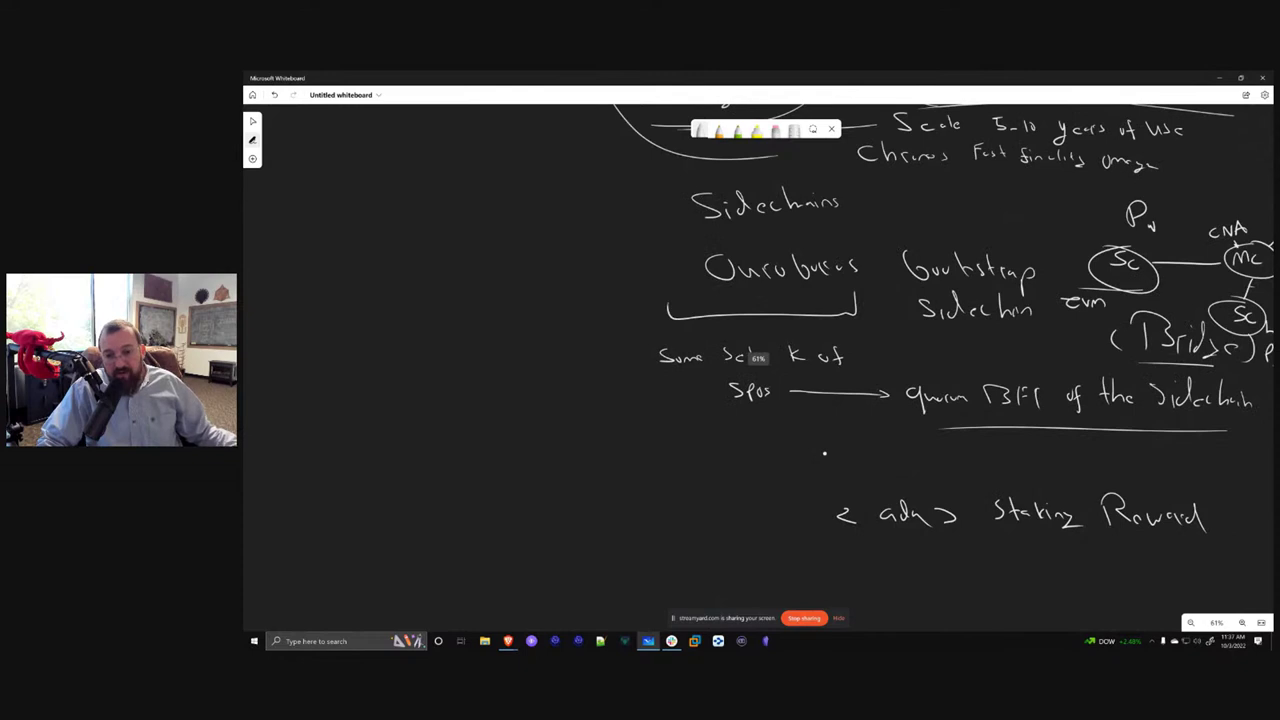
{"action": "scroll", "coordinate": [829, 451], "scroll_direction": "up", "scroll_amount": 2}
{"action": "left_click_drag", "start_coordinate": [866, 322], "coordinate": [750, 408]}
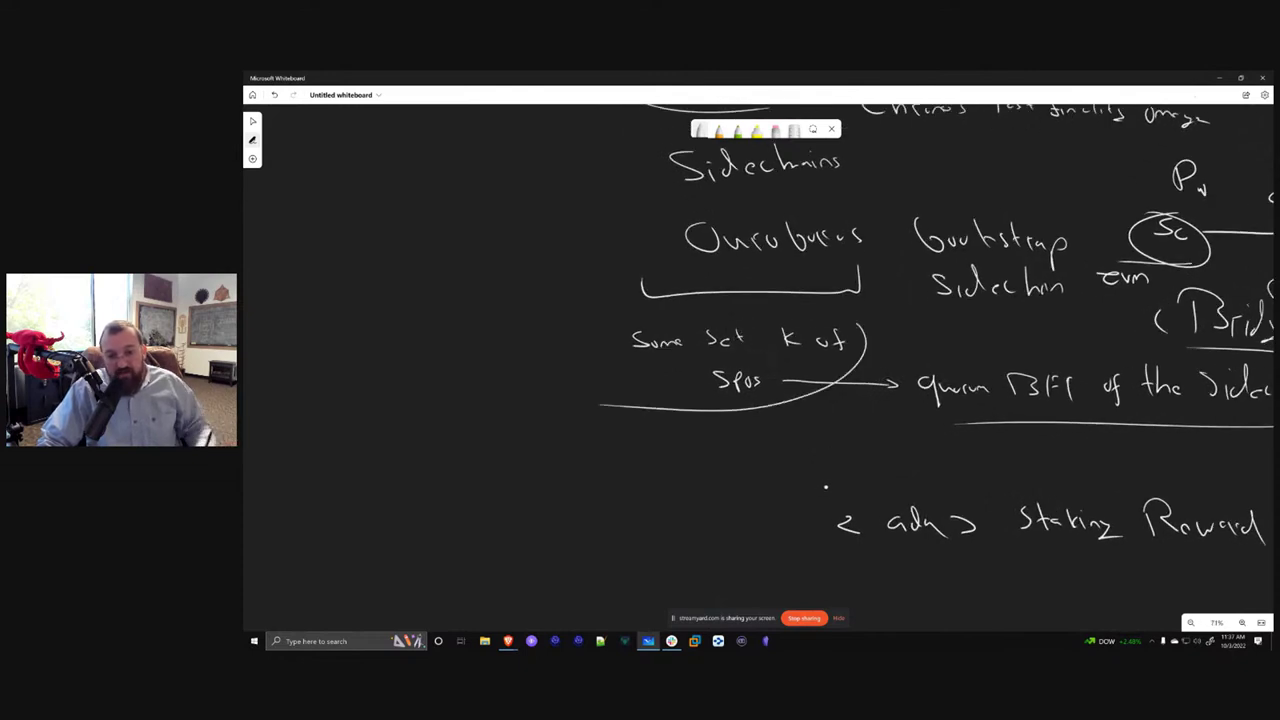
Draw a Pay Reward line out from the supply chain sidechain
{"action": "scroll", "coordinate": [1152, 454], "scroll_direction": "right", "scroll_amount": 1}
{"action": "left_click_drag", "start_coordinate": [1036, 435], "coordinate": [813, 410]}
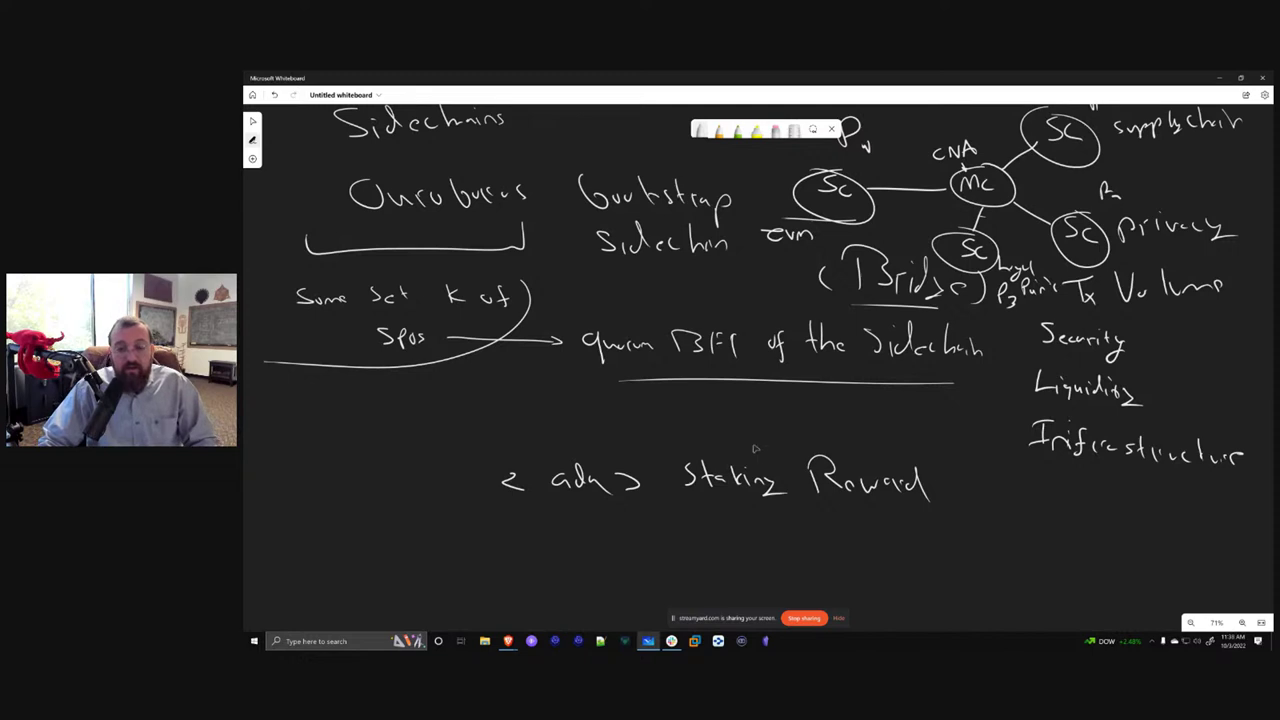
{"action": "left_click_drag", "start_coordinate": [976, 453], "coordinate": [765, 549]}
{"action": "mouse_move", "coordinate": [824, 251]}
{"action": "left_mouse_down"}
{"action": "mouse_move", "coordinate": [934, 249]}
{"action": "mouse_move", "coordinate": [970, 284]}
{"action": "mouse_move", "coordinate": [1090, 250]}
{"action": "left_mouse_up"}
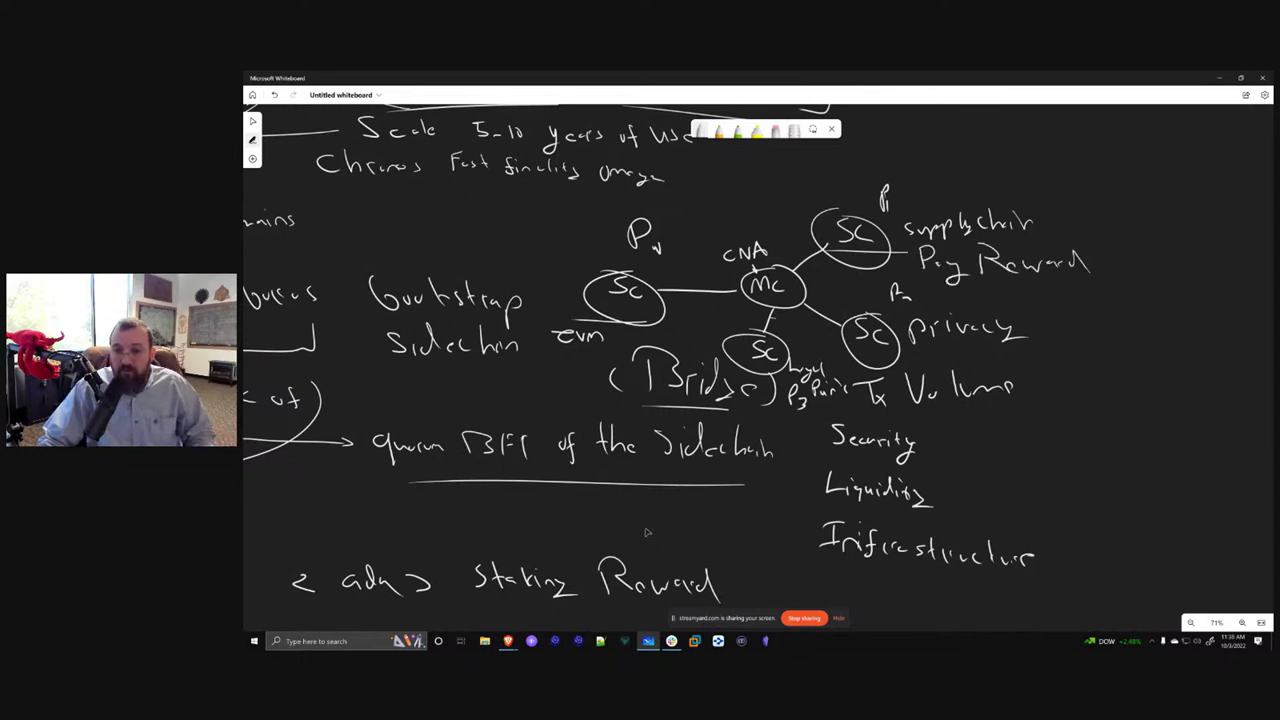
{"action": "left_click_drag", "start_coordinate": [754, 525], "coordinate": [958, 357]}
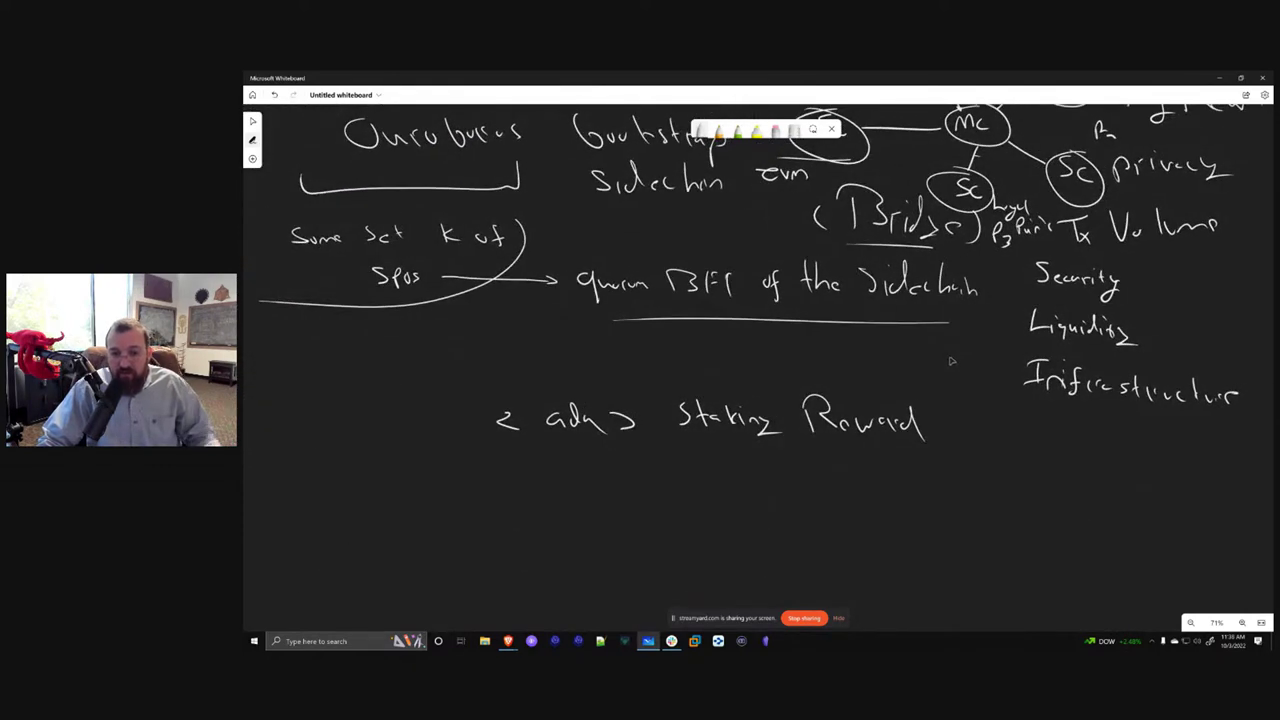
Write 'Delegated spos' above the staking notes
{"action": "mouse_move", "coordinate": [645, 358]}
{"action": "left_mouse_down"}
{"action": "mouse_move", "coordinate": [633, 373]}
{"action": "mouse_move", "coordinate": [660, 362]}
{"action": "left_mouse_up"}
{"action": "left_click_drag", "start_coordinate": [668, 356], "coordinate": [667, 357]}
{"action": "mouse_move", "coordinate": [466, 342]}
{"action": "left_mouse_down"}
{"action": "mouse_move", "coordinate": [470, 376]}
{"action": "mouse_move", "coordinate": [500, 370]}
{"action": "left_mouse_up"}
{"action": "mouse_move", "coordinate": [506, 364]}
{"action": "left_mouse_down"}
{"action": "mouse_move", "coordinate": [514, 378]}
{"action": "mouse_move", "coordinate": [544, 368]}
{"action": "left_mouse_up"}
{"action": "mouse_move", "coordinate": [556, 346]}
{"action": "left_mouse_down"}
{"action": "mouse_move", "coordinate": [560, 368]}
{"action": "mouse_move", "coordinate": [588, 368]}
{"action": "left_mouse_up"}
{"action": "left_click_drag", "start_coordinate": [596, 340], "coordinate": [594, 368]}
Write 'Staking Rewards' below Delegated spos
{"action": "left_click_drag", "start_coordinate": [808, 545], "coordinate": [1000, 464]}
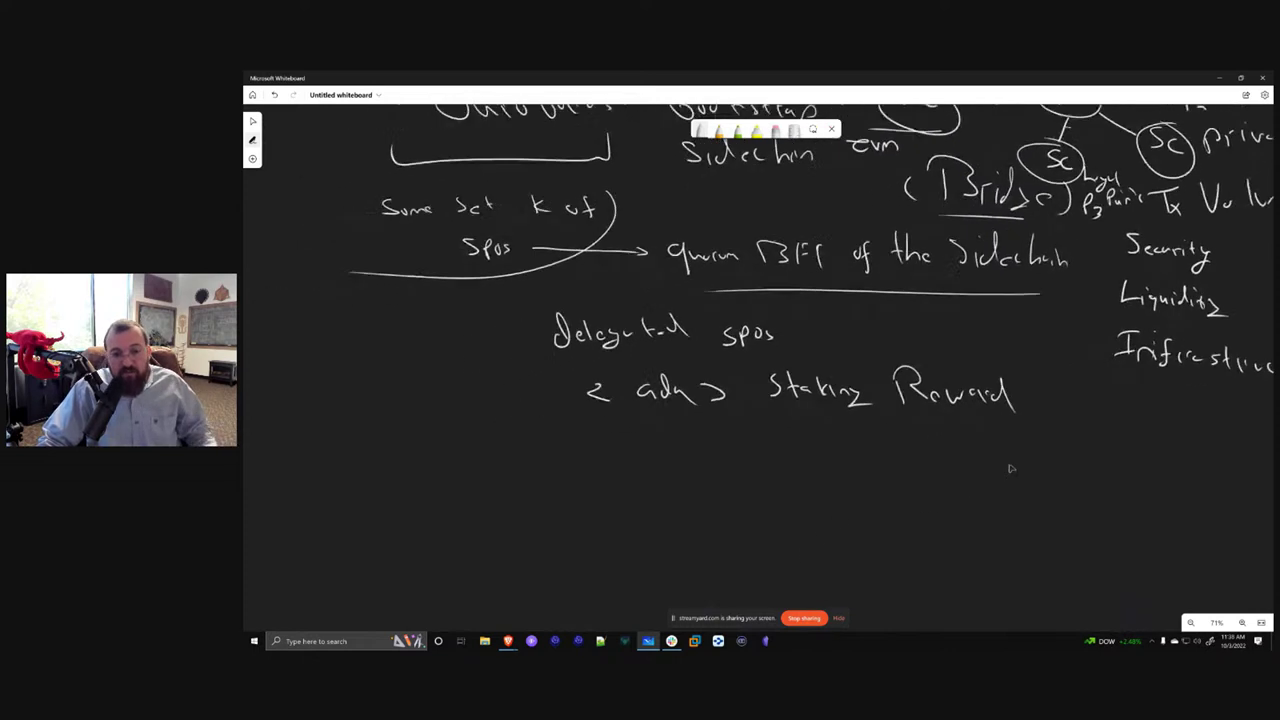
{"action": "mouse_move", "coordinate": [632, 410]}
{"action": "left_mouse_down"}
{"action": "mouse_move", "coordinate": [614, 430]}
{"action": "mouse_move", "coordinate": [651, 434]}
{"action": "left_mouse_up"}
{"action": "left_click_drag", "start_coordinate": [643, 414], "coordinate": [676, 432]}
{"action": "left_click_drag", "start_coordinate": [686, 408], "coordinate": [686, 432]}
{"action": "left_click_drag", "start_coordinate": [700, 416], "coordinate": [728, 444]}
{"action": "left_click_drag", "start_coordinate": [764, 404], "coordinate": [764, 436]}
{"action": "mouse_move", "coordinate": [764, 408]}
{"action": "left_mouse_down"}
{"action": "mouse_move", "coordinate": [782, 432]}
{"action": "mouse_move", "coordinate": [804, 432]}
{"action": "left_mouse_up"}
{"action": "left_click_drag", "start_coordinate": [808, 420], "coordinate": [850, 433]}
{"action": "left_click_drag", "start_coordinate": [858, 410], "coordinate": [858, 432]}
Add the underlined reward list <ada, sc1, sc2, …, scn> after Staking Rewards
{"action": "mouse_move", "coordinate": [952, 417]}
{"action": "left_mouse_down"}
{"action": "mouse_move", "coordinate": [953, 434]}
{"action": "mouse_move", "coordinate": [970, 434]}
{"action": "left_mouse_up"}
{"action": "left_click_drag", "start_coordinate": [988, 424], "coordinate": [992, 433]}
{"action": "left_click_drag", "start_coordinate": [998, 423], "coordinate": [1008, 434]}
{"action": "left_click_drag", "start_coordinate": [1132, 472], "coordinate": [868, 485]}
{"action": "left_click_drag", "start_coordinate": [1209, 437], "coordinate": [930, 446]}
{"action": "mouse_move", "coordinate": [765, 425]}
{"action": "left_mouse_down"}
{"action": "mouse_move", "coordinate": [755, 441]}
{"action": "mouse_move", "coordinate": [840, 442]}
{"action": "left_mouse_up"}
{"action": "left_click_drag", "start_coordinate": [850, 433], "coordinate": [866, 444]}
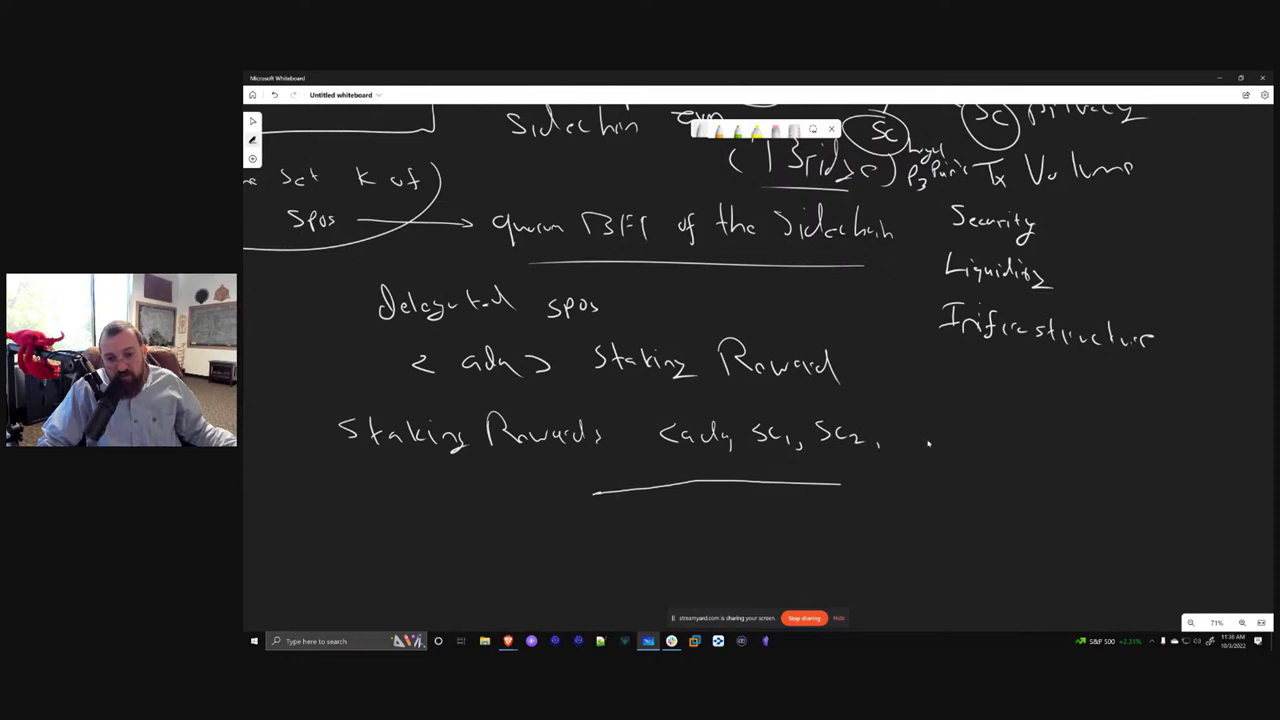
{"action": "mouse_move", "coordinate": [992, 424]}
{"action": "left_mouse_down"}
{"action": "mouse_move", "coordinate": [981, 444]}
{"action": "mouse_move", "coordinate": [997, 444]}
{"action": "left_mouse_up"}
{"action": "left_click_drag", "start_coordinate": [1011, 444], "coordinate": [1050, 444]}
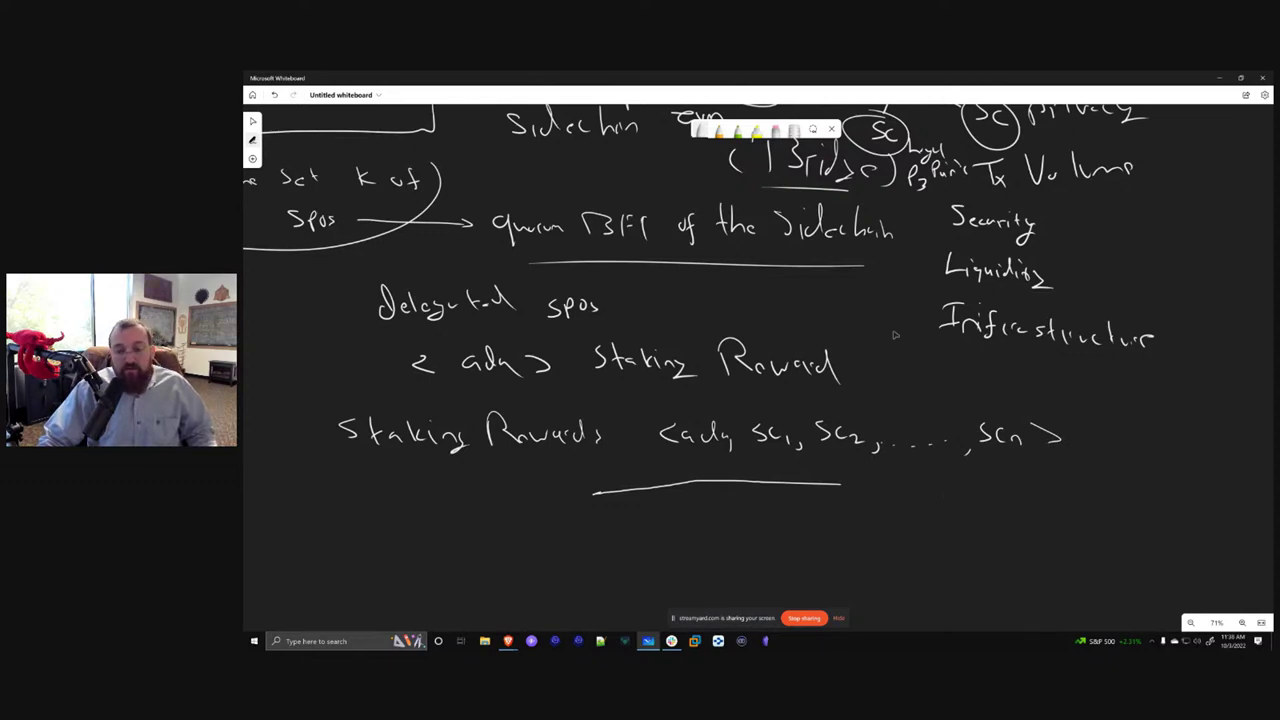
Draw a circled question mark under Infrastructure and a curved underline beneath quorum BFT
{"action": "left_click_drag", "start_coordinate": [893, 333], "coordinate": [740, 364]}
{"action": "mouse_move", "coordinate": [910, 404]}
{"action": "left_mouse_down"}
{"action": "mouse_move", "coordinate": [928, 414]}
{"action": "mouse_move", "coordinate": [918, 390]}
{"action": "left_mouse_up"}
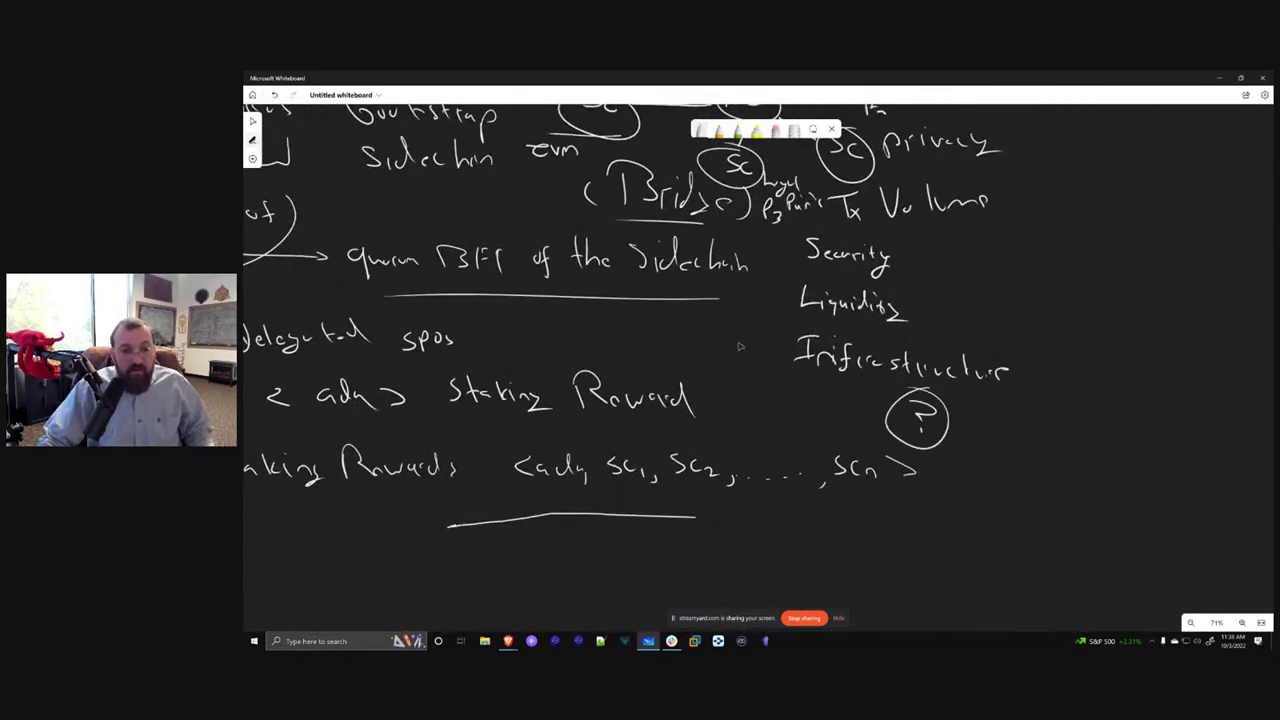
{"action": "left_click_drag", "start_coordinate": [744, 346], "coordinate": [851, 449]}
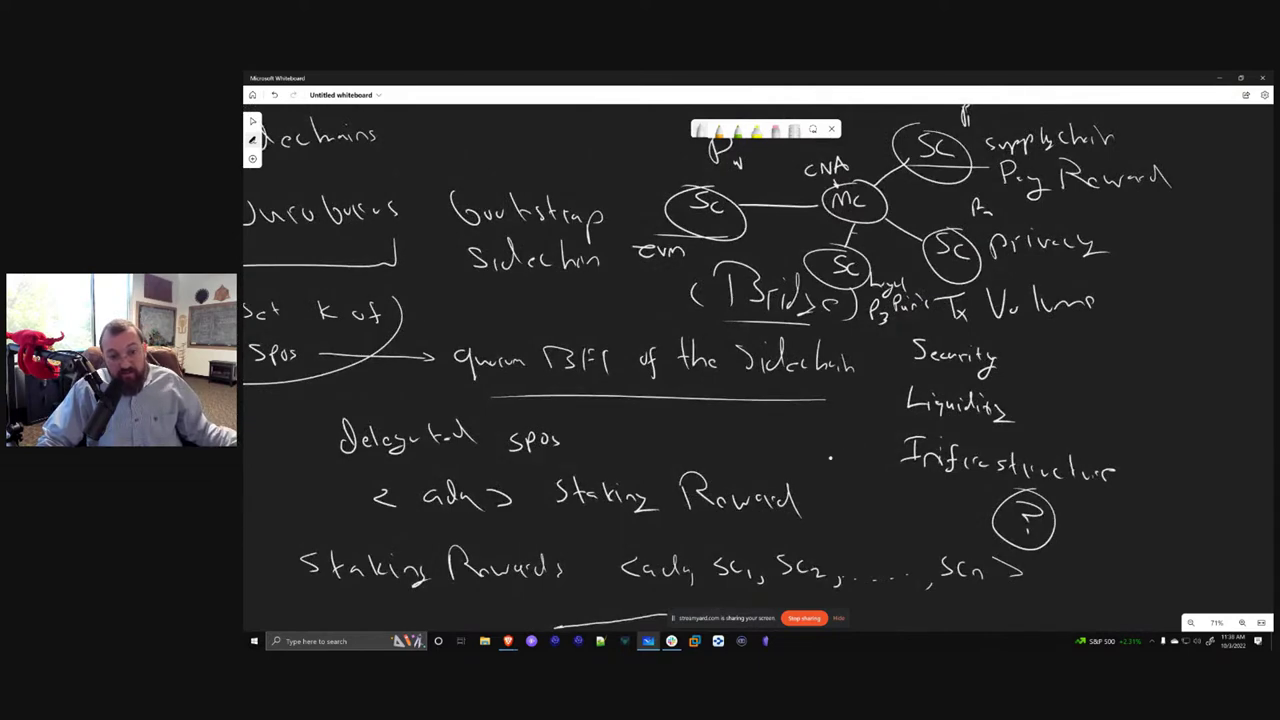
{"action": "left_click_drag", "start_coordinate": [405, 369], "coordinate": [630, 376]}
{"action": "left_click_drag", "start_coordinate": [845, 478], "coordinate": [882, 345]}
Ink 'Consent', 'Staking Cert' and an underlined 'CIPs' after the underline
{"action": "left_click_drag", "start_coordinate": [852, 468], "coordinate": [895, 482]}
{"action": "left_click_drag", "start_coordinate": [899, 476], "coordinate": [913, 483]}
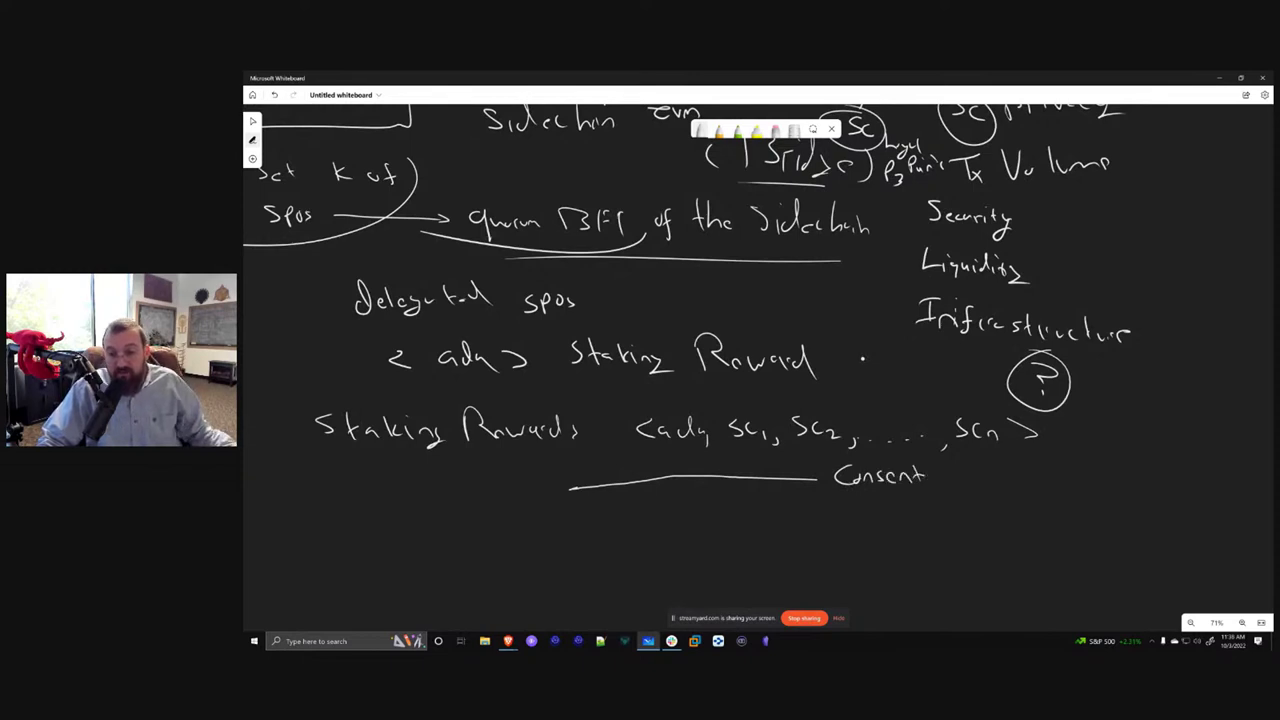
{"action": "mouse_move", "coordinate": [1012, 463]}
{"action": "left_mouse_down"}
{"action": "mouse_move", "coordinate": [997, 479]}
{"action": "mouse_move", "coordinate": [1022, 483]}
{"action": "left_mouse_up"}
{"action": "left_click_drag", "start_coordinate": [1040, 475], "coordinate": [1057, 482]}
{"action": "left_click_drag", "start_coordinate": [1062, 473], "coordinate": [1096, 486]}
{"action": "left_click_drag", "start_coordinate": [1020, 500], "coordinate": [1018, 516]}
{"action": "left_click_drag", "start_coordinate": [1012, 510], "coordinate": [1040, 512]}
{"action": "left_click_drag", "start_coordinate": [1058, 498], "coordinate": [1064, 512]}
{"action": "mouse_move", "coordinate": [1152, 468]}
{"action": "left_mouse_down"}
{"action": "mouse_move", "coordinate": [1140, 484]}
{"action": "mouse_move", "coordinate": [1156, 490]}
{"action": "left_mouse_up"}
{"action": "mouse_move", "coordinate": [1160, 466]}
{"action": "left_mouse_down"}
{"action": "mouse_move", "coordinate": [1177, 464]}
{"action": "mouse_move", "coordinate": [1164, 490]}
{"action": "left_mouse_up"}
{"action": "left_click_drag", "start_coordinate": [1184, 490], "coordinate": [1212, 470]}
{"action": "left_click_drag", "start_coordinate": [1156, 500], "coordinate": [1206, 497]}
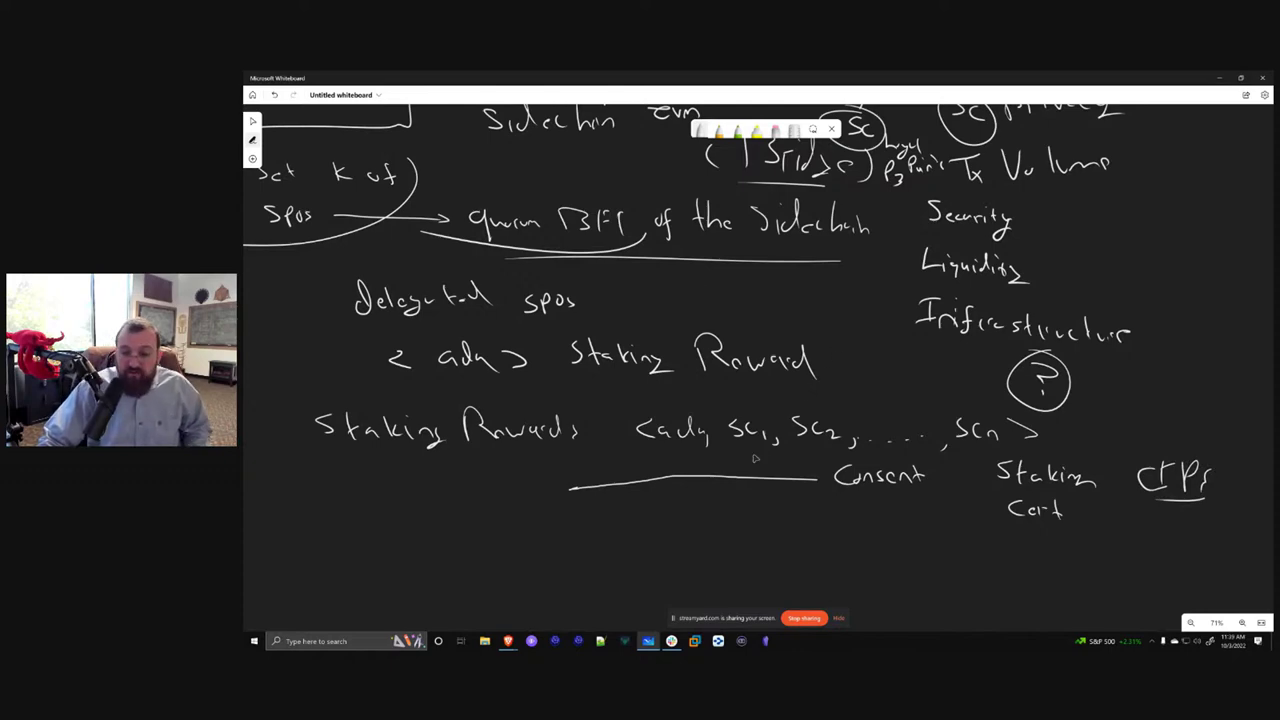
Circle the Sidechains heading and select the lower sidechain circle with its line
{"action": "scroll", "coordinate": [604, 443], "scroll_direction": "up", "scroll_amount": 5}
{"action": "scroll", "coordinate": [604, 443], "scroll_direction": "left", "scroll_amount": 5}
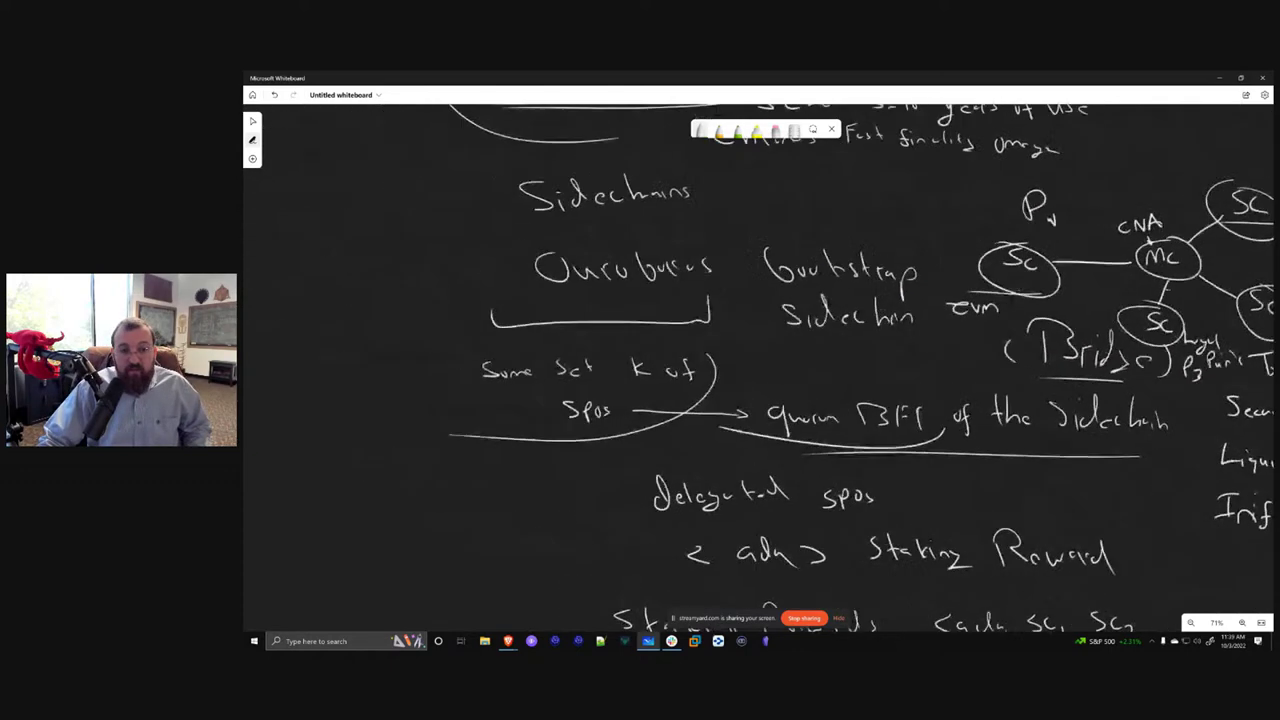
{"action": "mouse_move", "coordinate": [650, 166]}
{"action": "left_mouse_down"}
{"action": "mouse_move", "coordinate": [620, 262]}
{"action": "mouse_move", "coordinate": [480, 138]}
{"action": "left_mouse_up"}
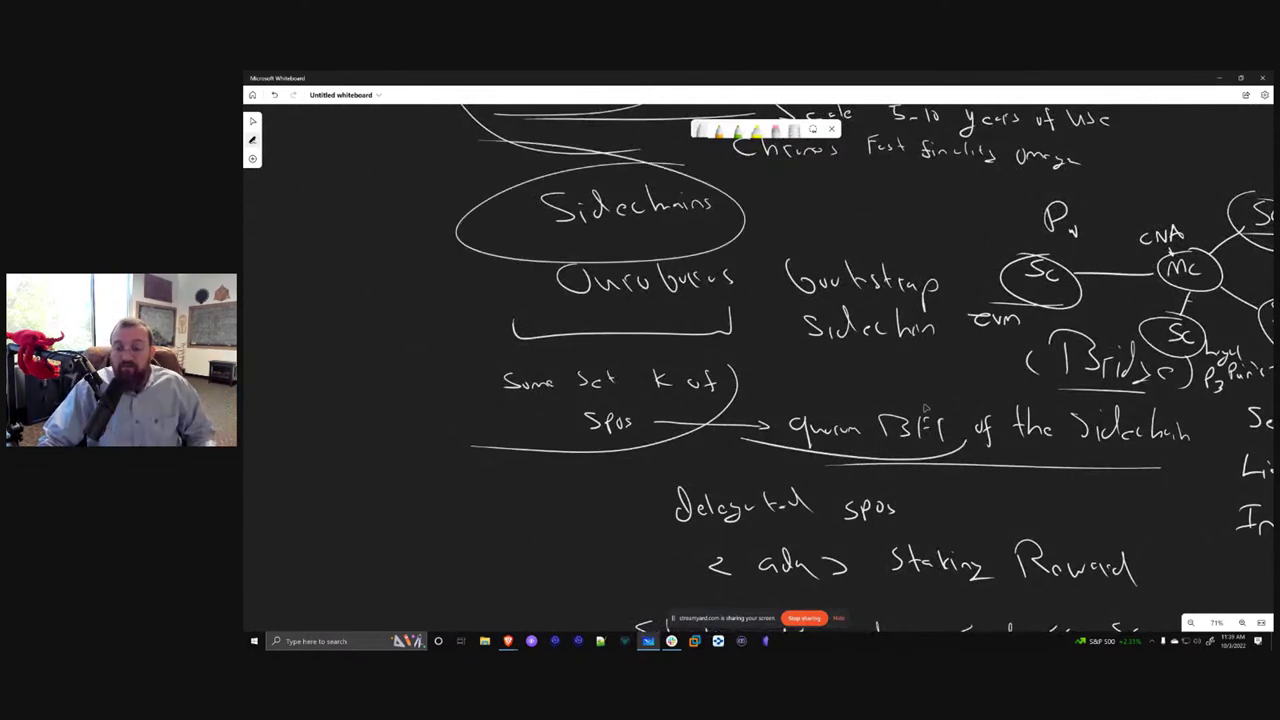
{"action": "scroll", "coordinate": [1124, 513], "scroll_direction": "right", "scroll_amount": 5}
{"action": "scroll", "coordinate": [1124, 513], "scroll_direction": "up", "scroll_amount": 2}
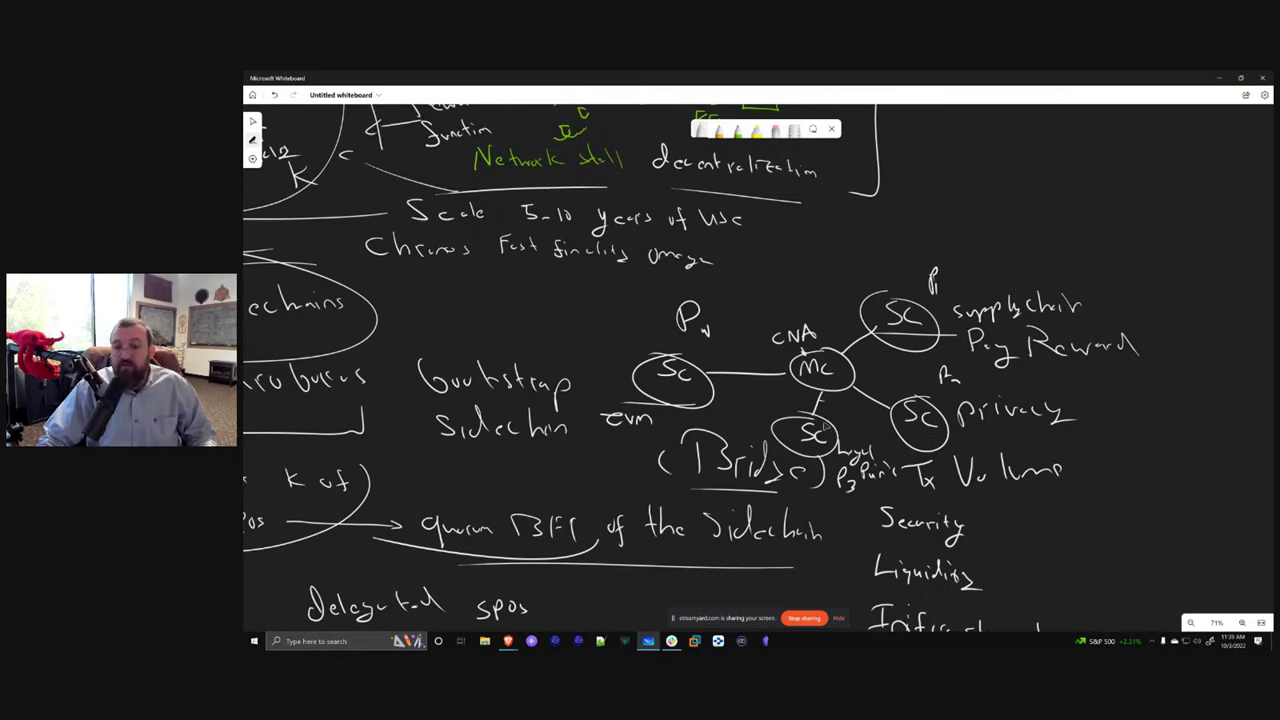
{"action": "left_click", "coordinate": [818, 425]}
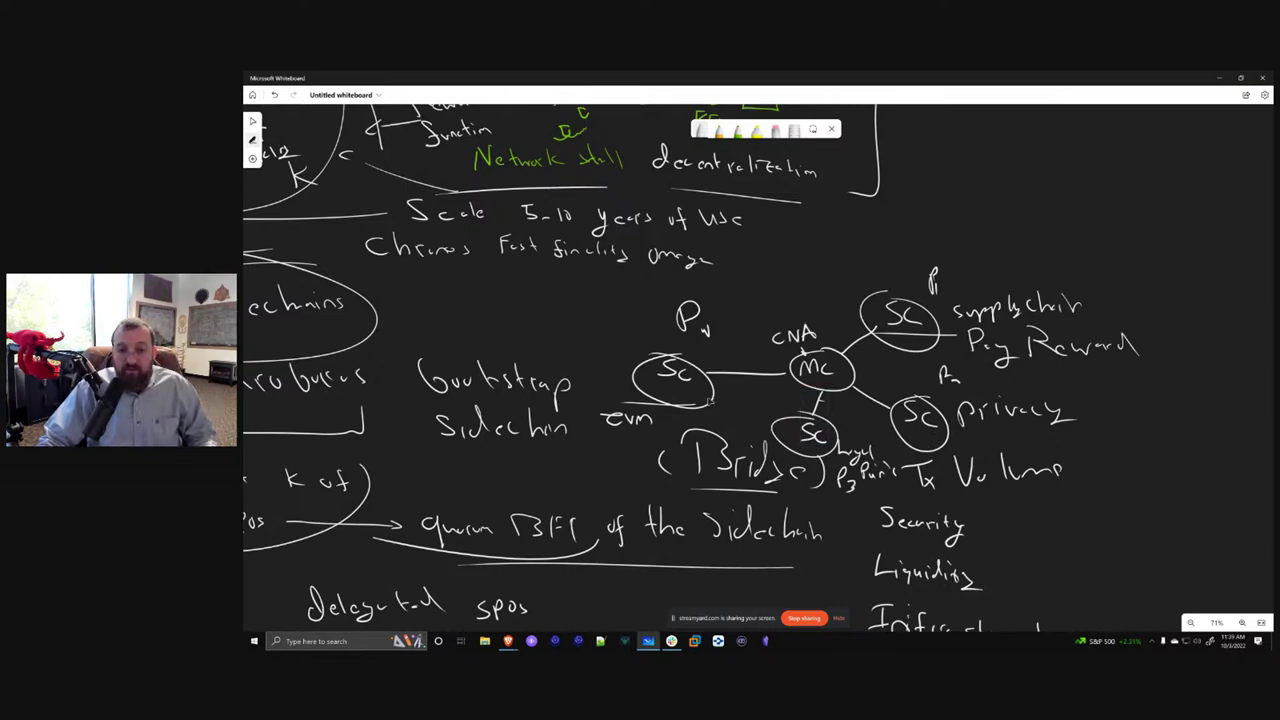
Draw an arrow toward the Pipelining note and add an underlined UTXO note beside it
{"action": "scroll", "coordinate": [710, 398], "scroll_direction": "down", "scroll_amount": 5, "text": "ctrl"}
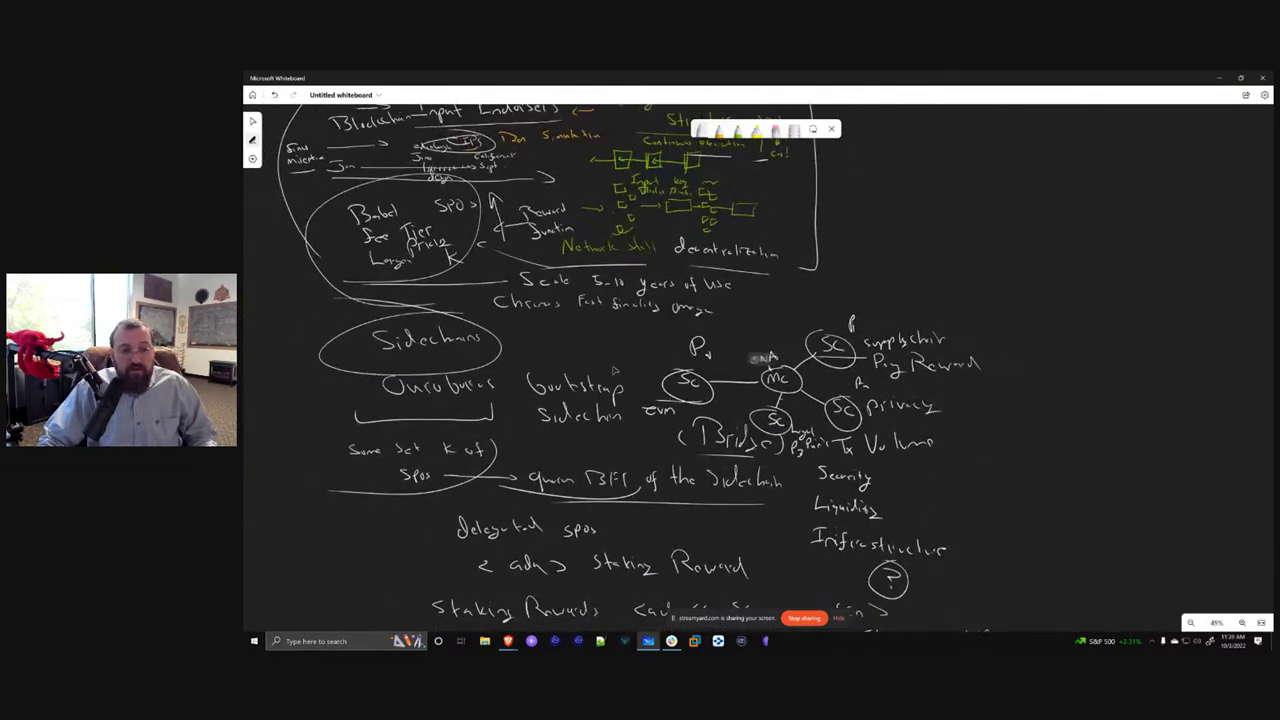
{"action": "scroll", "coordinate": [626, 363], "scroll_direction": "up", "scroll_amount": 6}
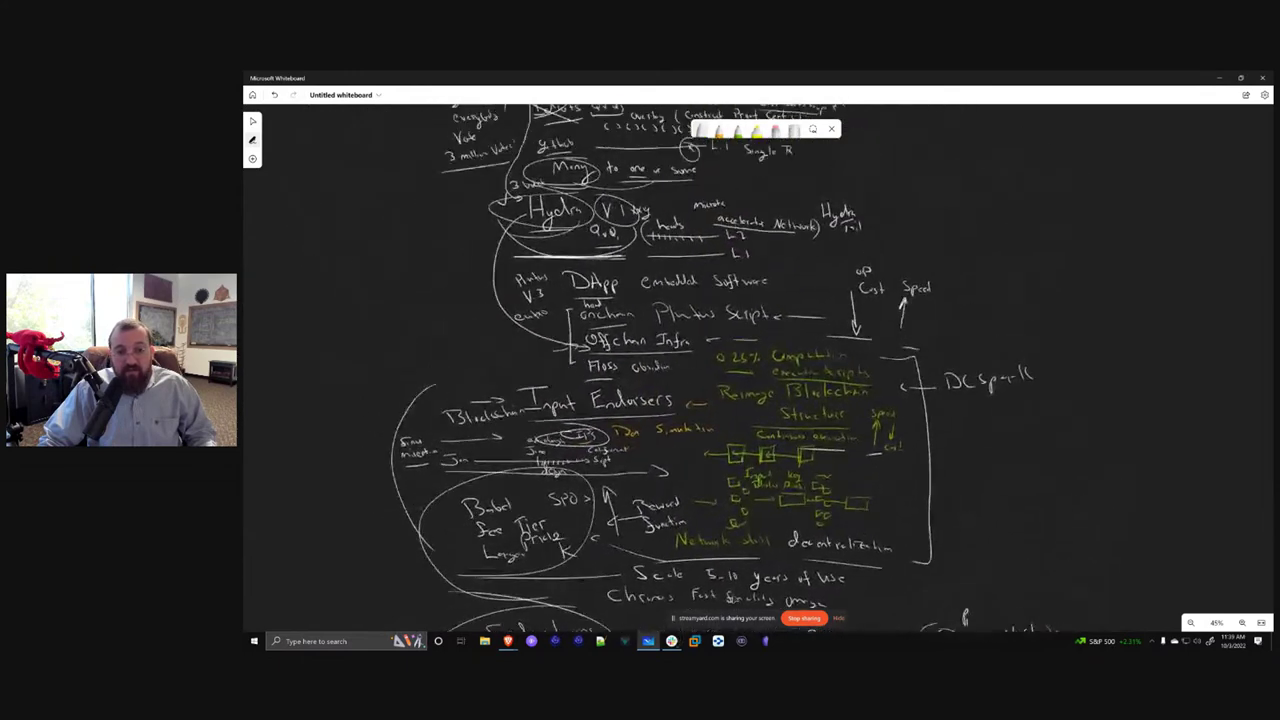
{"action": "scroll", "coordinate": [1075, 160], "scroll_direction": "up", "scroll_amount": 10}
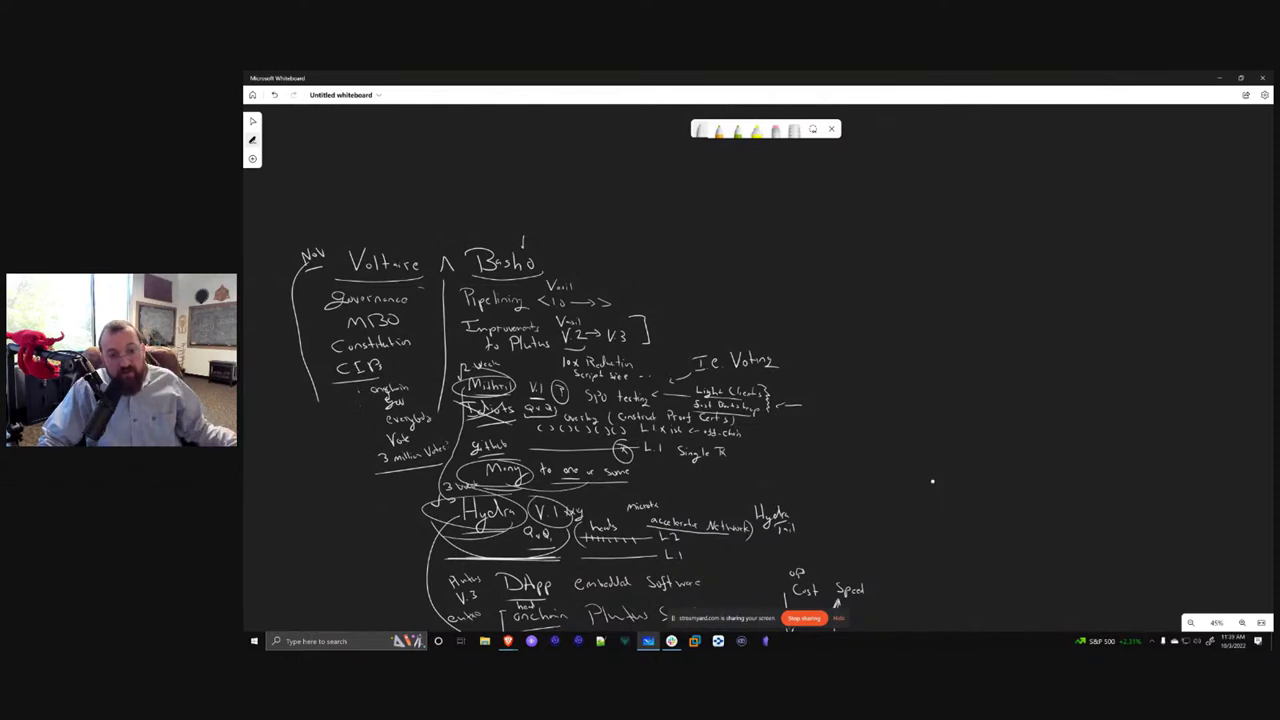
{"action": "left_click_drag", "start_coordinate": [668, 294], "coordinate": [632, 302]}
{"action": "mouse_move", "coordinate": [643, 296]}
{"action": "left_mouse_down"}
{"action": "mouse_move", "coordinate": [643, 308]}
{"action": "mouse_move", "coordinate": [706, 292]}
{"action": "left_mouse_up"}
{"action": "left_click_drag", "start_coordinate": [713, 281], "coordinate": [768, 290]}
{"action": "left_click_drag", "start_coordinate": [688, 316], "coordinate": [770, 305]}
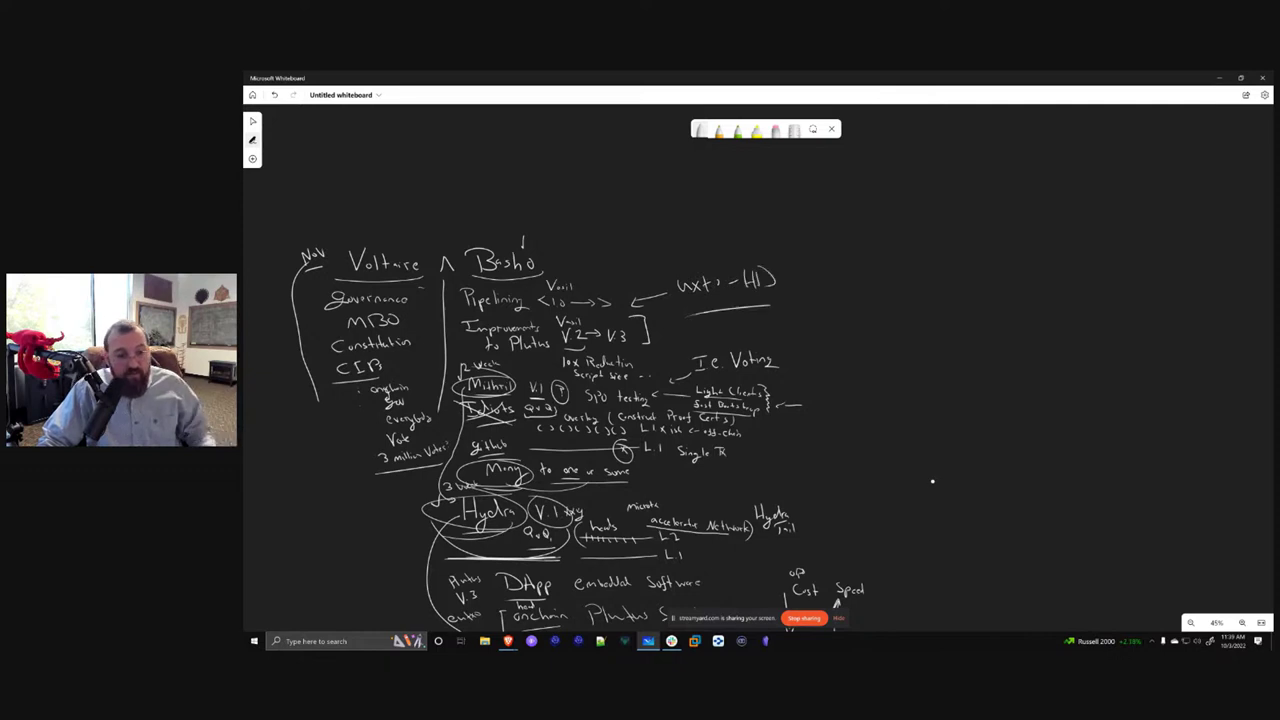
Draw left-pointing arrows at the Plutus V2→V3 note and at Single Tx
{"action": "left_click_drag", "start_coordinate": [936, 438], "coordinate": [933, 367]}
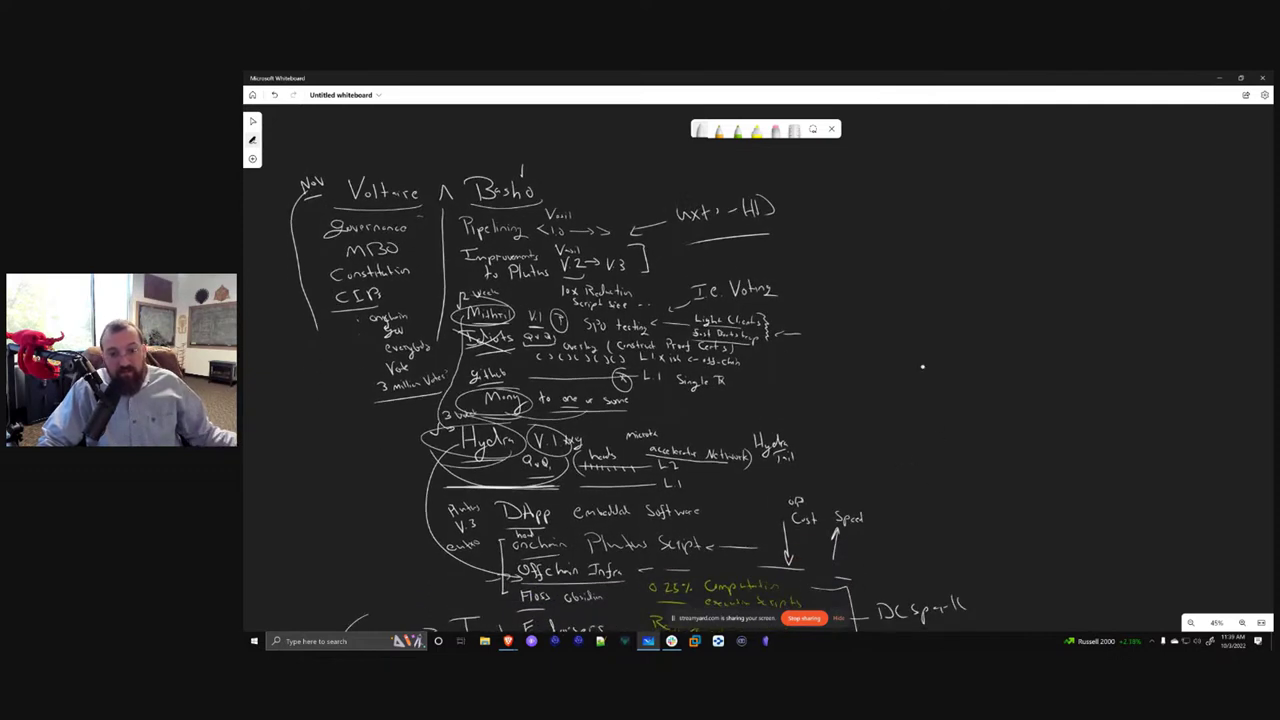
{"action": "left_click_drag", "start_coordinate": [733, 337], "coordinate": [672, 339]}
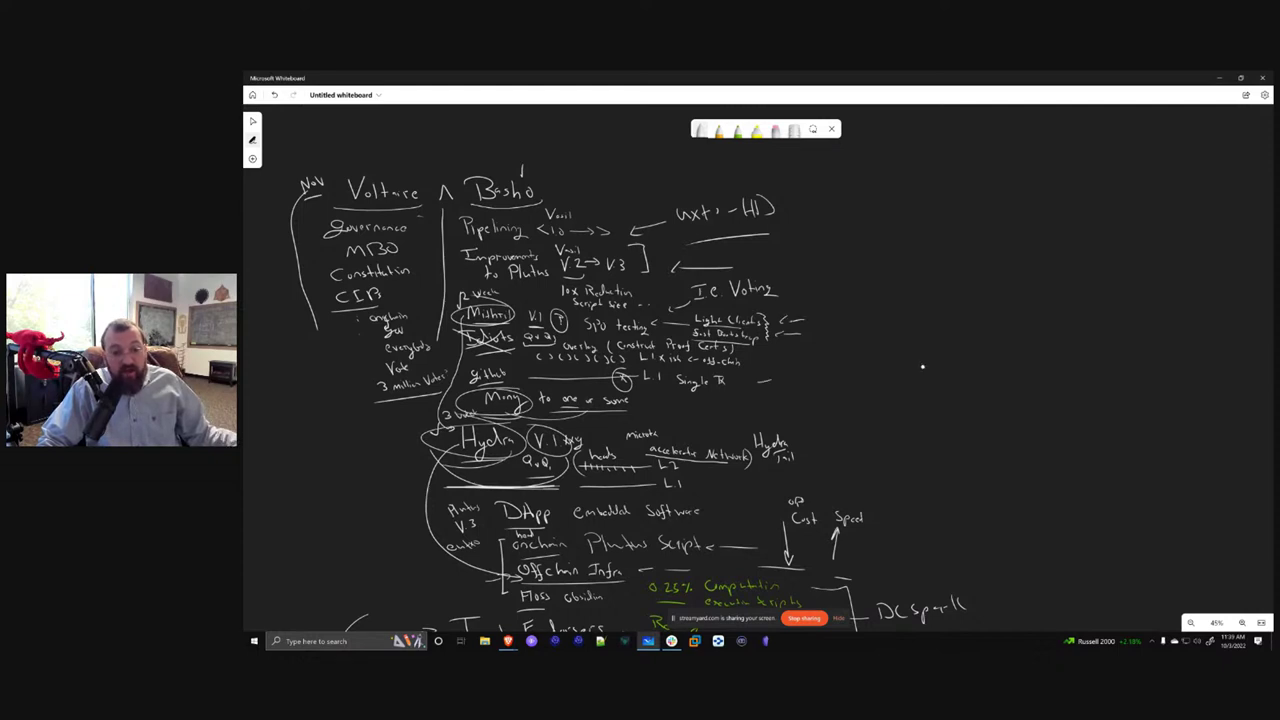
{"action": "left_click_drag", "start_coordinate": [757, 377], "coordinate": [757, 384]}
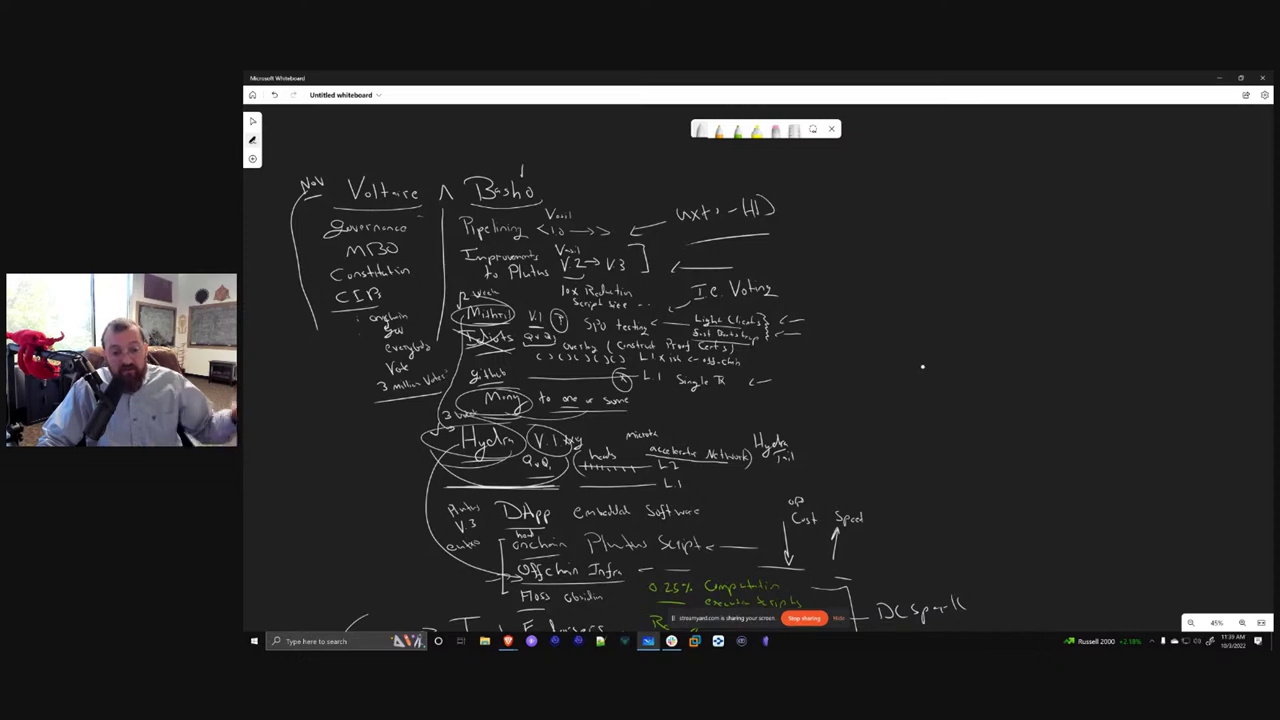
Write 'Review' under DC Spark
{"action": "scroll", "coordinate": [932, 385], "scroll_direction": "down", "scroll_amount": 1}
{"action": "scroll", "coordinate": [932, 385], "scroll_direction": "down", "scroll_amount": 5}
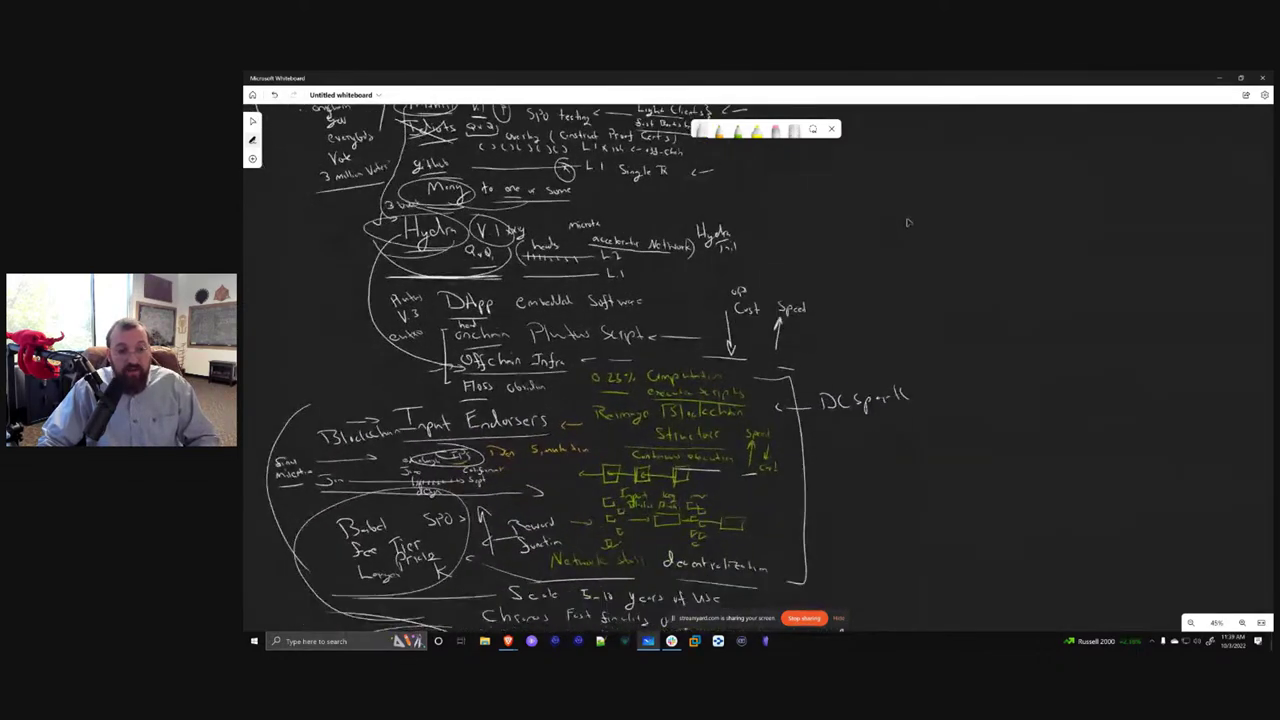
{"action": "scroll", "coordinate": [937, 157], "scroll_direction": "down", "scroll_amount": 2}
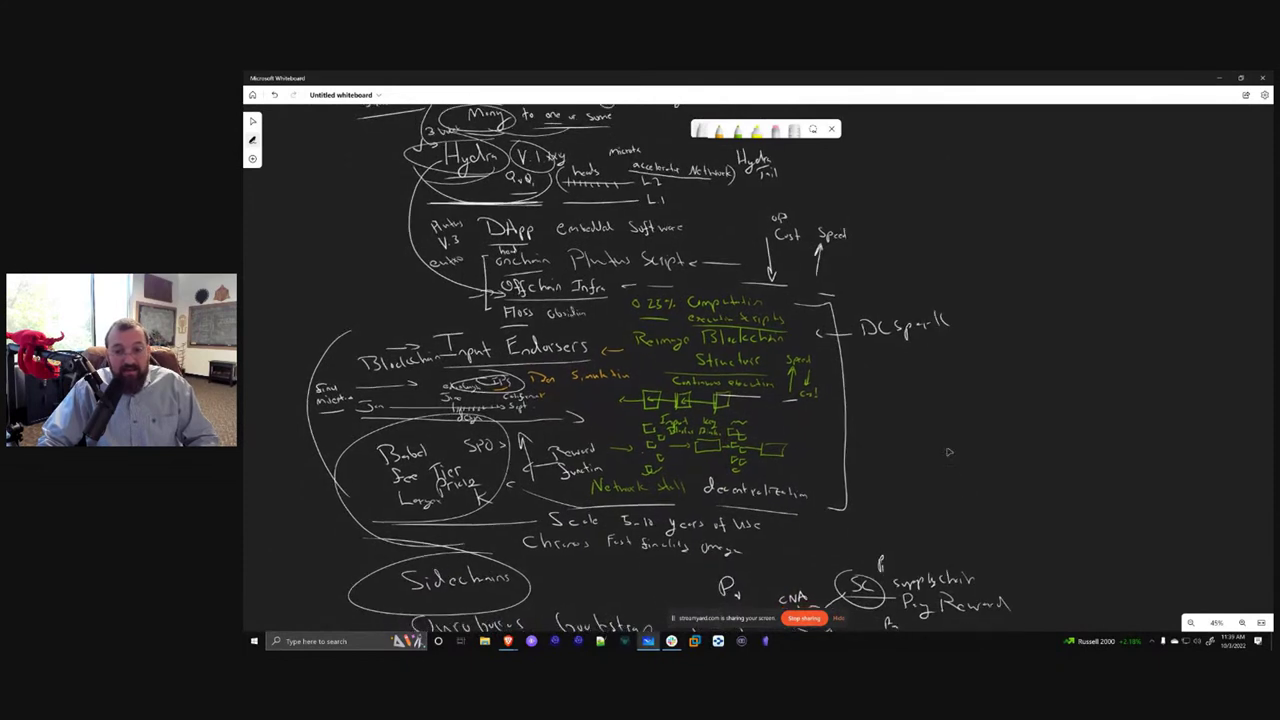
{"action": "scroll", "coordinate": [948, 452], "scroll_direction": "down", "scroll_amount": 1}
{"action": "mouse_move", "coordinate": [878, 300]}
{"action": "left_mouse_down"}
{"action": "mouse_move", "coordinate": [878, 318]}
{"action": "mouse_move", "coordinate": [905, 317]}
{"action": "left_mouse_up"}
{"action": "left_click_drag", "start_coordinate": [906, 309], "coordinate": [914, 309]}
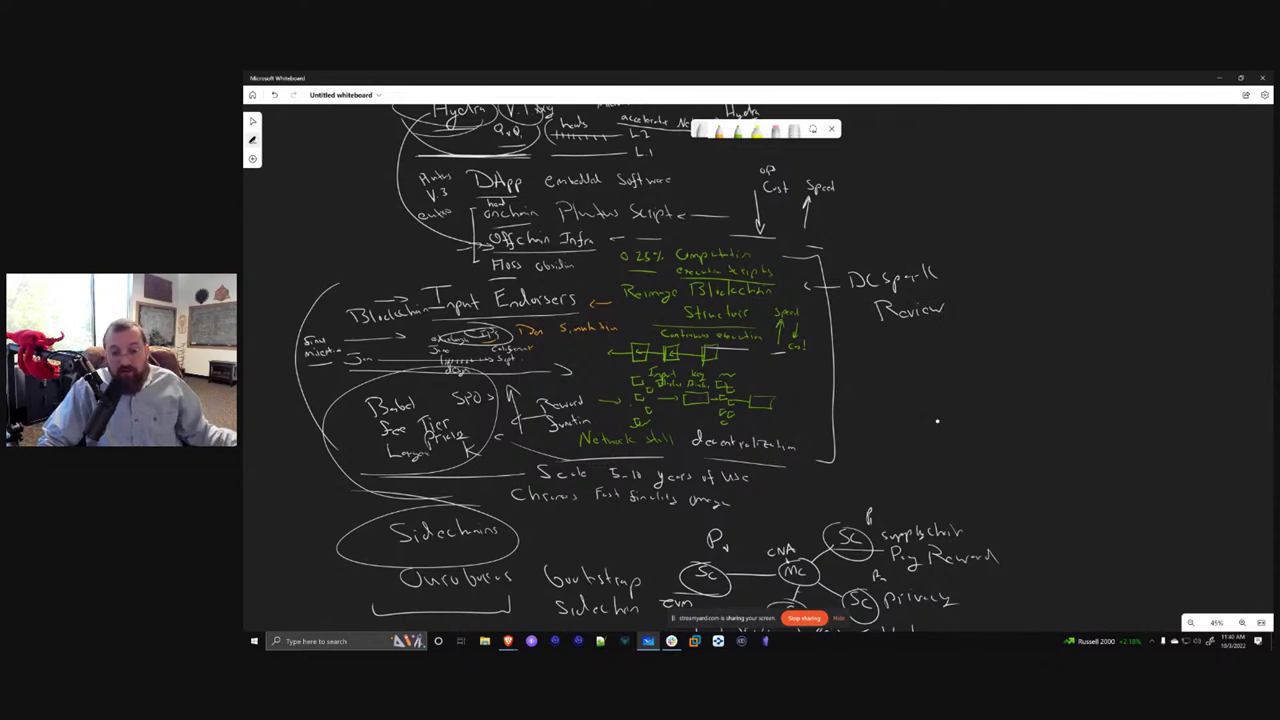
Draw an arrow pointing at the green diagram and label it 'Parallel Chain'
{"action": "left_click_drag", "start_coordinate": [850, 398], "coordinate": [796, 401]}
{"action": "mouse_move", "coordinate": [812, 391]}
{"action": "left_mouse_down"}
{"action": "mouse_move", "coordinate": [812, 406]}
{"action": "mouse_move", "coordinate": [861, 394]}
{"action": "left_mouse_up"}
{"action": "mouse_move", "coordinate": [877, 391]}
{"action": "left_mouse_down"}
{"action": "mouse_move", "coordinate": [928, 396]}
{"action": "mouse_move", "coordinate": [950, 376]}
{"action": "left_mouse_up"}
{"action": "mouse_move", "coordinate": [894, 414]}
{"action": "left_mouse_down"}
{"action": "mouse_move", "coordinate": [880, 430]}
{"action": "mouse_move", "coordinate": [960, 418]}
{"action": "mouse_move", "coordinate": [940, 430]}
{"action": "left_mouse_up"}
{"action": "left_click_drag", "start_coordinate": [956, 416], "coordinate": [962, 428]}
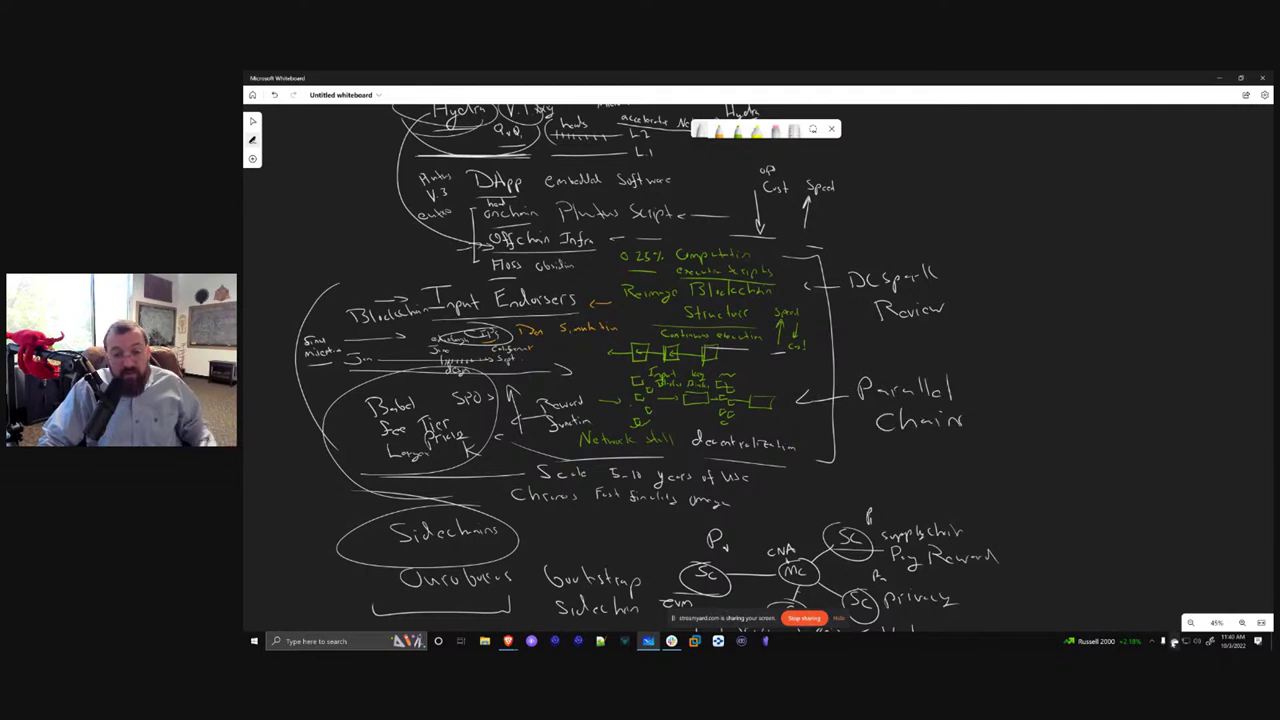
Underline 'decentralization' and add a short mark beside the Speed arrow
{"action": "left_click_drag", "start_coordinate": [917, 479], "coordinate": [1071, 481]}
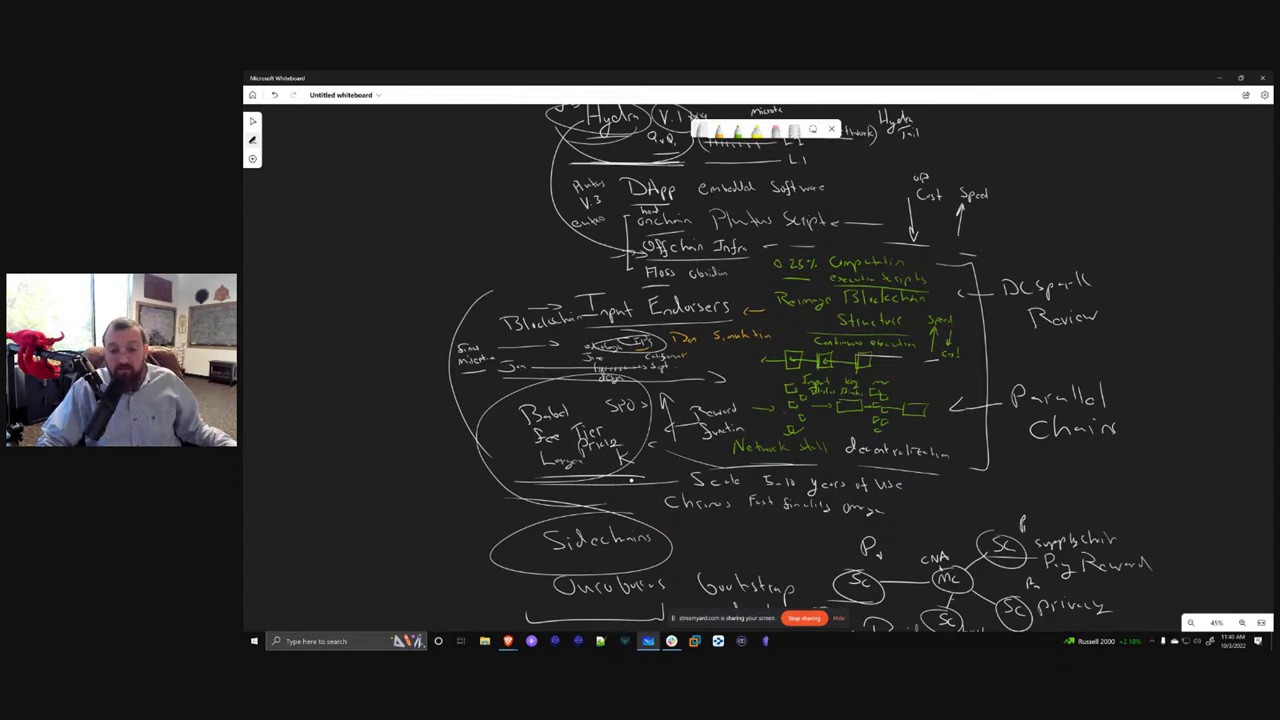
{"action": "mouse_move", "coordinate": [942, 470]}
{"action": "left_mouse_down"}
{"action": "mouse_move", "coordinate": [852, 468]}
{"action": "mouse_move", "coordinate": [936, 470]}
{"action": "left_mouse_up"}
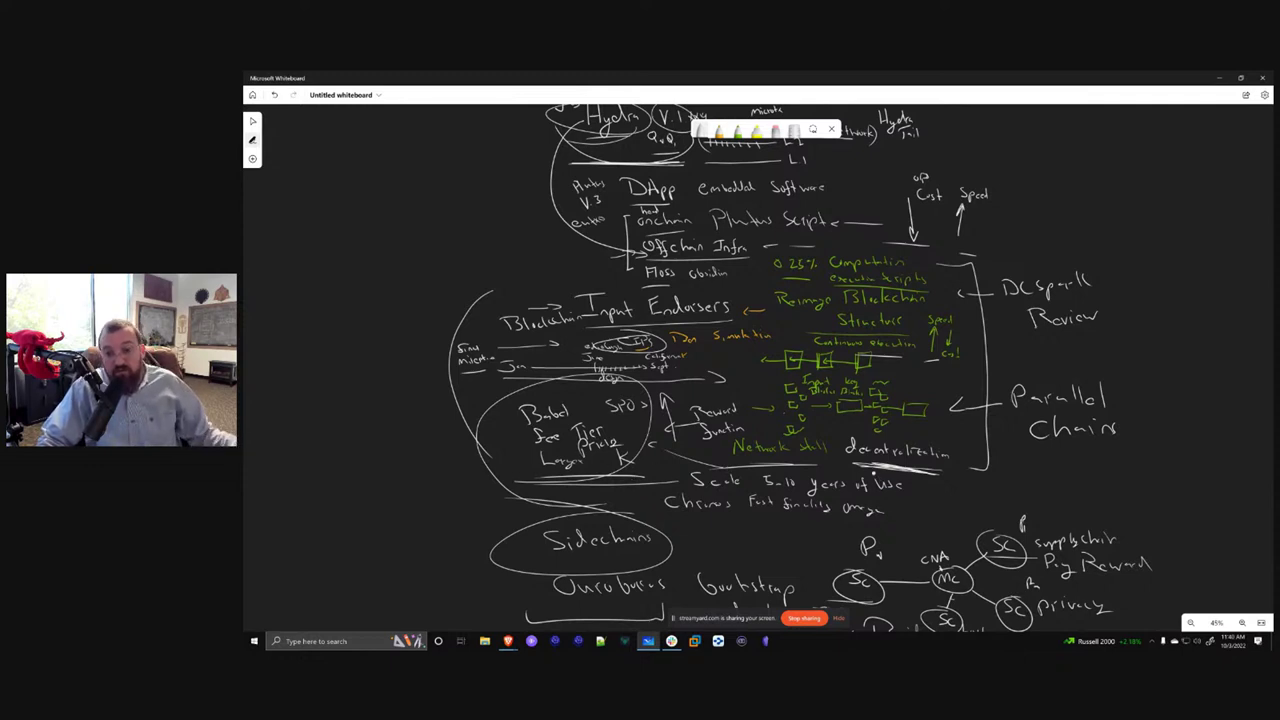
{"action": "left_click_drag", "start_coordinate": [938, 343], "coordinate": [992, 343]}
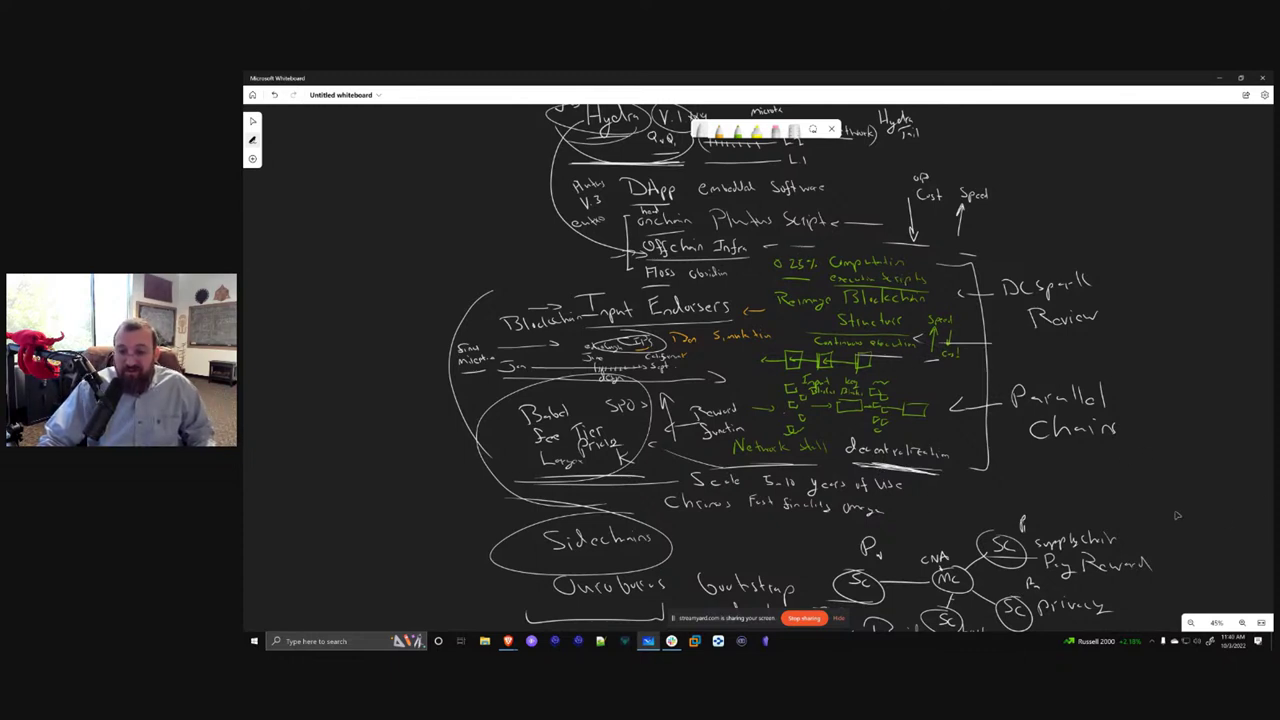
{"action": "mouse_move", "coordinate": [1177, 515]}
{"action": "left_mouse_down"}
{"action": "mouse_move", "coordinate": [1168, 484]}
{"action": "mouse_move", "coordinate": [1122, 440]}
{"action": "mouse_move", "coordinate": [1092, 308]}
{"action": "mouse_move", "coordinate": [1052, 252]}
{"action": "mouse_move", "coordinate": [1014, 233]}
{"action": "left_mouse_up"}
Draw a long wavy bracket down the right side of the sidechain notes
{"action": "scroll", "coordinate": [1014, 250], "scroll_direction": "down", "scroll_amount": 3}
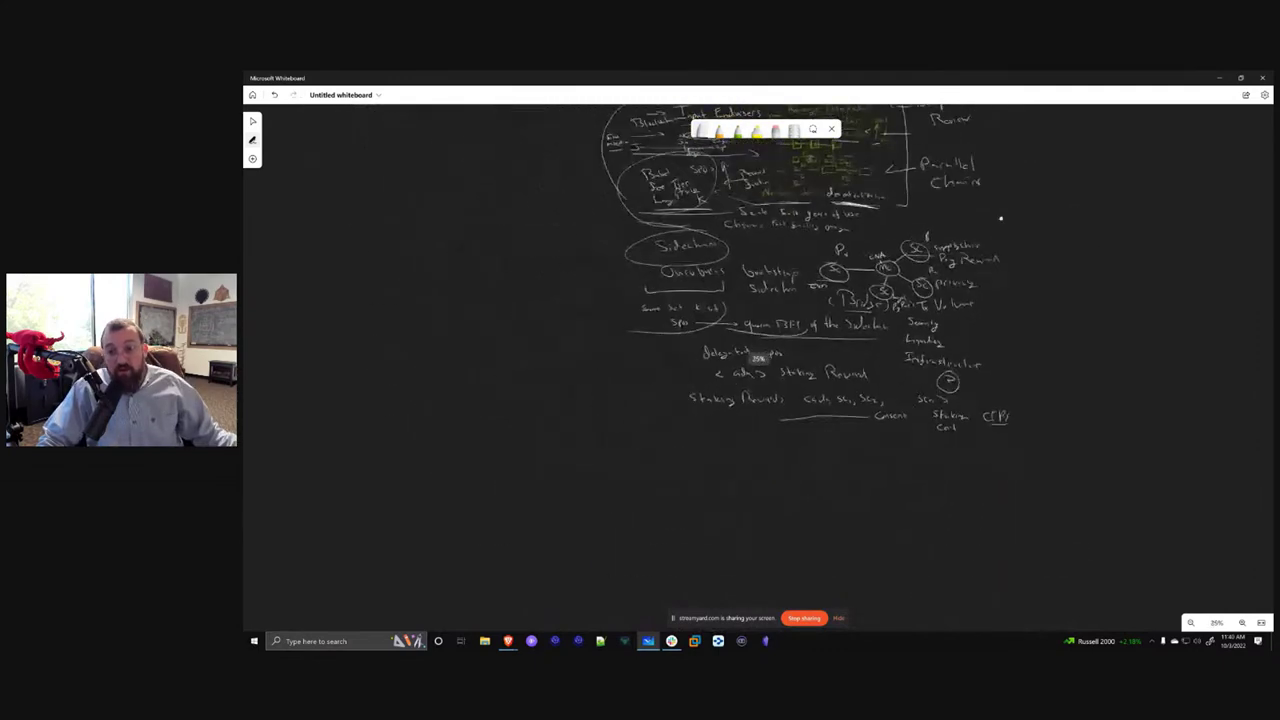
{"action": "scroll", "coordinate": [1013, 284], "scroll_direction": "up", "scroll_amount": 5}
{"action": "scroll", "coordinate": [1014, 284], "scroll_direction": "down", "scroll_amount": 2}
{"action": "mouse_move", "coordinate": [904, 145]}
{"action": "left_mouse_down"}
{"action": "mouse_move", "coordinate": [1000, 265]}
{"action": "mouse_move", "coordinate": [1005, 550]}
{"action": "left_mouse_up"}
Extend the underline beneath Consent and draw arrows pointing at Security and Liquidity
{"action": "mouse_move", "coordinate": [957, 423]}
{"action": "left_mouse_down"}
{"action": "mouse_move", "coordinate": [966, 403]}
{"action": "mouse_move", "coordinate": [1197, 397]}
{"action": "mouse_move", "coordinate": [1158, 392]}
{"action": "left_mouse_up"}
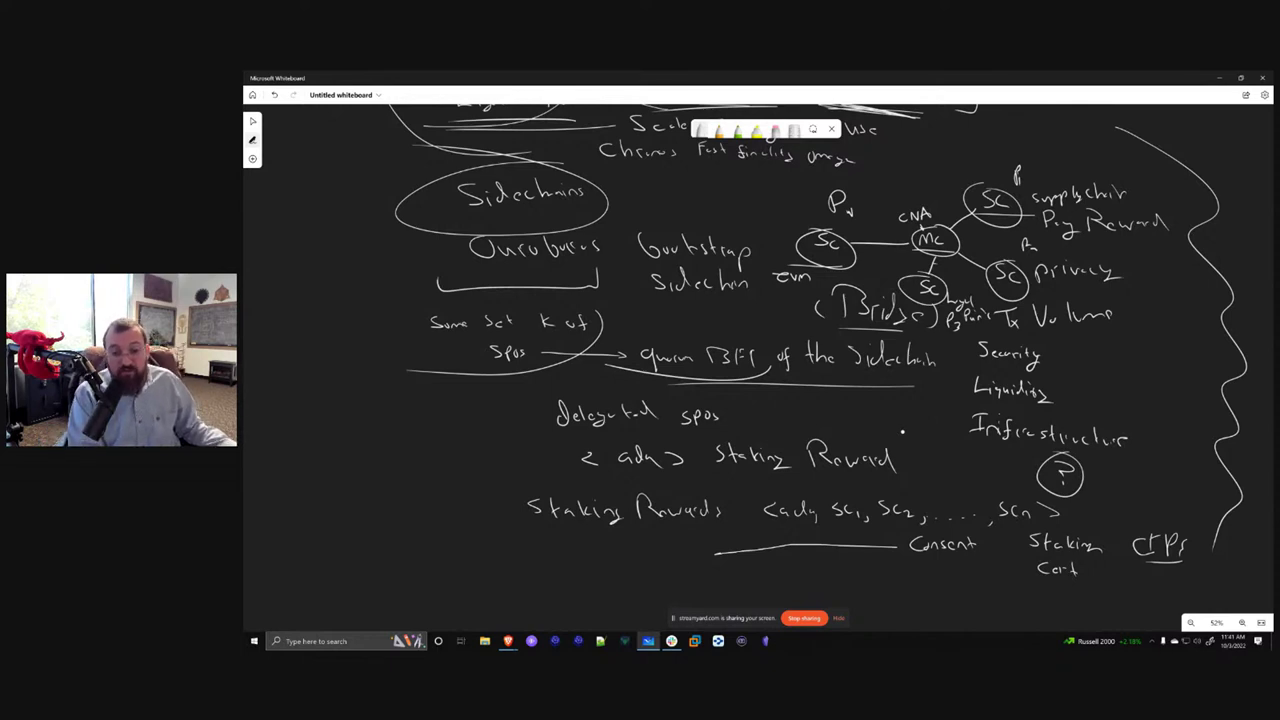
{"action": "left_click_drag", "start_coordinate": [1052, 528], "coordinate": [784, 544]}
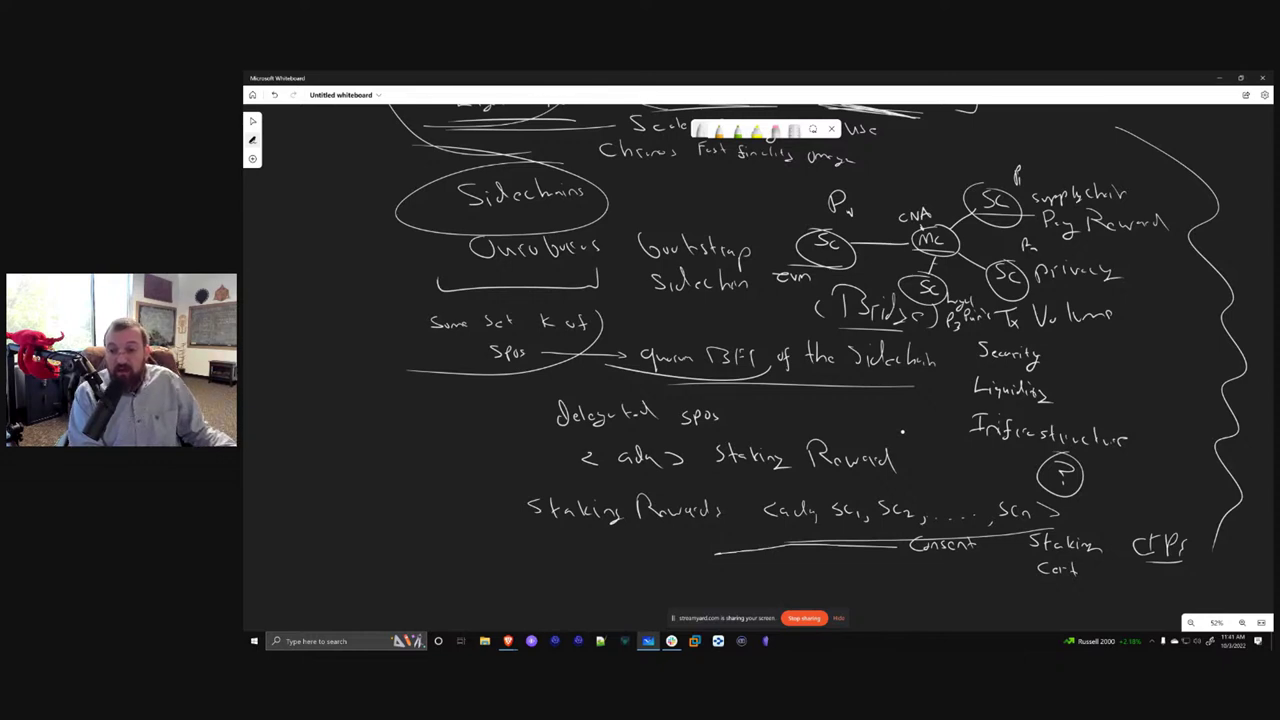
{"action": "mouse_move", "coordinate": [1106, 357]}
{"action": "left_mouse_down"}
{"action": "mouse_move", "coordinate": [1066, 357]}
{"action": "mouse_move", "coordinate": [1068, 388]}
{"action": "left_mouse_up"}
{"action": "left_click_drag", "start_coordinate": [1080, 383], "coordinate": [1080, 394]}
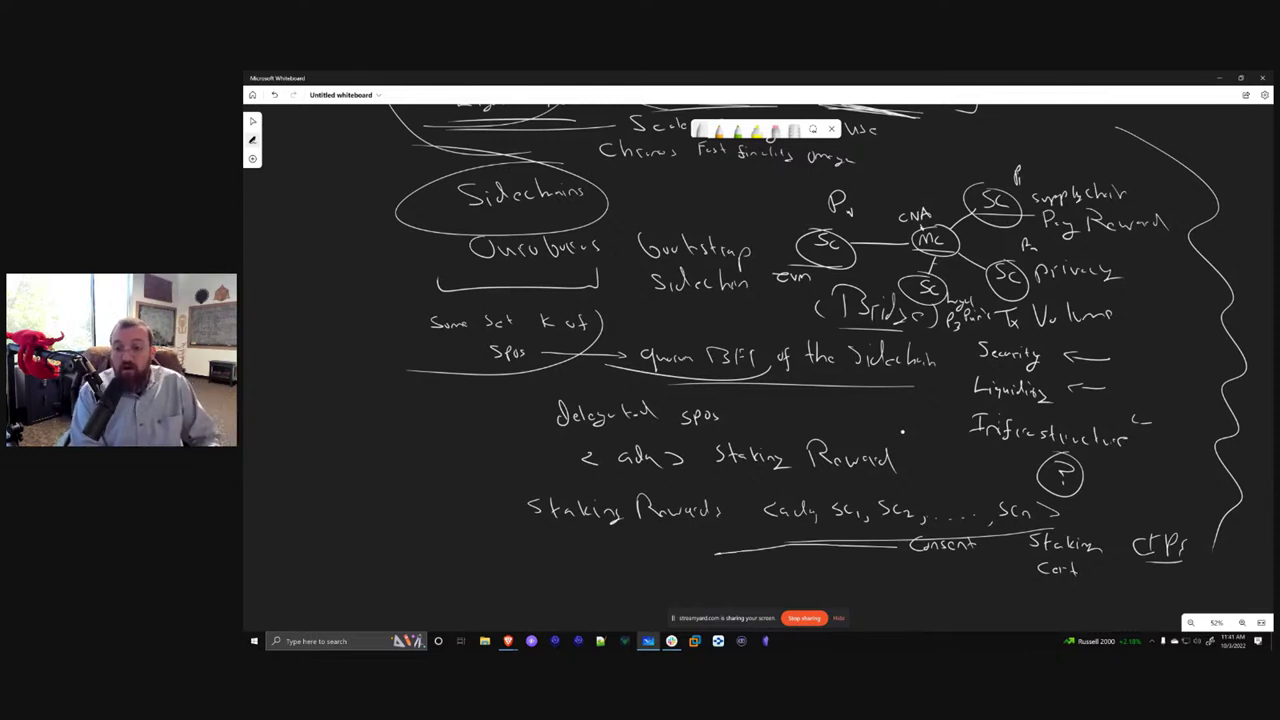
Draw 'dev'-labelled left arrows at the uxt-HI note and the voting notes
{"action": "scroll", "coordinate": [910, 432], "scroll_direction": "down", "scroll_amount": 2}
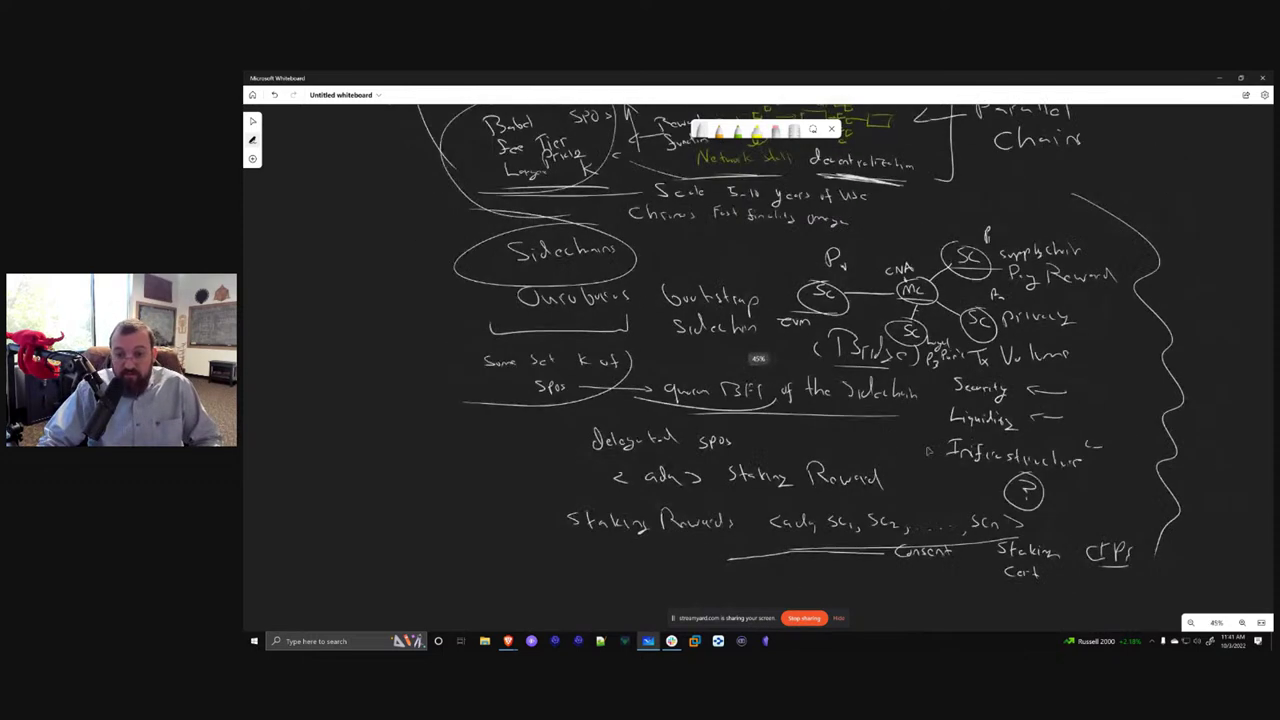
{"action": "scroll", "coordinate": [1050, 200], "scroll_direction": "up", "scroll_amount": 10}
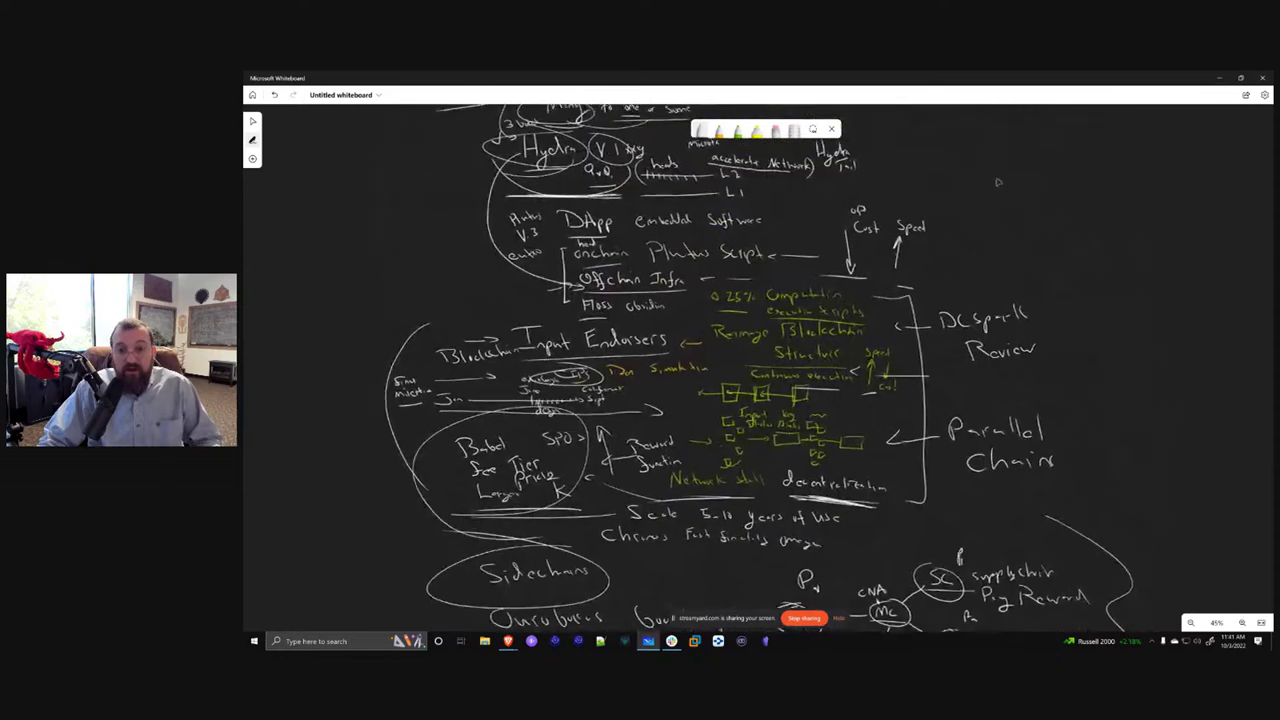
{"action": "left_click_drag", "start_coordinate": [1065, 381], "coordinate": [908, 462]}
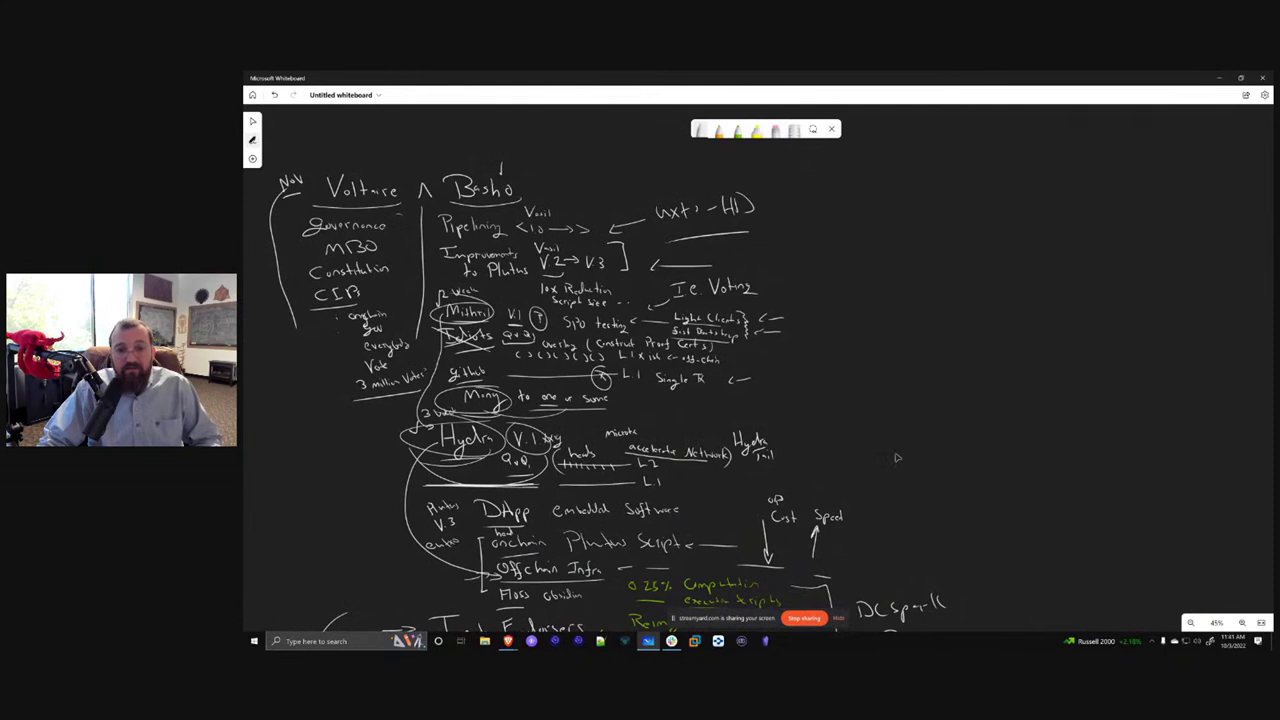
{"action": "left_click_drag", "start_coordinate": [870, 234], "coordinate": [790, 243]}
{"action": "mouse_move", "coordinate": [884, 205]}
{"action": "left_mouse_down"}
{"action": "mouse_move", "coordinate": [880, 242]}
{"action": "mouse_move", "coordinate": [902, 236]}
{"action": "left_mouse_up"}
{"action": "left_click_drag", "start_coordinate": [914, 224], "coordinate": [924, 223]}
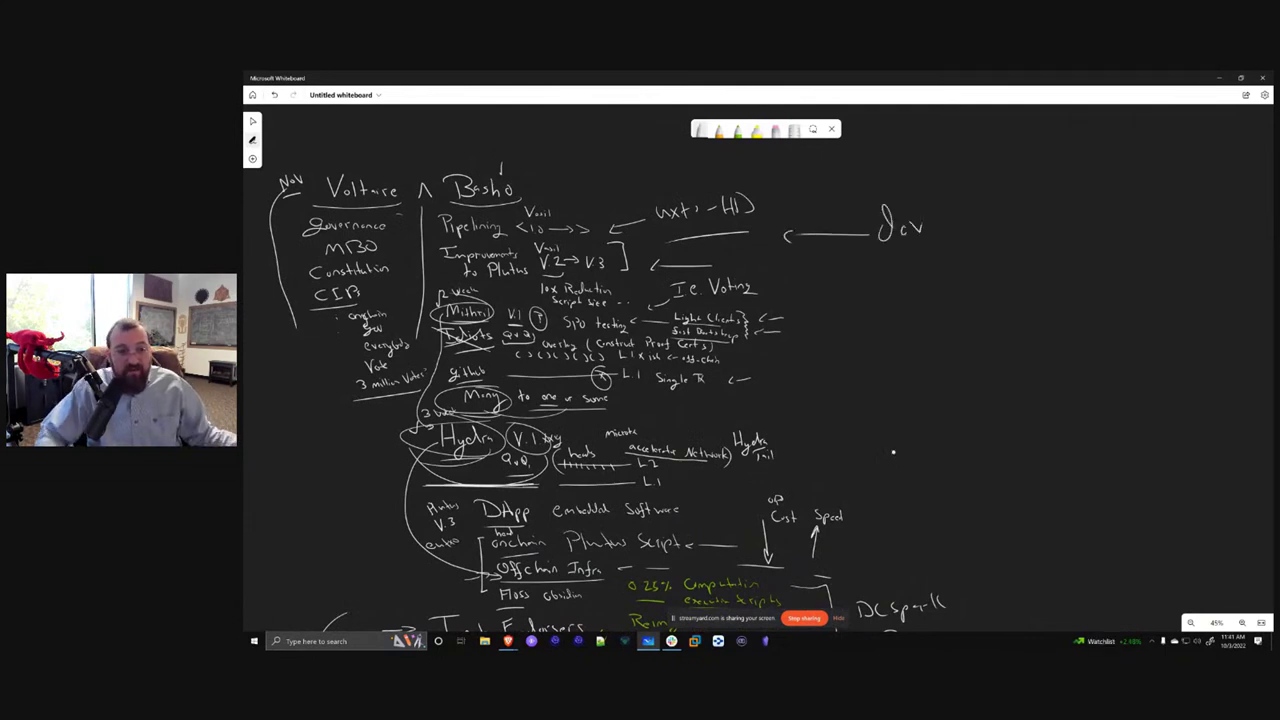
{"action": "left_click_drag", "start_coordinate": [930, 343], "coordinate": [845, 344]}
{"action": "left_click_drag", "start_coordinate": [858, 333], "coordinate": [858, 350]}
{"action": "mouse_move", "coordinate": [958, 314]}
{"action": "left_mouse_down"}
{"action": "mouse_move", "coordinate": [950, 346]}
{"action": "mouse_move", "coordinate": [976, 345]}
{"action": "left_mouse_up"}
{"action": "left_click_drag", "start_coordinate": [978, 332], "coordinate": [990, 330]}
Add a third left-pointing arrow labelled 'dev' further down the Basho list
{"action": "left_click_drag", "start_coordinate": [904, 424], "coordinate": [846, 428]}
{"action": "left_click_drag", "start_coordinate": [852, 413], "coordinate": [842, 430]}
{"action": "left_click_drag", "start_coordinate": [922, 420], "coordinate": [914, 428]}
{"action": "mouse_move", "coordinate": [930, 396]}
{"action": "left_mouse_down"}
{"action": "mouse_move", "coordinate": [926, 432]}
{"action": "mouse_move", "coordinate": [946, 426]}
{"action": "left_mouse_up"}
{"action": "left_click_drag", "start_coordinate": [950, 412], "coordinate": [960, 410]}
{"action": "scroll", "coordinate": [980, 523], "scroll_direction": "down", "scroll_amount": 5}
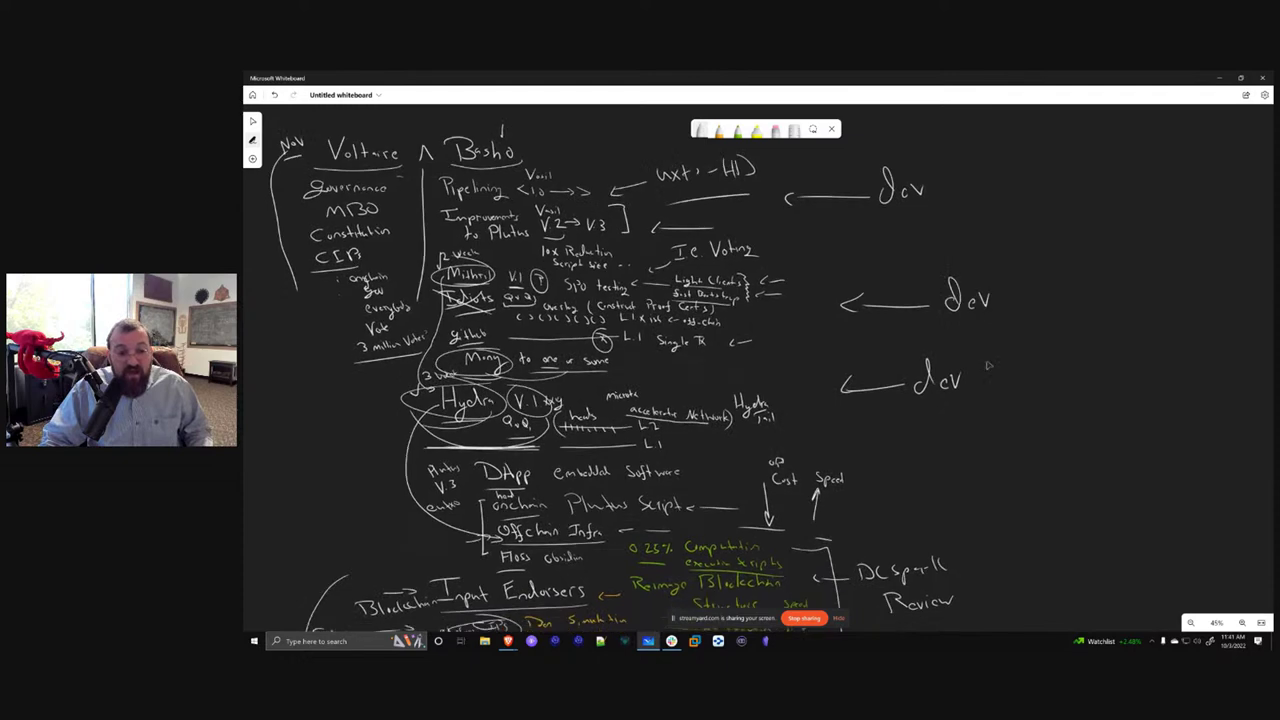
{"action": "scroll", "coordinate": [984, 178], "scroll_direction": "up", "scroll_amount": 3}
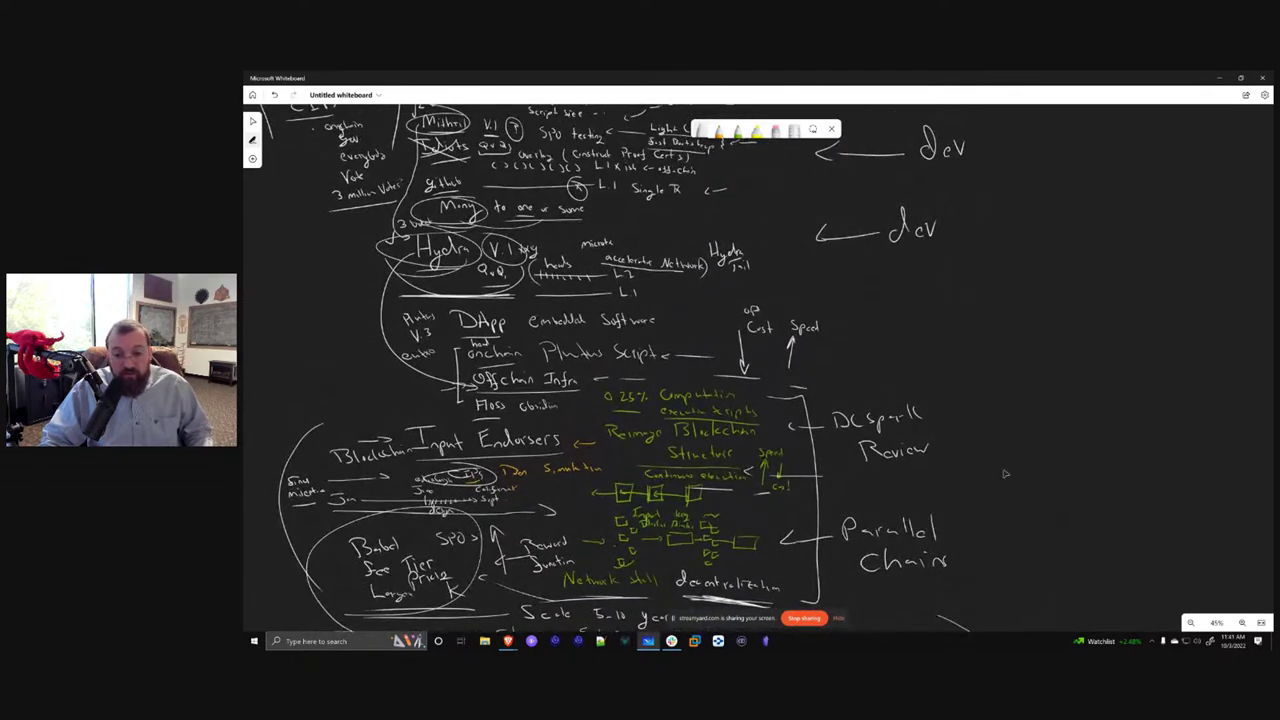
Bracket DC Spark Review with Parallel Chain and write 'Voltaire' left of Offchain Infra
{"action": "scroll", "coordinate": [1029, 509], "scroll_direction": "down", "scroll_amount": 2}
{"action": "scroll", "coordinate": [1037, 412], "scroll_direction": "right", "scroll_amount": 2}
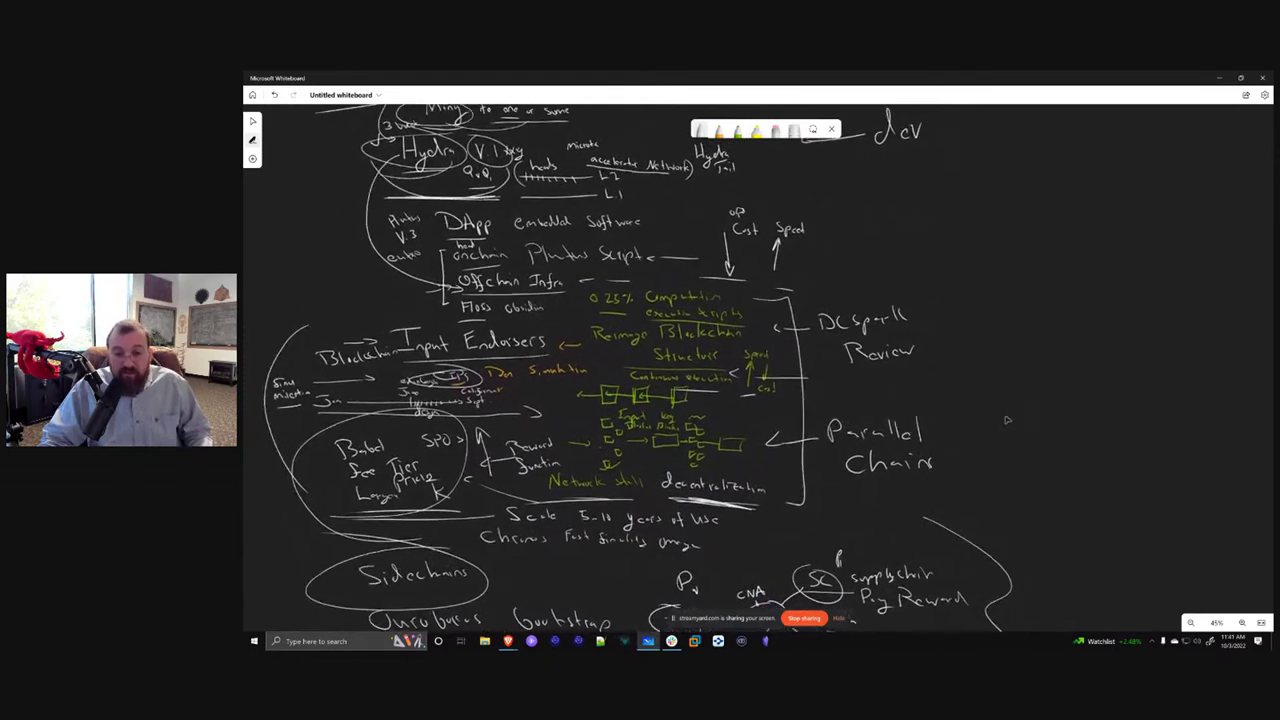
{"action": "mouse_move", "coordinate": [882, 286]}
{"action": "left_mouse_down"}
{"action": "mouse_move", "coordinate": [932, 287]}
{"action": "mouse_move", "coordinate": [965, 490]}
{"action": "mouse_move", "coordinate": [930, 490]}
{"action": "left_mouse_up"}
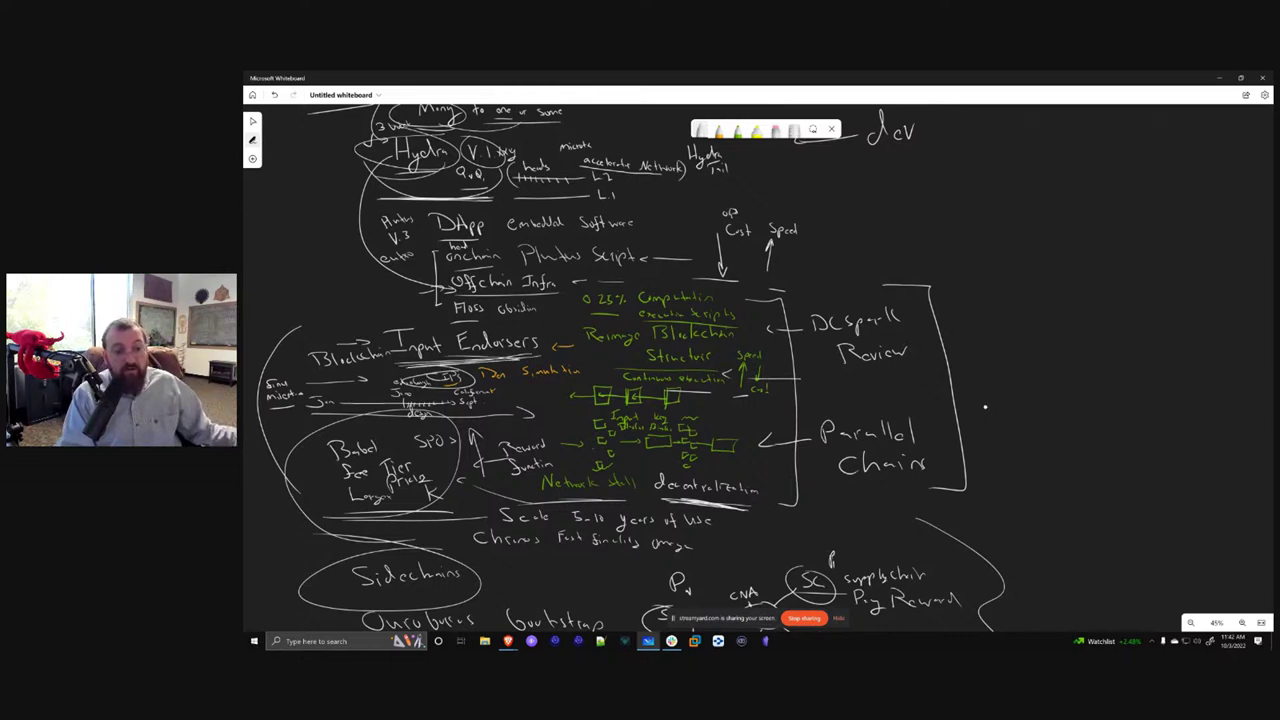
{"action": "mouse_move", "coordinate": [299, 270]}
{"action": "left_mouse_down"}
{"action": "mouse_move", "coordinate": [320, 269]}
{"action": "mouse_move", "coordinate": [329, 290]}
{"action": "mouse_move", "coordinate": [380, 270]}
{"action": "mouse_move", "coordinate": [380, 288]}
{"action": "left_mouse_up"}
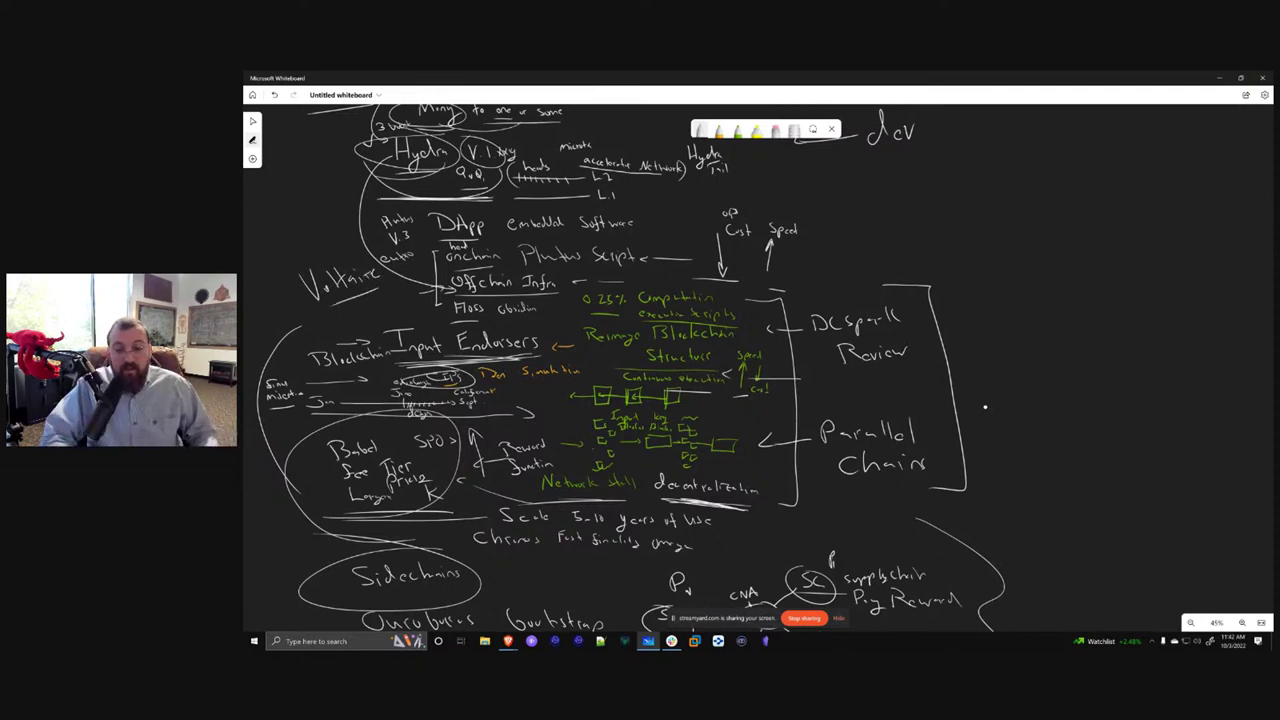
Loop a line around the CFPs note beneath Consent and Staking Cert
{"action": "scroll", "coordinate": [1064, 361], "scroll_direction": "down", "scroll_amount": 5}
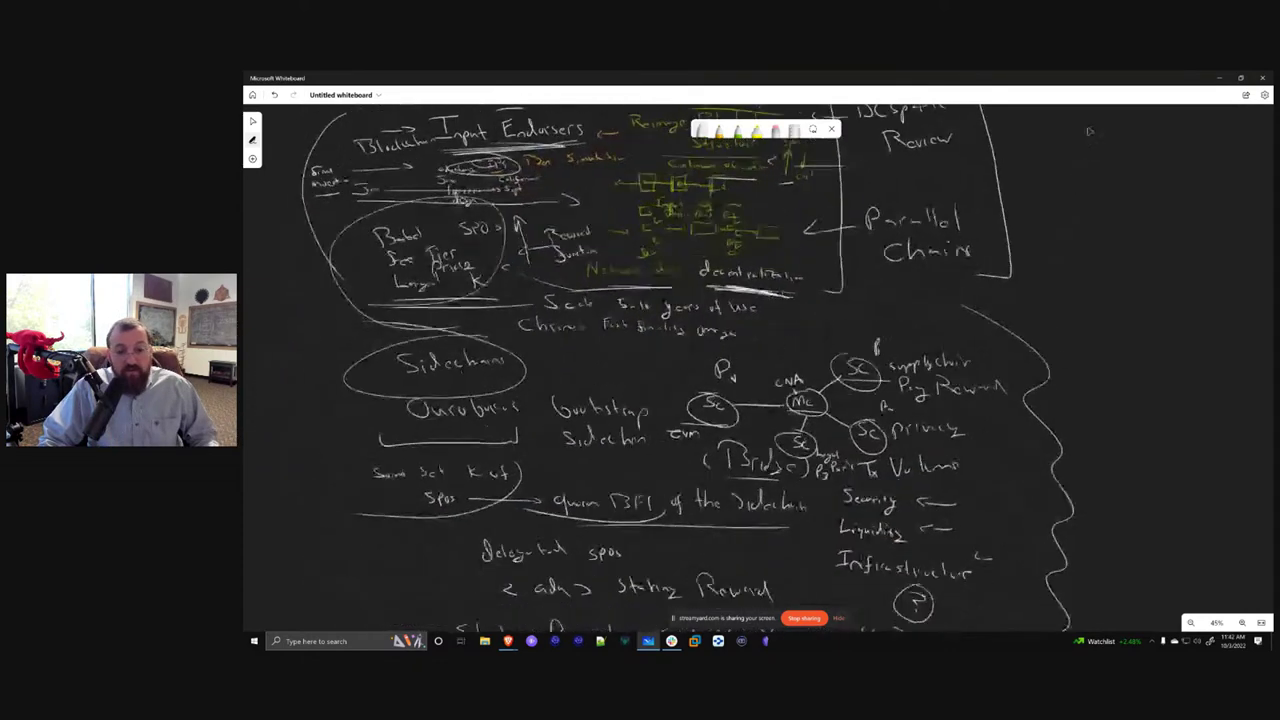
{"action": "scroll", "coordinate": [1108, 300], "scroll_direction": "down", "scroll_amount": 2}
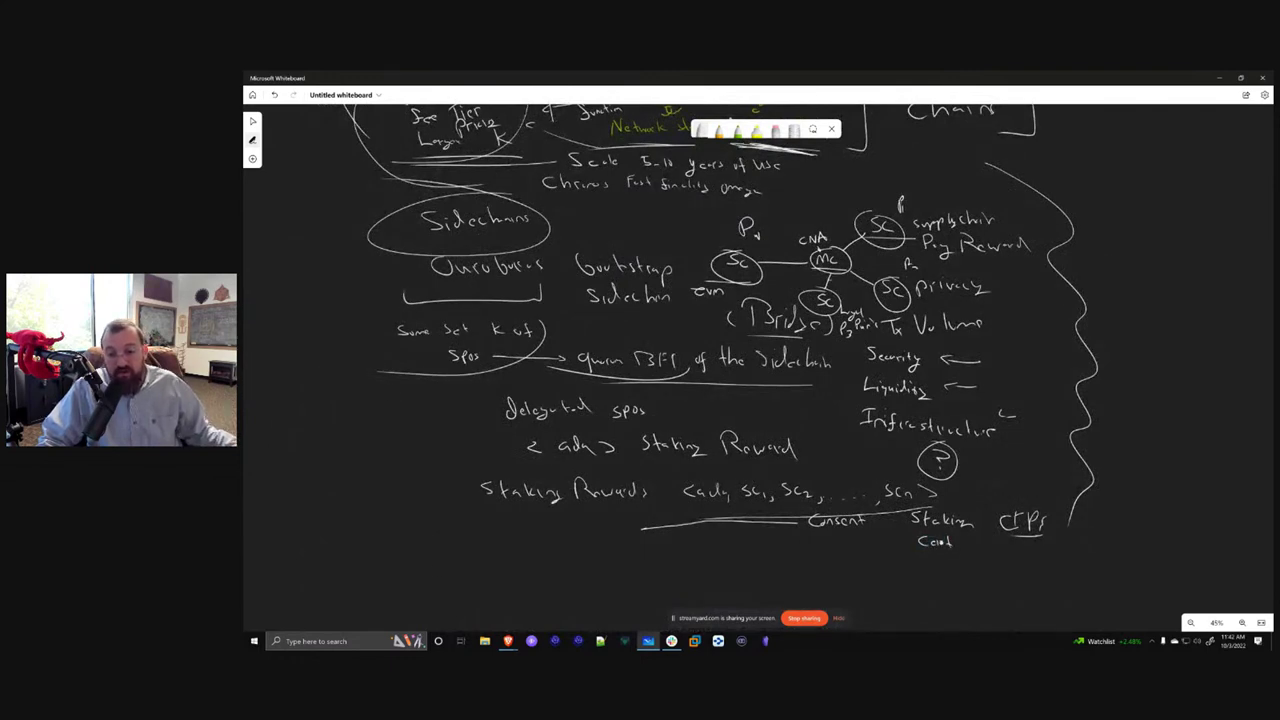
{"action": "mouse_move", "coordinate": [983, 499]}
{"action": "left_mouse_down"}
{"action": "mouse_move", "coordinate": [1034, 500]}
{"action": "mouse_move", "coordinate": [1005, 540]}
{"action": "mouse_move", "coordinate": [868, 572]}
{"action": "mouse_move", "coordinate": [805, 553]}
{"action": "left_mouse_up"}
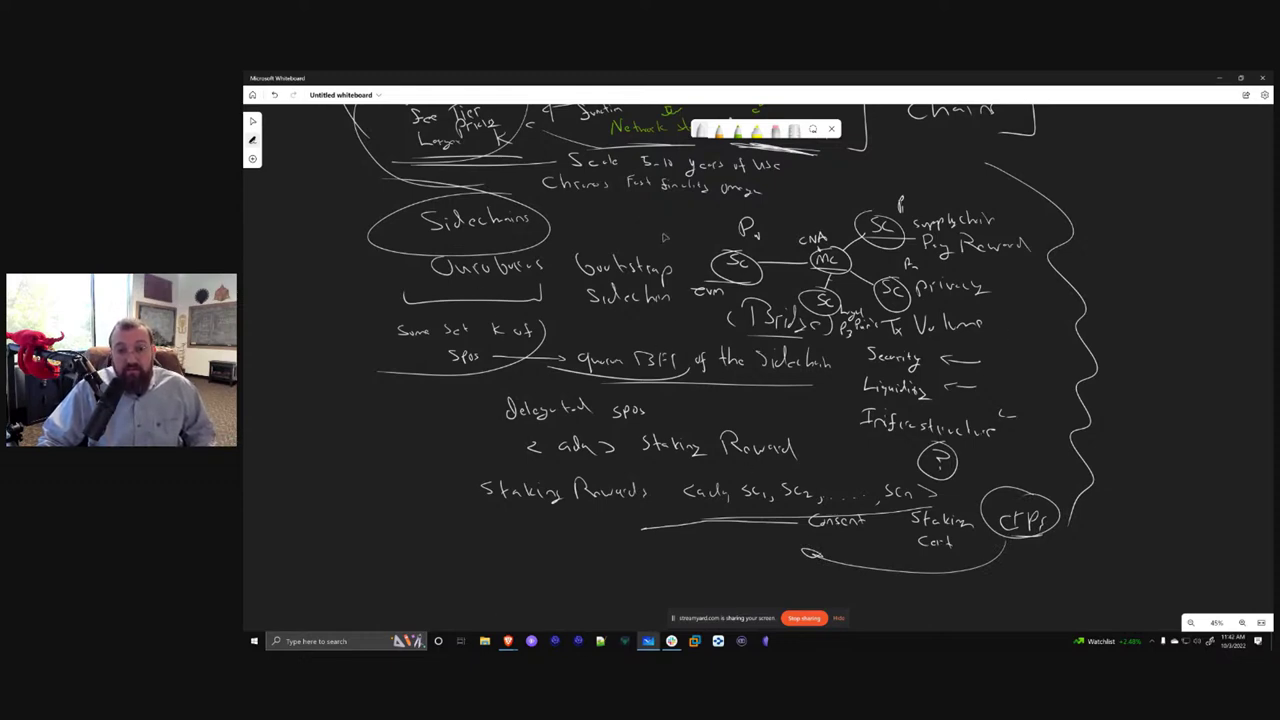
{"action": "scroll", "coordinate": [667, 240], "scroll_direction": "up", "scroll_amount": 2}
{"action": "scroll", "coordinate": [702, 486], "scroll_direction": "up", "scroll_amount": 15}
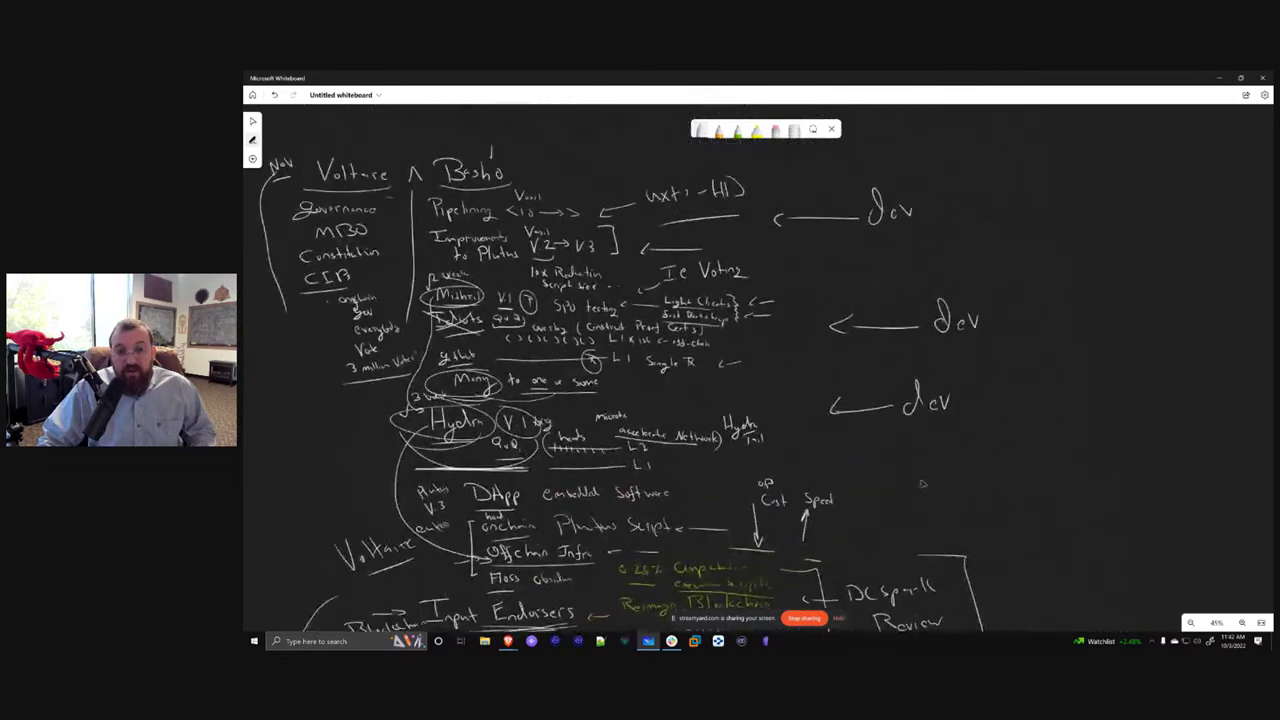
Underline the middle and third 'dev' labels in the Basho list
{"action": "left_click_drag", "start_coordinate": [871, 531], "coordinate": [1001, 511]}
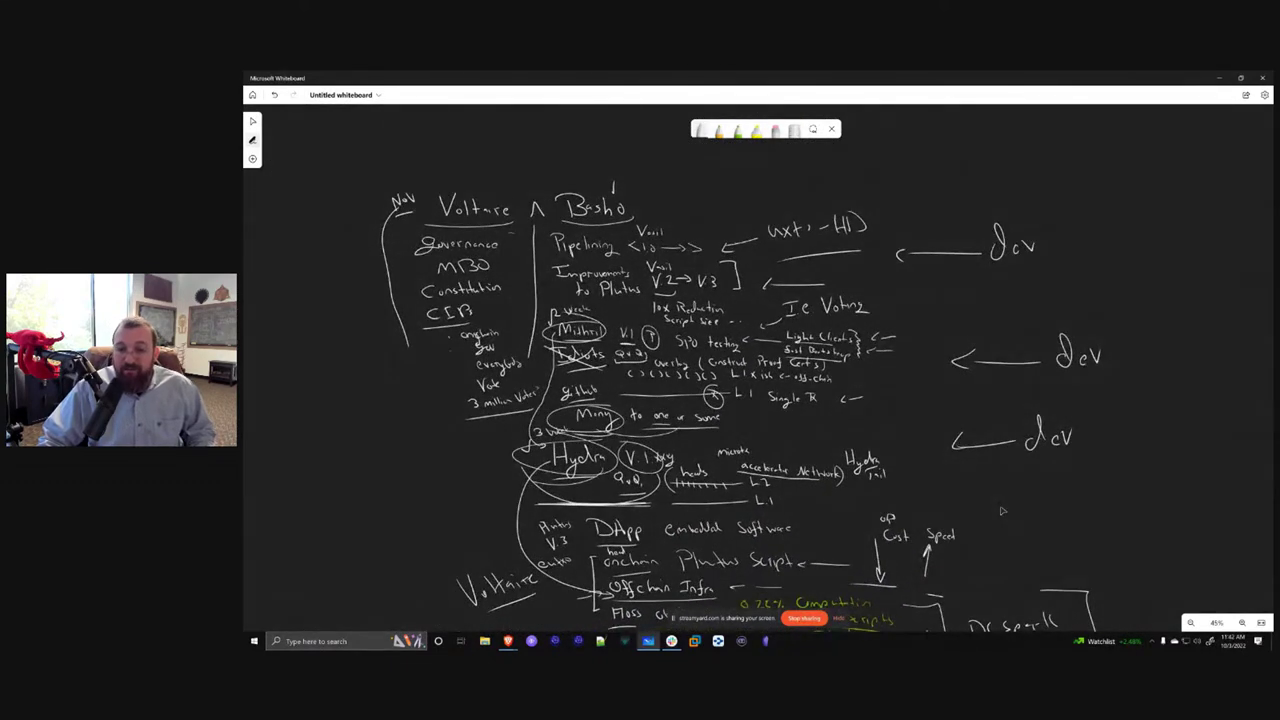
{"action": "left_click_drag", "start_coordinate": [1001, 511], "coordinate": [898, 408]}
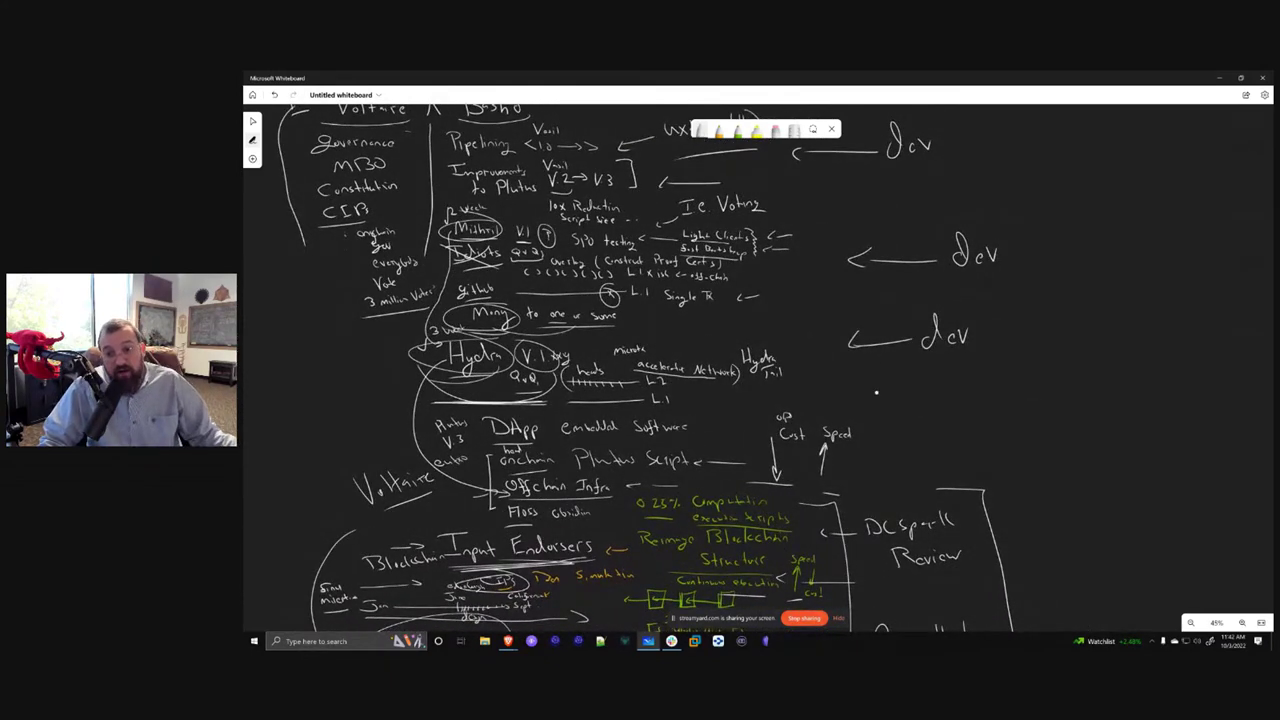
{"action": "mouse_move", "coordinate": [1012, 270]}
{"action": "left_mouse_down"}
{"action": "mouse_move", "coordinate": [872, 292]}
{"action": "mouse_move", "coordinate": [805, 284]}
{"action": "left_mouse_up"}
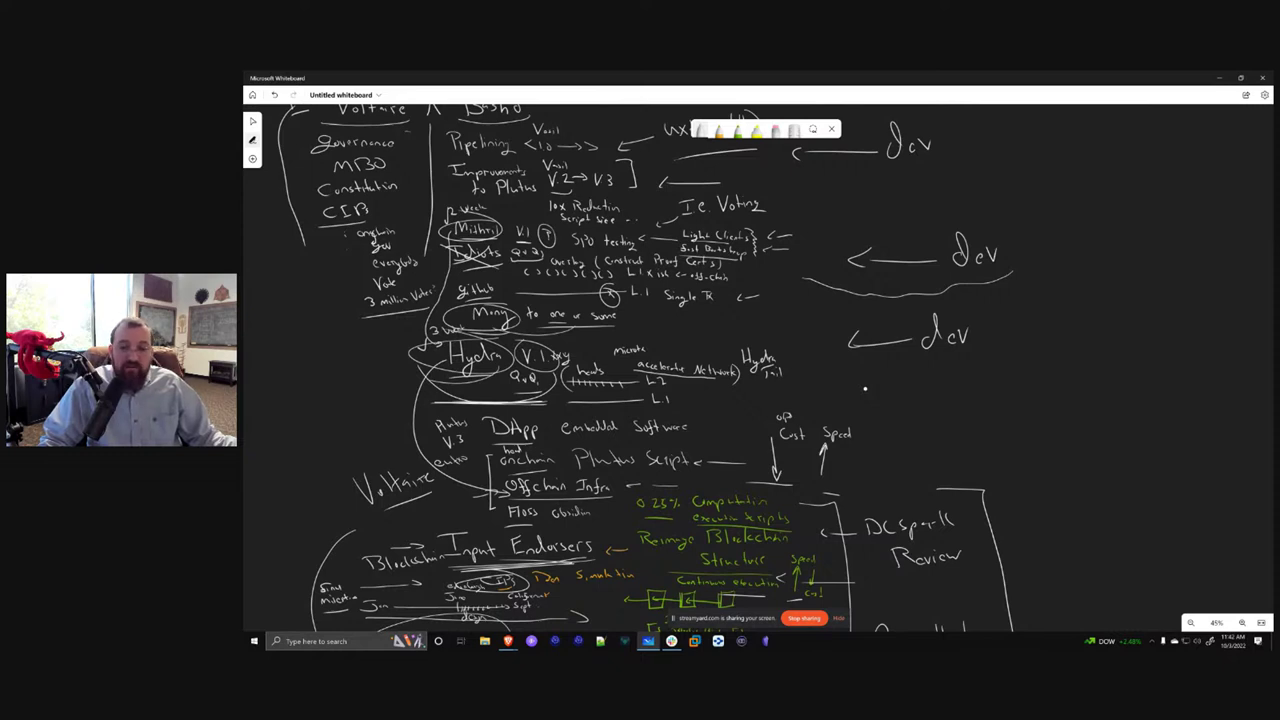
{"action": "left_click_drag", "start_coordinate": [980, 352], "coordinate": [838, 371]}
Write 'light' beside the third dev arrow
{"action": "left_click_drag", "start_coordinate": [994, 350], "coordinate": [1000, 372]}
{"action": "mouse_move", "coordinate": [1007, 360]}
{"action": "left_mouse_down"}
{"action": "mouse_move", "coordinate": [1024, 384]}
{"action": "mouse_move", "coordinate": [1048, 372]}
{"action": "left_mouse_up"}
{"action": "left_click_drag", "start_coordinate": [1060, 350], "coordinate": [1062, 376]}
{"action": "left_click_drag", "start_coordinate": [1054, 360], "coordinate": [1116, 384]}
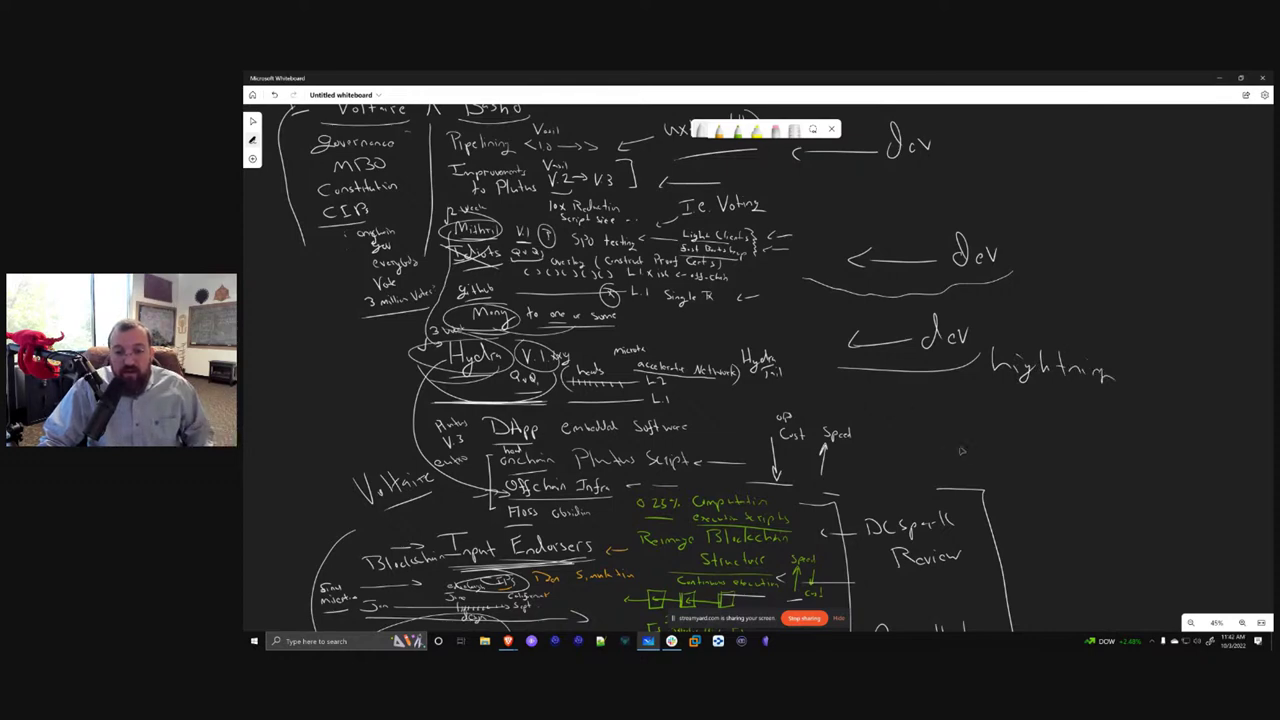
{"action": "left_click_drag", "start_coordinate": [966, 456], "coordinate": [1003, 204]}
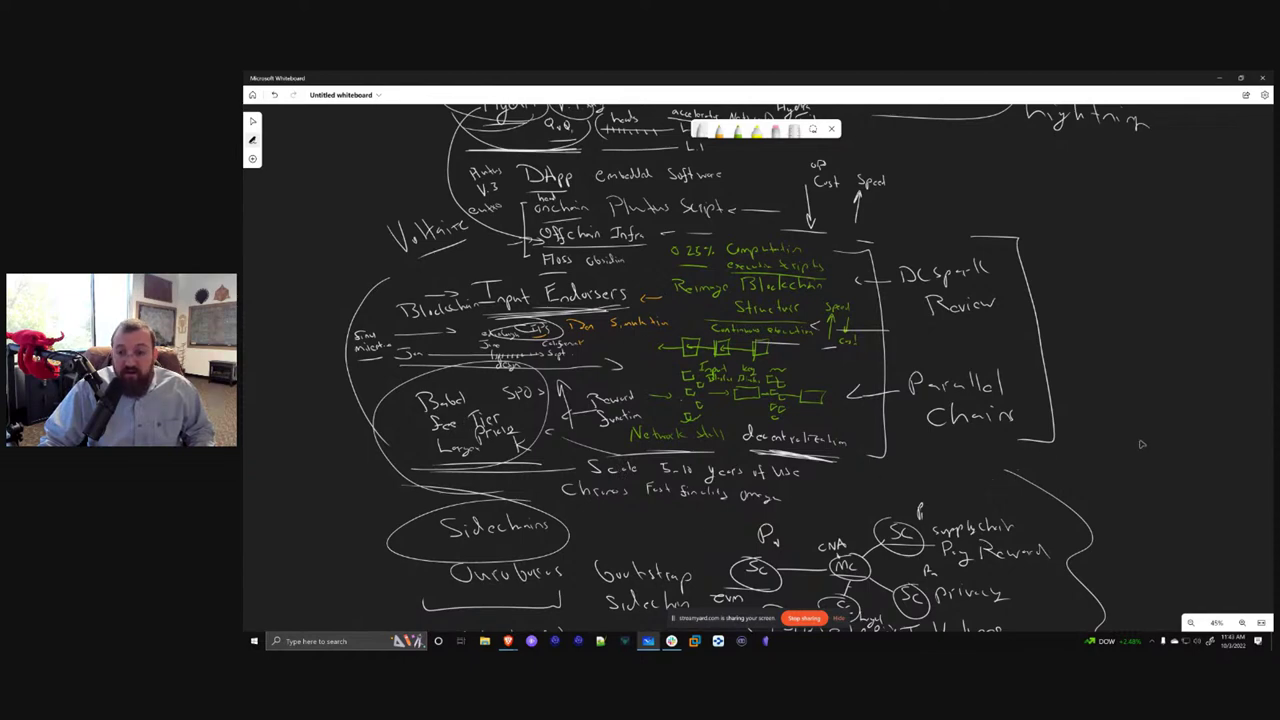
Write a consensus note ending in 'OBFT' after the delegated spos line
{"action": "scroll", "coordinate": [1140, 428], "scroll_direction": "down", "scroll_amount": 5}
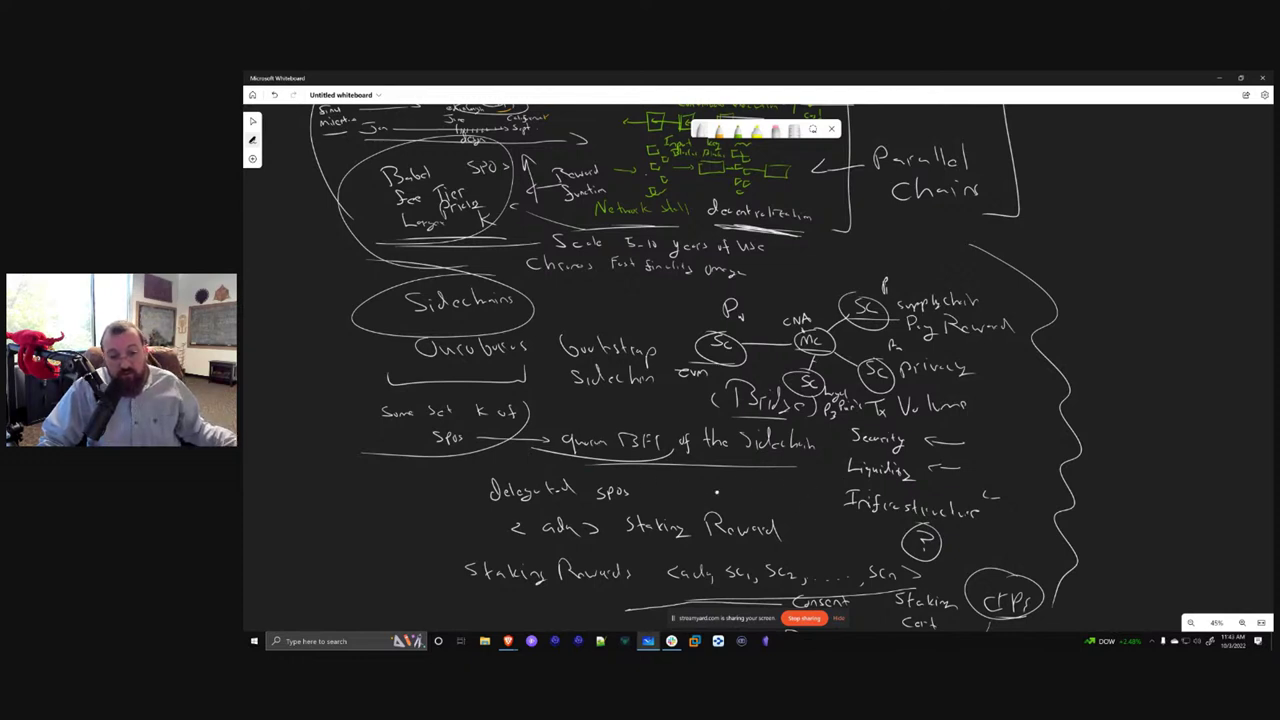
{"action": "mouse_move", "coordinate": [660, 480]}
{"action": "left_mouse_down"}
{"action": "mouse_move", "coordinate": [662, 497]}
{"action": "mouse_move", "coordinate": [690, 490]}
{"action": "left_mouse_up"}
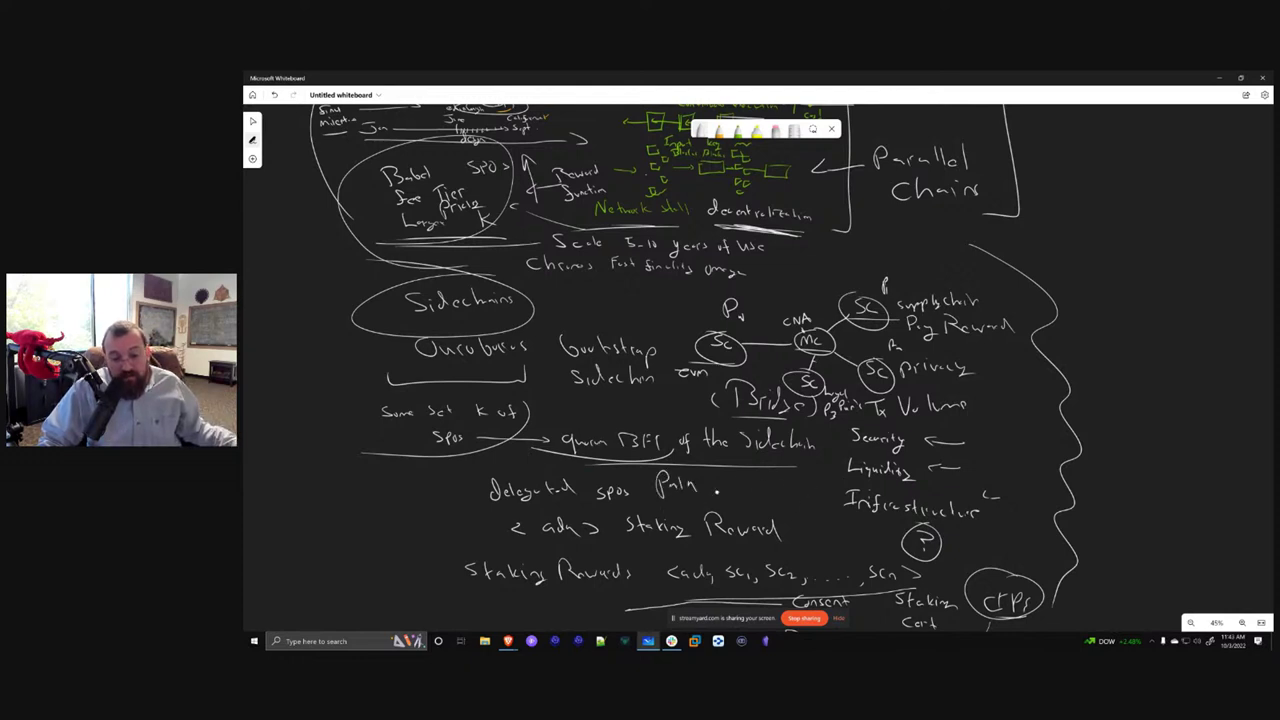
{"action": "mouse_move", "coordinate": [738, 485]}
{"action": "left_mouse_down"}
{"action": "mouse_move", "coordinate": [764, 498]}
{"action": "mouse_move", "coordinate": [787, 482]}
{"action": "left_mouse_up"}
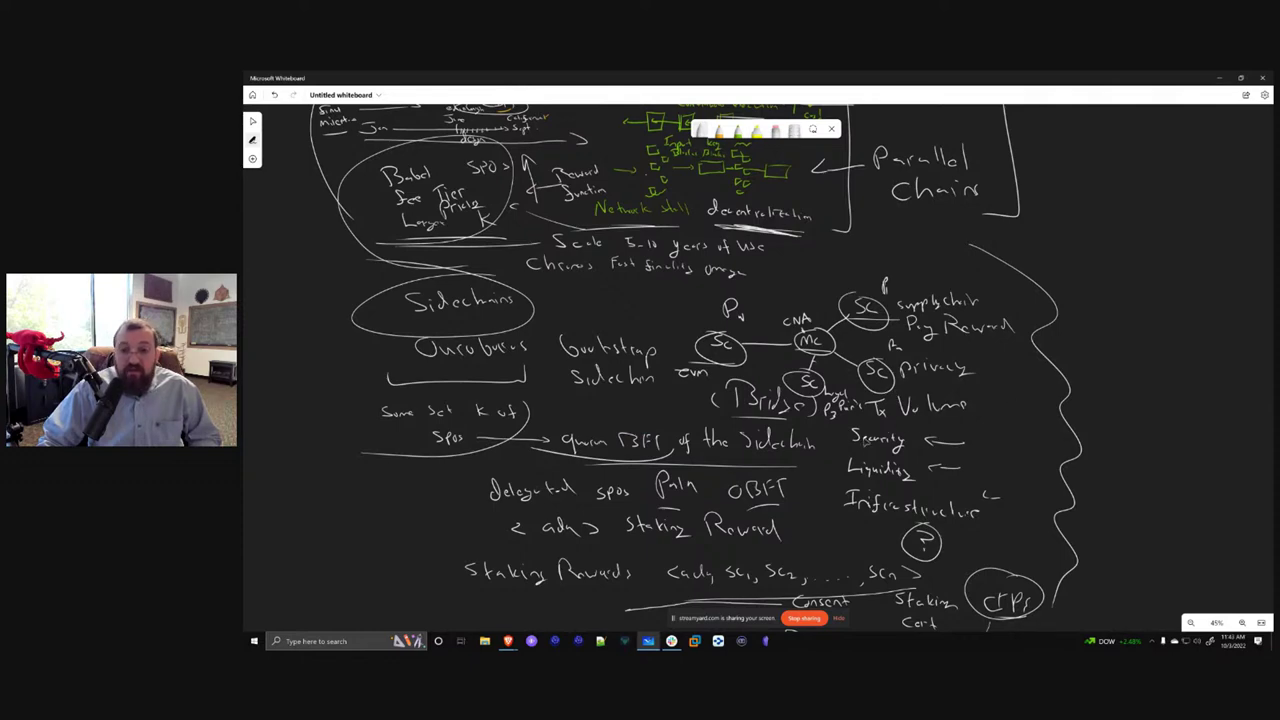
Draw an arrow into the roadmap and write an underlined 'Age of Voltaire' beside it
{"action": "scroll", "coordinate": [848, 430], "scroll_direction": "down", "scroll_amount": 4}
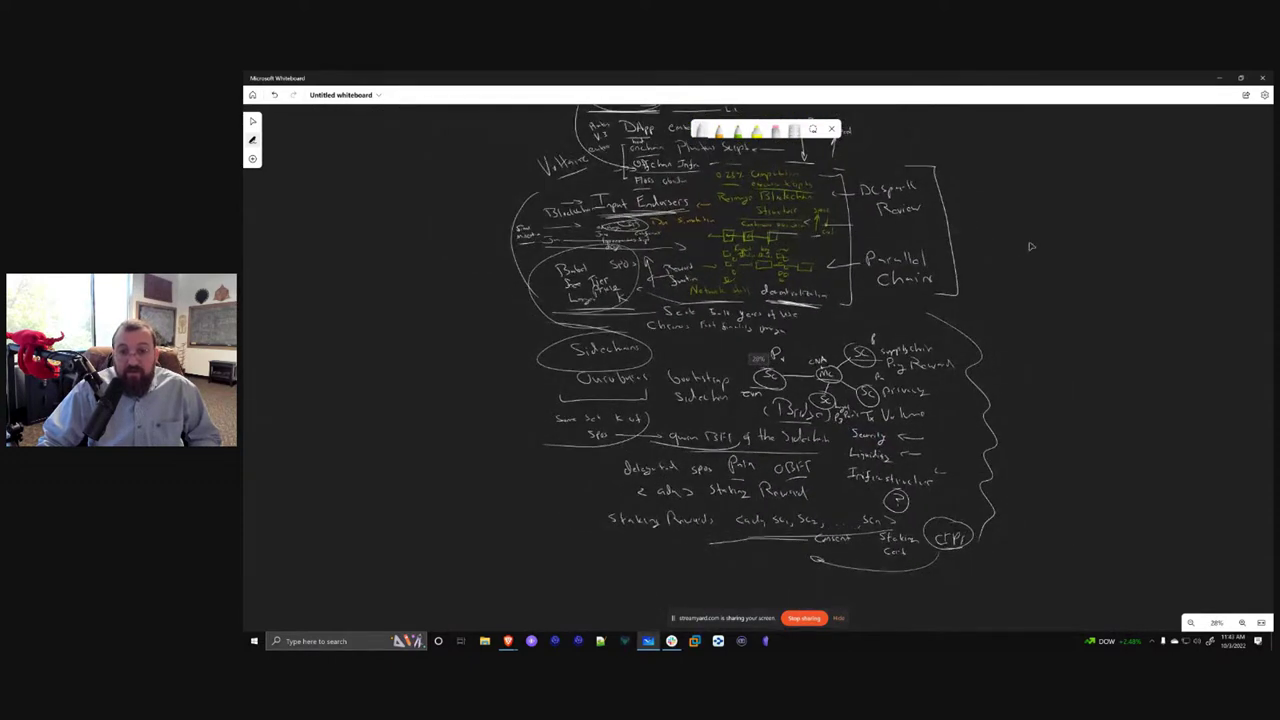
{"action": "scroll", "coordinate": [1030, 245], "scroll_direction": "up", "scroll_amount": 5}
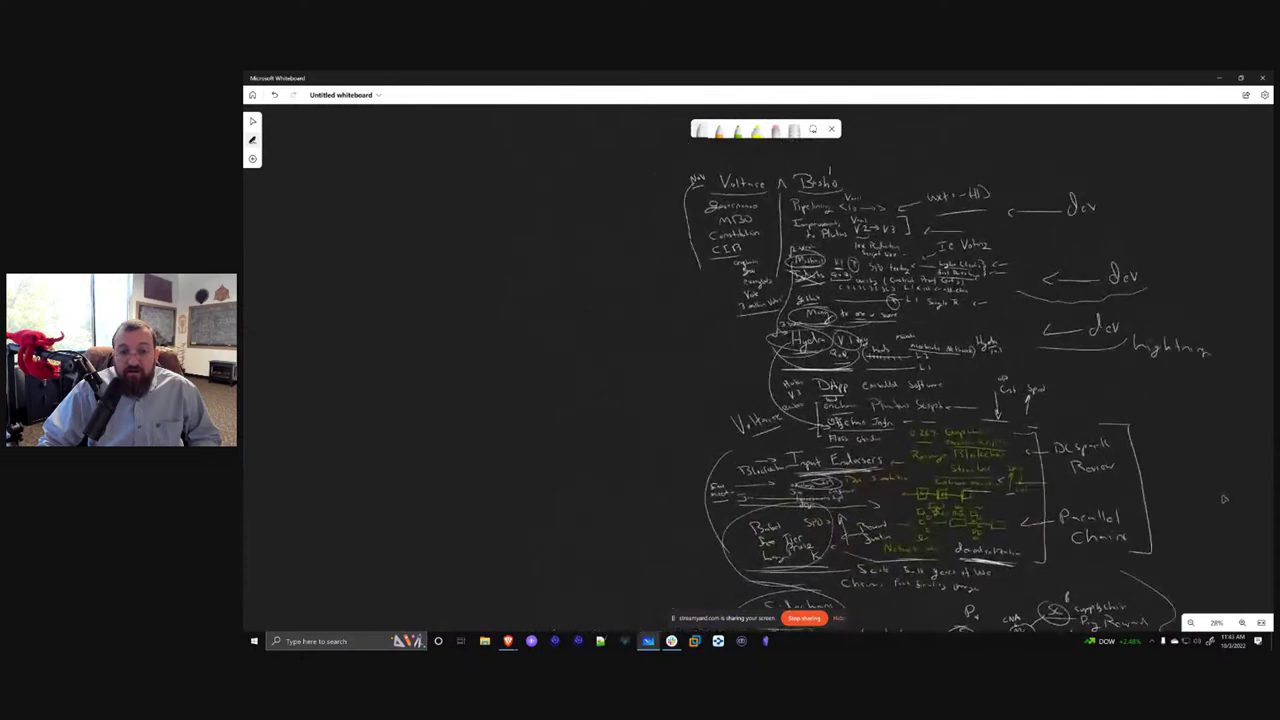
{"action": "left_click_drag", "start_coordinate": [670, 300], "coordinate": [520, 358]}
{"action": "mouse_move", "coordinate": [640, 285]}
{"action": "left_mouse_down"}
{"action": "mouse_move", "coordinate": [690, 298]}
{"action": "mouse_move", "coordinate": [665, 313]}
{"action": "left_mouse_up"}
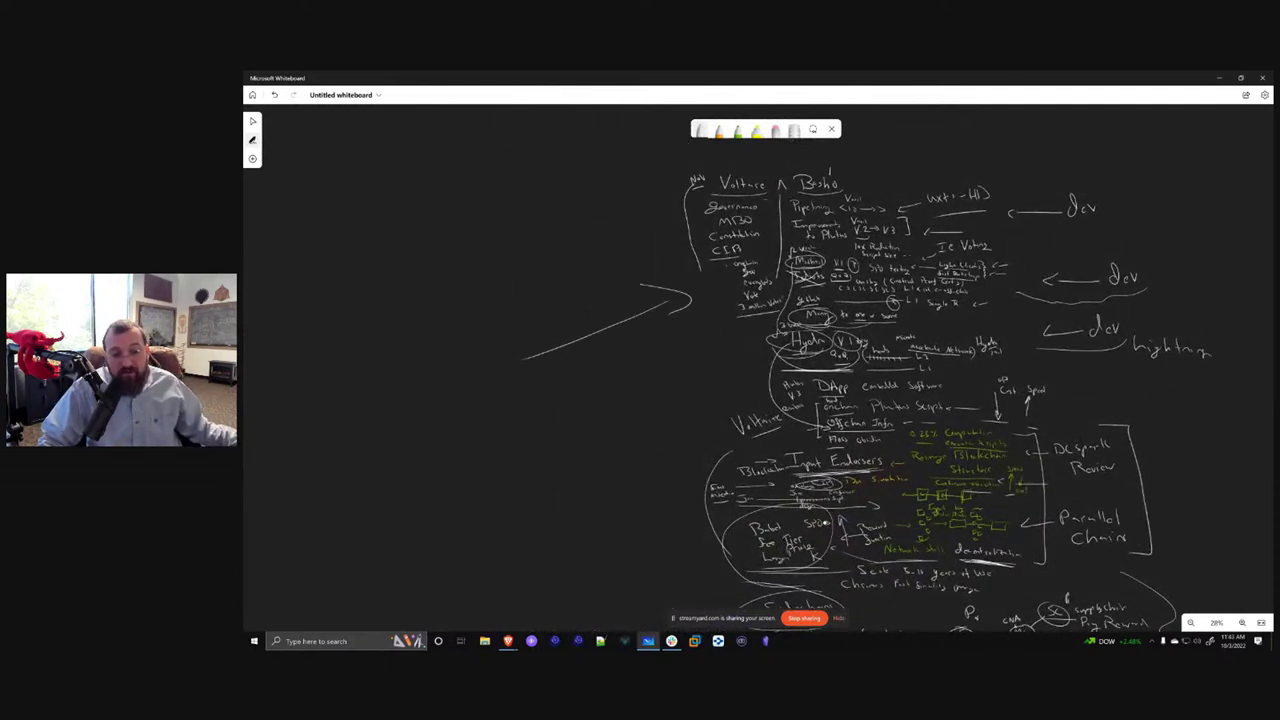
{"action": "mouse_move", "coordinate": [493, 370]}
{"action": "left_mouse_down"}
{"action": "mouse_move", "coordinate": [489, 408]}
{"action": "mouse_move", "coordinate": [510, 404]}
{"action": "mouse_move", "coordinate": [510, 420]}
{"action": "mouse_move", "coordinate": [552, 396]}
{"action": "left_mouse_up"}
{"action": "mouse_move", "coordinate": [577, 370]}
{"action": "left_mouse_down"}
{"action": "mouse_move", "coordinate": [564, 398]}
{"action": "mouse_move", "coordinate": [581, 388]}
{"action": "left_mouse_up"}
{"action": "mouse_move", "coordinate": [497, 442]}
{"action": "left_mouse_down"}
{"action": "mouse_move", "coordinate": [531, 428]}
{"action": "mouse_move", "coordinate": [550, 474]}
{"action": "left_mouse_up"}
{"action": "mouse_move", "coordinate": [572, 440]}
{"action": "left_mouse_down"}
{"action": "mouse_move", "coordinate": [566, 476]}
{"action": "mouse_move", "coordinate": [580, 449]}
{"action": "left_mouse_up"}
{"action": "mouse_move", "coordinate": [592, 451]}
{"action": "left_mouse_down"}
{"action": "mouse_move", "coordinate": [593, 462]}
{"action": "mouse_move", "coordinate": [614, 446]}
{"action": "left_mouse_up"}
{"action": "left_click_drag", "start_coordinate": [619, 452], "coordinate": [633, 437]}
{"action": "left_click_drag", "start_coordinate": [531, 510], "coordinate": [636, 487]}
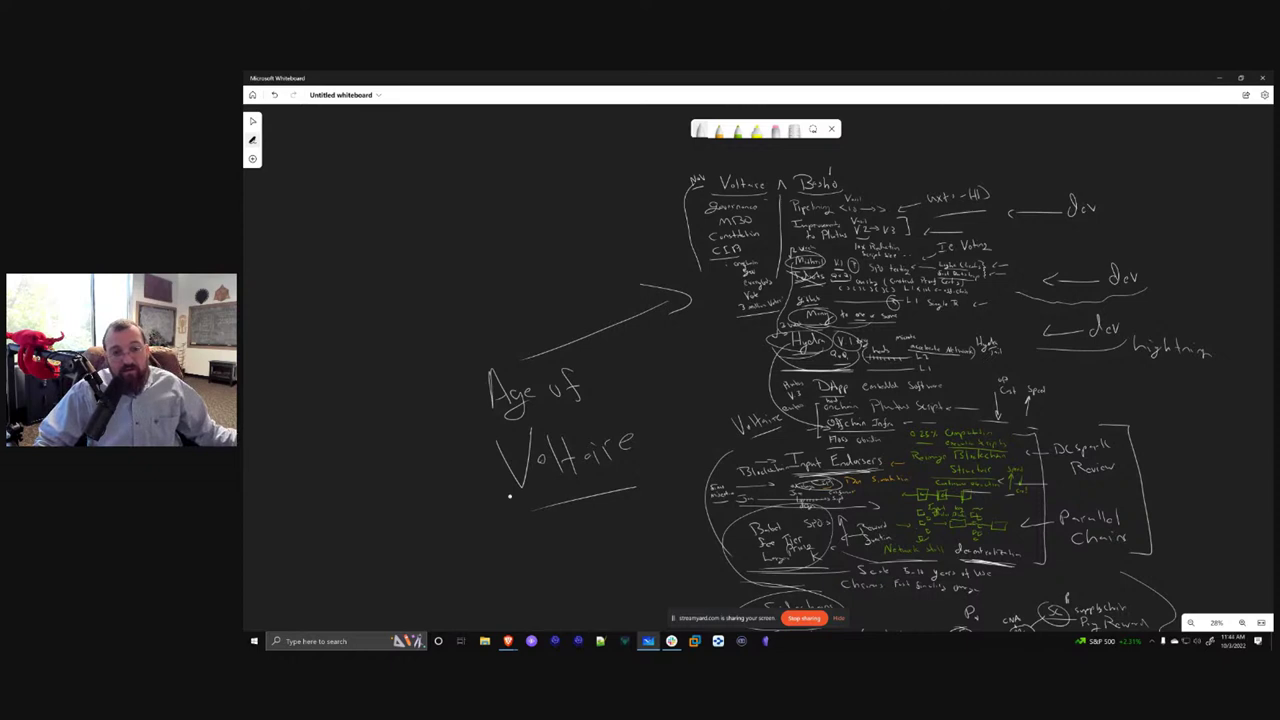
Write 'harness the Power of you' above Age of Voltaire
{"action": "mouse_move", "coordinate": [452, 210]}
{"action": "left_mouse_down"}
{"action": "mouse_move", "coordinate": [447, 247]}
{"action": "mouse_move", "coordinate": [614, 204]}
{"action": "left_mouse_up"}
{"action": "mouse_move", "coordinate": [464, 268]}
{"action": "left_mouse_down"}
{"action": "mouse_move", "coordinate": [451, 318]}
{"action": "mouse_move", "coordinate": [490, 284]}
{"action": "mouse_move", "coordinate": [535, 274]}
{"action": "mouse_move", "coordinate": [529, 304]}
{"action": "left_mouse_up"}
{"action": "mouse_move", "coordinate": [550, 289]}
{"action": "left_mouse_down"}
{"action": "mouse_move", "coordinate": [542, 316]}
{"action": "mouse_move", "coordinate": [550, 302]}
{"action": "left_mouse_up"}
{"action": "left_click_drag", "start_coordinate": [514, 320], "coordinate": [512, 358]}
{"action": "left_click_drag", "start_coordinate": [544, 326], "coordinate": [574, 318]}
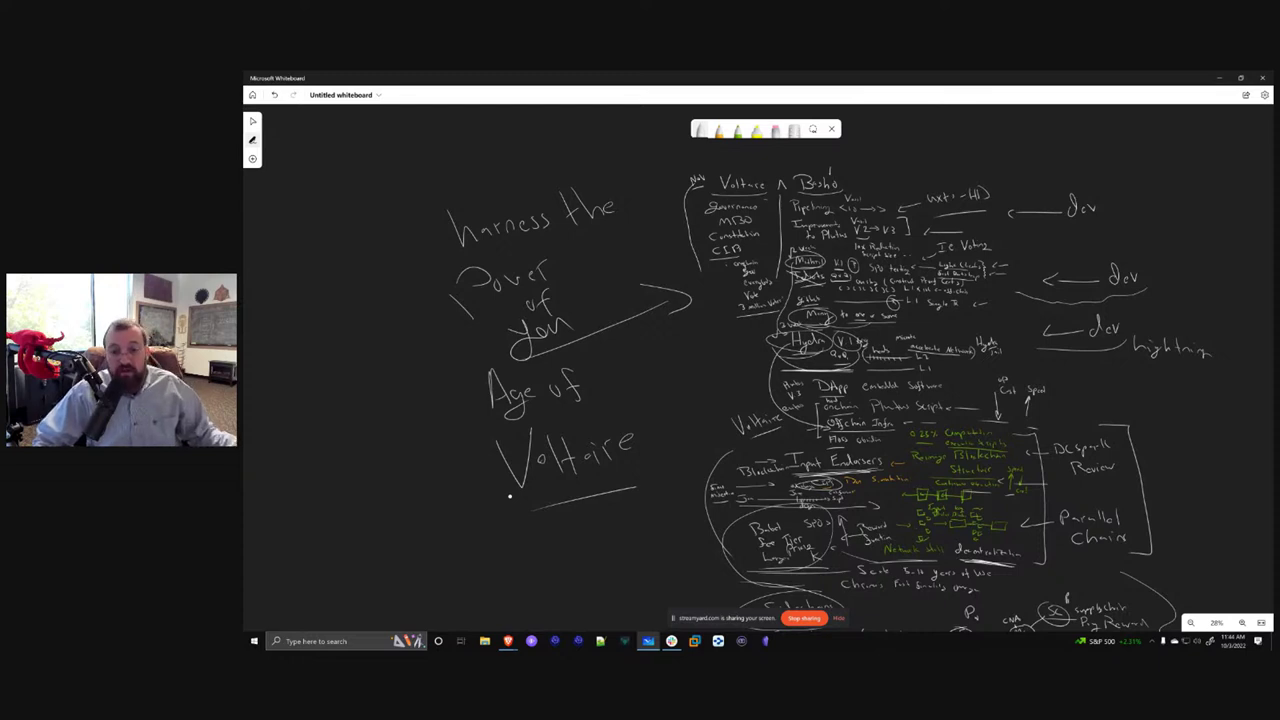
Draw a curved arrow toward the slogan, and circle the Mithril entry and middle dev label
{"action": "left_click_drag", "start_coordinate": [760, 366], "coordinate": [706, 327]}
{"action": "left_click_drag", "start_coordinate": [706, 327], "coordinate": [719, 336]}
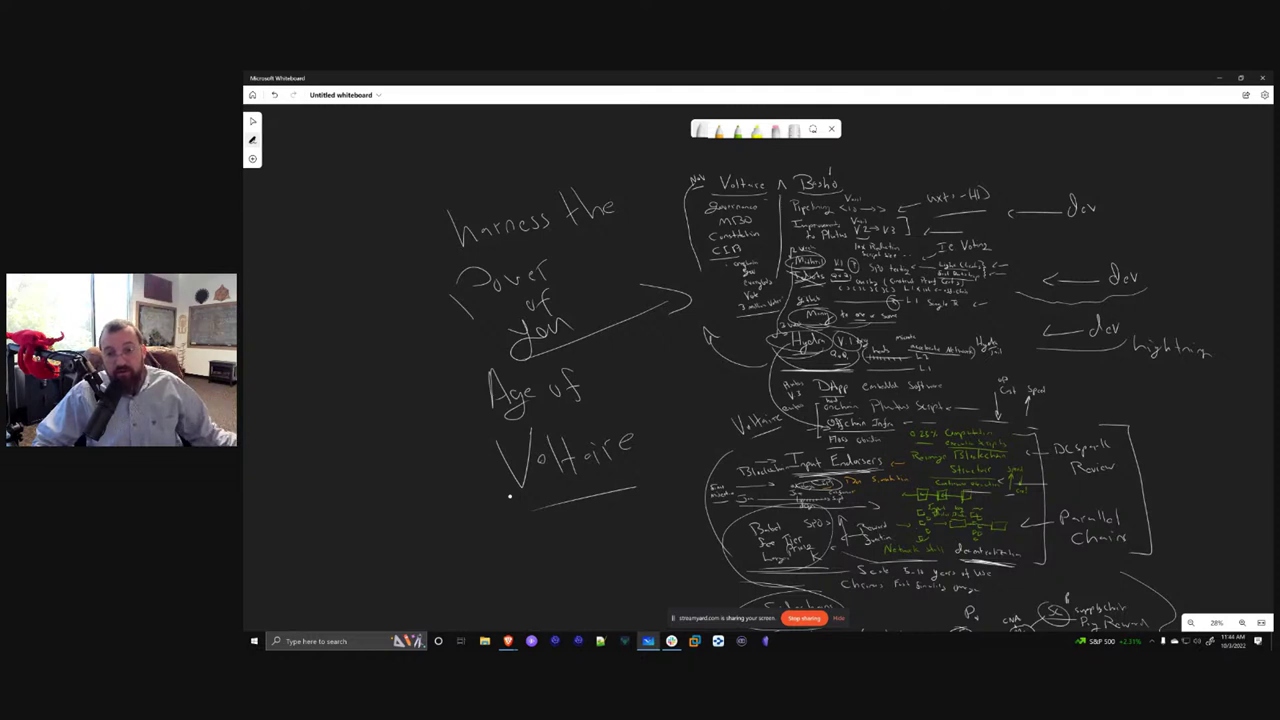
{"action": "mouse_move", "coordinate": [826, 252]}
{"action": "left_mouse_down"}
{"action": "mouse_move", "coordinate": [764, 262]}
{"action": "mouse_move", "coordinate": [828, 278]}
{"action": "left_mouse_up"}
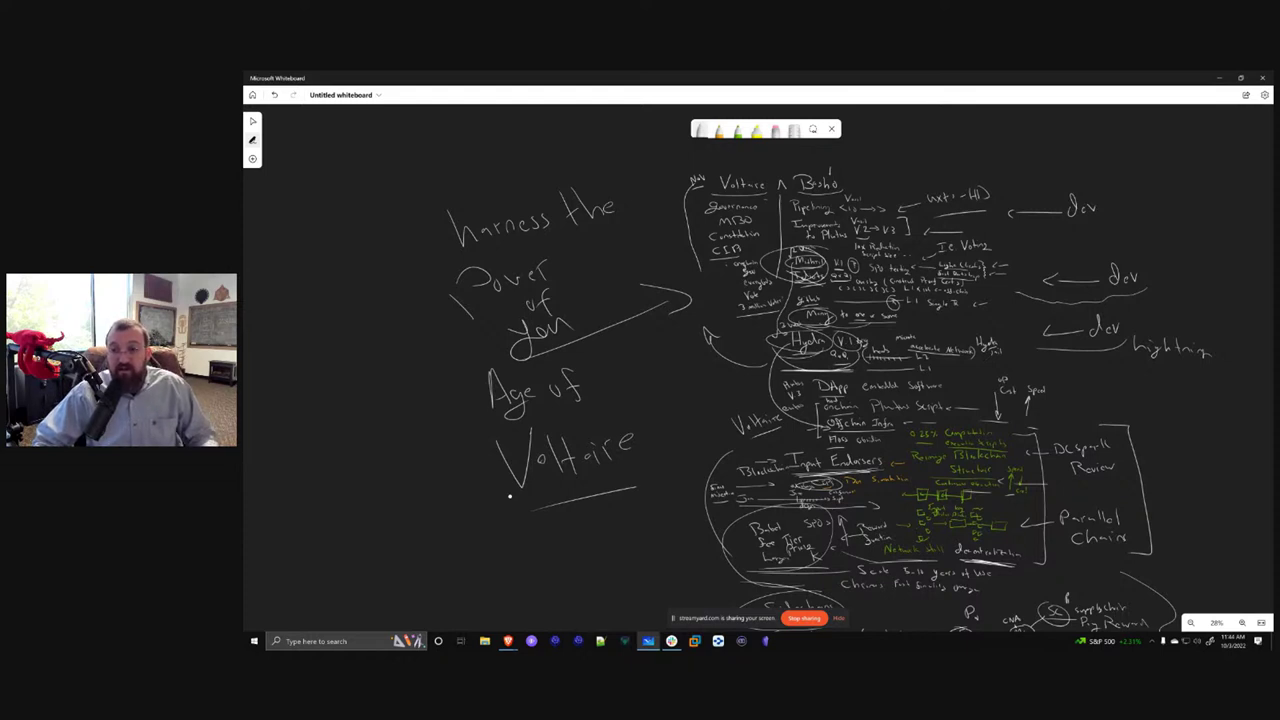
{"action": "mouse_move", "coordinate": [1084, 262]}
{"action": "left_mouse_down"}
{"action": "mouse_move", "coordinate": [1144, 302]}
{"action": "mouse_move", "coordinate": [1100, 243]}
{"action": "left_mouse_up"}
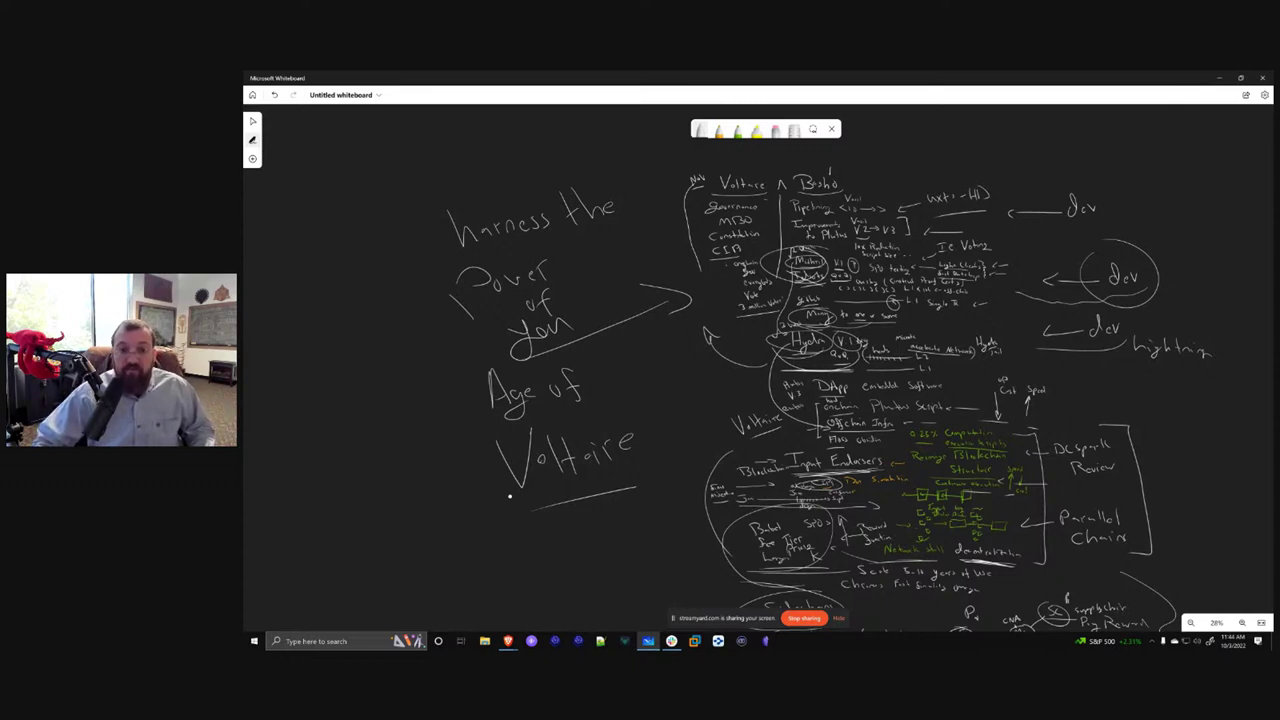
Write and underline CIP47 left of the roadmap, then ink the 'Tricameral governance model' heading
{"action": "mouse_move", "coordinate": [670, 378]}
{"action": "left_mouse_down"}
{"action": "mouse_move", "coordinate": [664, 394]}
{"action": "mouse_move", "coordinate": [706, 378]}
{"action": "left_mouse_up"}
{"action": "mouse_move", "coordinate": [725, 372]}
{"action": "left_mouse_down"}
{"action": "mouse_move", "coordinate": [725, 394]}
{"action": "mouse_move", "coordinate": [730, 382]}
{"action": "left_mouse_up"}
{"action": "mouse_move", "coordinate": [733, 374]}
{"action": "left_mouse_down"}
{"action": "mouse_move", "coordinate": [740, 392]}
{"action": "mouse_move", "coordinate": [664, 412]}
{"action": "left_mouse_up"}
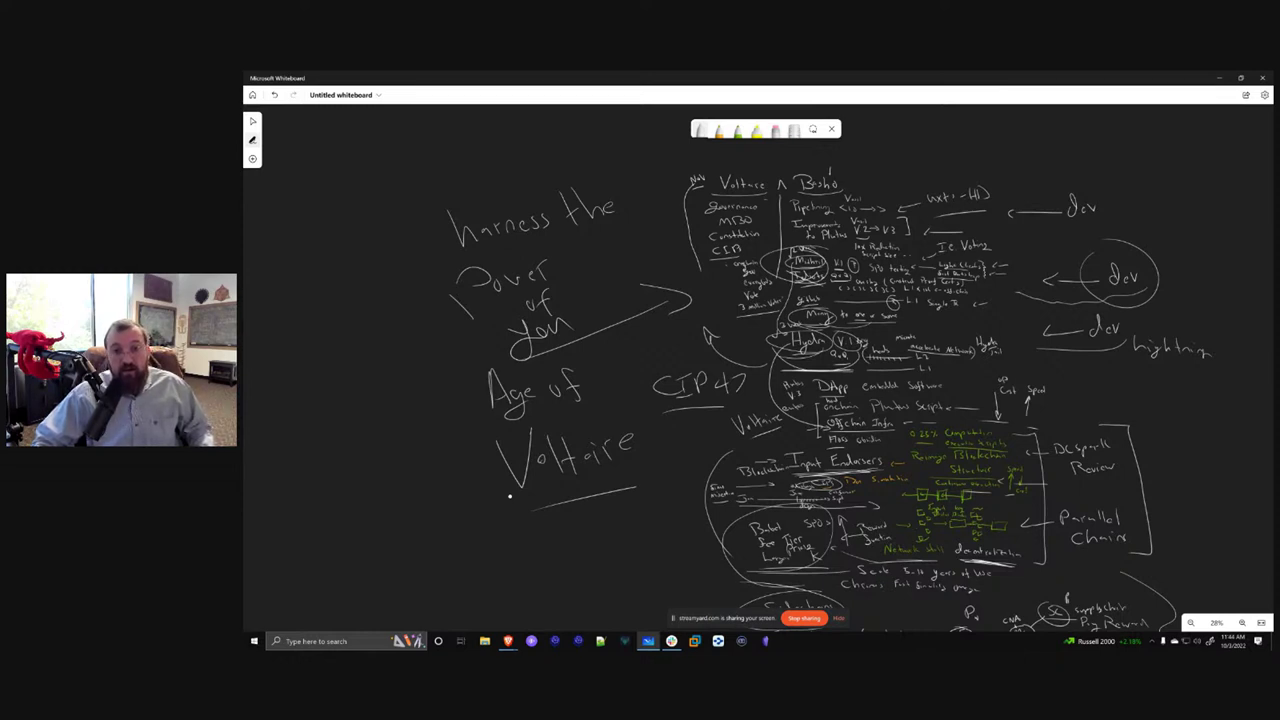
{"action": "mouse_move", "coordinate": [643, 170]}
{"action": "left_mouse_down"}
{"action": "mouse_move", "coordinate": [655, 138]}
{"action": "mouse_move", "coordinate": [683, 161]}
{"action": "mouse_move", "coordinate": [894, 150]}
{"action": "mouse_move", "coordinate": [930, 164]}
{"action": "left_mouse_up"}
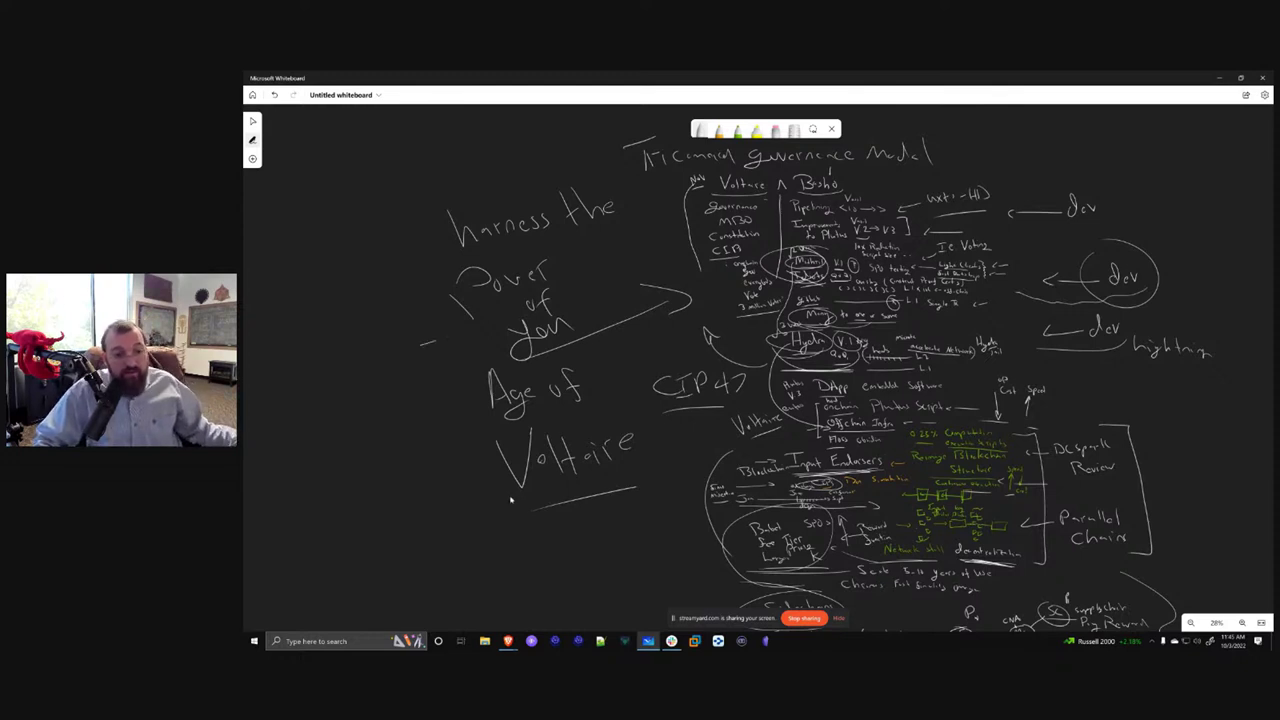
Draw an arrow toward 'Power of you' and write an underlined 'usp' at its tail
{"action": "left_click_drag", "start_coordinate": [384, 354], "coordinate": [440, 341]}
{"action": "left_click_drag", "start_coordinate": [424, 328], "coordinate": [428, 348]}
{"action": "mouse_move", "coordinate": [320, 325]}
{"action": "left_mouse_down"}
{"action": "mouse_move", "coordinate": [337, 338]}
{"action": "mouse_move", "coordinate": [372, 310]}
{"action": "left_mouse_up"}
{"action": "left_click_drag", "start_coordinate": [334, 352], "coordinate": [377, 332]}
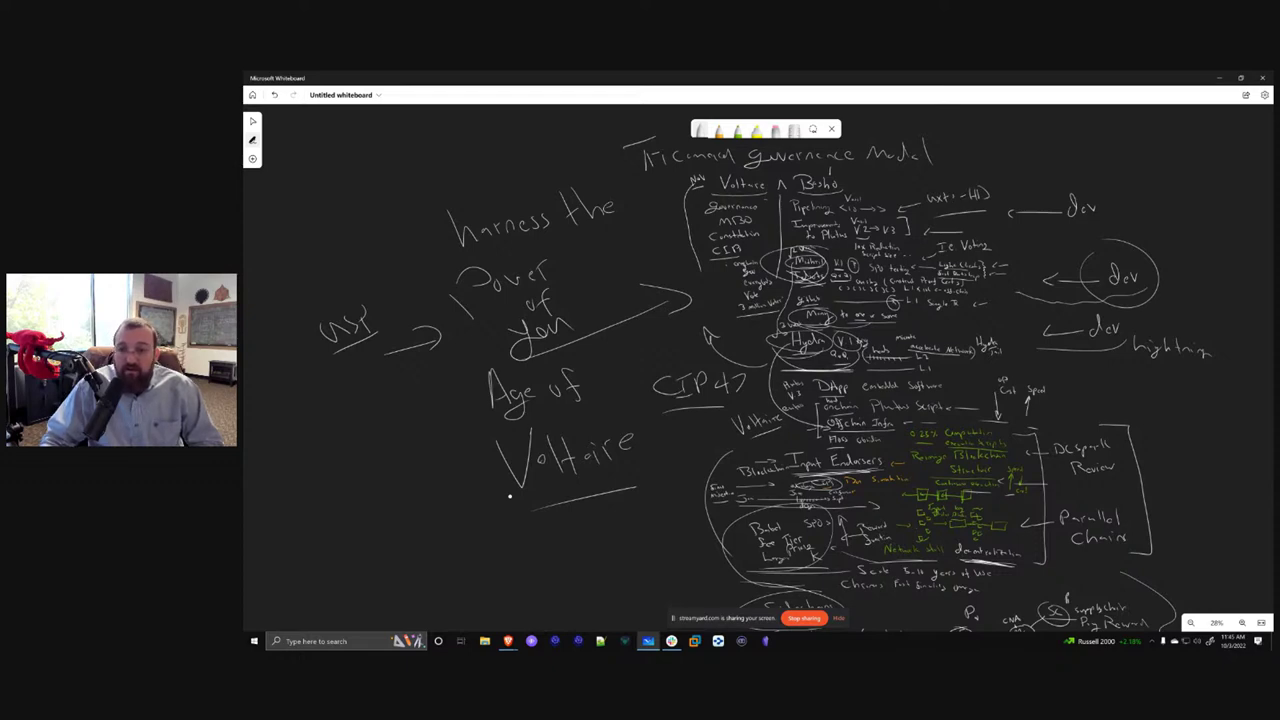
Write '150 + Papers' right of the roadmap and underline it
{"action": "mouse_move", "coordinate": [1175, 432]}
{"action": "left_mouse_down"}
{"action": "mouse_move", "coordinate": [865, 250]}
{"action": "mouse_move", "coordinate": [901, 586]}
{"action": "mouse_move", "coordinate": [772, 320]}
{"action": "mouse_move", "coordinate": [786, 183]}
{"action": "mouse_move", "coordinate": [833, 436]}
{"action": "mouse_move", "coordinate": [838, 202]}
{"action": "mouse_move", "coordinate": [851, 385]}
{"action": "mouse_move", "coordinate": [823, 428]}
{"action": "left_mouse_up"}
{"action": "mouse_move", "coordinate": [871, 190]}
{"action": "left_mouse_down"}
{"action": "mouse_move", "coordinate": [872, 221]}
{"action": "mouse_move", "coordinate": [906, 190]}
{"action": "mouse_move", "coordinate": [895, 219]}
{"action": "mouse_move", "coordinate": [917, 202]}
{"action": "left_mouse_up"}
{"action": "left_click_drag", "start_coordinate": [937, 209], "coordinate": [952, 209]}
{"action": "mouse_move", "coordinate": [945, 202]}
{"action": "left_mouse_down"}
{"action": "mouse_move", "coordinate": [945, 217]}
{"action": "mouse_move", "coordinate": [977, 222]}
{"action": "mouse_move", "coordinate": [982, 196]}
{"action": "left_mouse_up"}
{"action": "left_click_drag", "start_coordinate": [1002, 205], "coordinate": [1012, 232]}
{"action": "left_click_drag", "start_coordinate": [1015, 200], "coordinate": [1032, 212]}
{"action": "left_click_drag", "start_coordinate": [1042, 198], "coordinate": [1046, 216]}
{"action": "left_click_drag", "start_coordinate": [828, 243], "coordinate": [1020, 236]}
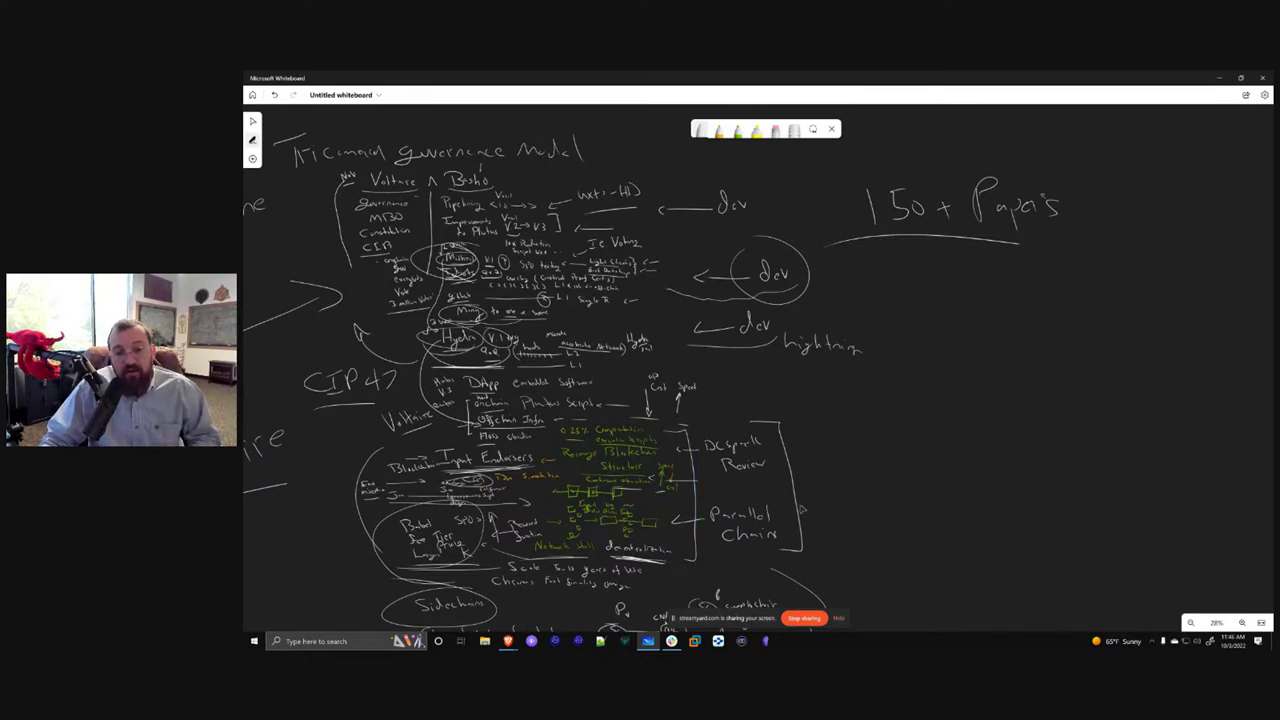
Write 'You' with a line above 'harness the' in the slogan
{"action": "scroll", "coordinate": [780, 380], "scroll_direction": "left", "scroll_amount": 2}
{"action": "left_click_drag", "start_coordinate": [825, 377], "coordinate": [1157, 432]}
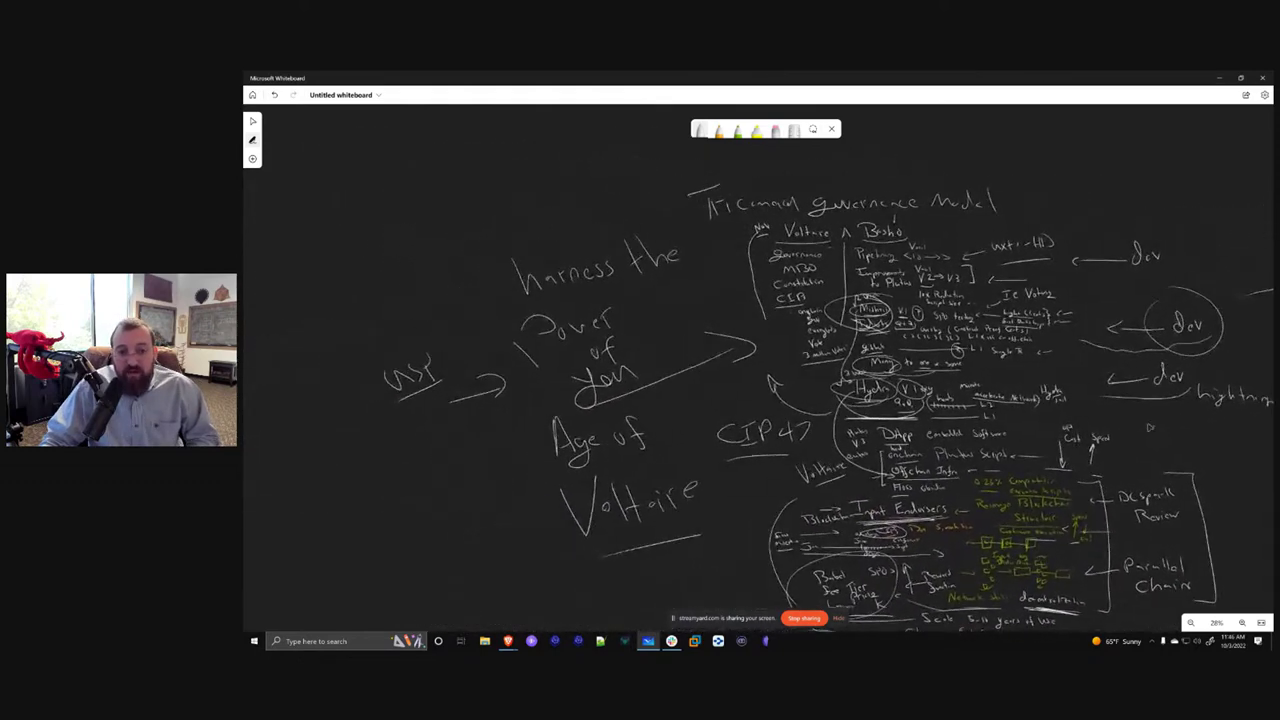
{"action": "left_click_drag", "start_coordinate": [416, 253], "coordinate": [604, 216]}
{"action": "mouse_move", "coordinate": [424, 178]}
{"action": "left_mouse_down"}
{"action": "mouse_move", "coordinate": [446, 190]}
{"action": "mouse_move", "coordinate": [430, 224]}
{"action": "left_mouse_up"}
{"action": "left_click_drag", "start_coordinate": [468, 188], "coordinate": [498, 184]}
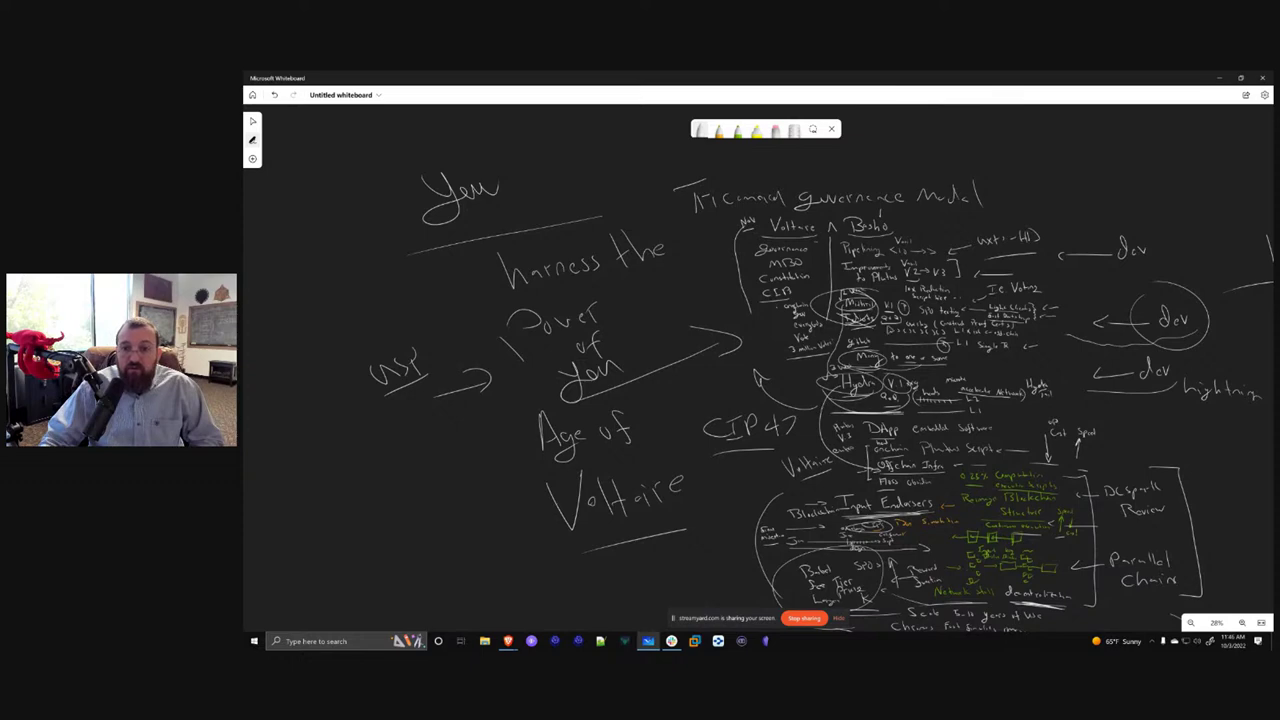
Circle the New label beside Voltaire / Basho and draw a bracket below lightning
{"action": "left_click_drag", "start_coordinate": [1043, 193], "coordinate": [893, 112]}
{"action": "scroll", "coordinate": [950, 215], "scroll_direction": "down", "scroll_amount": 5}
{"action": "scroll", "coordinate": [950, 215], "scroll_direction": "right", "scroll_amount": 5}
{"action": "left_click_drag", "start_coordinate": [1009, 318], "coordinate": [967, 522]}
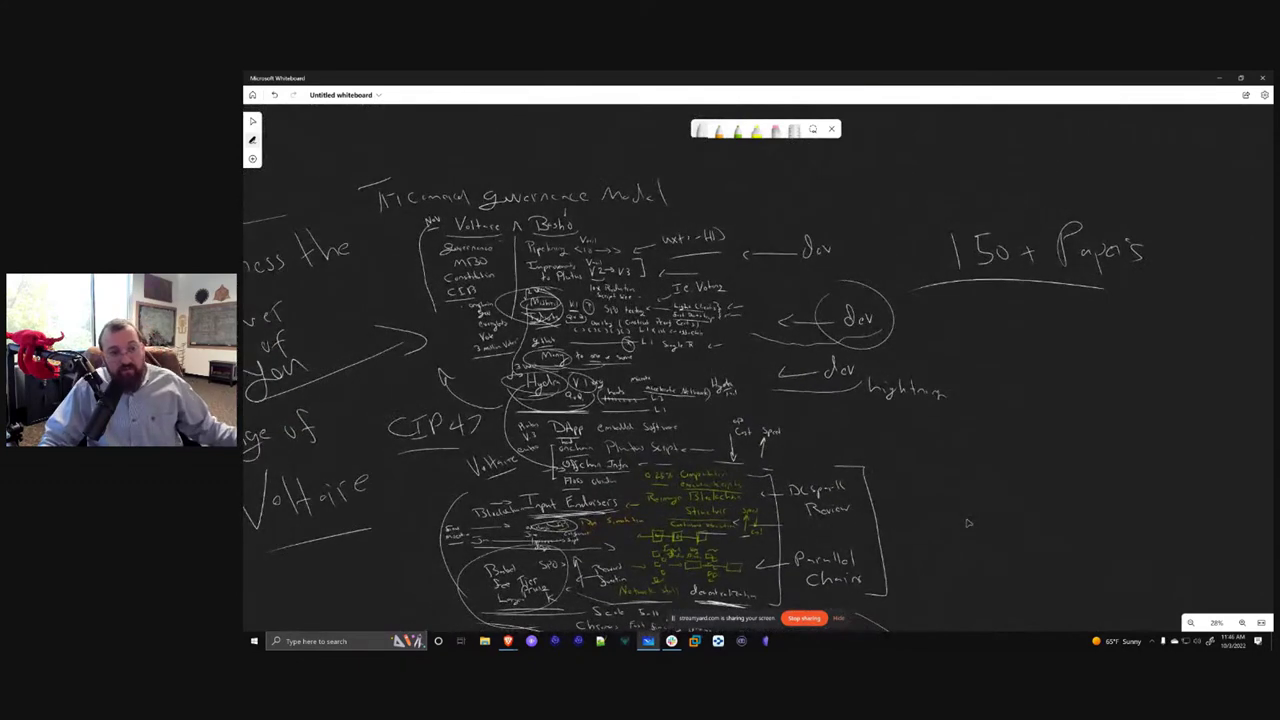
{"action": "left_click_drag", "start_coordinate": [440, 208], "coordinate": [445, 210]}
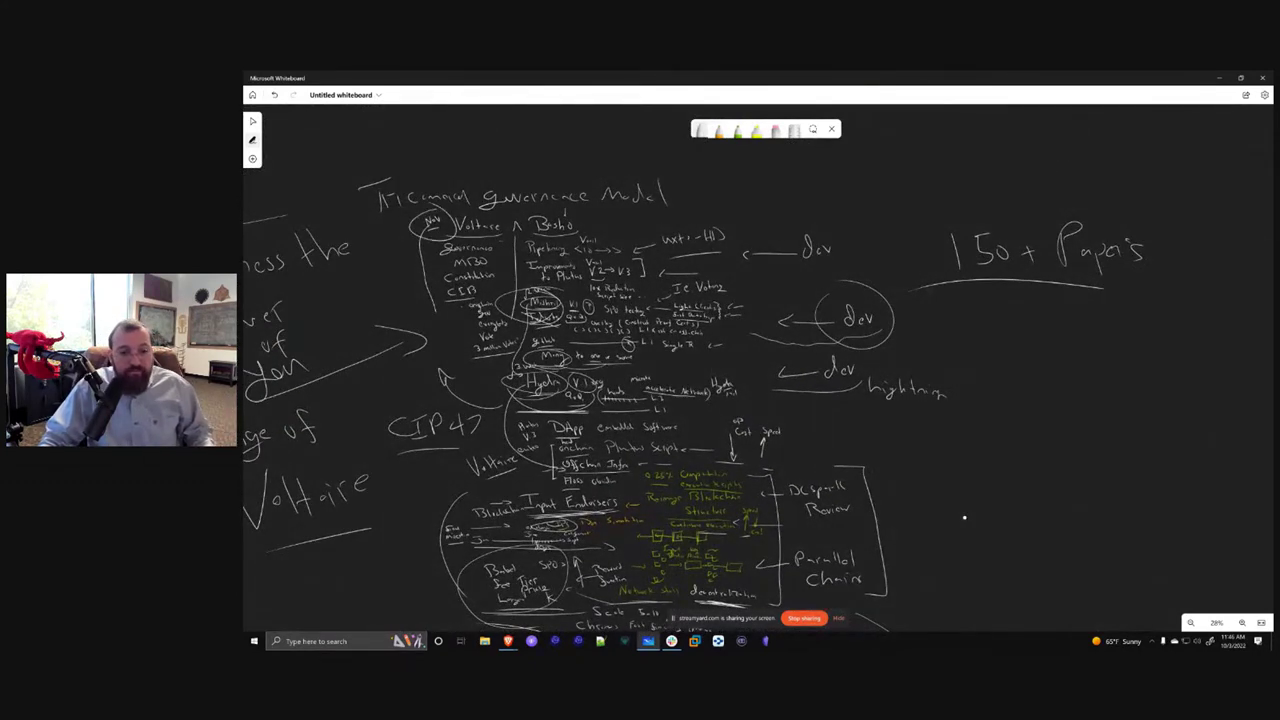
{"action": "left_click_drag", "start_coordinate": [965, 431], "coordinate": [885, 446]}
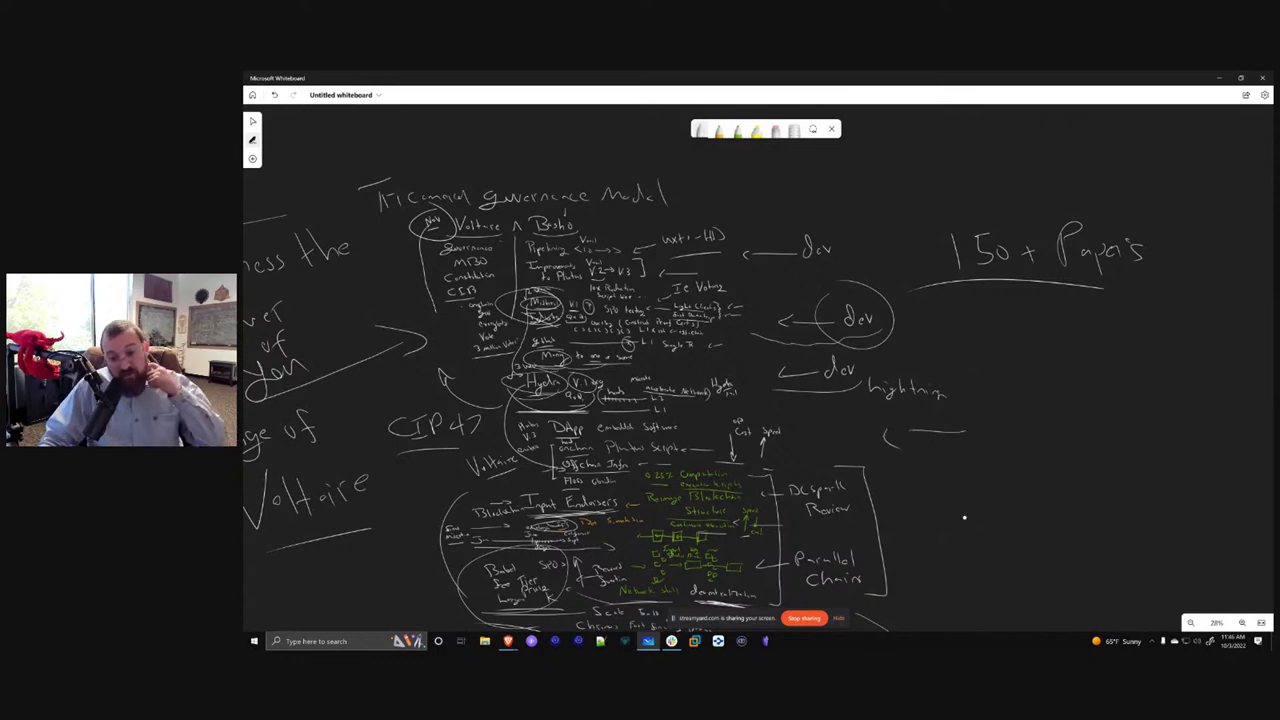
Circle V3 in the Plutus improvements line
{"action": "scroll", "coordinate": [964, 517], "scroll_direction": "down", "scroll_amount": 5}
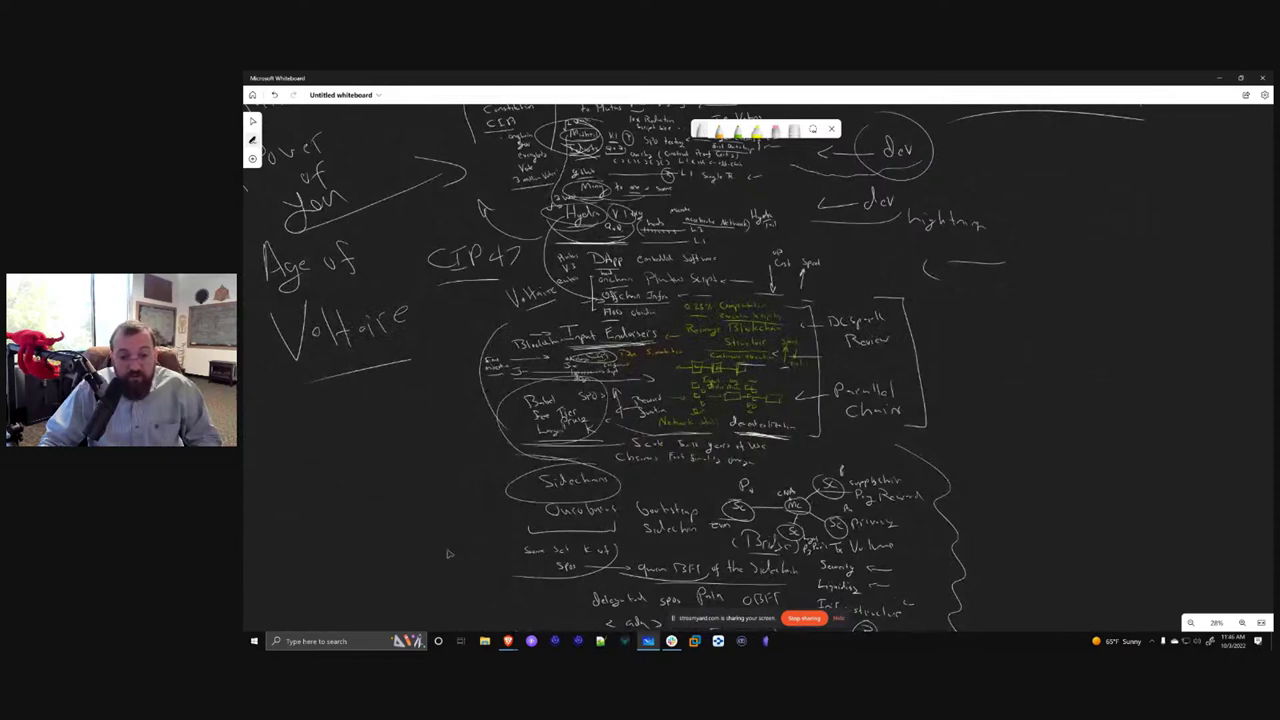
{"action": "left_click_drag", "start_coordinate": [1072, 414], "coordinate": [1060, 546]}
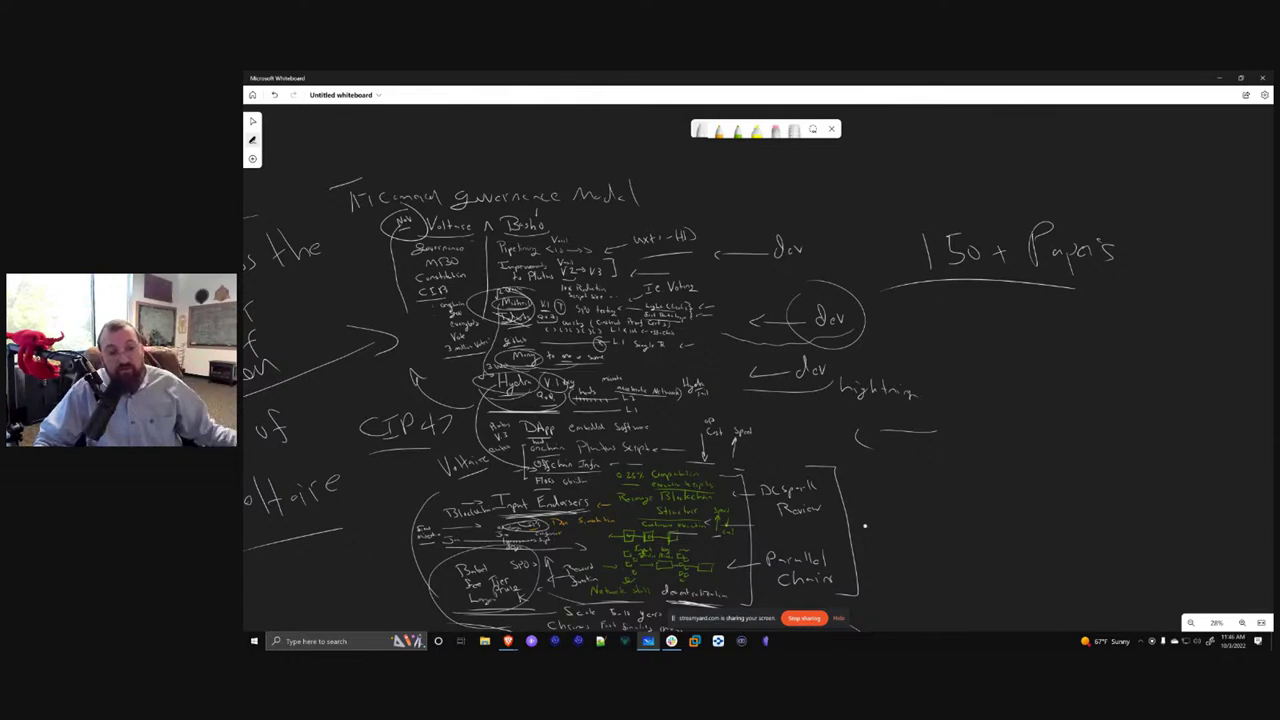
{"action": "mouse_move", "coordinate": [602, 261]}
{"action": "left_mouse_down"}
{"action": "mouse_move", "coordinate": [584, 273]}
{"action": "mouse_move", "coordinate": [612, 268]}
{"action": "left_mouse_up"}
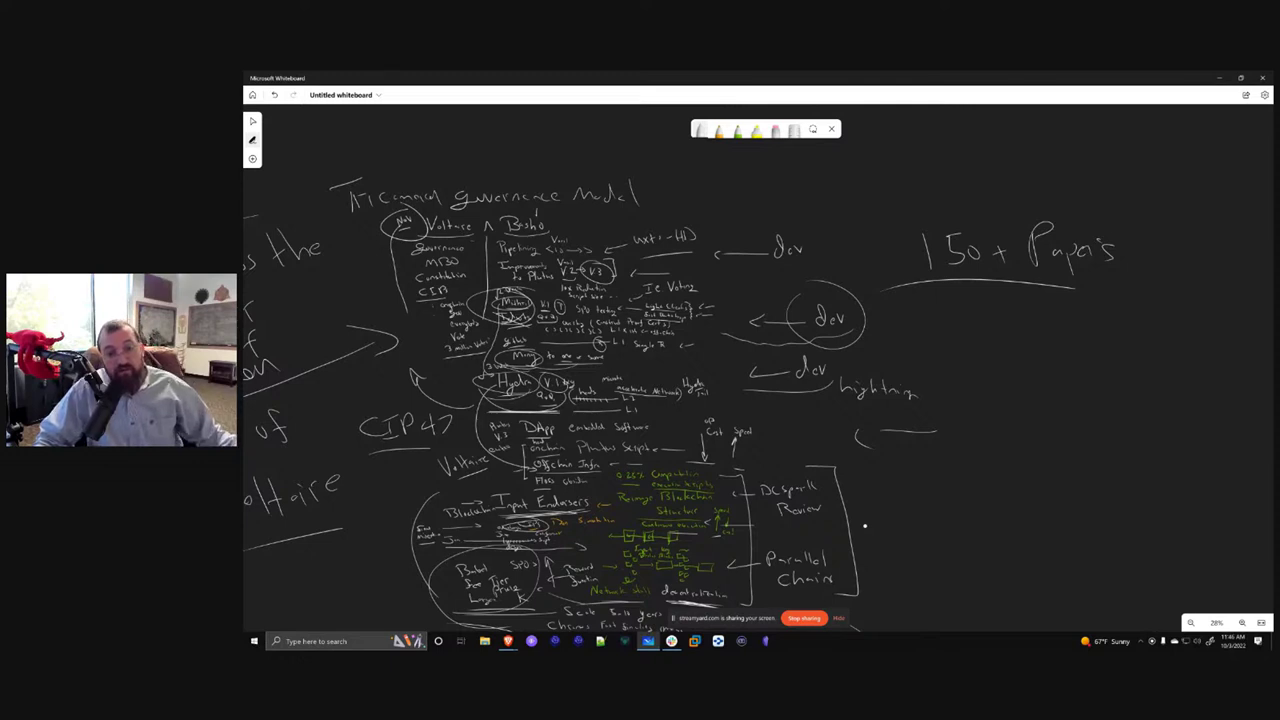
Write 'UTXO Alliance' above the top dev arrow, with a short word above it
{"action": "left_click_drag", "start_coordinate": [732, 212], "coordinate": [748, 212]}
{"action": "left_click_drag", "start_coordinate": [750, 210], "coordinate": [768, 208]}
{"action": "mouse_move", "coordinate": [758, 210]}
{"action": "left_mouse_down"}
{"action": "mouse_move", "coordinate": [759, 228]}
{"action": "mouse_move", "coordinate": [790, 222]}
{"action": "left_mouse_up"}
{"action": "mouse_move", "coordinate": [790, 205]}
{"action": "left_mouse_down"}
{"action": "mouse_move", "coordinate": [776, 222]}
{"action": "mouse_move", "coordinate": [801, 207]}
{"action": "left_mouse_up"}
{"action": "left_click_drag", "start_coordinate": [816, 192], "coordinate": [820, 220]}
{"action": "mouse_move", "coordinate": [826, 186]}
{"action": "left_mouse_down"}
{"action": "mouse_move", "coordinate": [826, 222]}
{"action": "mouse_move", "coordinate": [836, 218]}
{"action": "left_mouse_up"}
{"action": "left_click_drag", "start_coordinate": [846, 182], "coordinate": [854, 214]}
{"action": "mouse_move", "coordinate": [864, 198]}
{"action": "left_mouse_down"}
{"action": "mouse_move", "coordinate": [864, 212]}
{"action": "mouse_move", "coordinate": [900, 200]}
{"action": "left_mouse_up"}
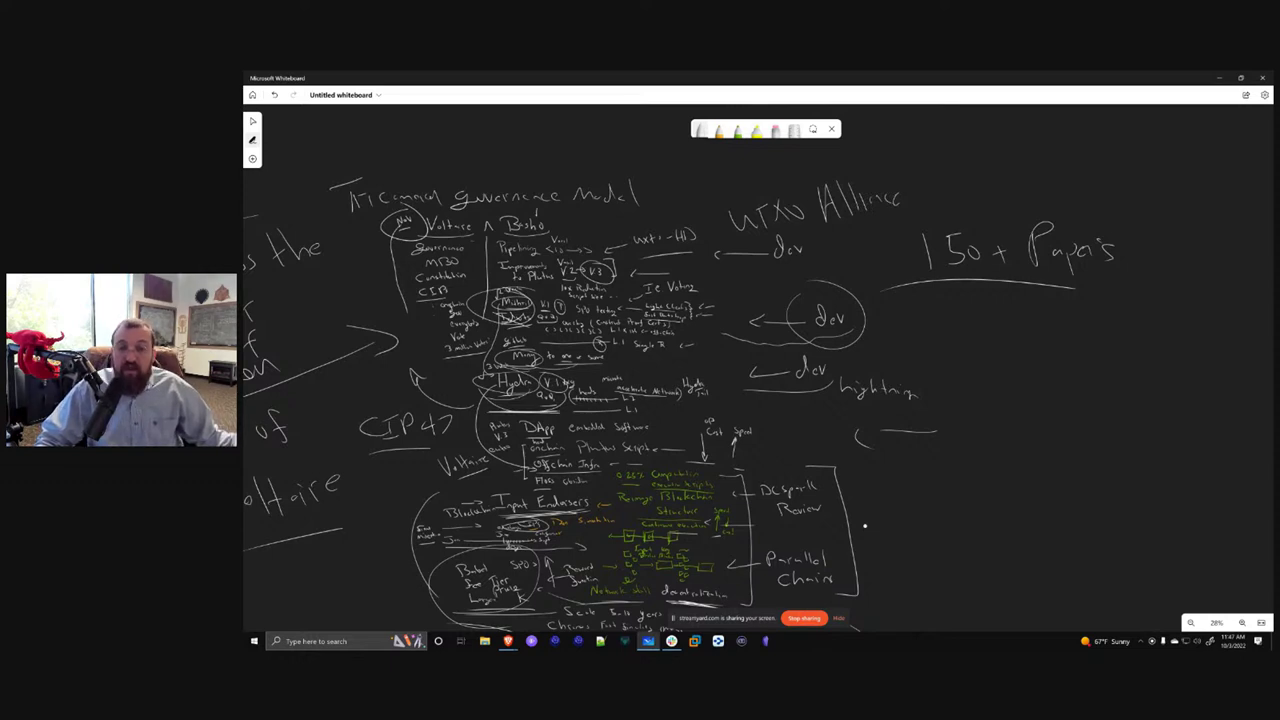
{"action": "mouse_move", "coordinate": [734, 172]}
{"action": "left_mouse_down"}
{"action": "mouse_move", "coordinate": [750, 168]}
{"action": "mouse_move", "coordinate": [756, 194]}
{"action": "left_mouse_up"}
{"action": "left_click_drag", "start_coordinate": [768, 178], "coordinate": [782, 176]}
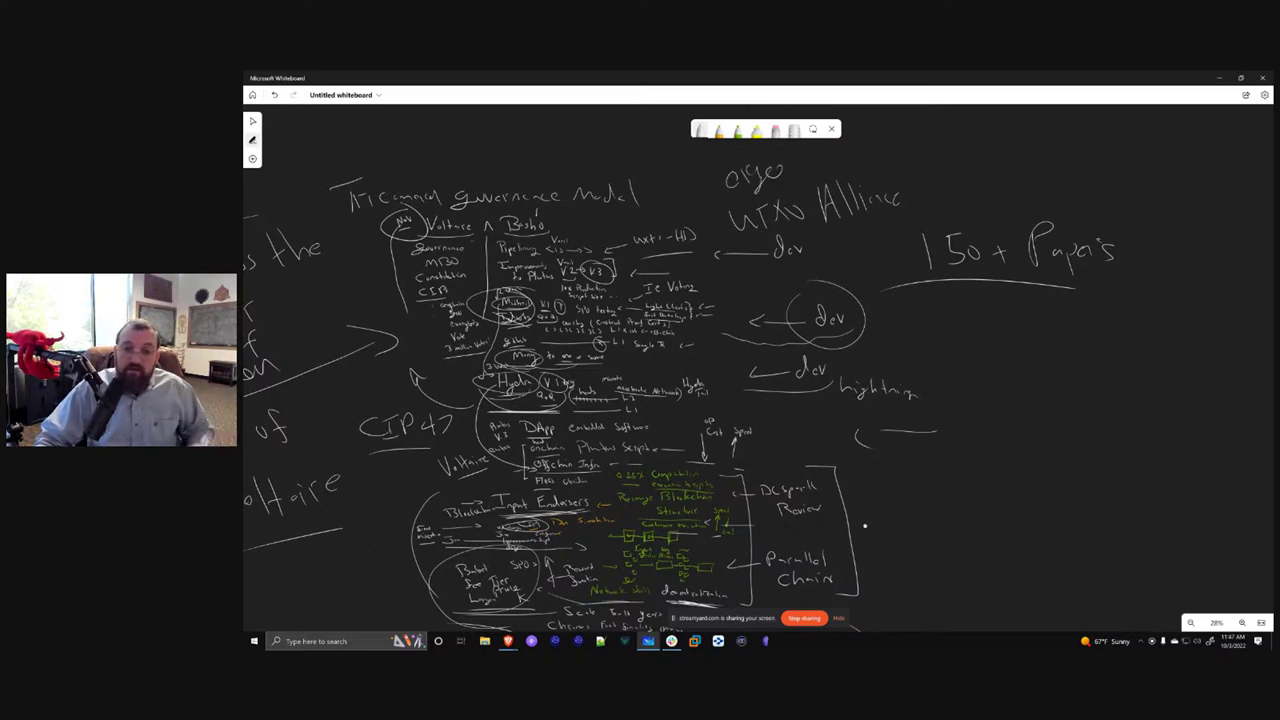